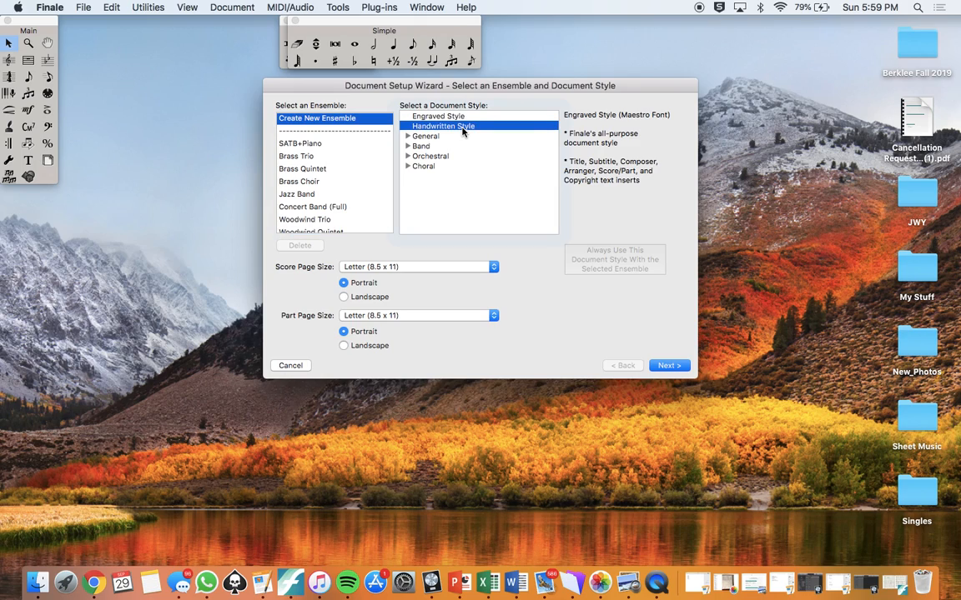
- Accept the Handwritten Style for a new ensemble and add Voice (No Staff Name) as its only instrument
click(679, 366)
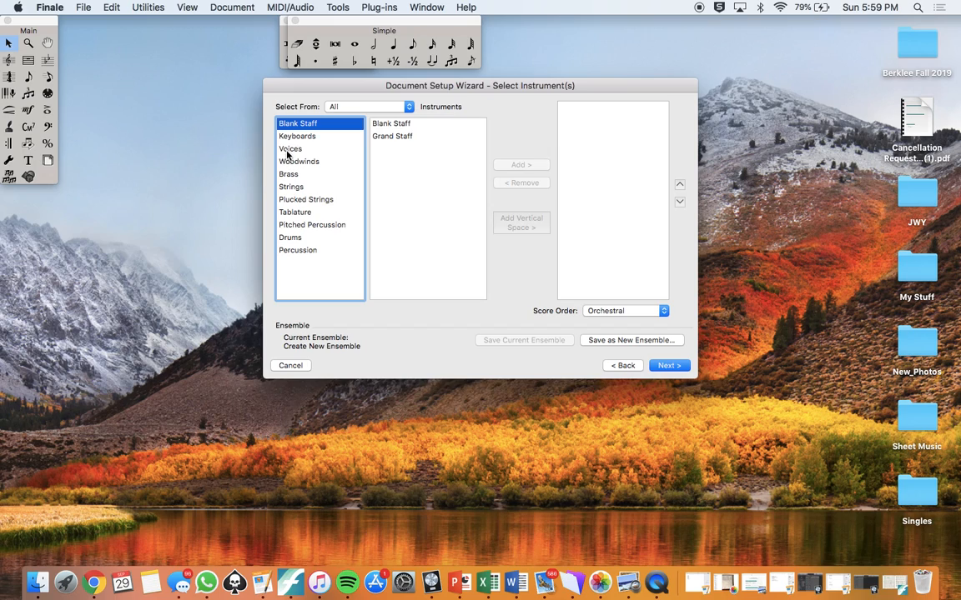
click(291, 148)
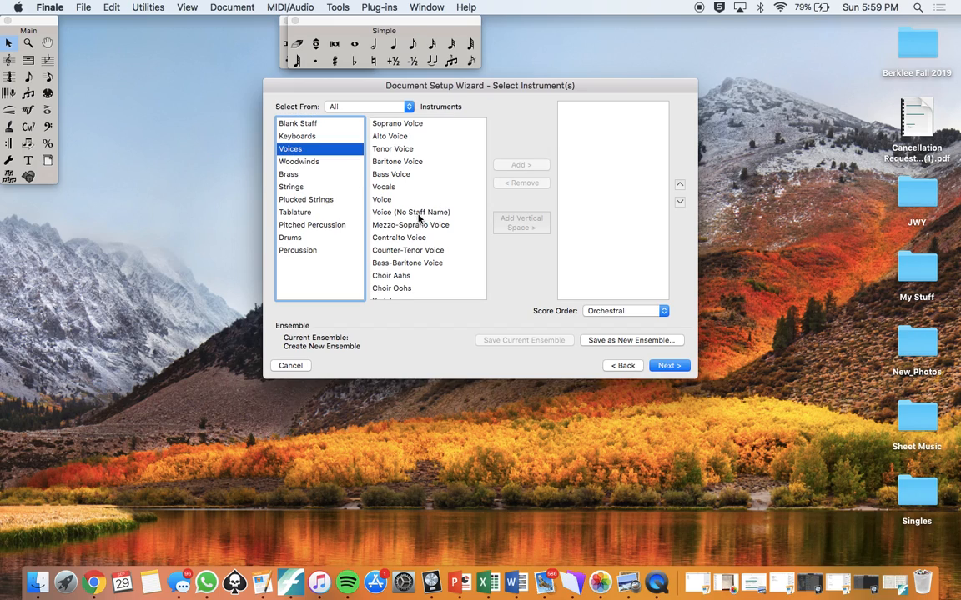
click(419, 214)
click(519, 166)
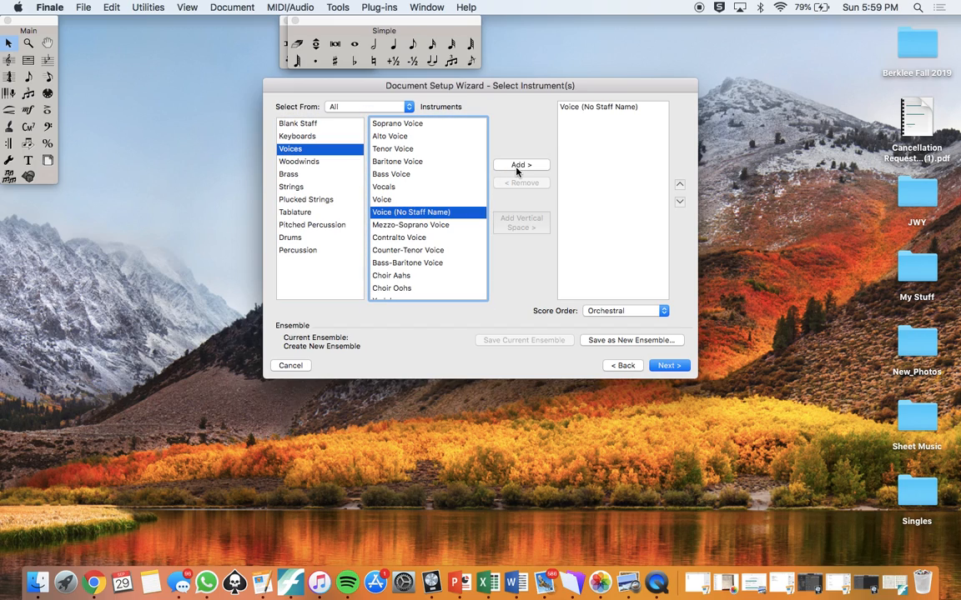
click(668, 365)
- Enter the title Unaware, the composers' names, and the arranger's full name prefixed with "Arrg:" in the score information
text(Unaware)
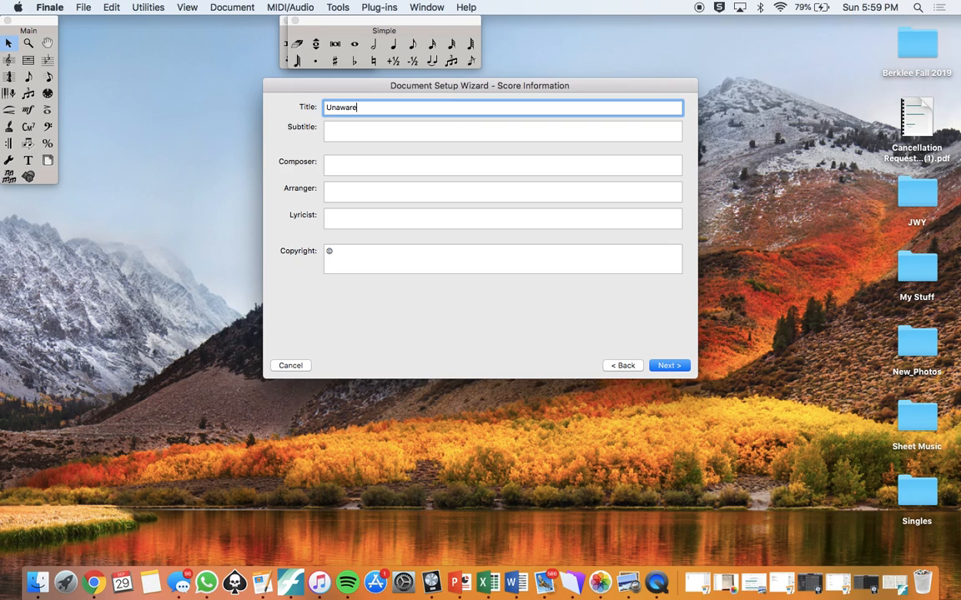
click(344, 164)
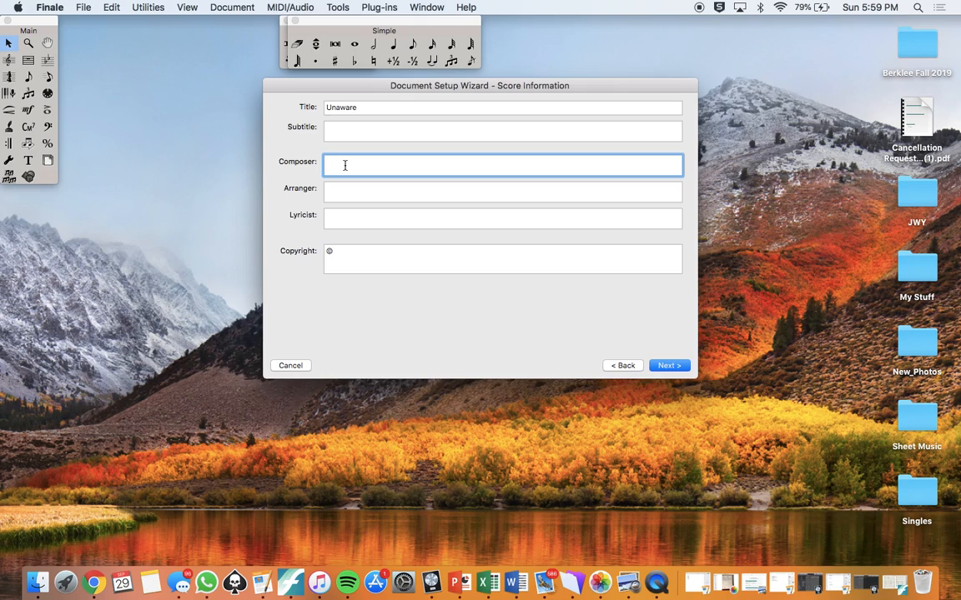
text(Stone, Signori)
click(346, 193)
text(Arrg.)
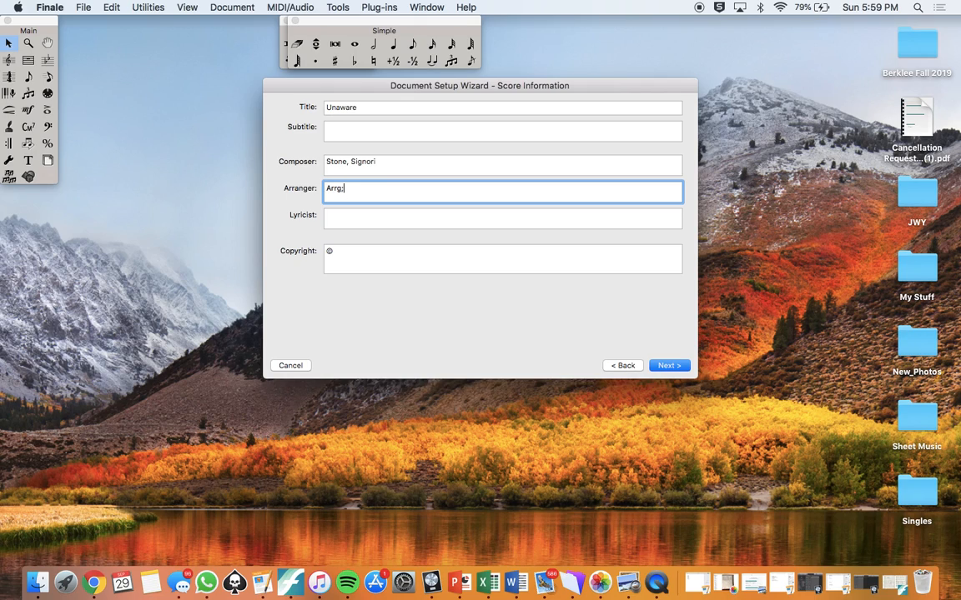
text(g; Merrily James)
click(344, 187)
key(BackSpace)
text(:)
- Clear the copyright symbol from the score information and continue to the score settings
double_click(351, 253)
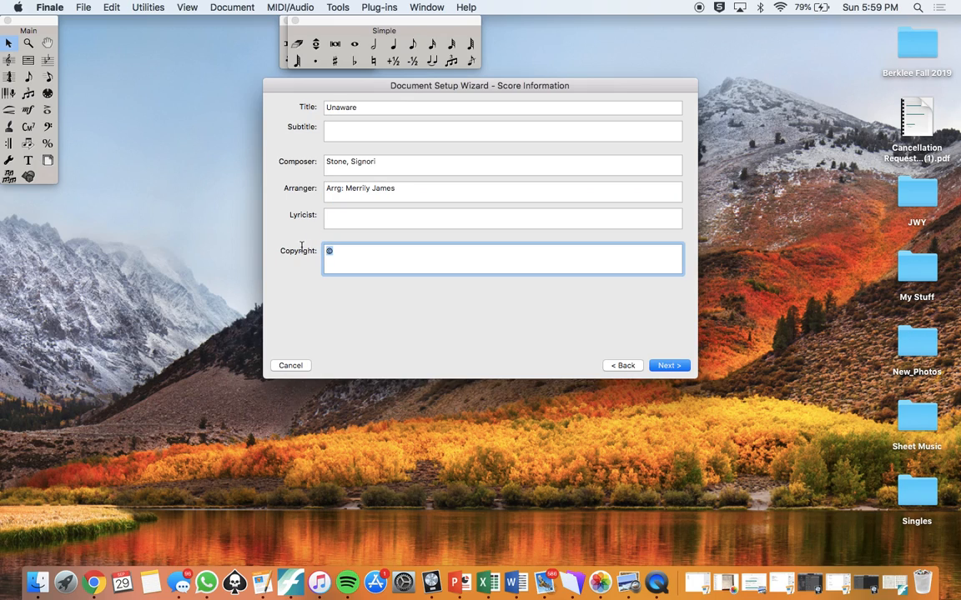
key(BackSpace)
click(683, 367)
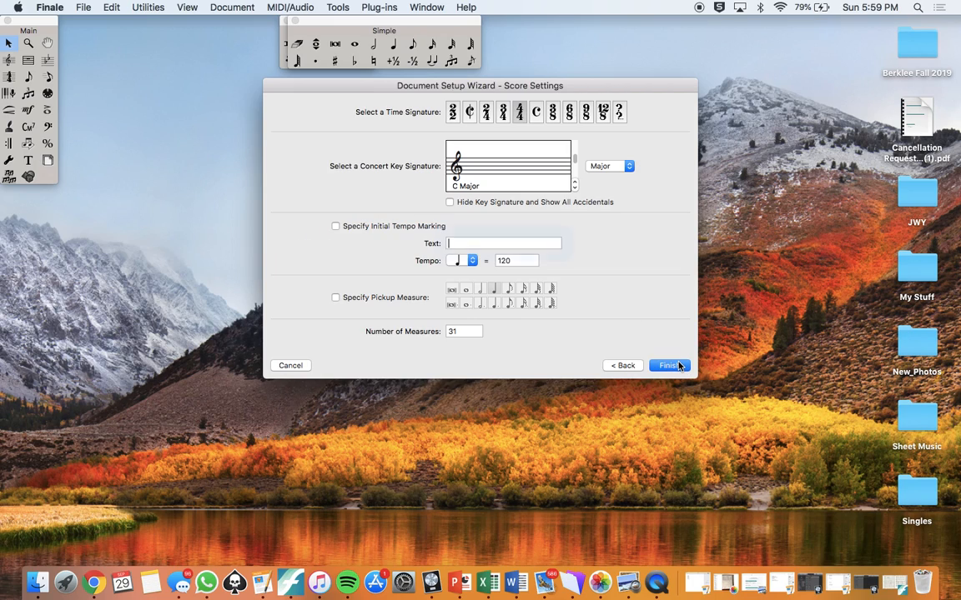
- Set the concert key signature to B Major
click(574, 185)
click(573, 185)
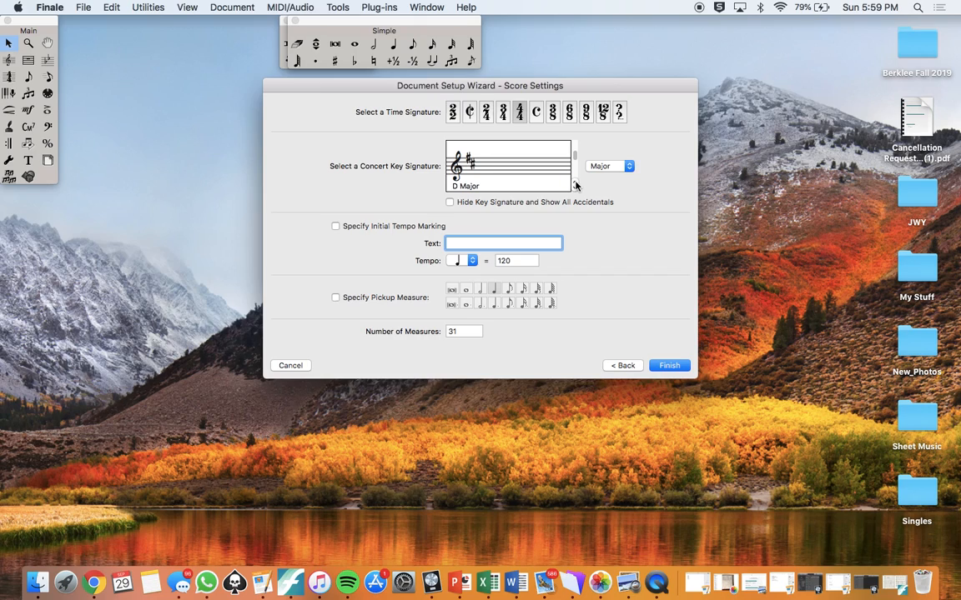
click(573, 185)
click(574, 186)
click(573, 185)
- Specify an initial tempo marking with the text "Swing 16ths" and a quarter-note tempo of 60
text(Swing )
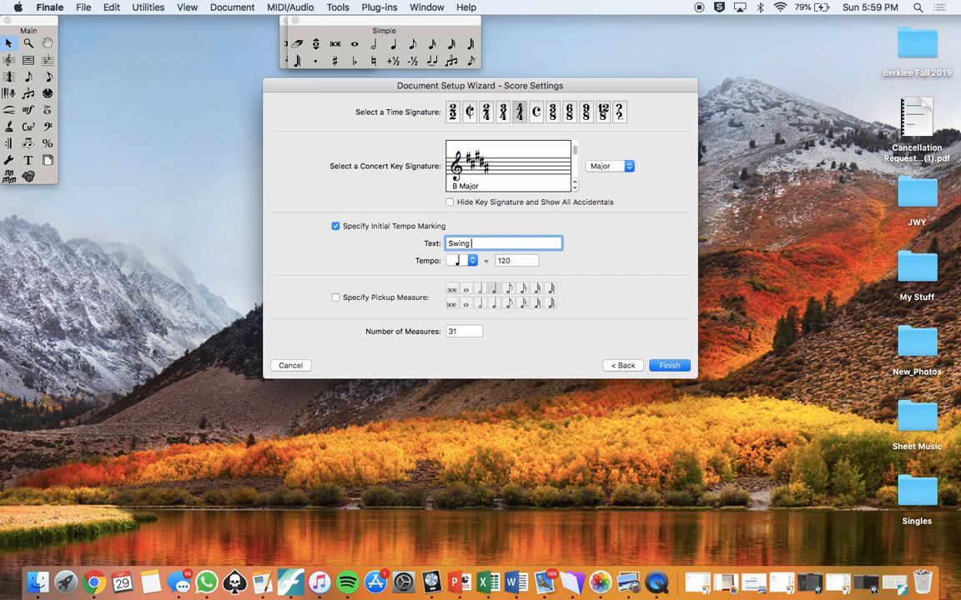
text(16ths)
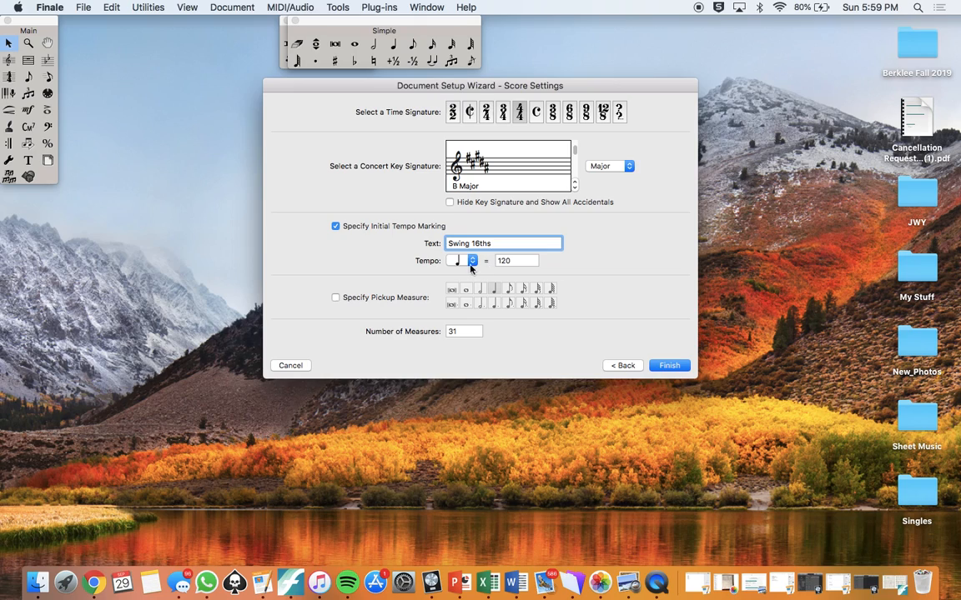
key(Tab)
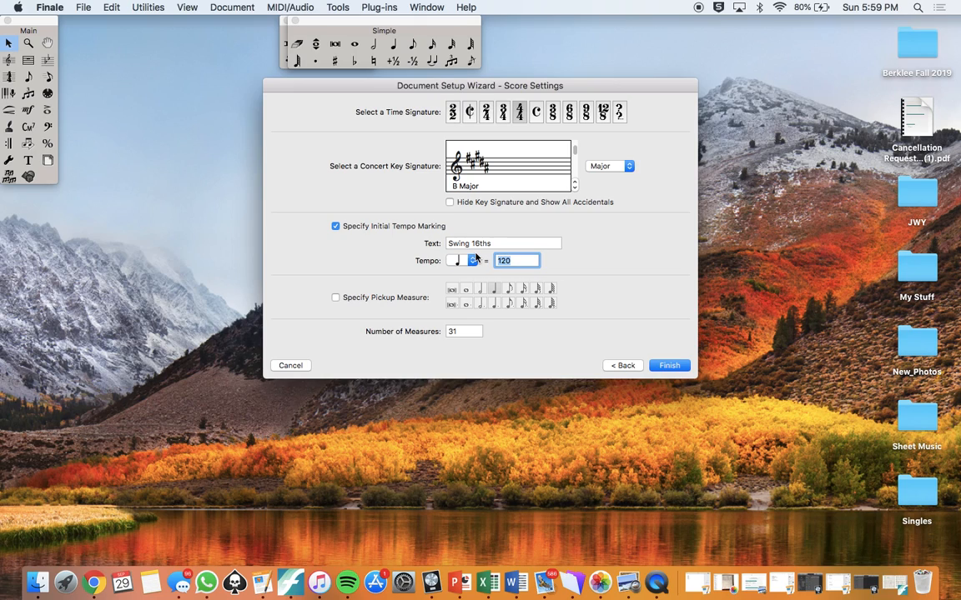
text(60)
- Set the number of measures to 60 and finish the document setup
key(Tab)
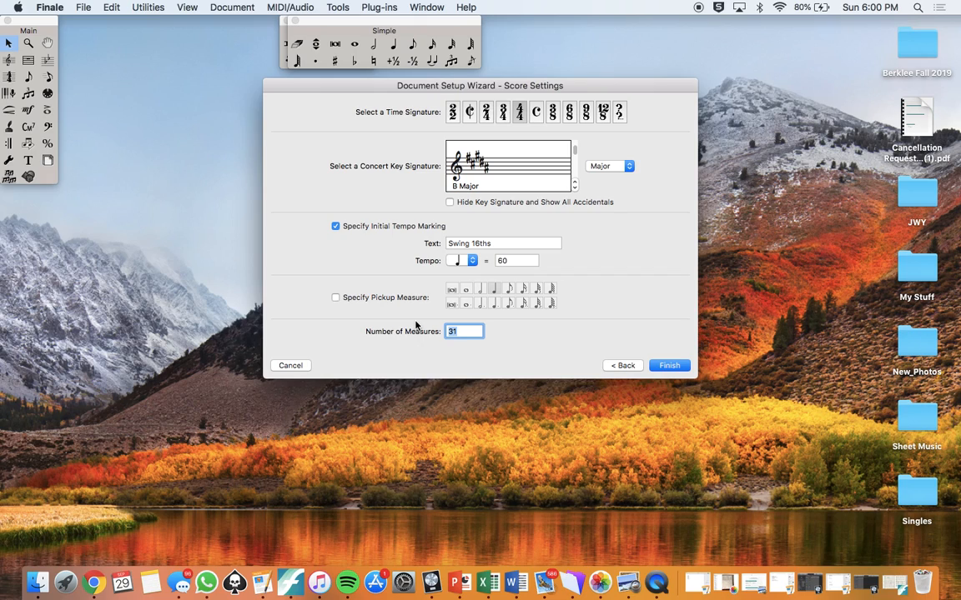
text(60)
click(666, 370)
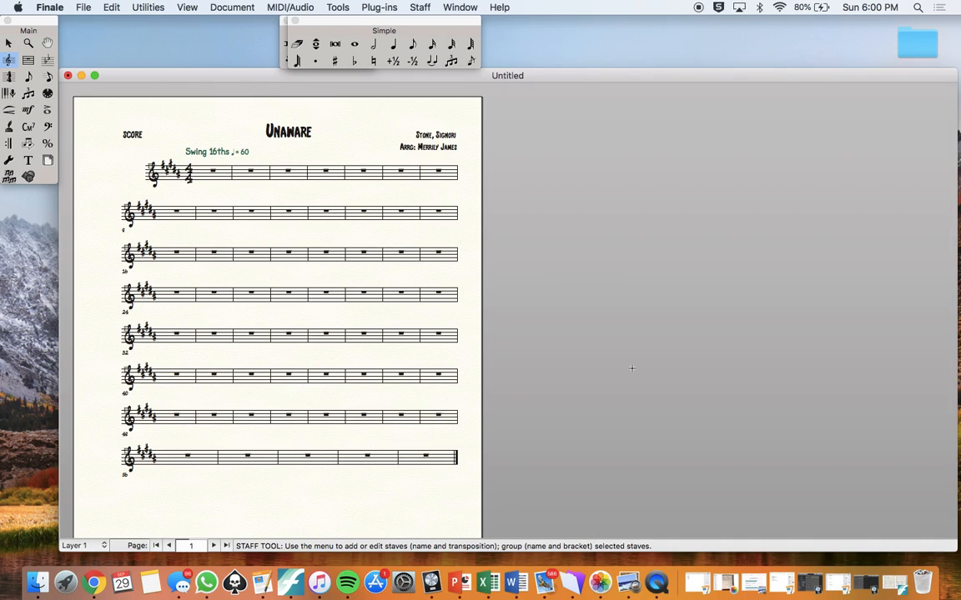
- Delete the SCORE label and move the Swing 16ths tempo marking into its place, level with the title
click(8, 42)
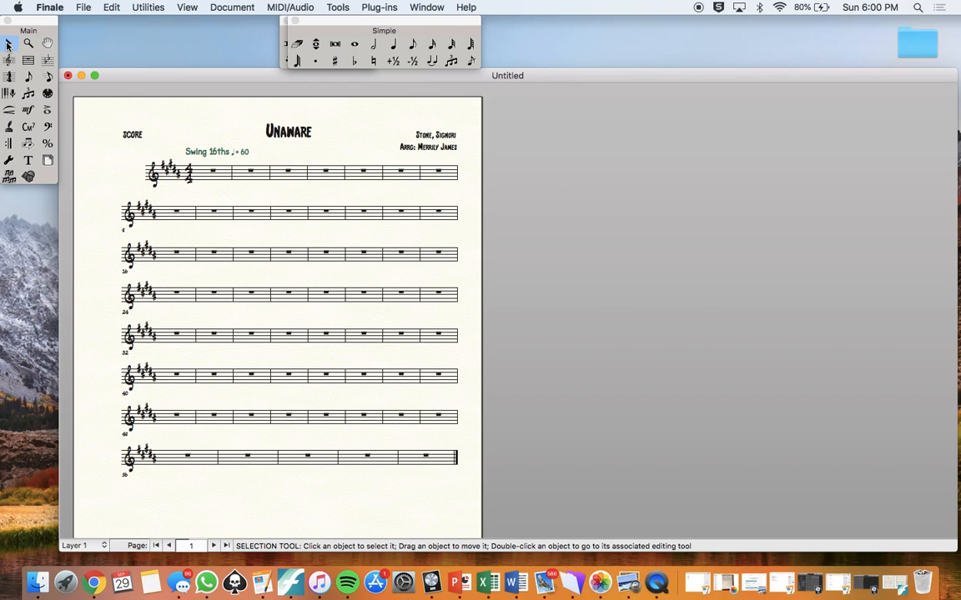
click(133, 135)
key(Delete)
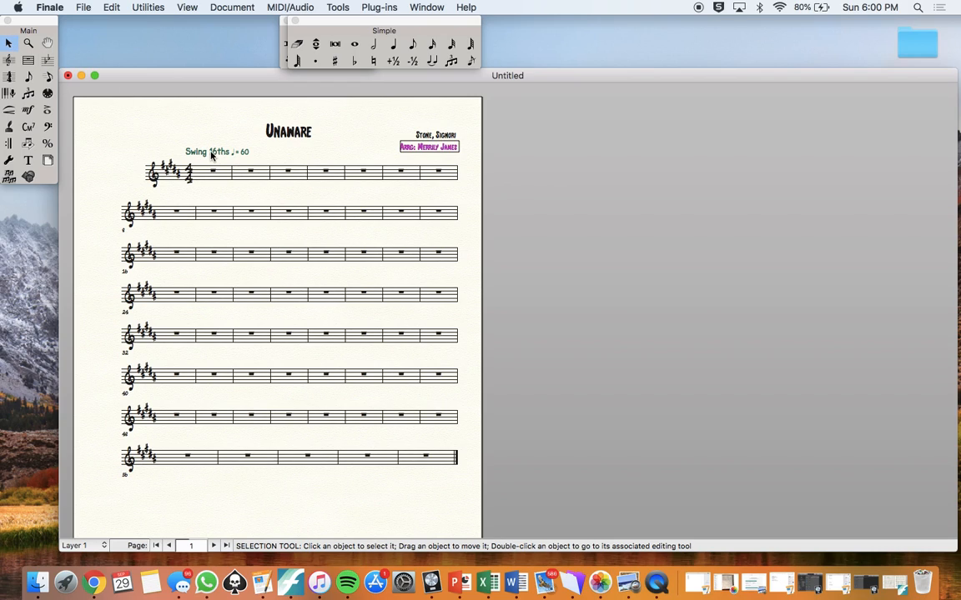
drag(190, 148, 101, 136)
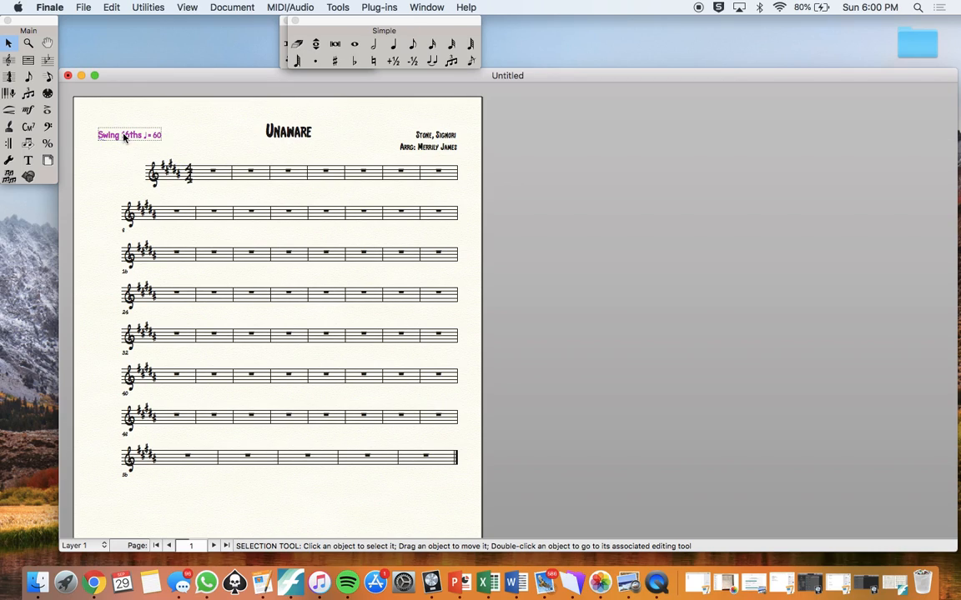
click(215, 184)
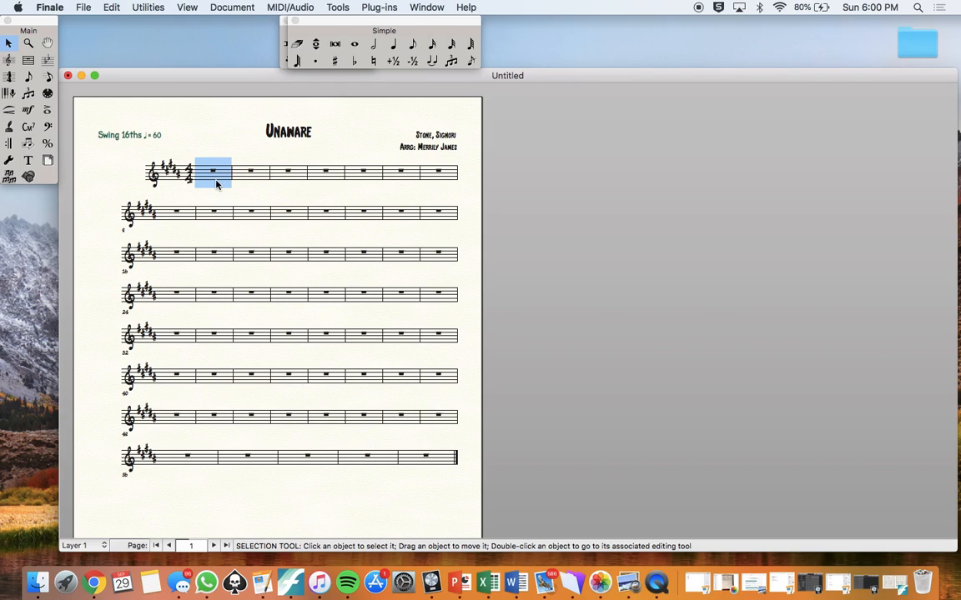
shift+click(322, 178)
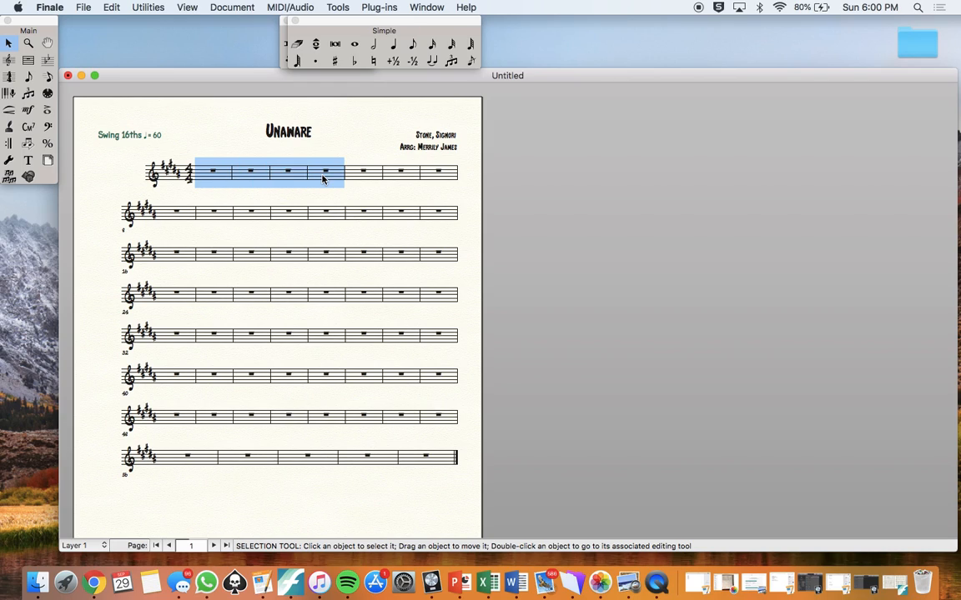
click(9, 59)
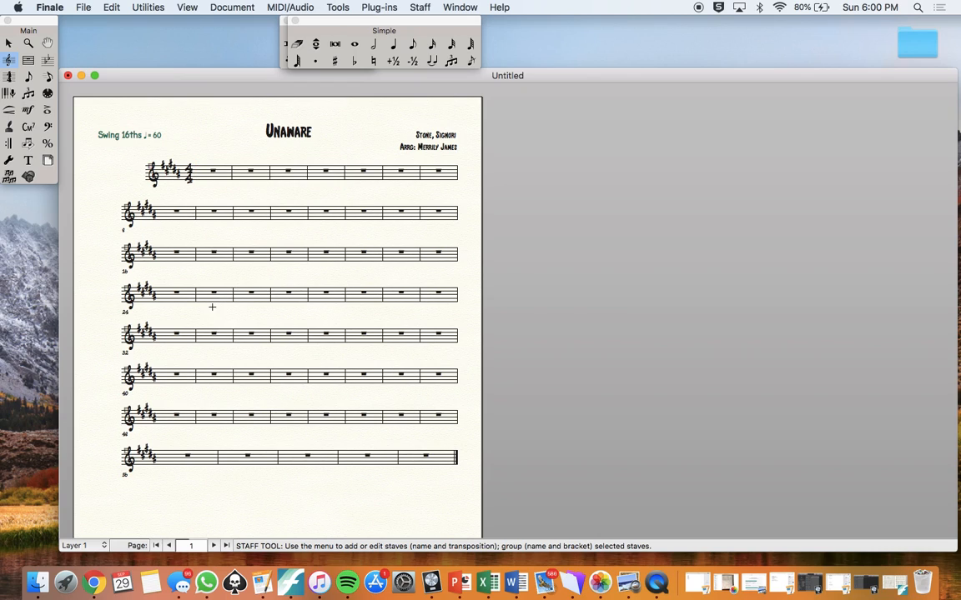
click(336, 7)
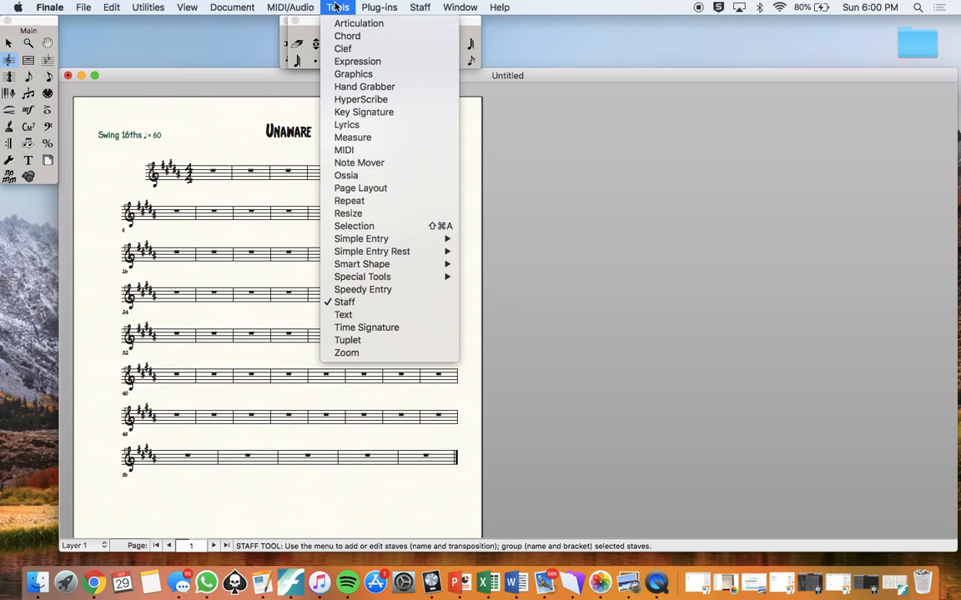
click(333, 6)
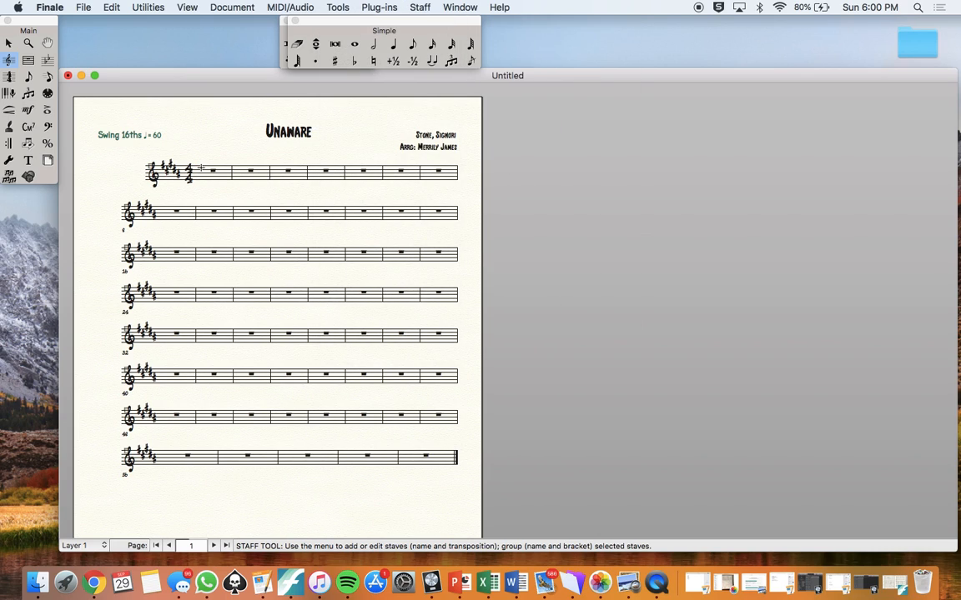
- Fit measures 1 through 4 to a locked layout of 2 measures per system
click(8, 42)
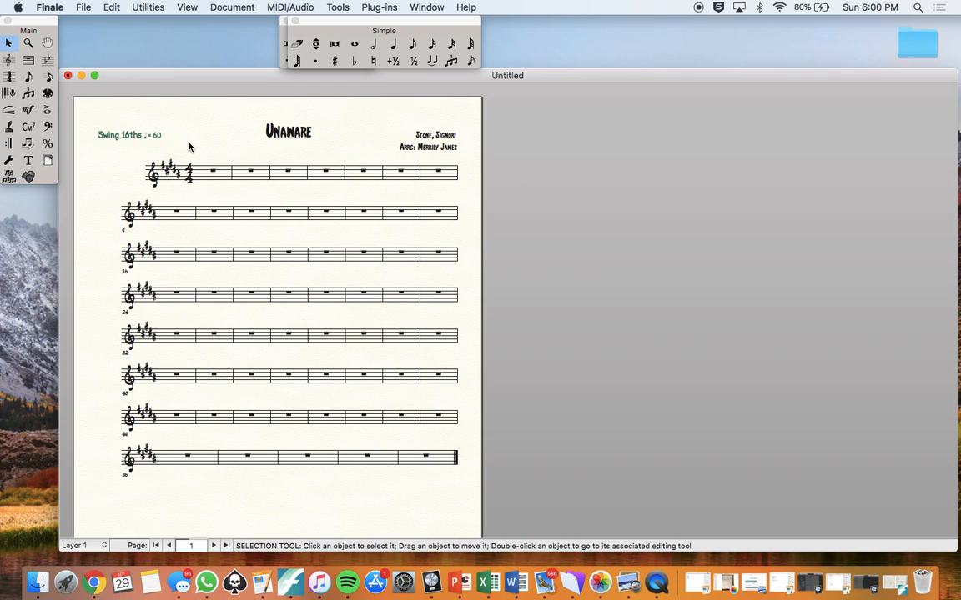
drag(190, 145, 343, 188)
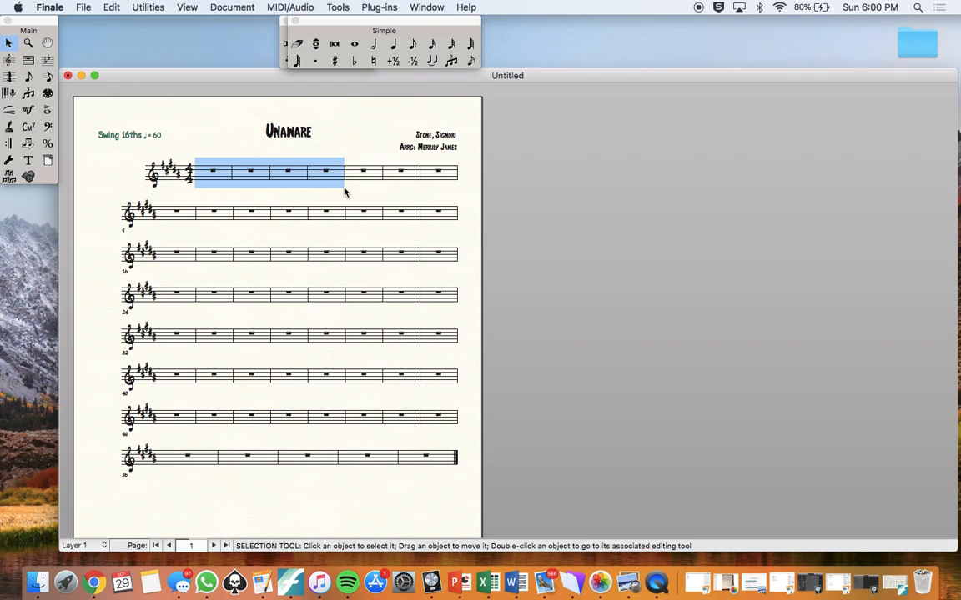
click(8, 60)
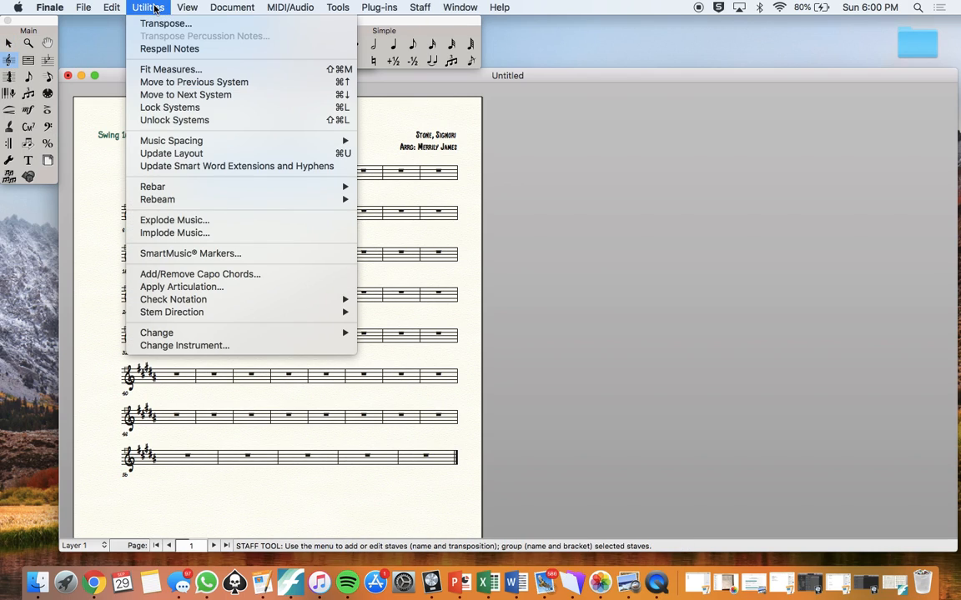
click(141, 6)
click(163, 69)
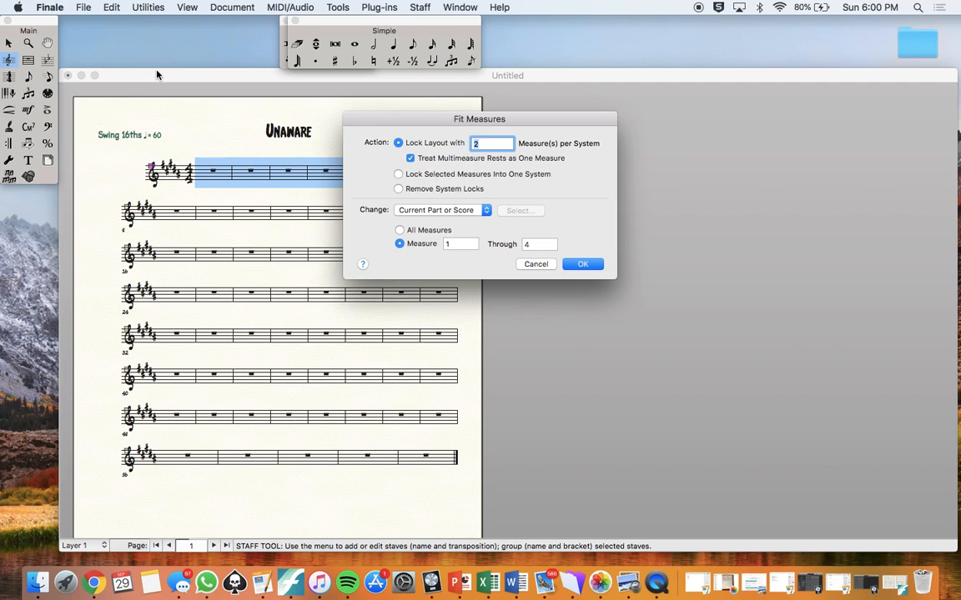
key(Return)
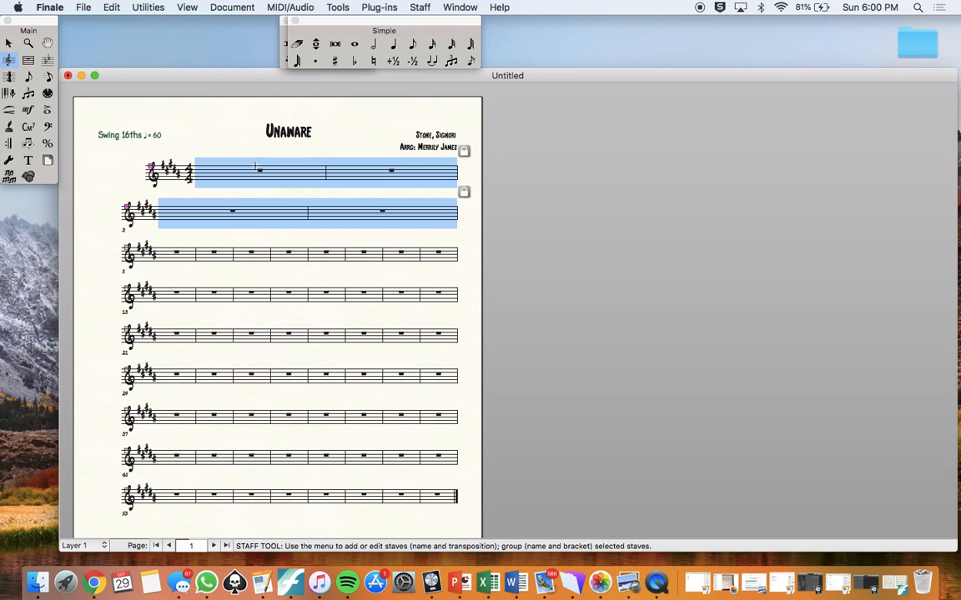
key(Escape)
- Fit measures 5 through 60 to a locked layout of 4 measures per system, then clear the selection
drag(155, 240, 475, 510)
click(148, 7)
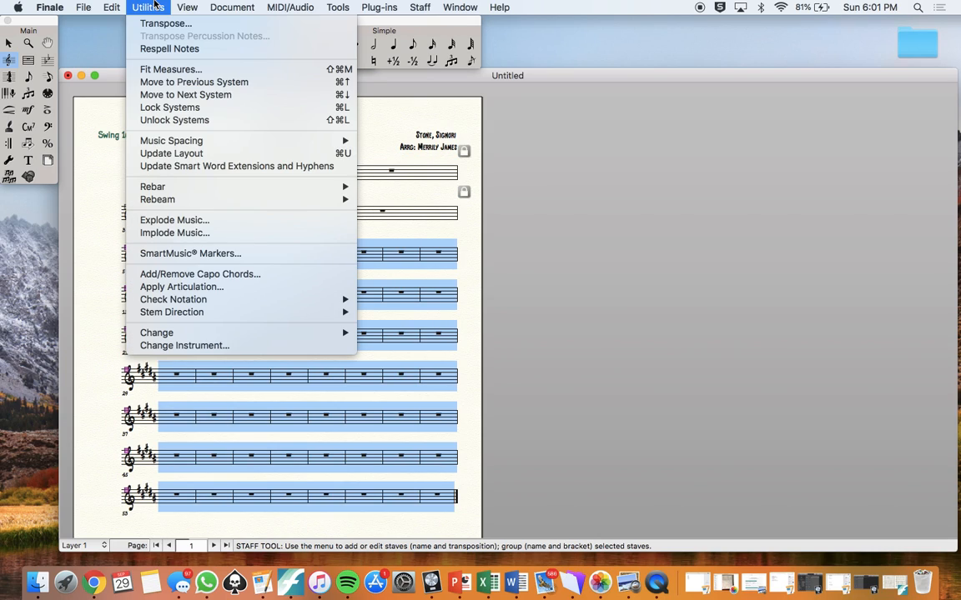
click(156, 70)
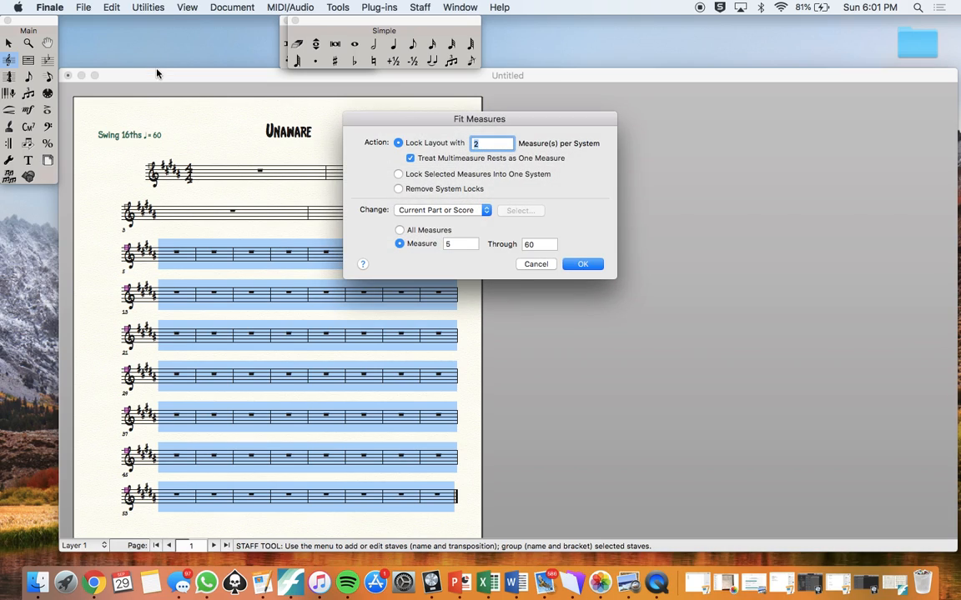
text(4)
key(Return)
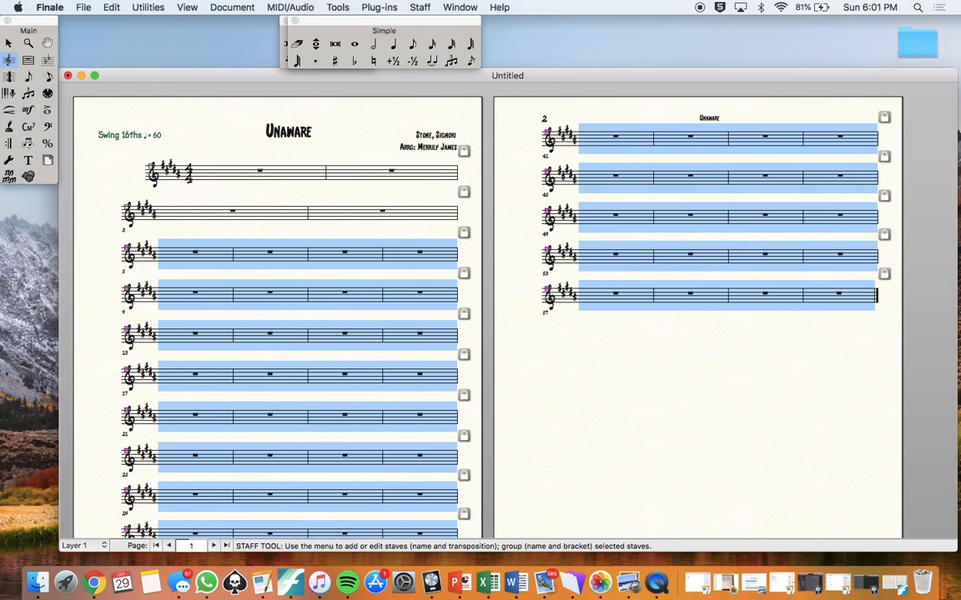
click(248, 235)
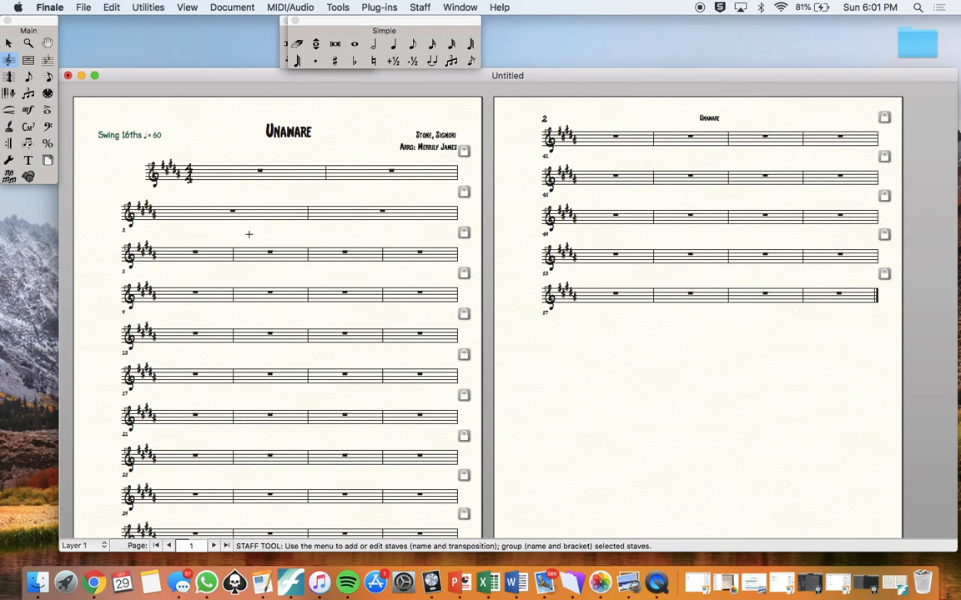
- Enter a half note followed by three eighth notes in the first measure, with the last two eighths on the same pitch
click(372, 45)
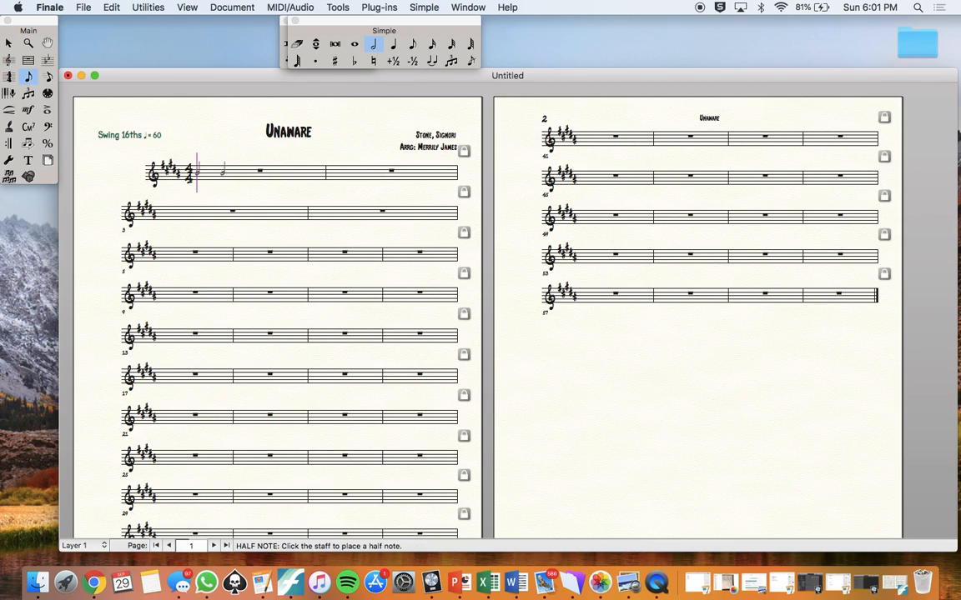
click(216, 171)
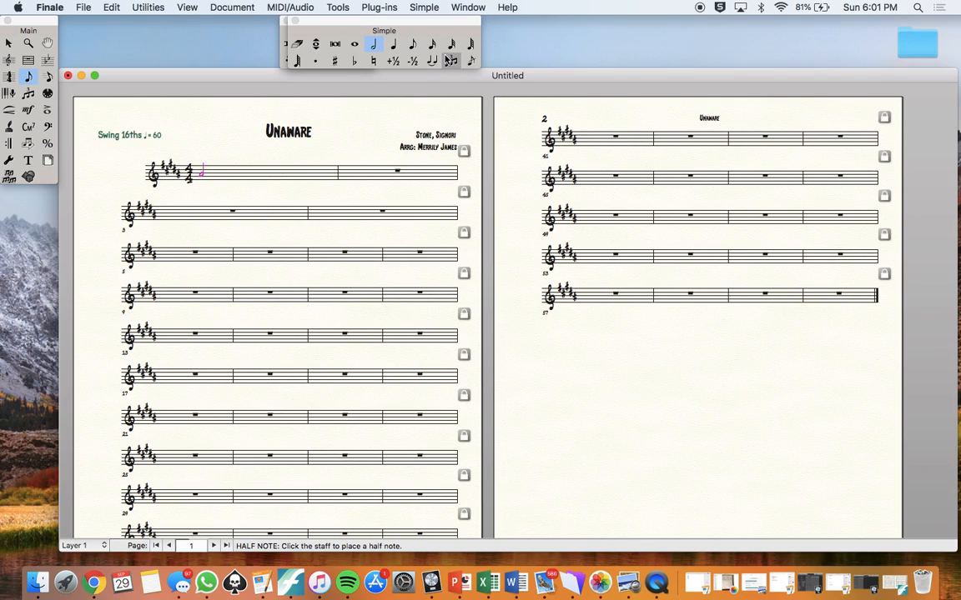
click(412, 45)
click(263, 175)
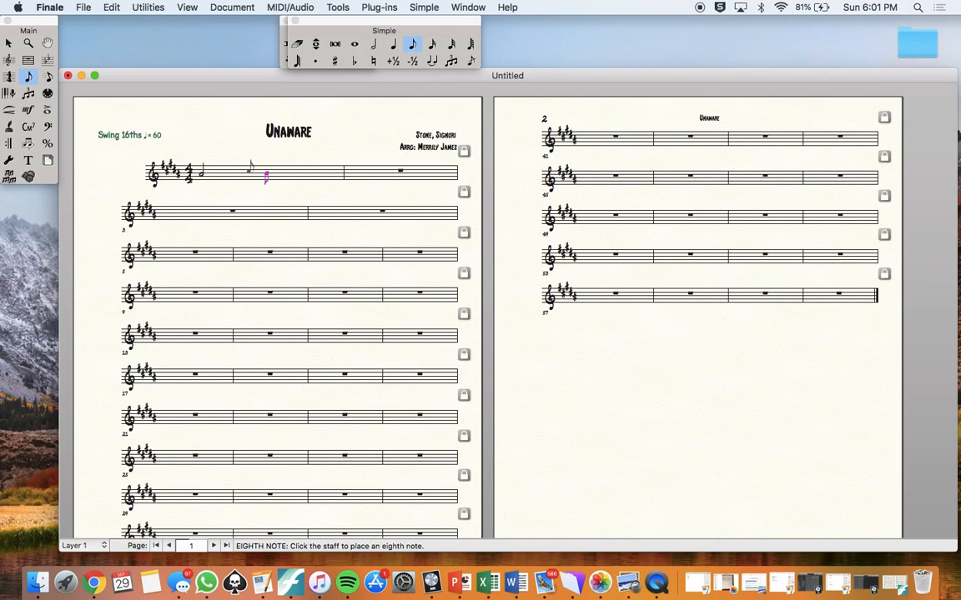
click(284, 171)
click(309, 171)
- Finish measure 1 with a fourth eighth note tied across the barline, and fill measure 2 with a half note and two quarter notes
click(432, 61)
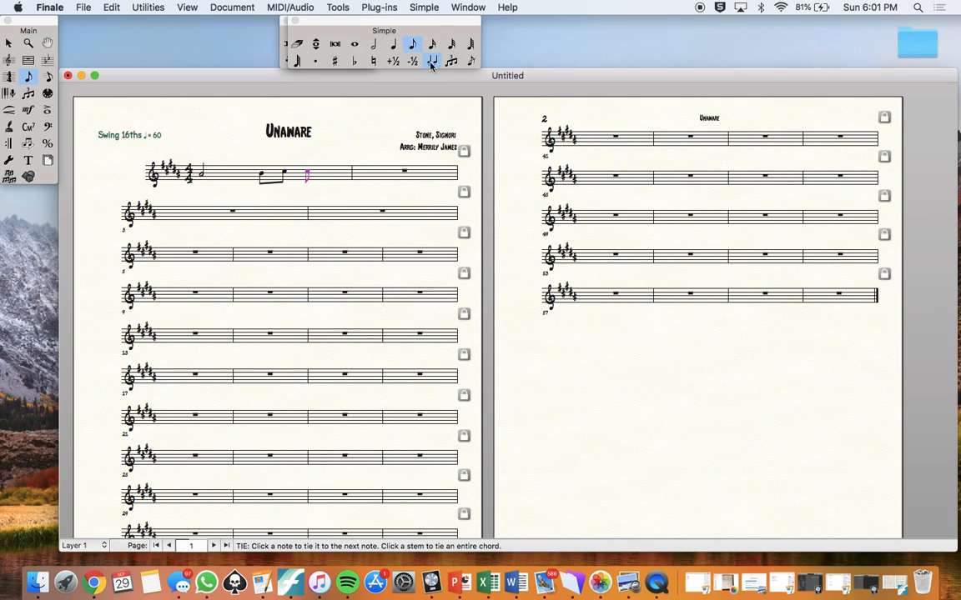
click(331, 173)
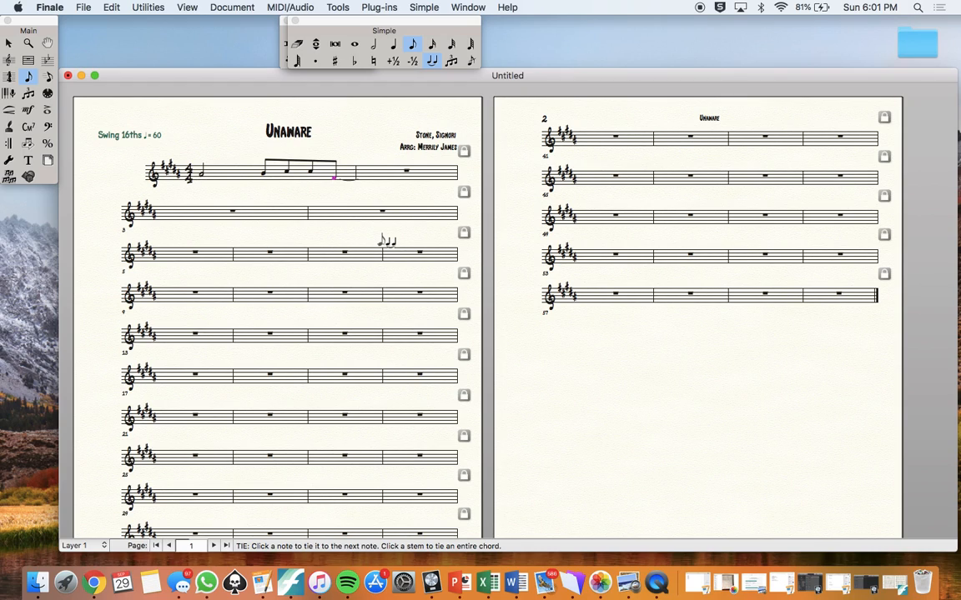
click(373, 44)
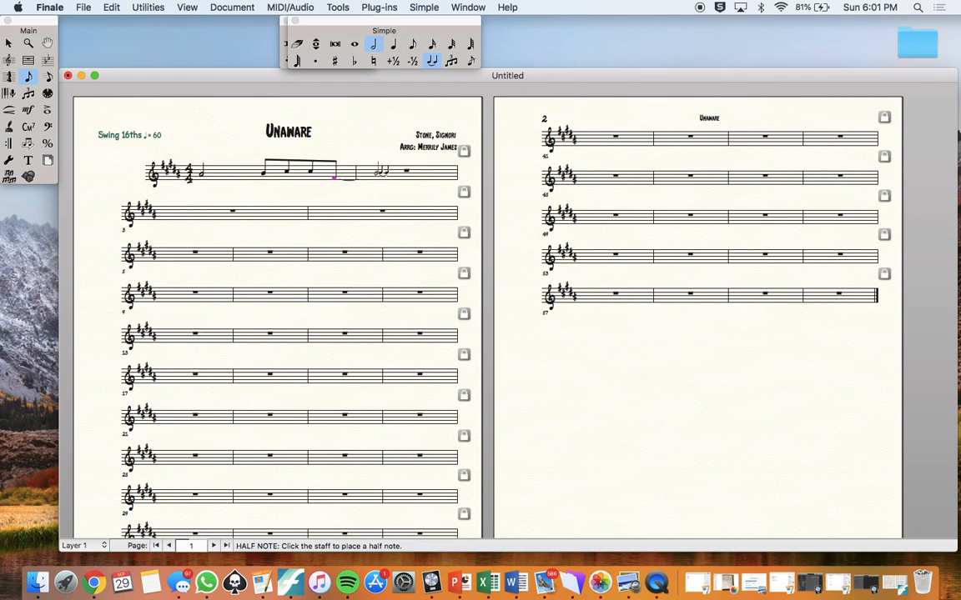
click(432, 61)
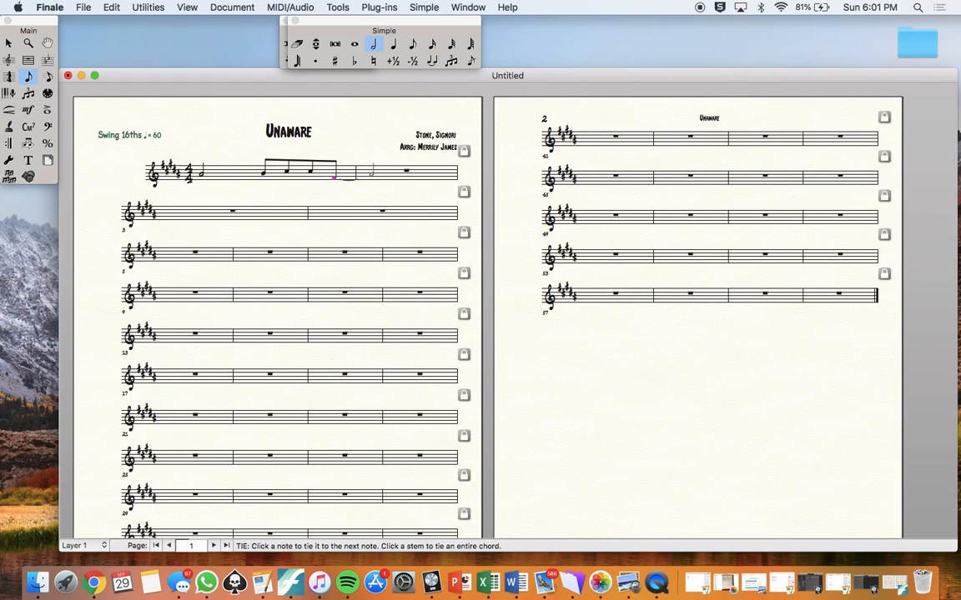
click(334, 175)
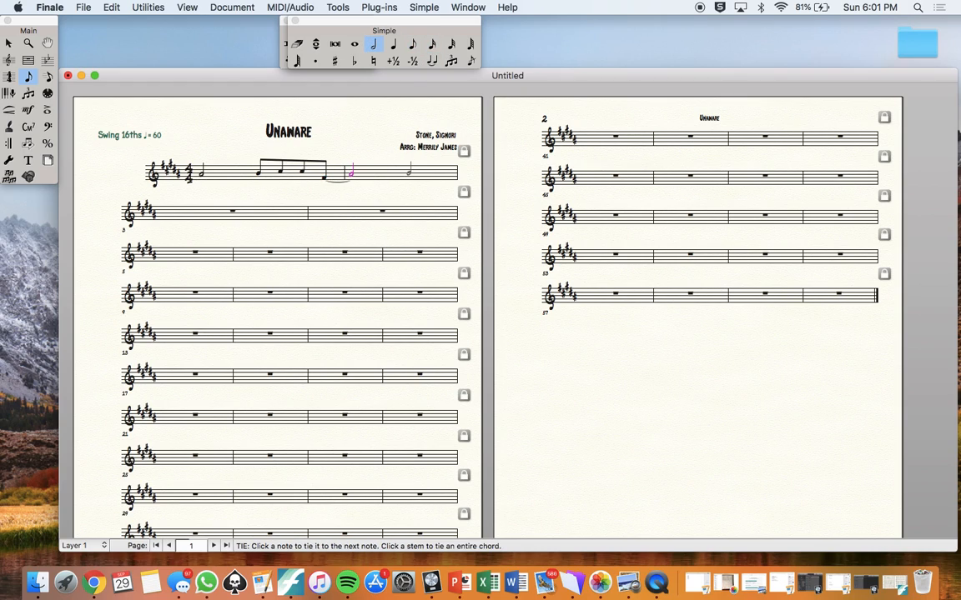
click(393, 46)
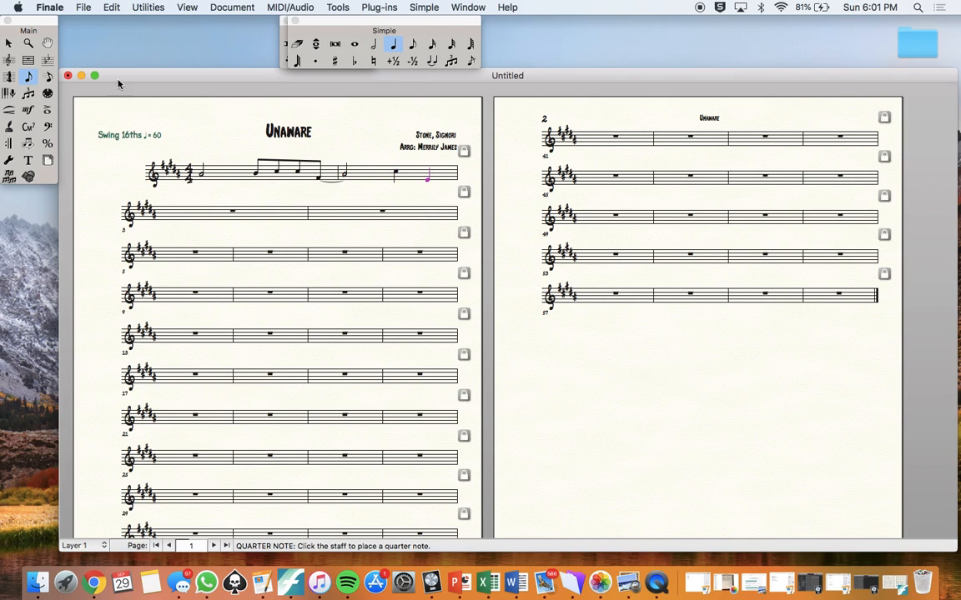
- Copy the melody of measures 1 and 2 into measures 3 and 4
click(9, 42)
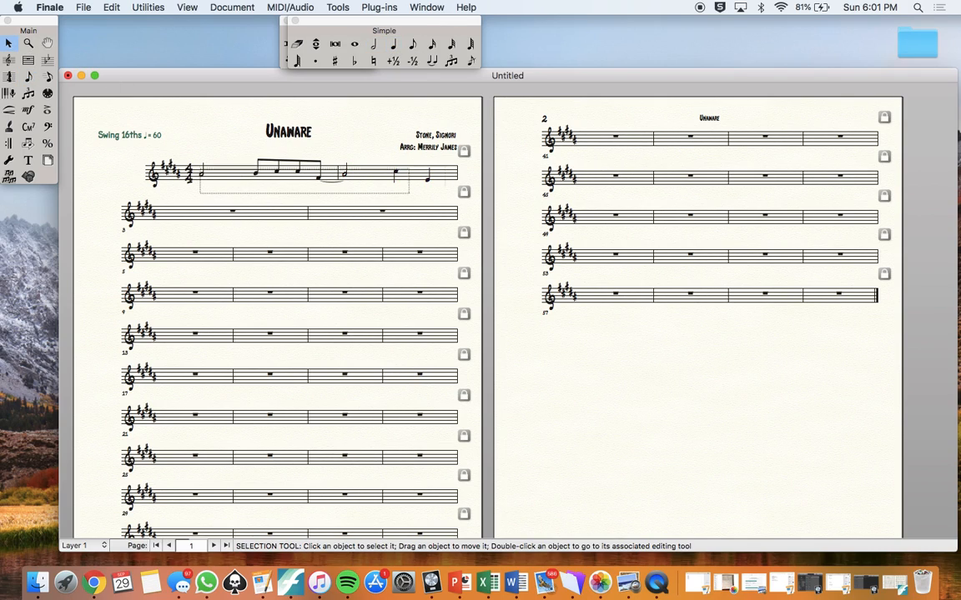
drag(409, 170, 464, 160)
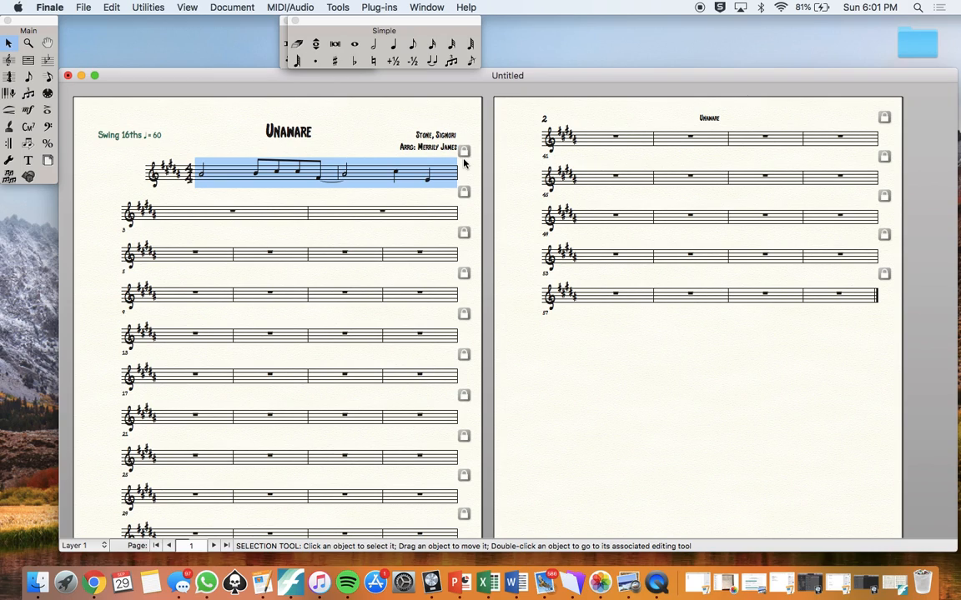
drag(147, 216, 458, 192)
key(super+v)
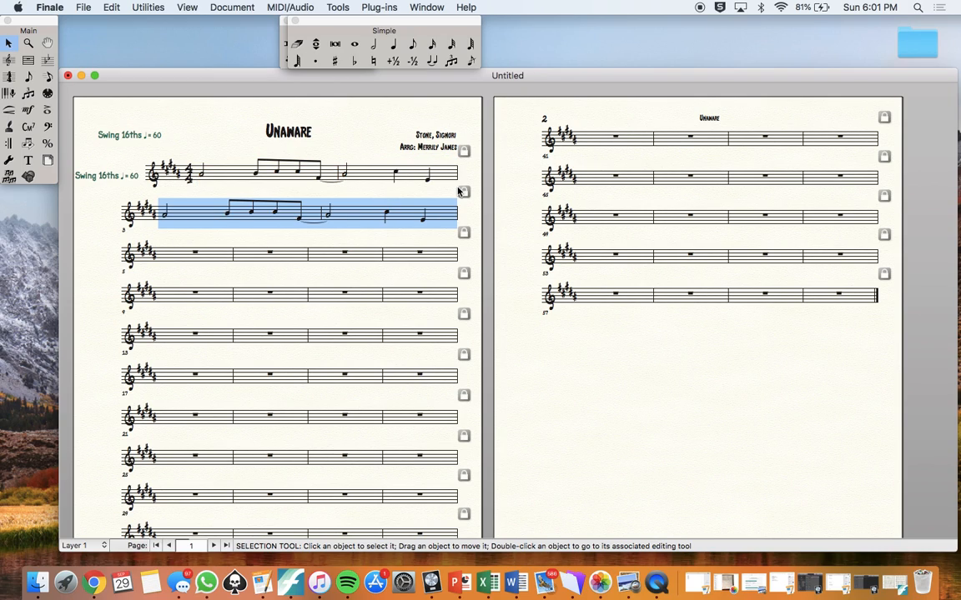
- Delete the duplicate Swing 16ths tempo marking beside the first staff, keeping the one level with the title
click(209, 139)
drag(187, 151, 469, 190)
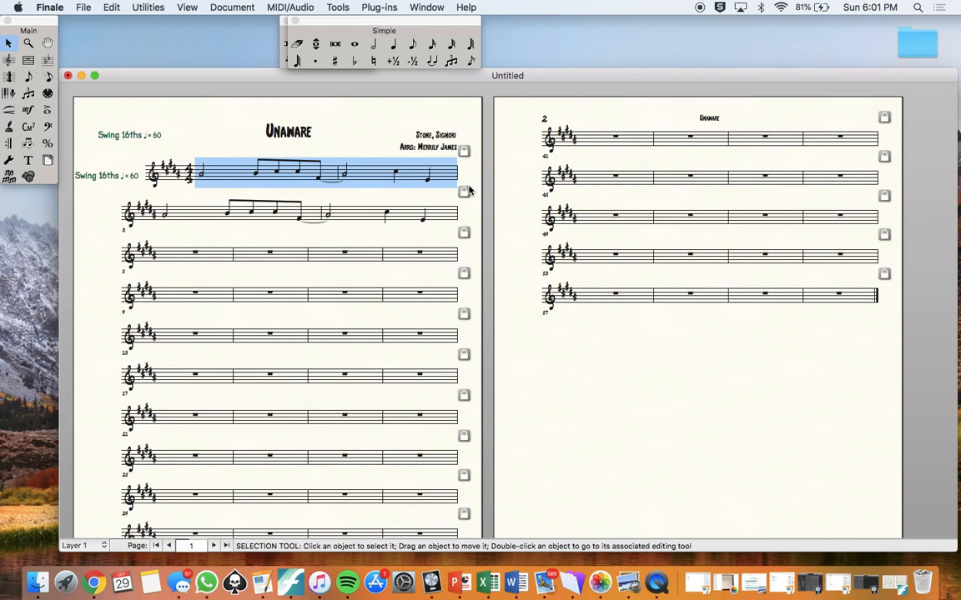
drag(155, 197, 466, 233)
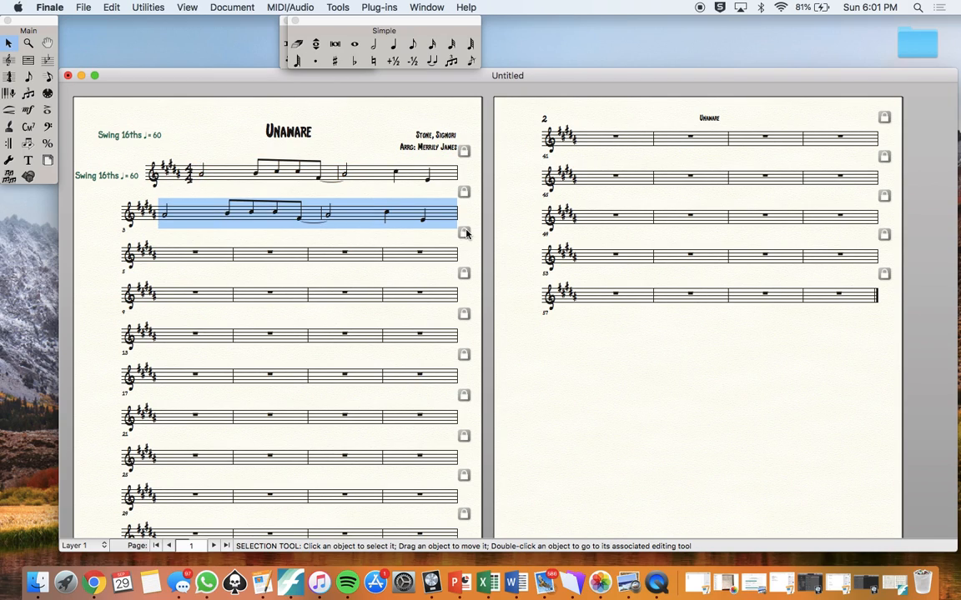
click(93, 177)
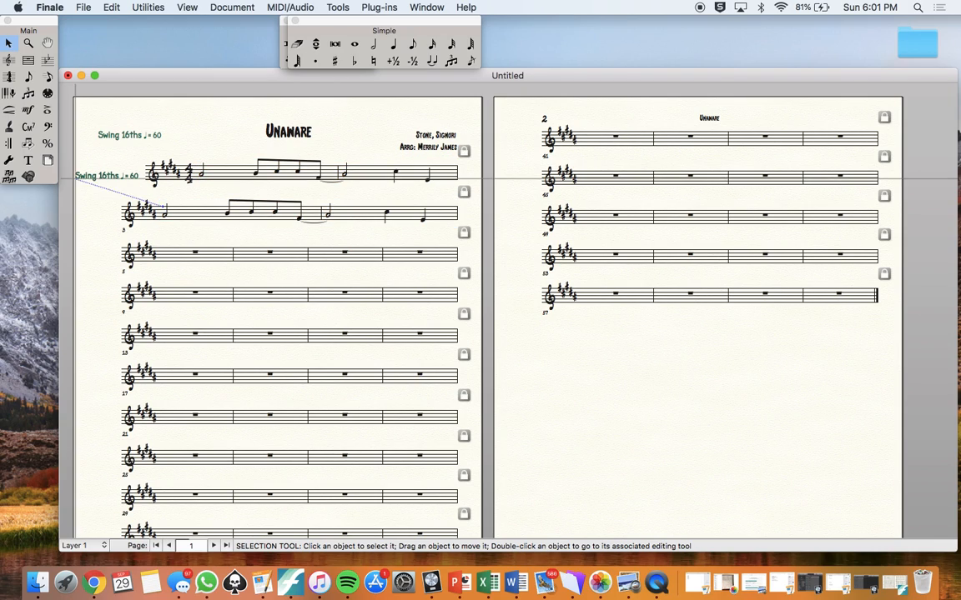
key(Delete)
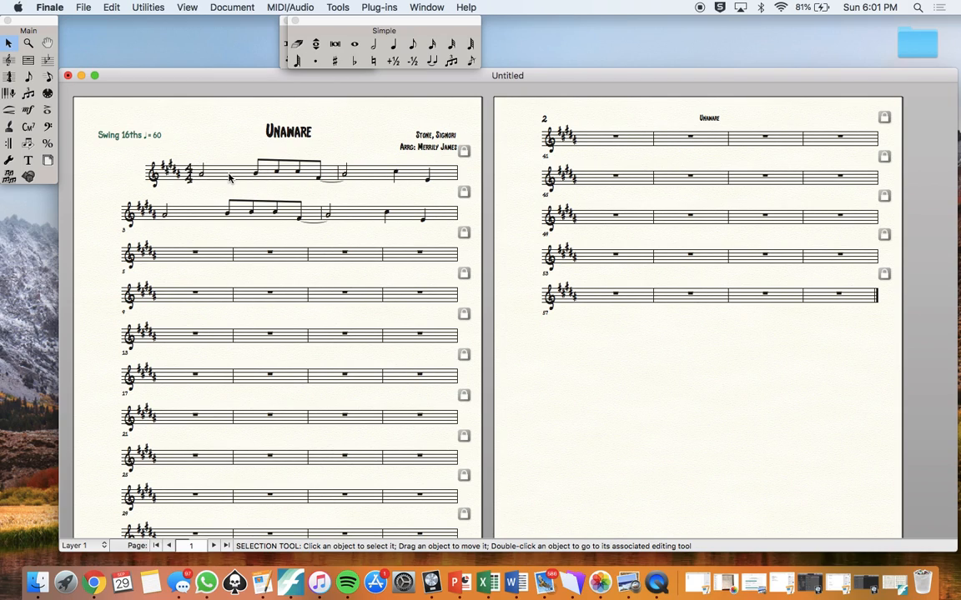
- Select measures 1 through 4 and switch to the Staff tool
drag(230, 177, 345, 193)
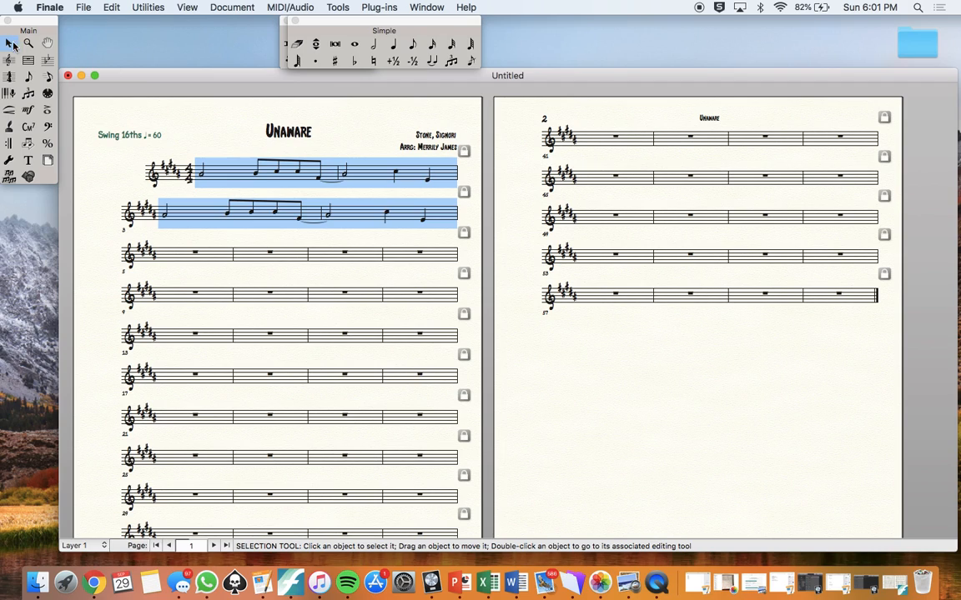
click(9, 59)
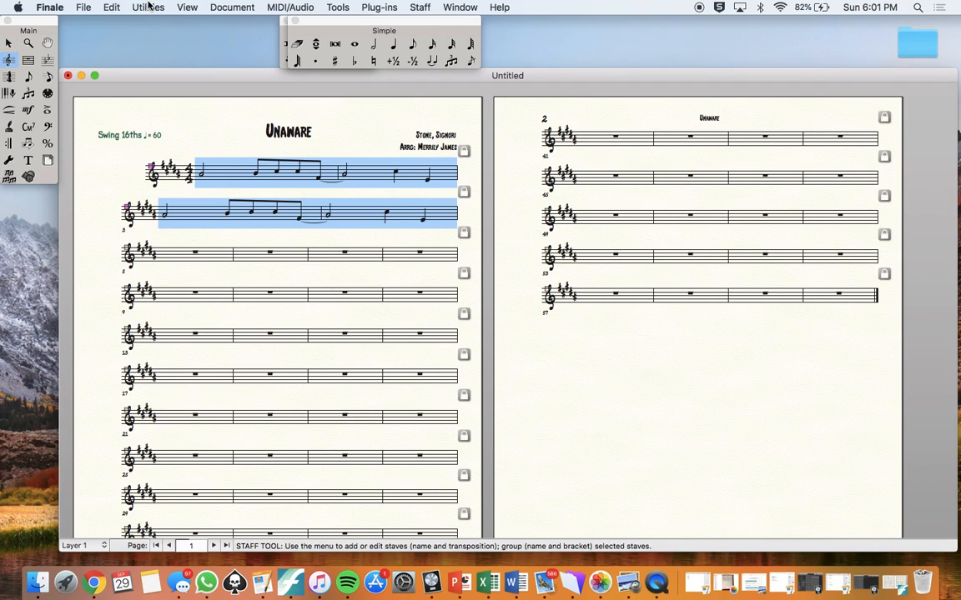
click(28, 60)
click(424, 6)
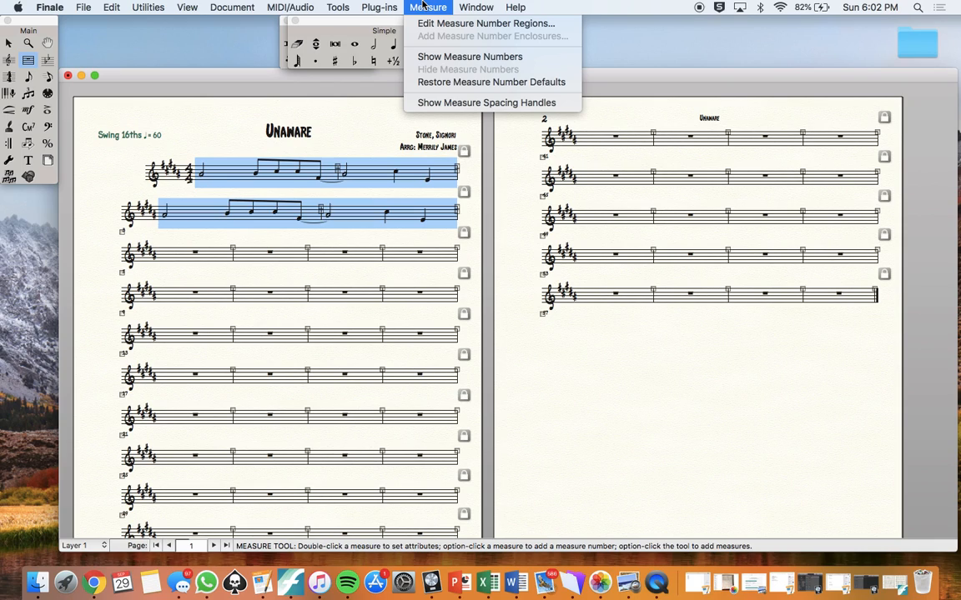
click(423, 6)
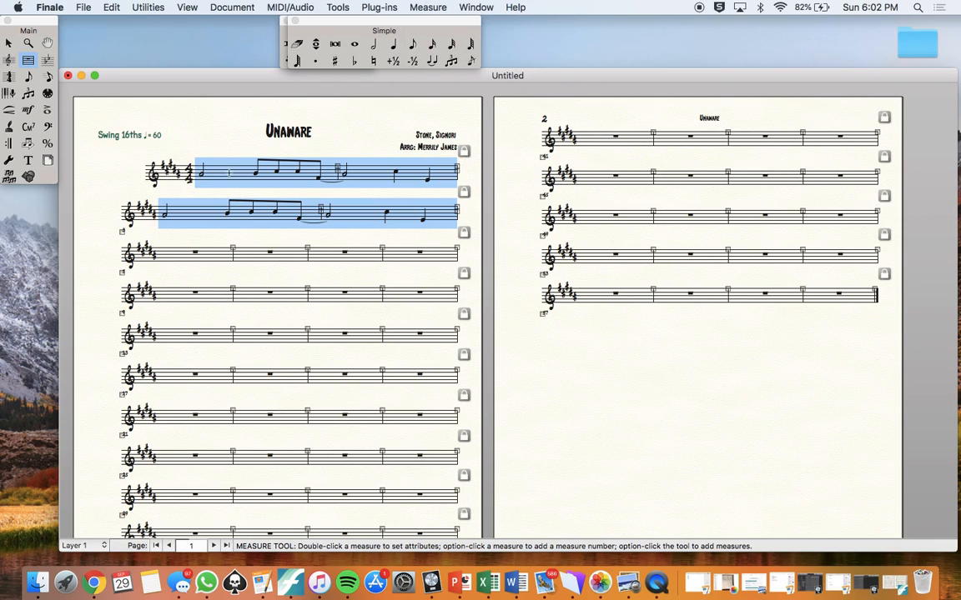
right_click(252, 170)
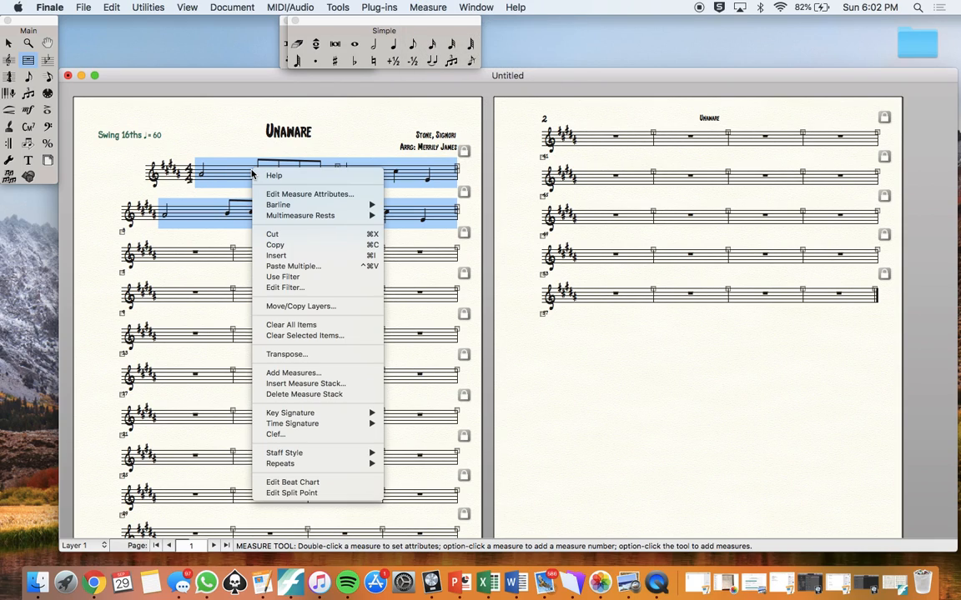
click(222, 168)
- Apply the Rhythmic Notation staff style to measures 1 through 4
click(7, 58)
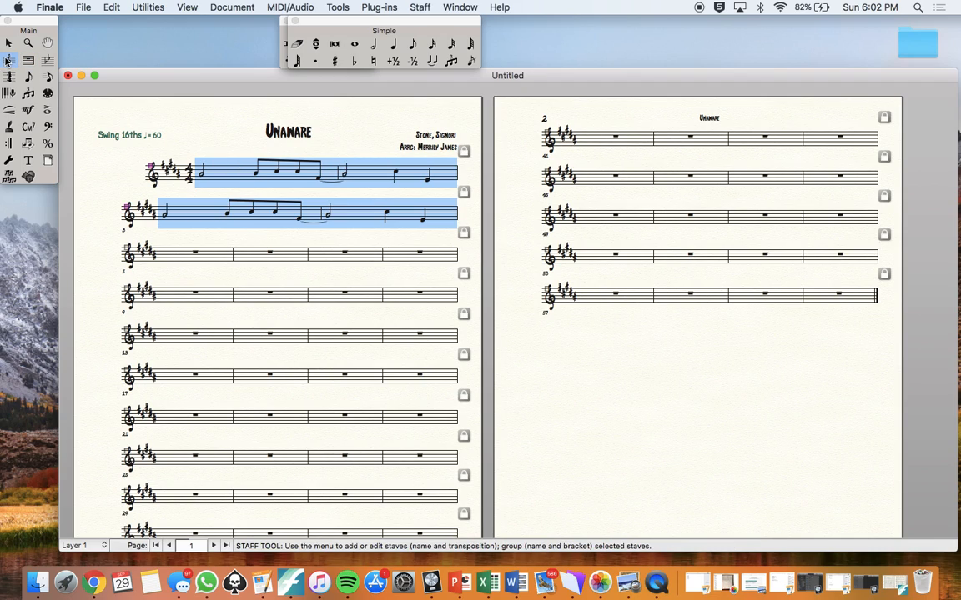
right_click(235, 174)
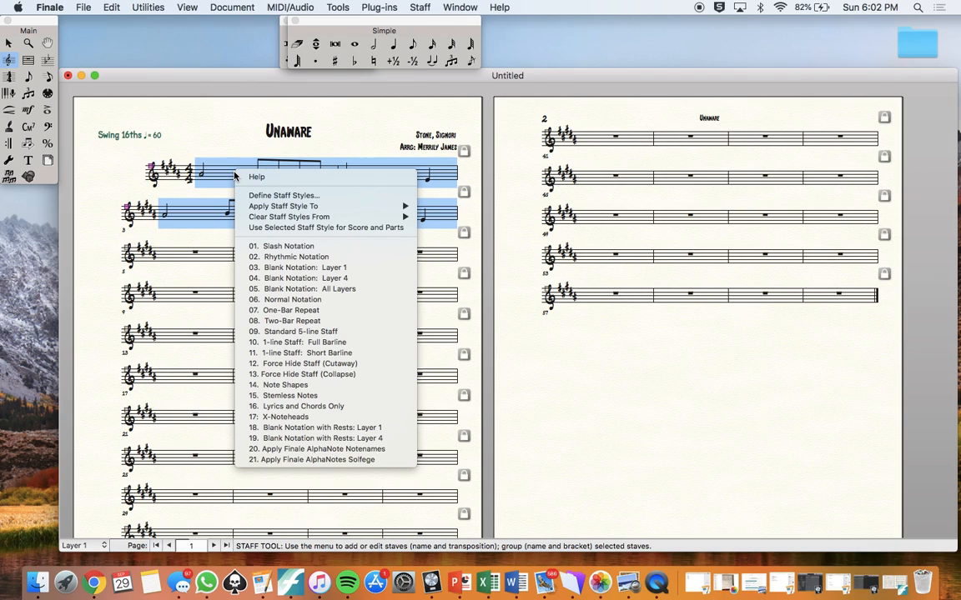
click(284, 259)
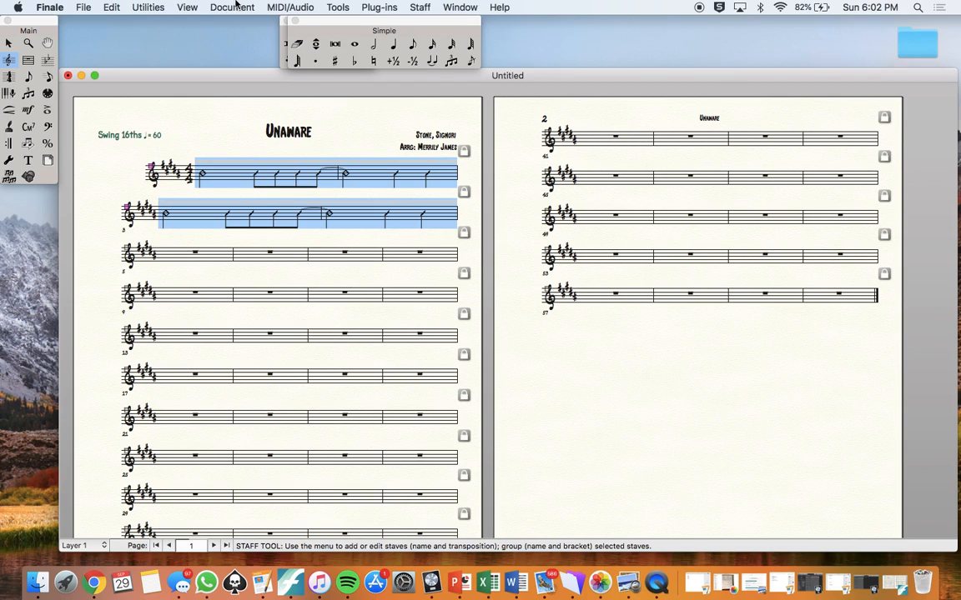
- Add a backward repeat bar at the end of measure 2 that plays the section 2 times
click(9, 143)
click(9, 144)
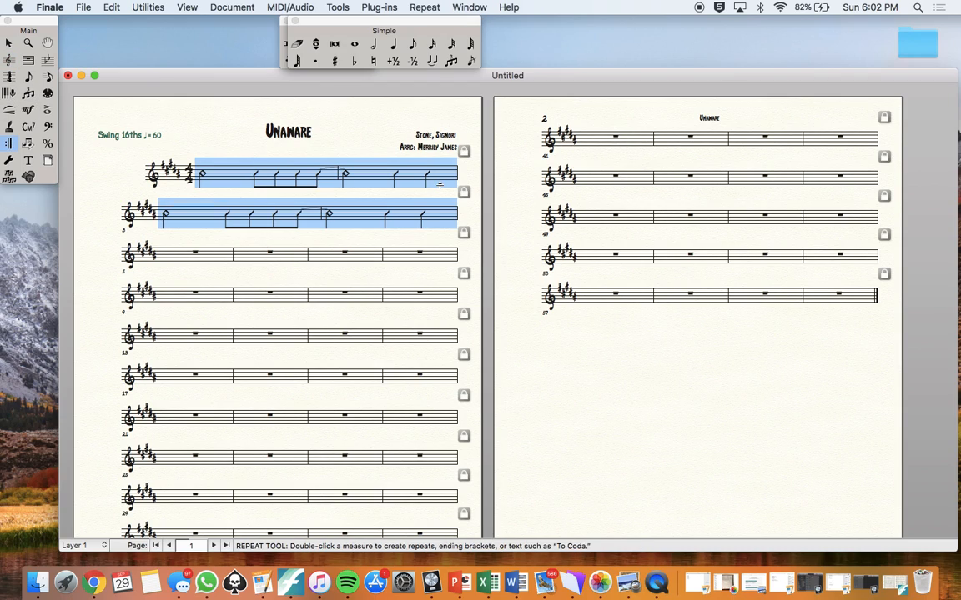
click(380, 145)
double_click(401, 157)
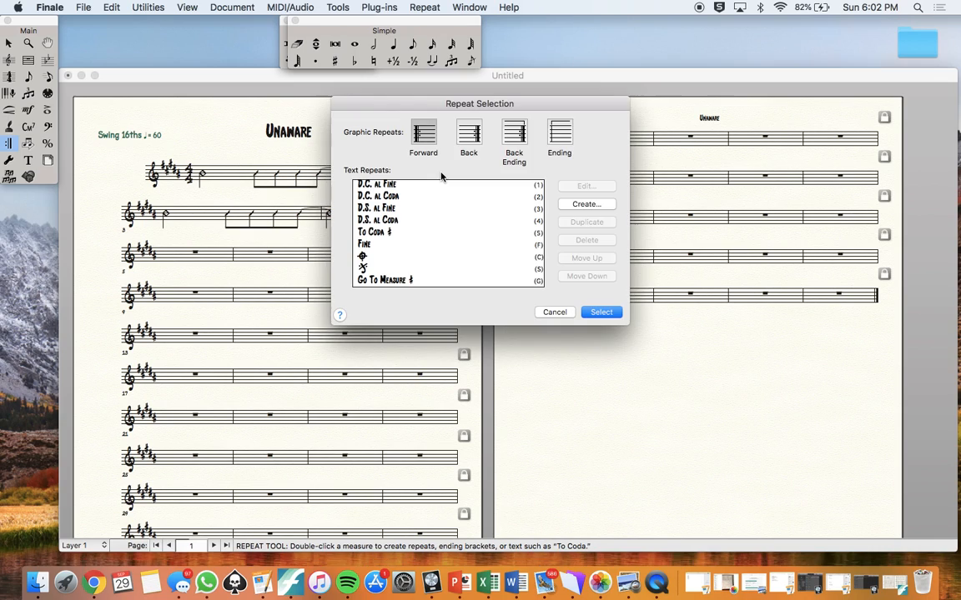
click(470, 135)
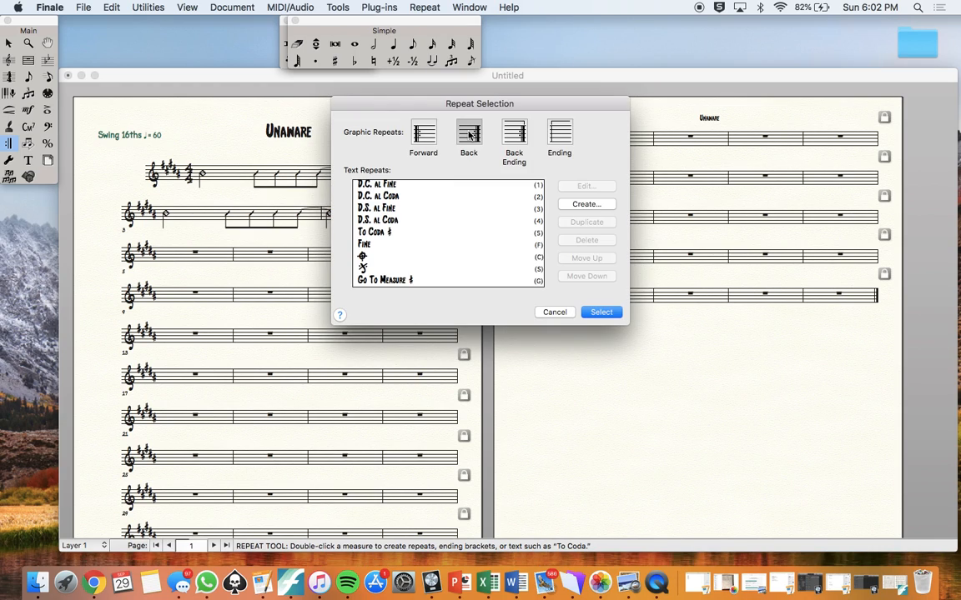
click(604, 312)
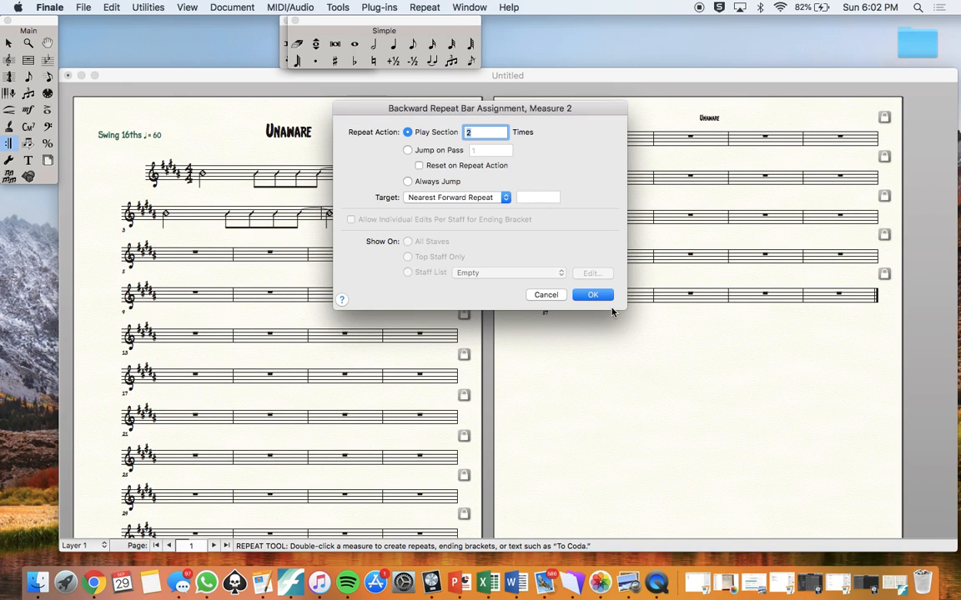
key(Return)
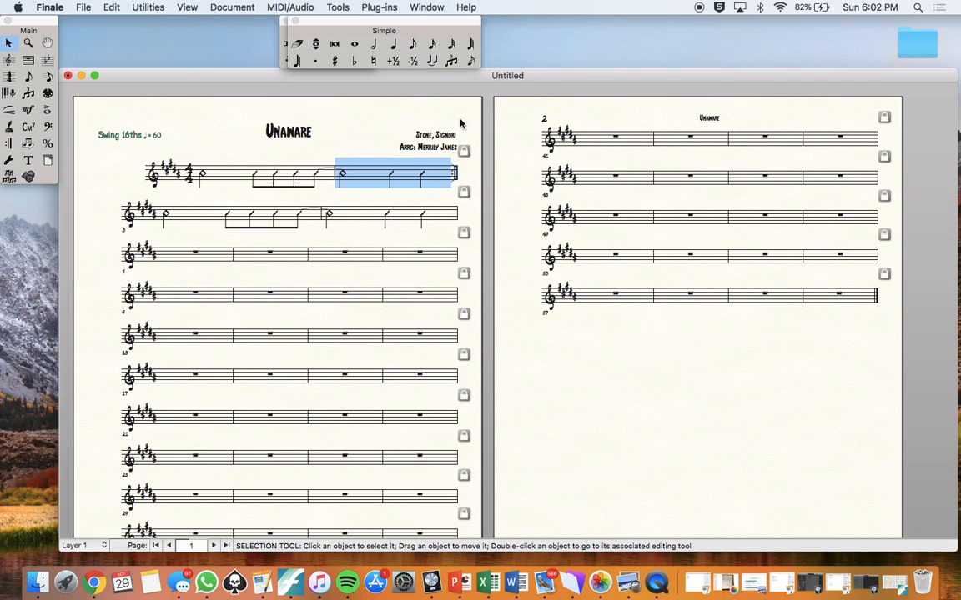
- Move the composer and arranger credits slightly higher above the first system
click(397, 125)
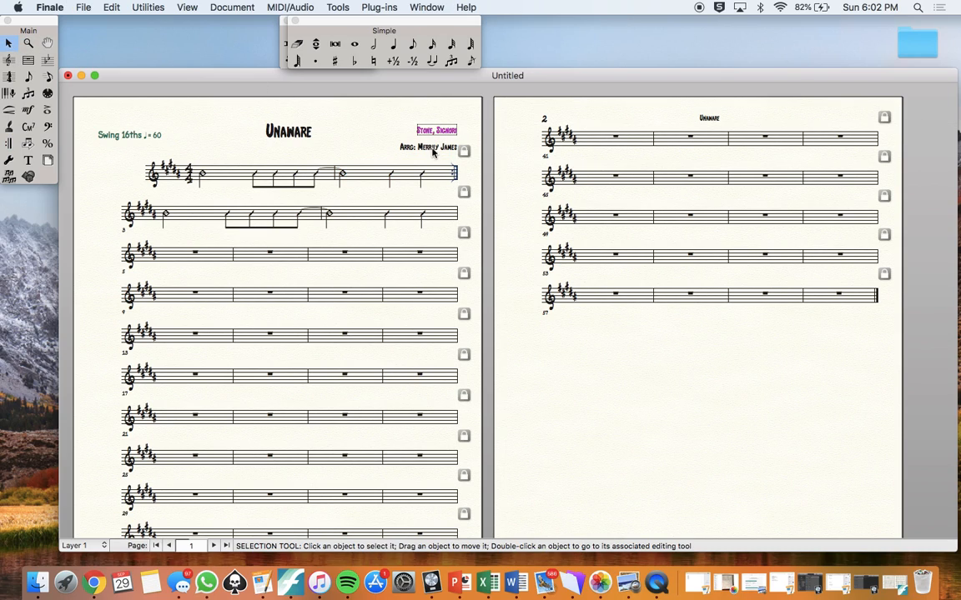
drag(432, 149, 432, 144)
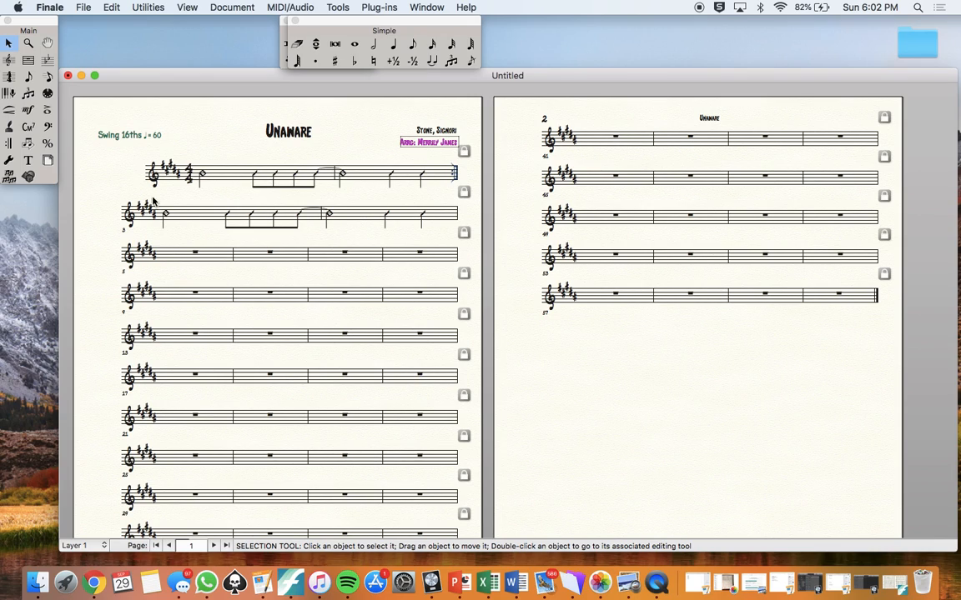
- Add an Emaj7 chord symbol above the first note of measure 1
click(27, 126)
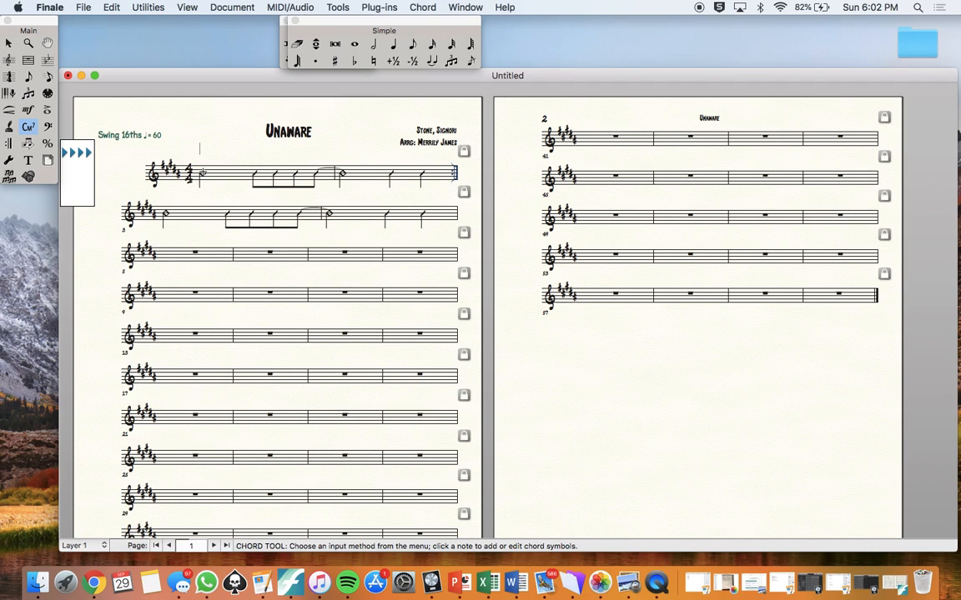
text(Emja7)
key(Return)
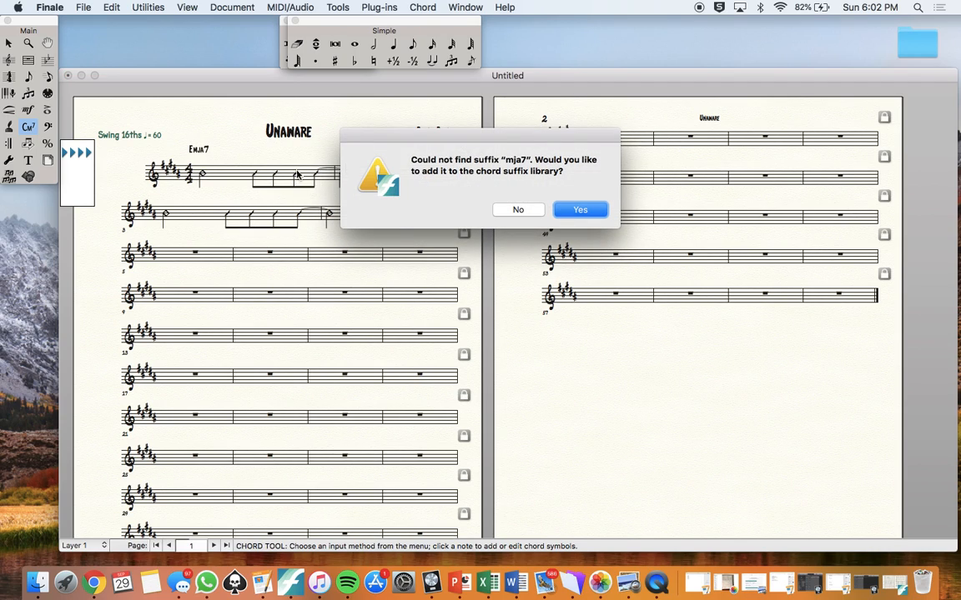
click(510, 209)
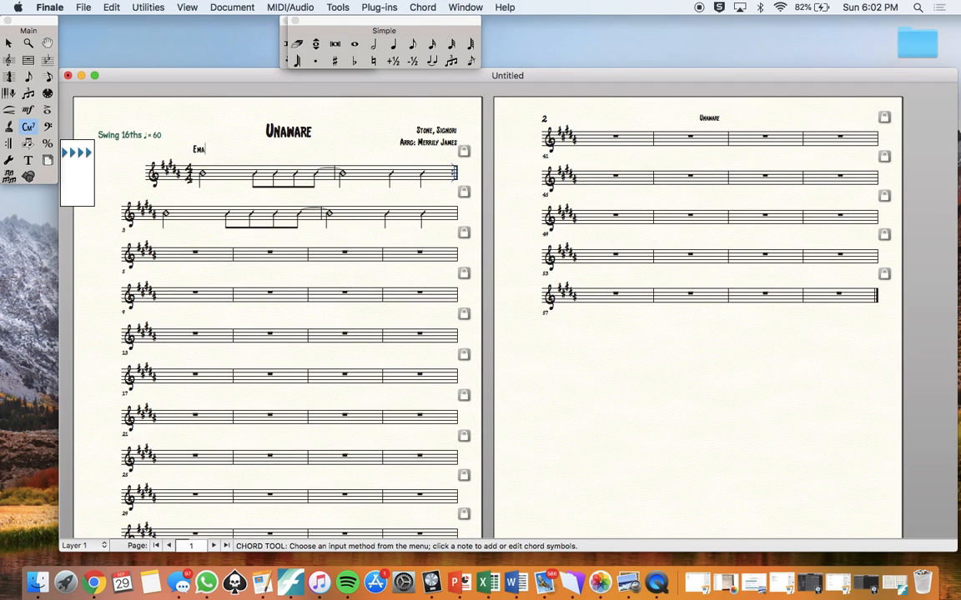
text(j7)
key(Return)
- Add a D#m7 chord symbol above the last note of measure 2, adding the m7 suffix to the chord suffix library
click(423, 174)
text(D#m7)
key(Return)
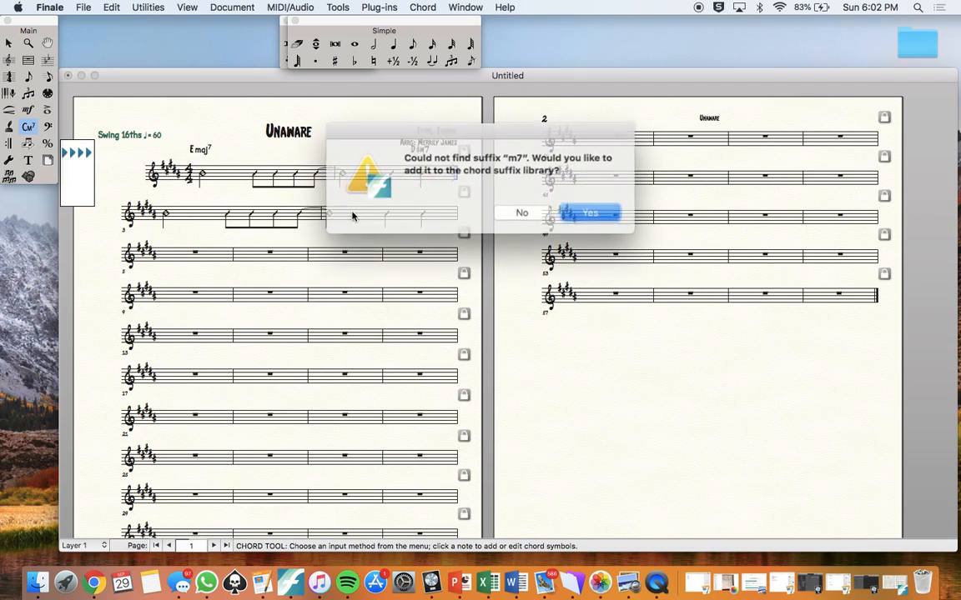
click(575, 208)
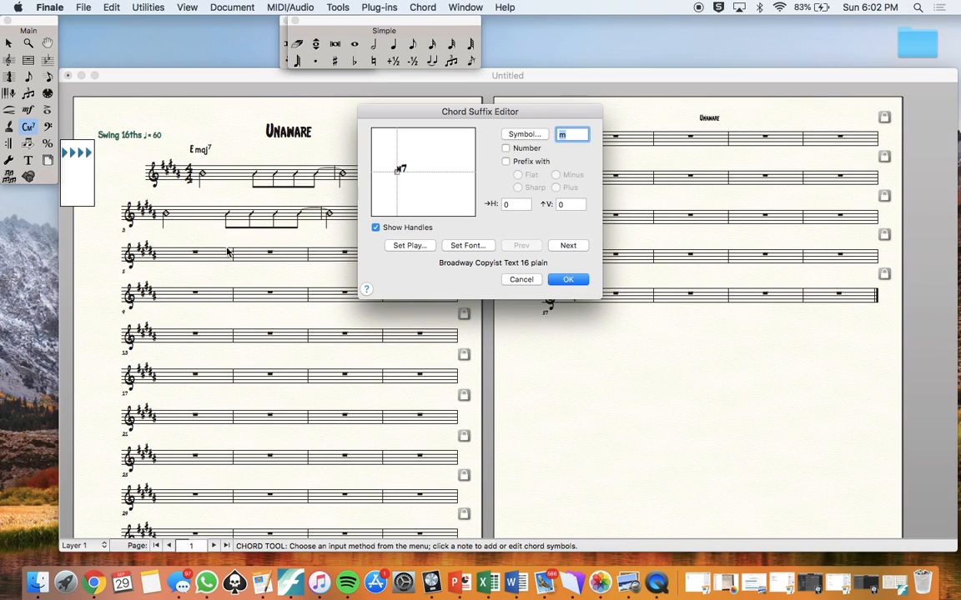
click(554, 278)
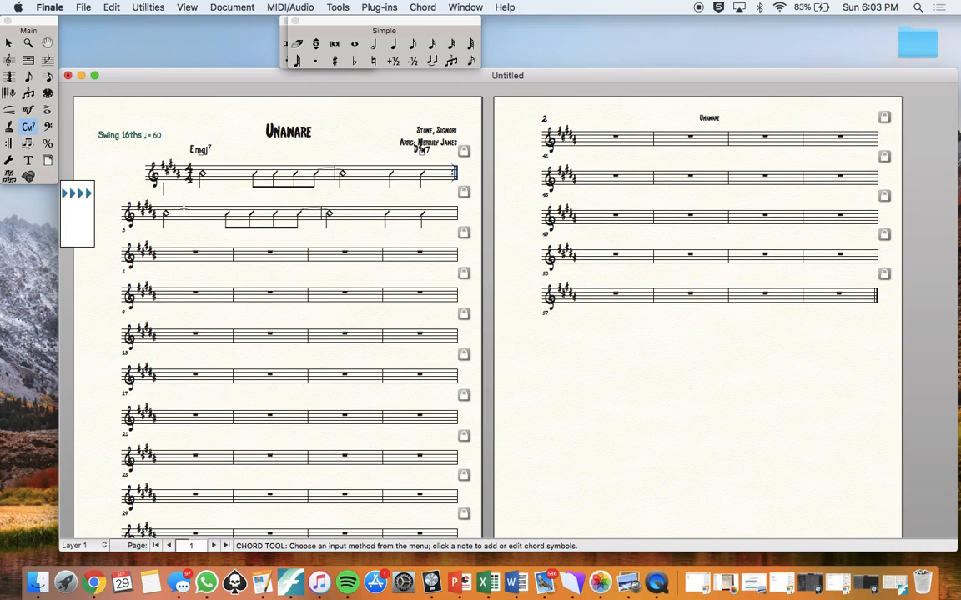
- Add the chord symbols Emaj7, F#maj7, Emaj7 and D#m7 above the first four notes of measure 3
click(166, 215)
text(Emaj7)
key(Return)
click(227, 215)
text(F#maj7Emaj7D#m7)
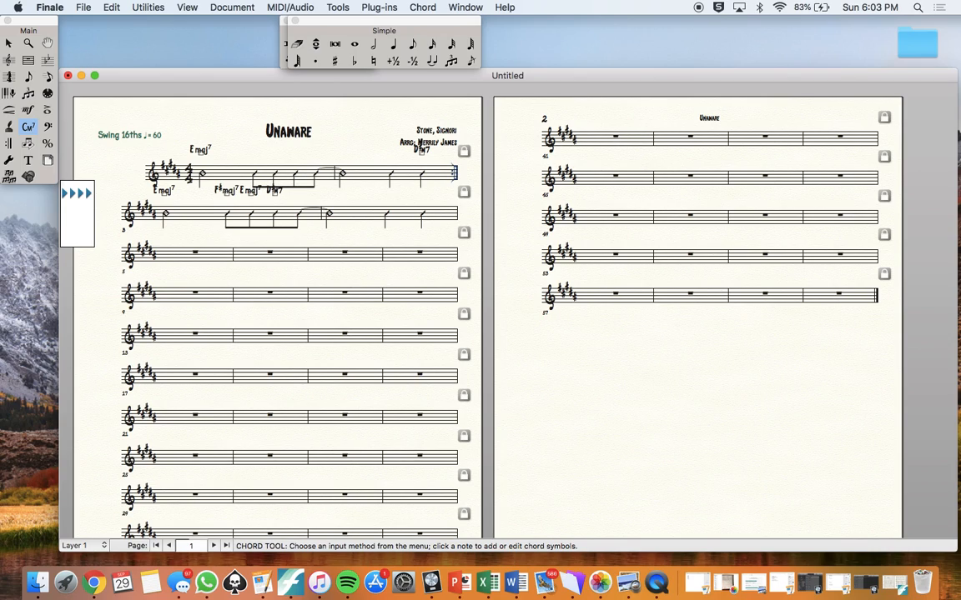
- Add a C#m7 chord symbol above the last eighth note of measure 3 and D#m7 above the last note of measure 4
text(C#m7)
click(424, 215)
text(D#m7)
key(Return)
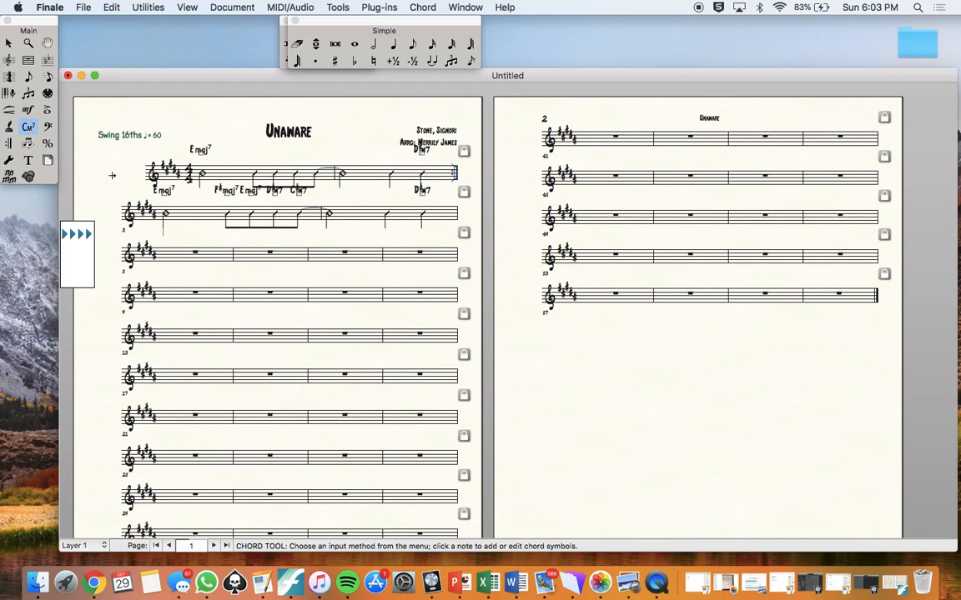
- Move the first system lower, away from the credits, and widen the gap between the first and second systems for the chord symbols
click(48, 161)
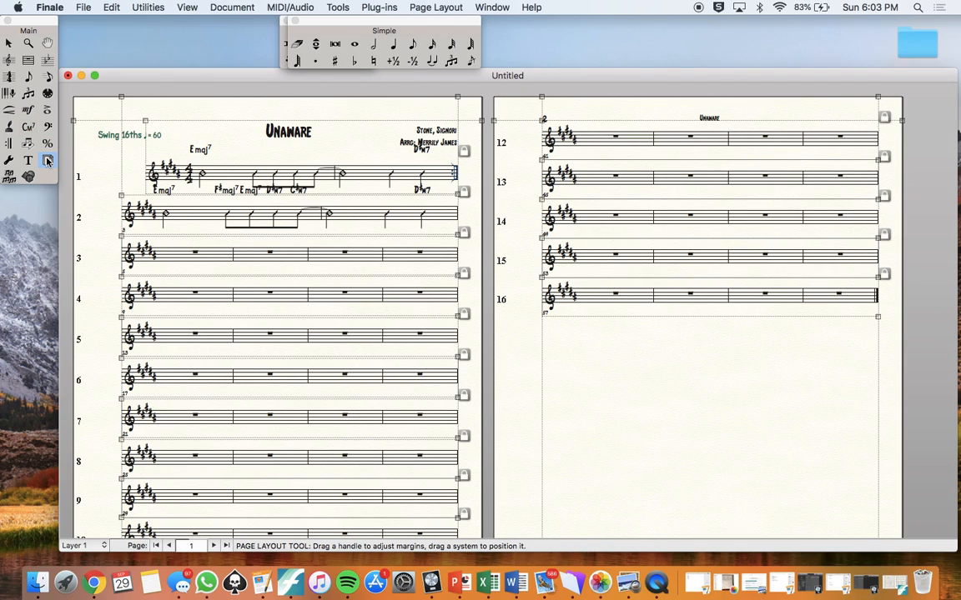
drag(123, 196, 149, 225)
drag(222, 169, 215, 183)
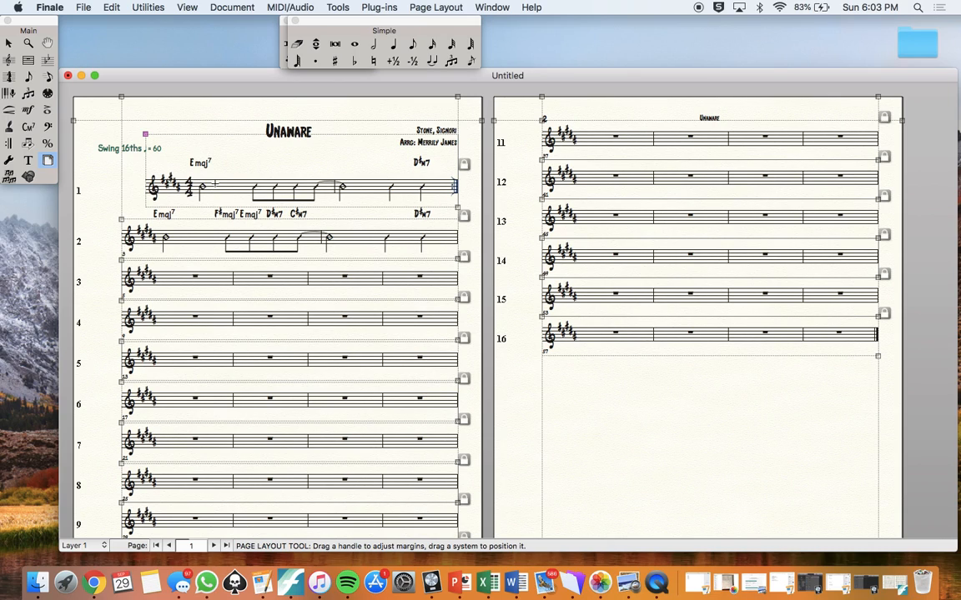
- Fill measures 5 to 8 with quarter notes, four placeholder notes per measure at any pitch
click(391, 46)
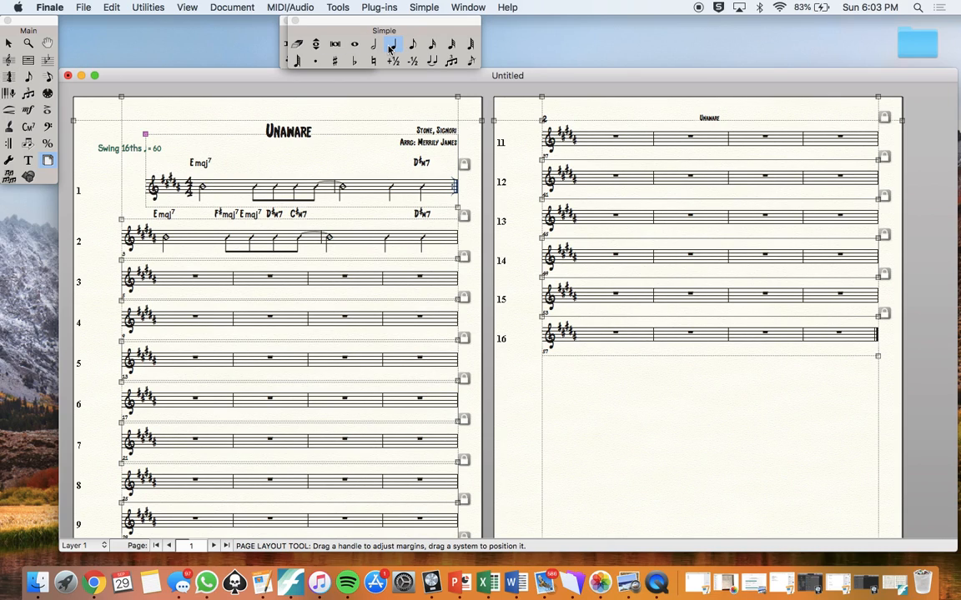
scroll(178, 267, down, 2)
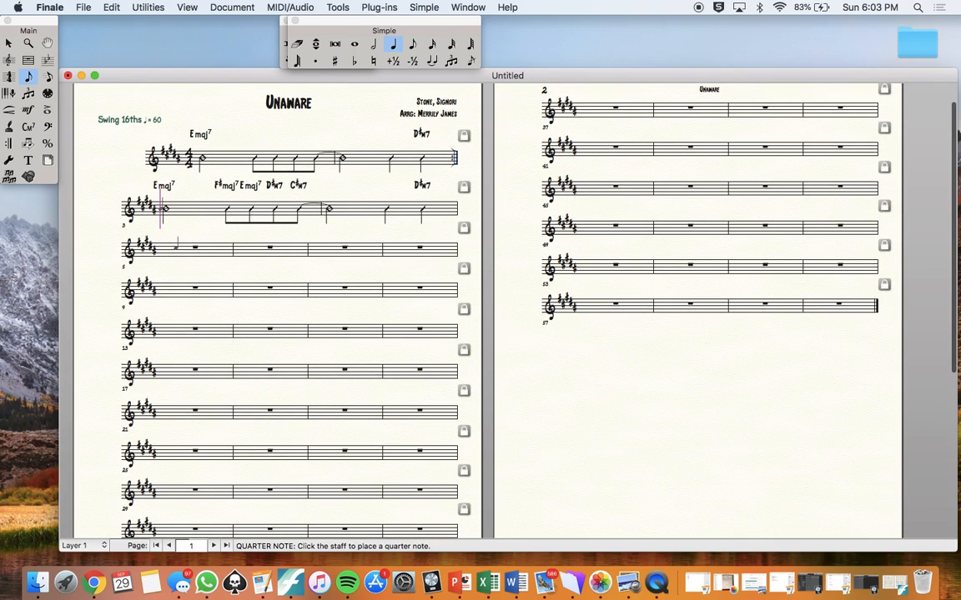
click(175, 246)
click(194, 248)
click(218, 249)
click(237, 251)
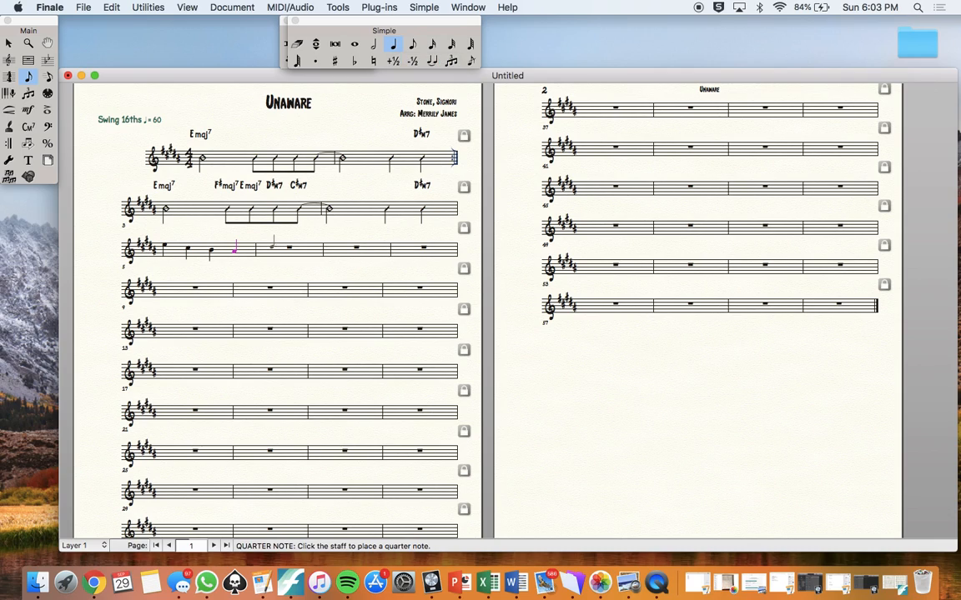
click(257, 259)
click(280, 254)
click(301, 255)
click(324, 247)
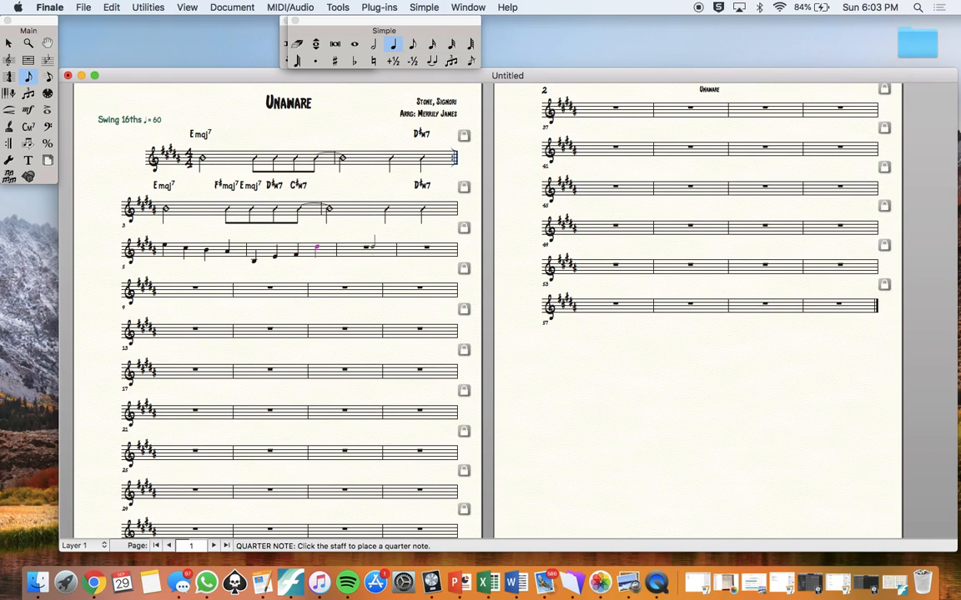
click(365, 247)
click(374, 247)
click(379, 250)
click(391, 250)
click(405, 250)
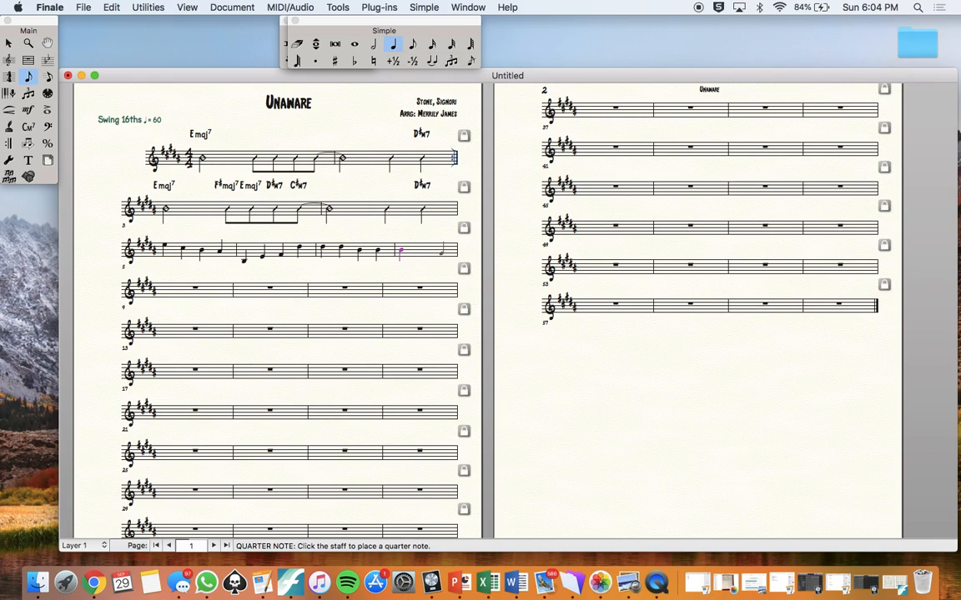
click(417, 250)
click(430, 252)
click(442, 249)
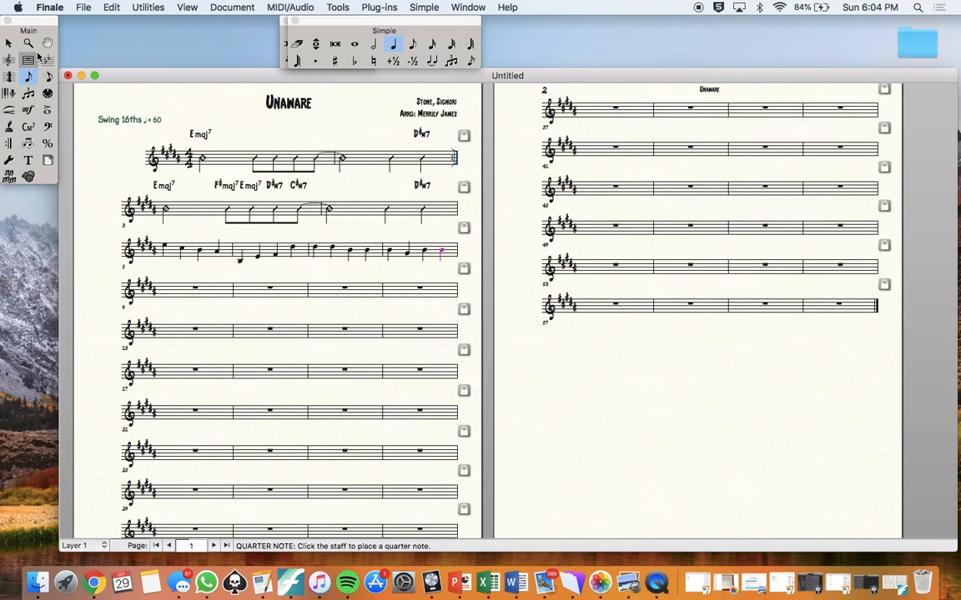
- Apply the Slash Notation staff style to measures 5 to 8
click(8, 61)
click(8, 60)
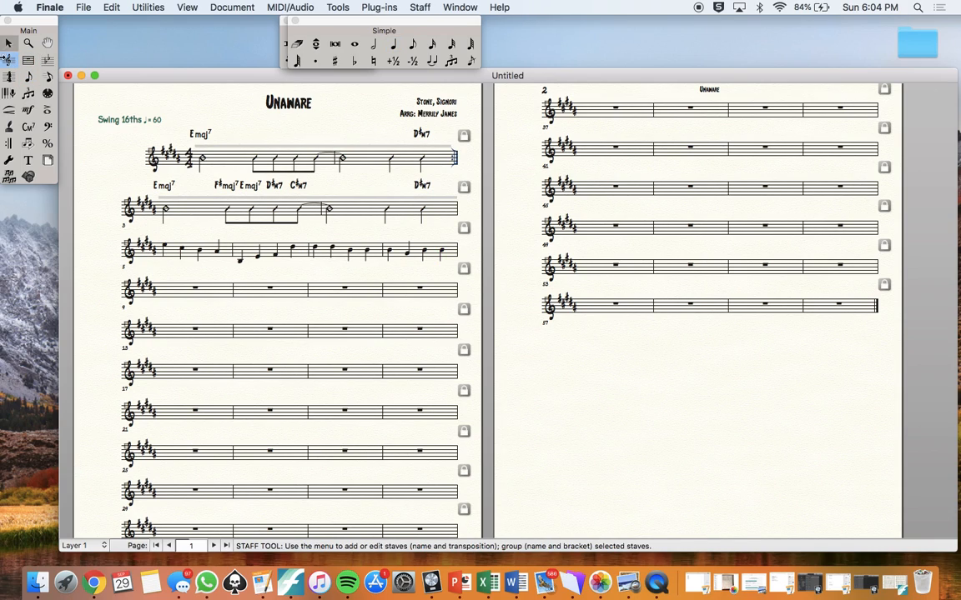
click(8, 44)
drag(147, 214, 477, 269)
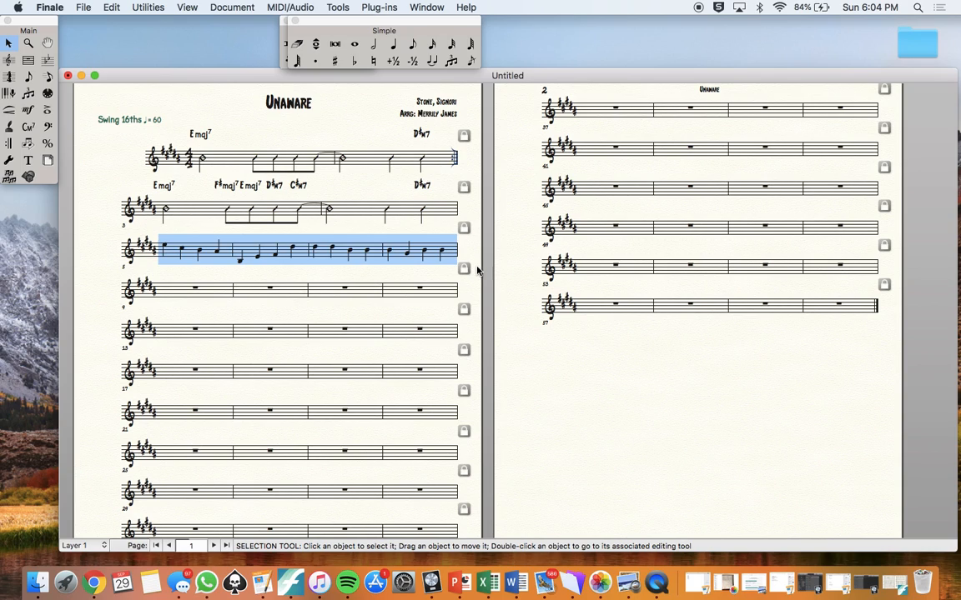
right_click(210, 249)
click(201, 251)
click(9, 60)
right_click(199, 250)
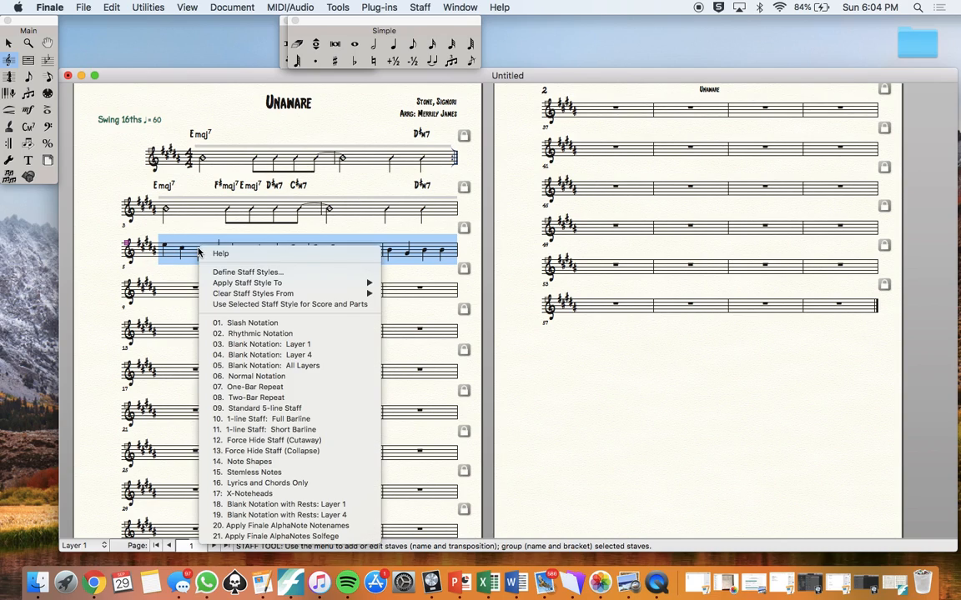
click(243, 324)
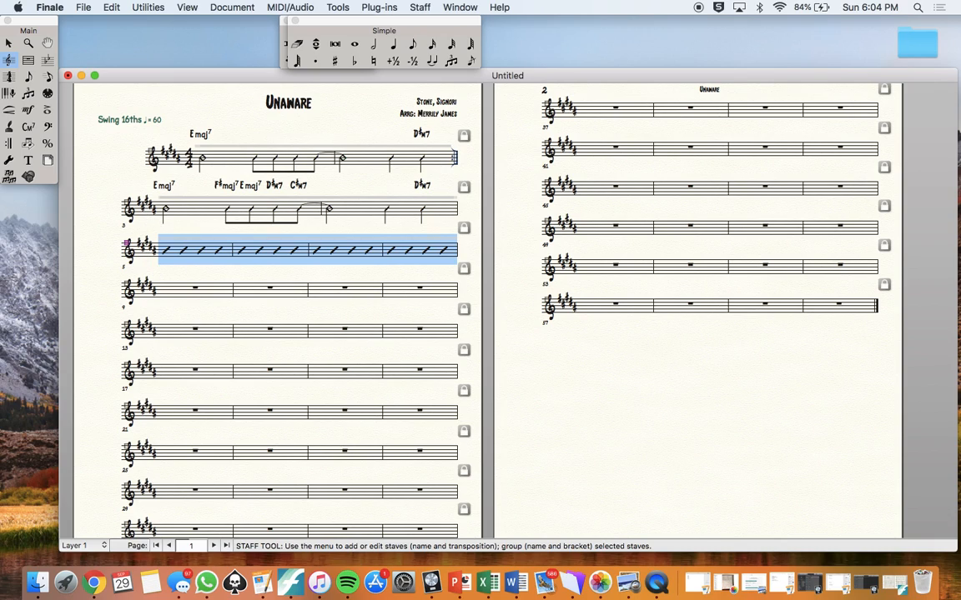
click(188, 273)
- Add the chord symbols Emaj7 and D#m7 on beats 1 and 3 of measure 5, and C#m7 on beat 1 of measure 6
click(28, 126)
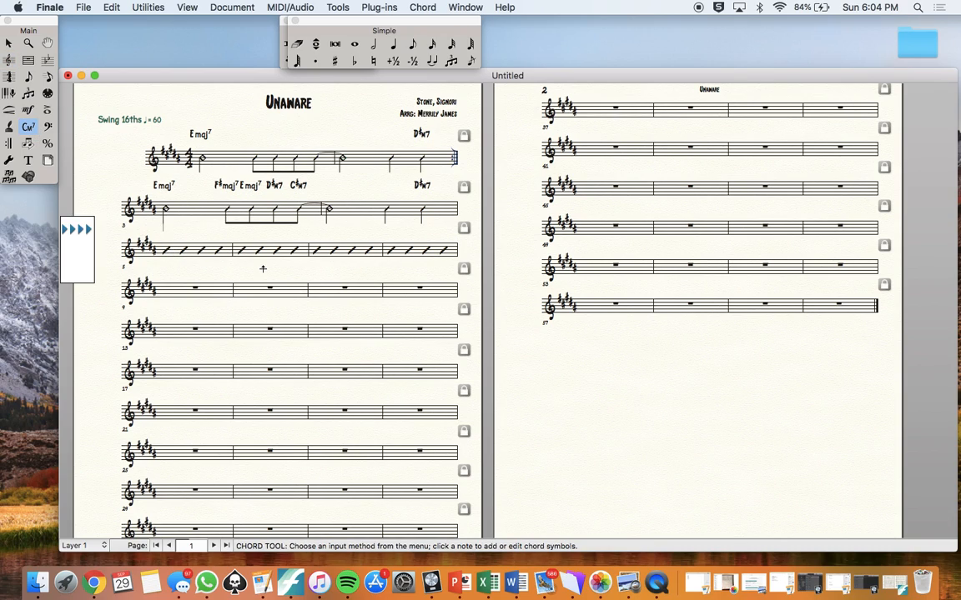
click(165, 209)
text(EMaj7)
key(Return)
text(D#m7 )
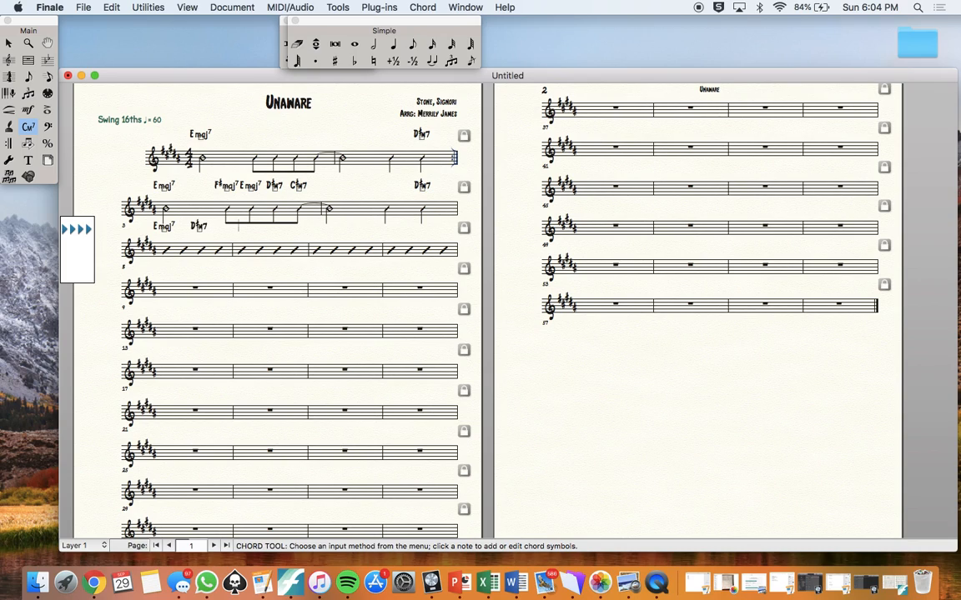
text(C#m7)
key(space)
- Add D#m7 on measure 6 beat 4, Emaj7 and D#m7 on measure 7 beats 1 and 3, and C#m7 and D#m7 on measure 8 beats 1 and 4
text(D#m7 Emaj7 D#m7)
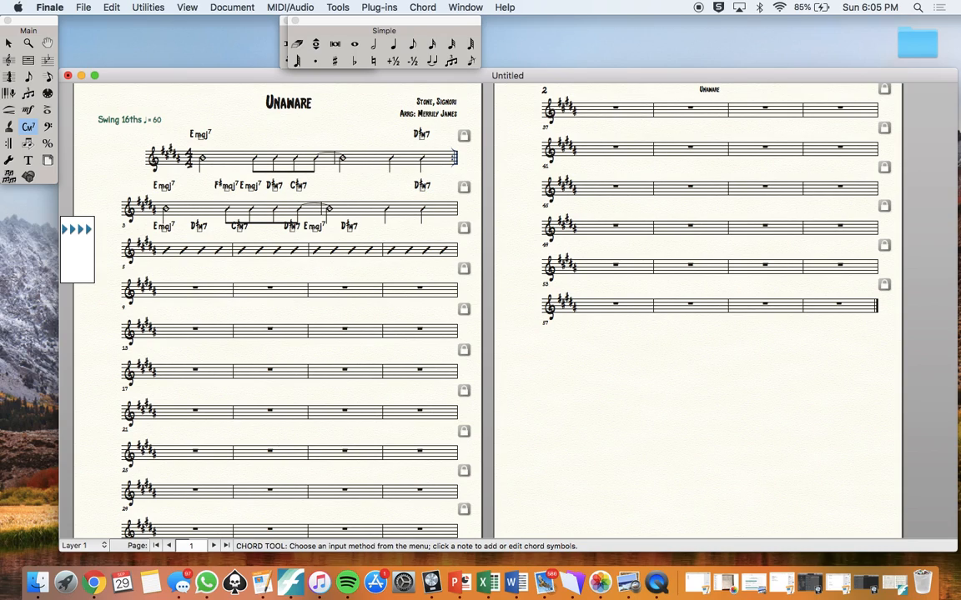
key(space)
text(C#m7)
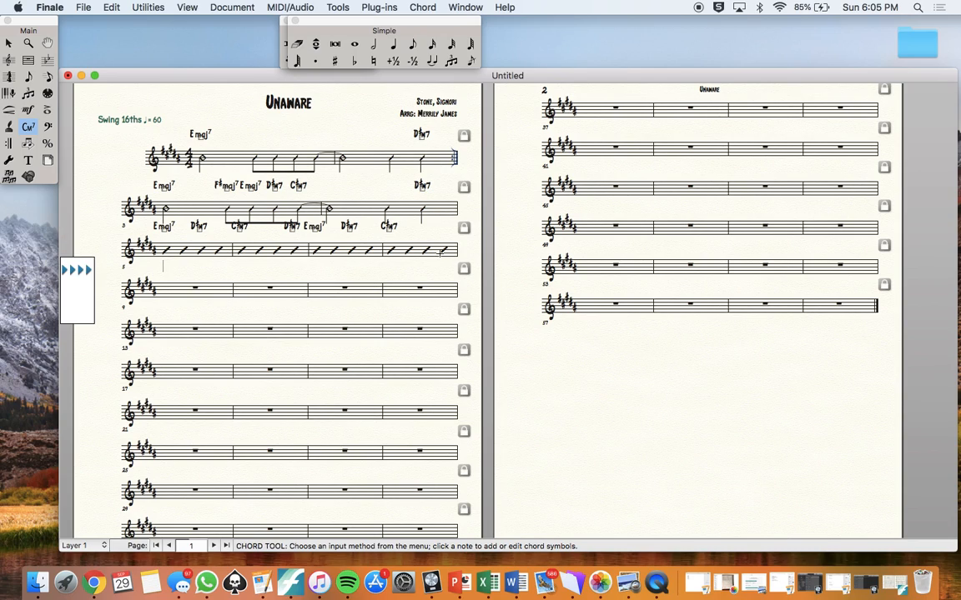
click(443, 252)
text(D#m7)
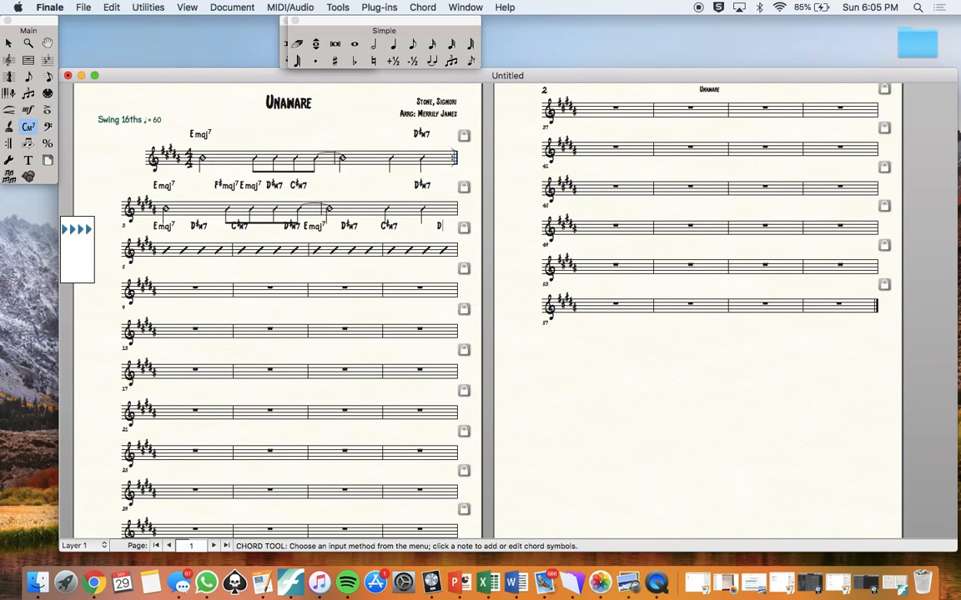
key(Return)
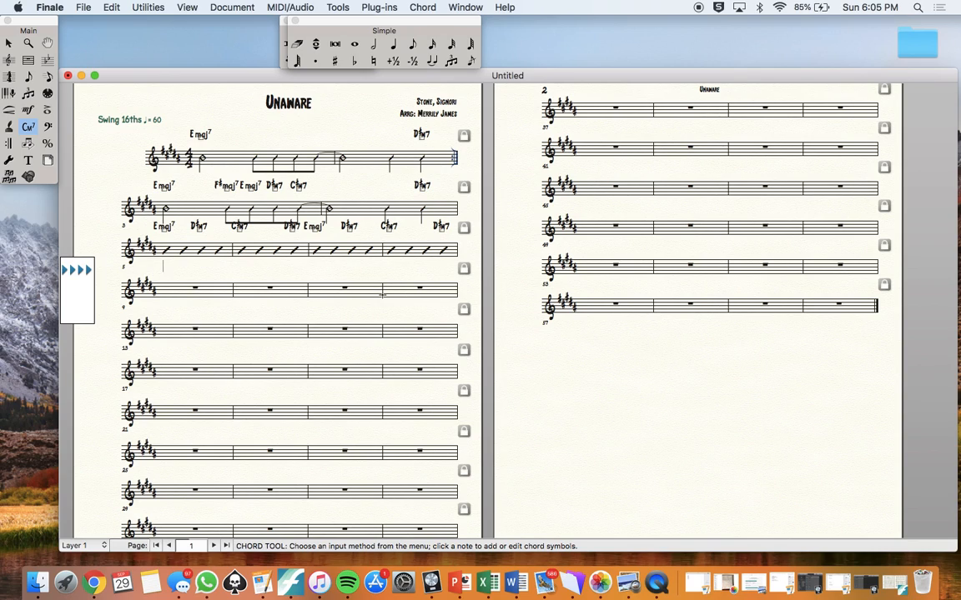
- Copy measures 5 to 8 with their slashes and chord symbols onto measures 9 to 12
key(Escape)
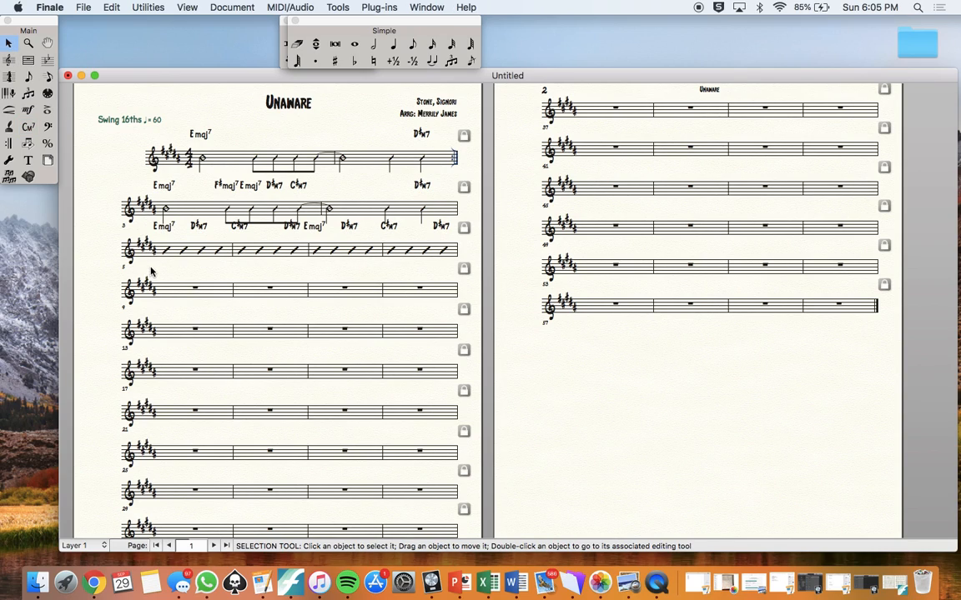
drag(136, 242, 459, 232)
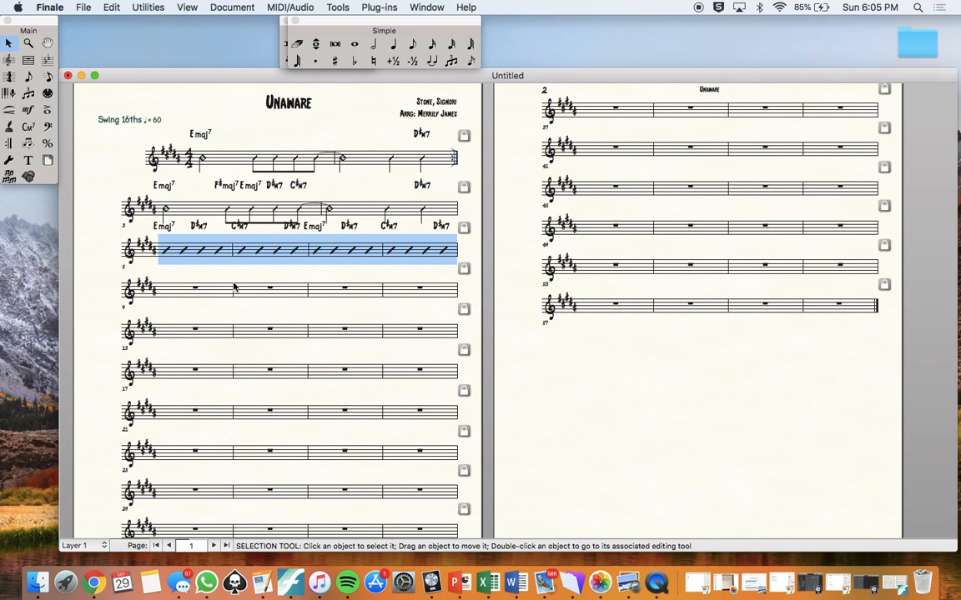
drag(156, 312, 460, 269)
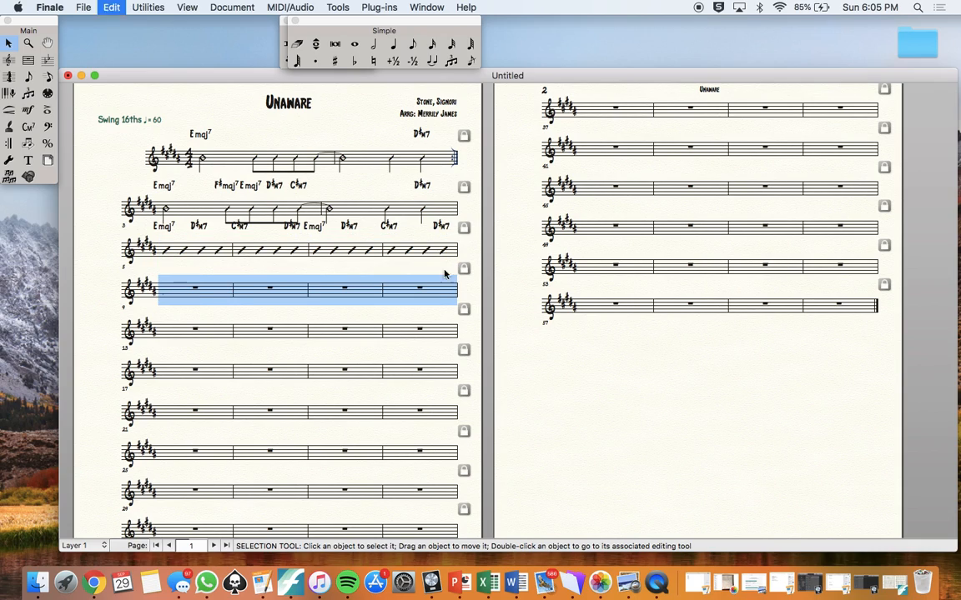
key(Escape)
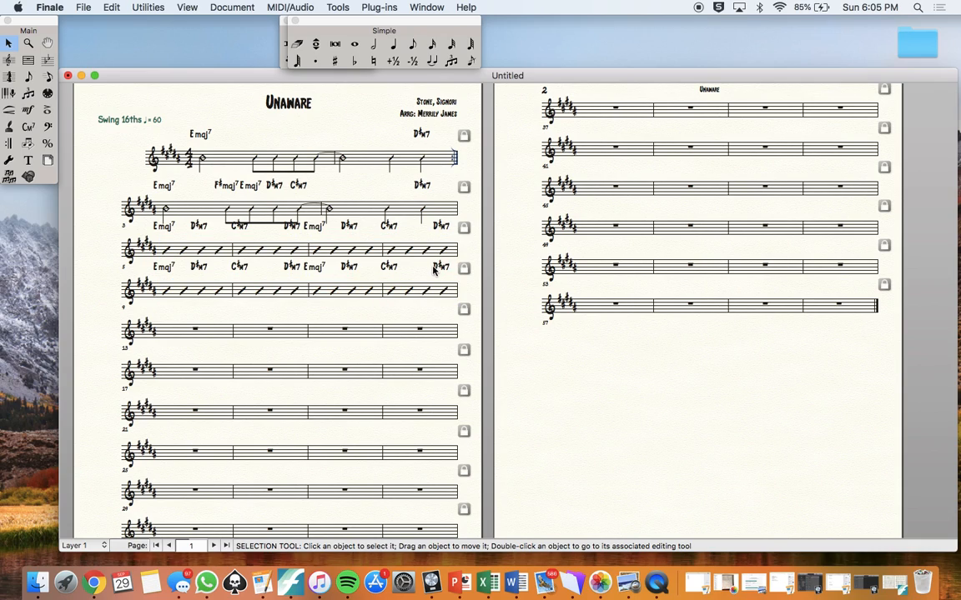
- Change the chord symbol on the last beat of measure 12 to D#7
click(444, 292)
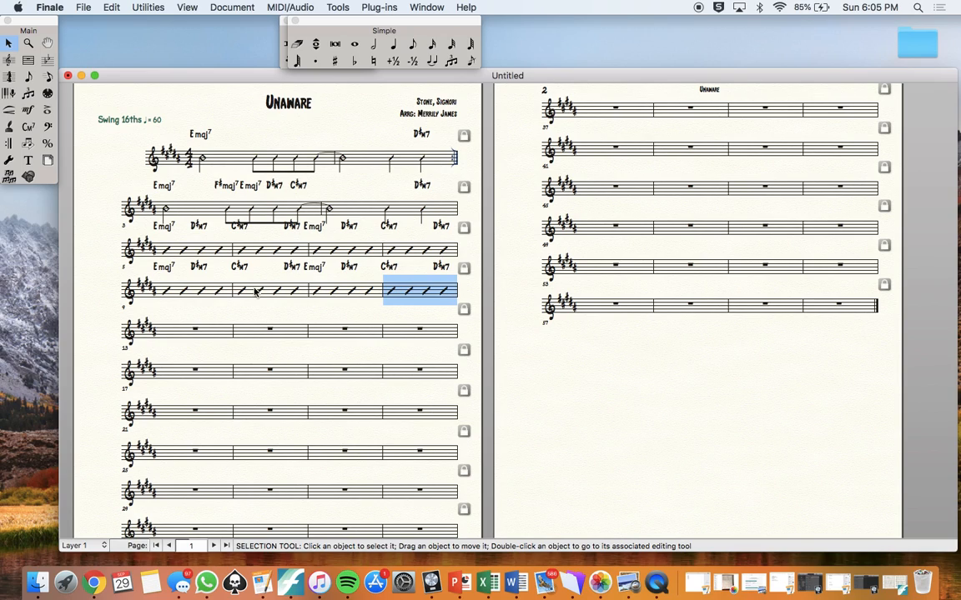
click(28, 127)
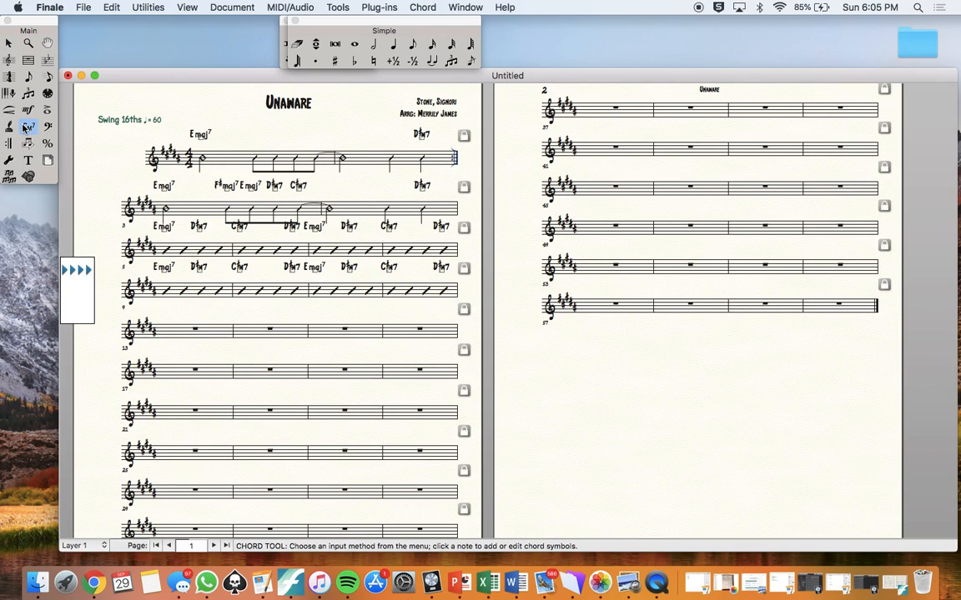
click(444, 293)
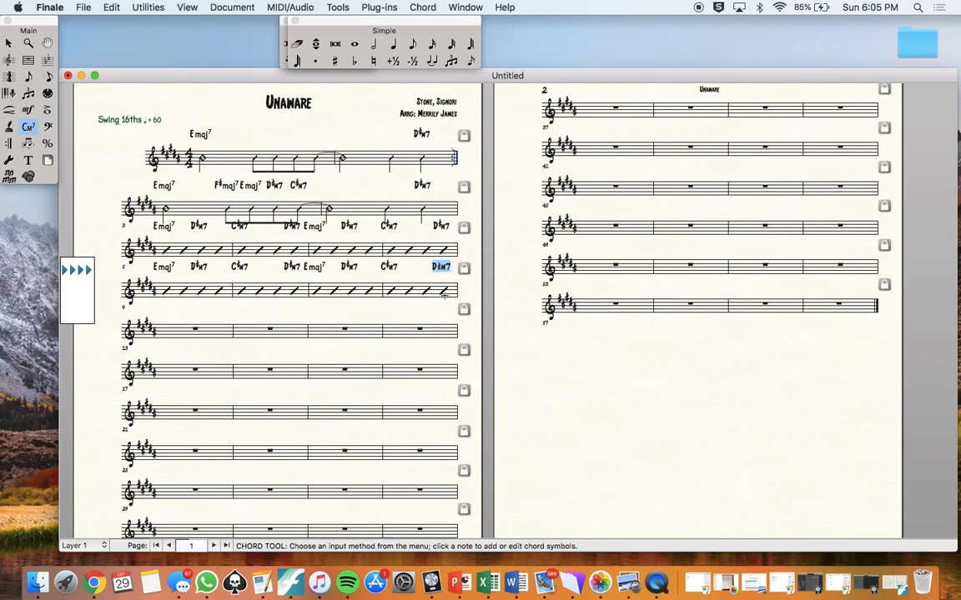
text(D#7)
key(Return)
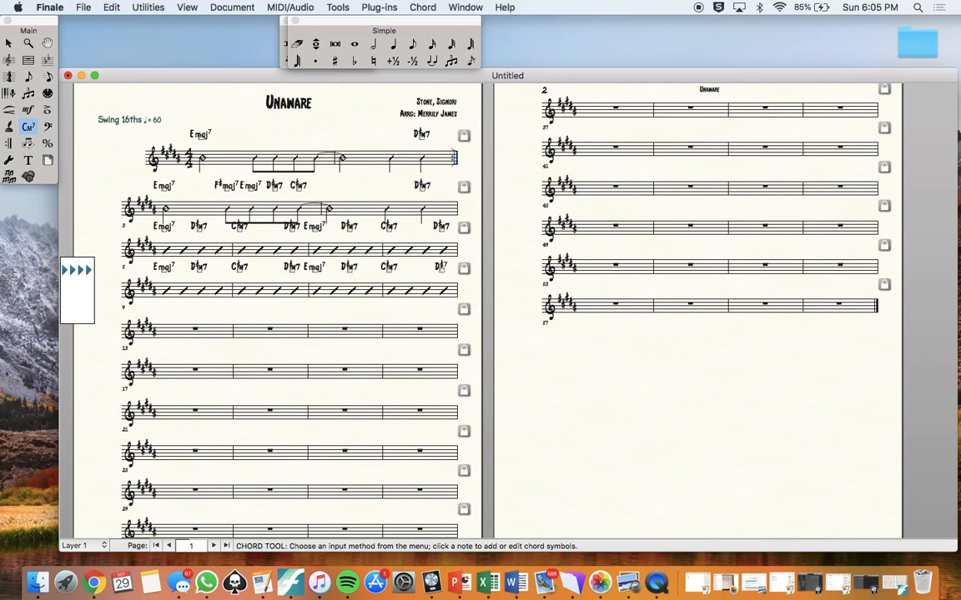
- Save the score in the Documents folder as Unaware_demo, without replacing the existing Unaware file
key(super+s)
text(Una)
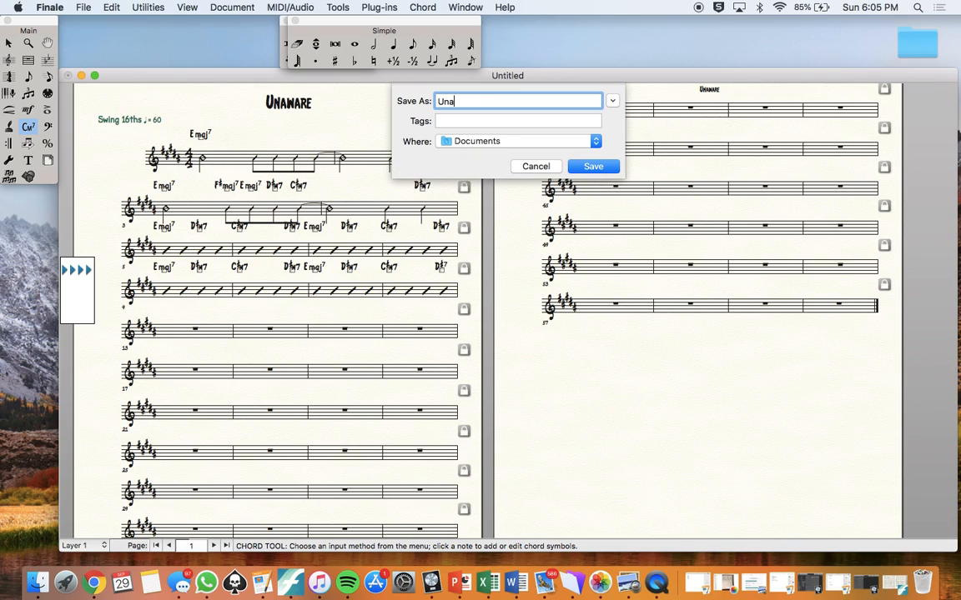
text(ware)
key(Return)
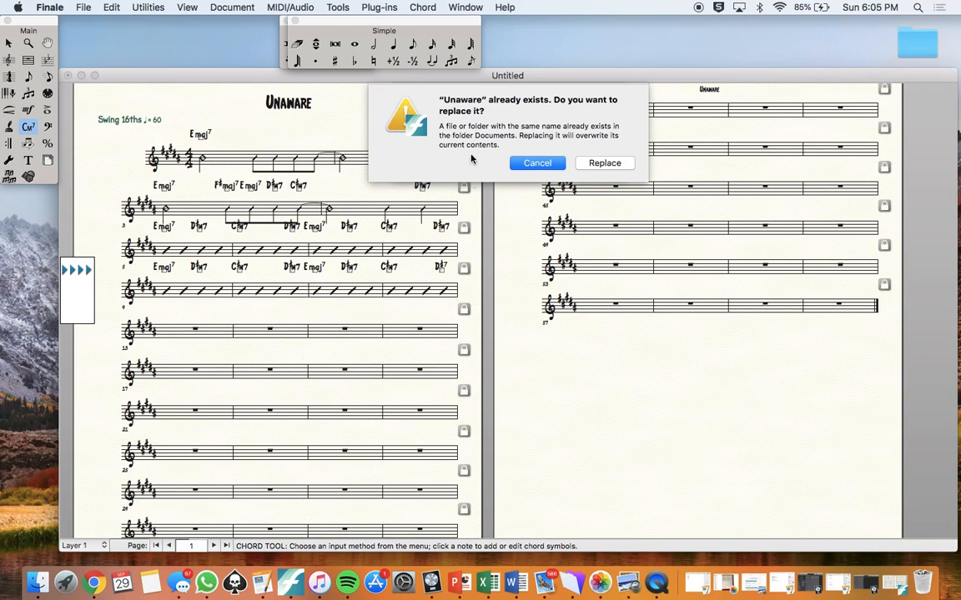
click(537, 162)
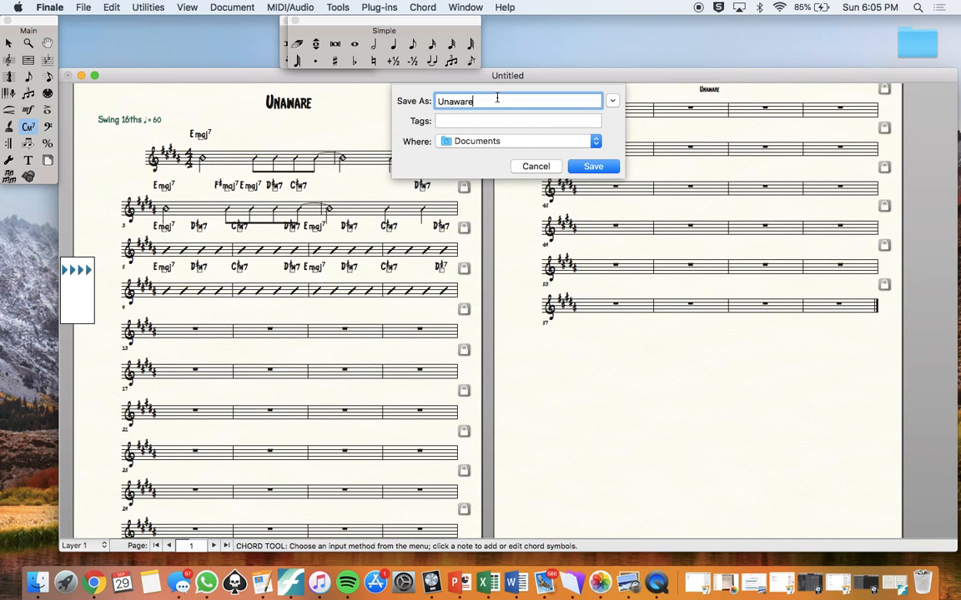
text()demo)
key(Left)
key(Left)
key(Left)
key(Left)
key(BackSpace)
text(_)
key(Return)
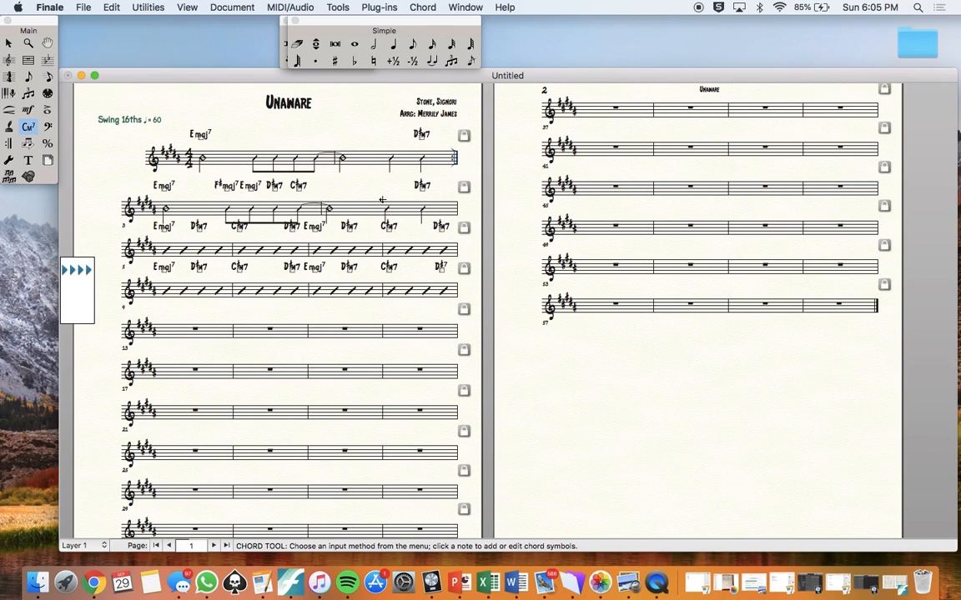
- Move the third and fourth systems lower to leave more room above them for their chord symbols
click(49, 160)
drag(182, 248, 179, 301)
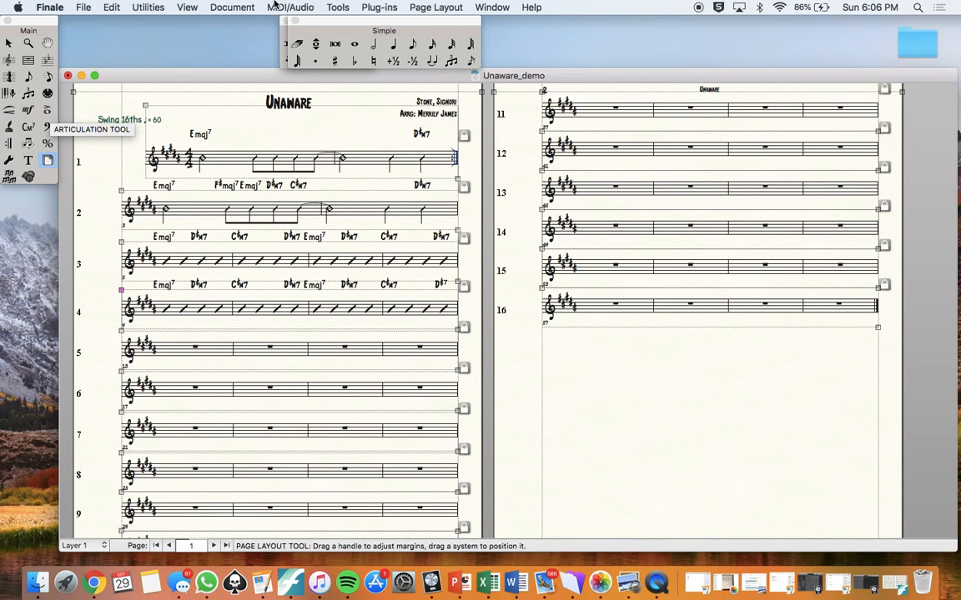
- Attach an auto-sequencing letter rehearsal mark to measure 1 and shift it slightly left and down, beside the start of the staff
click(346, 7)
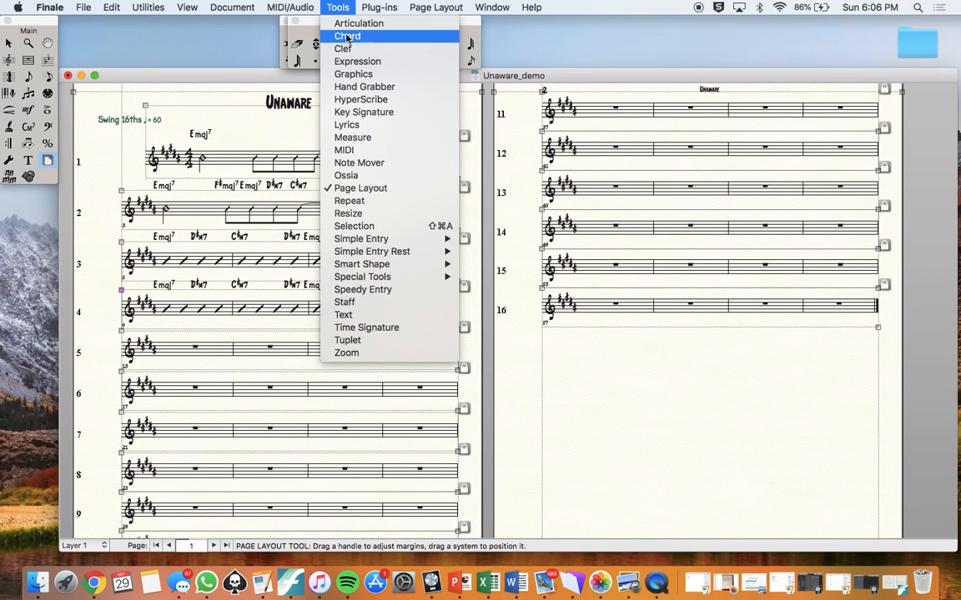
click(357, 61)
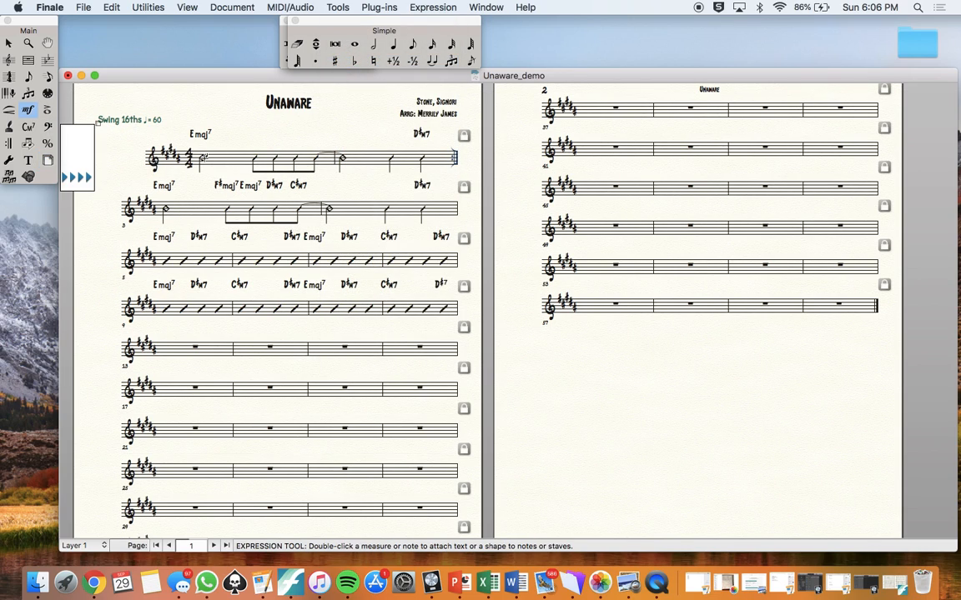
double_click(184, 143)
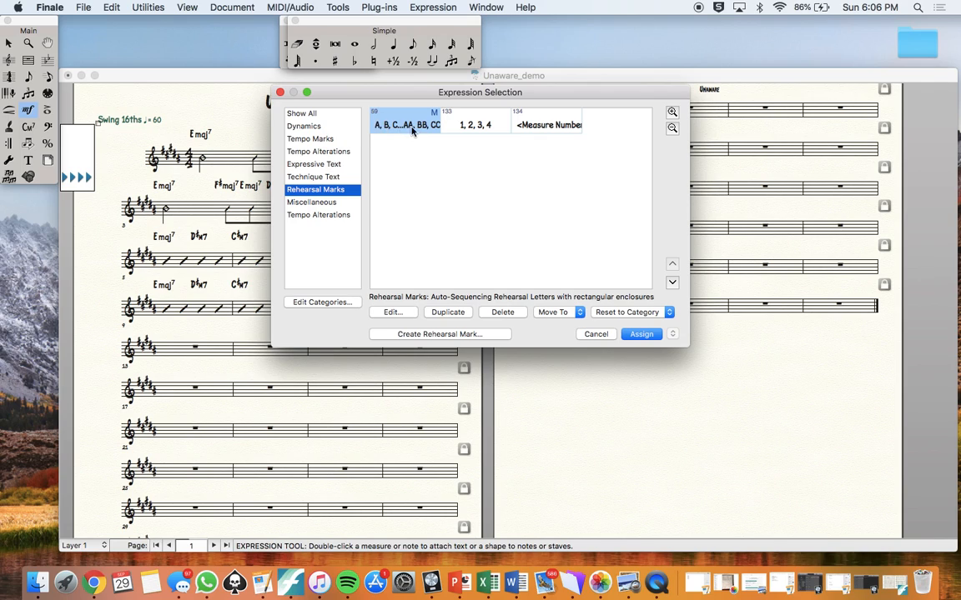
click(648, 334)
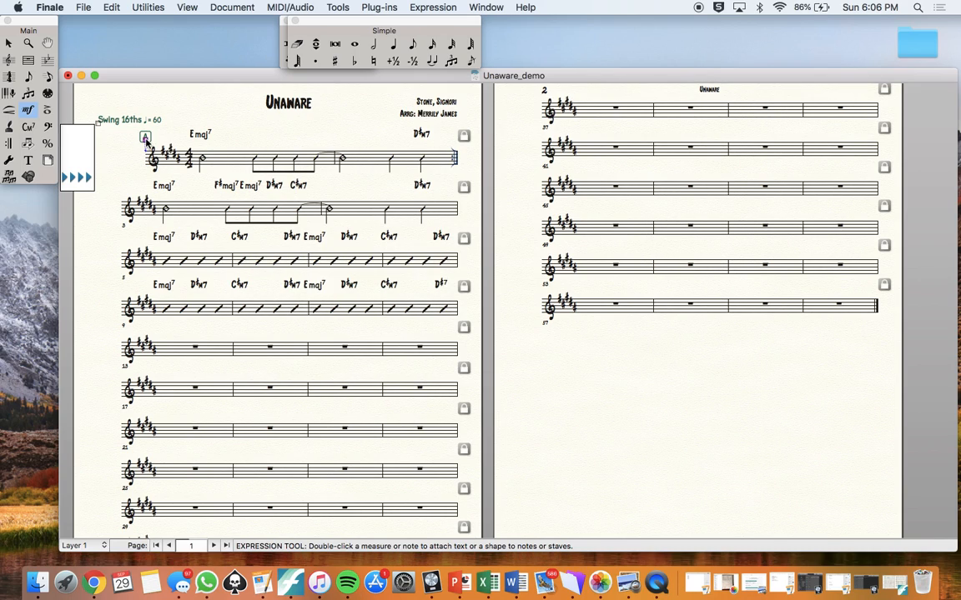
drag(146, 140, 134, 149)
- Attach the next auto-sequencing rehearsal letter to measure 5 and shift it slightly left of the staff
double_click(160, 233)
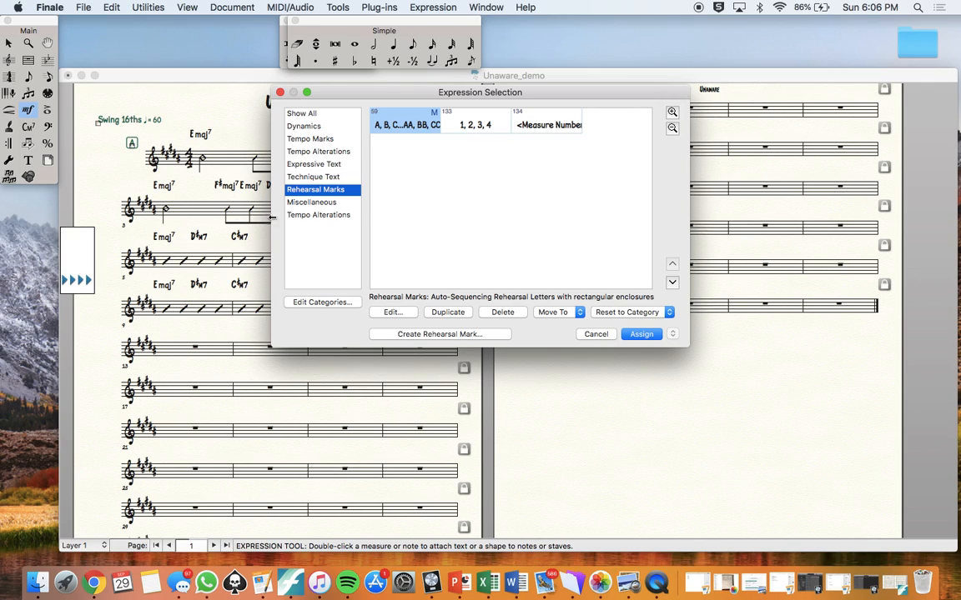
click(639, 333)
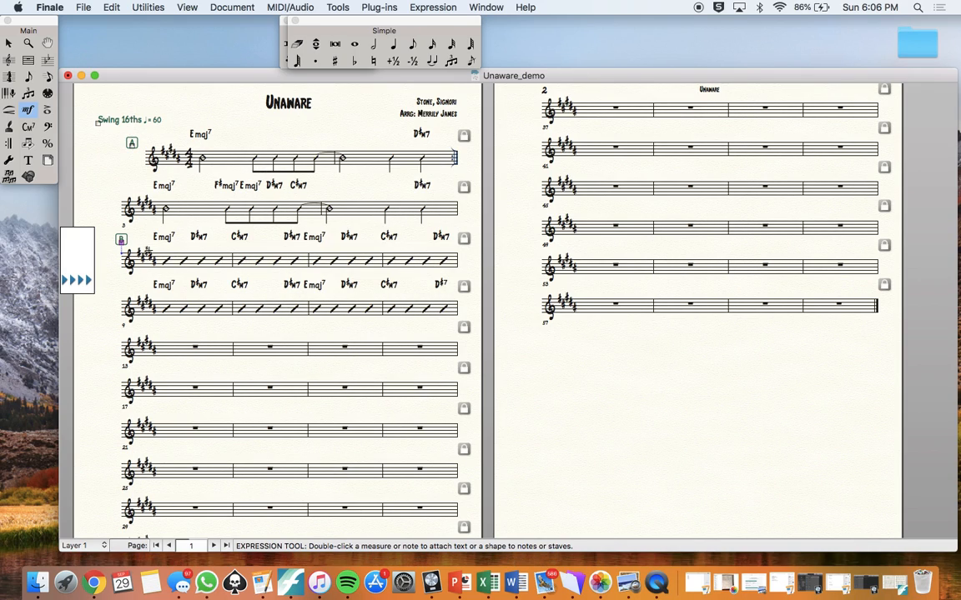
drag(122, 241, 113, 247)
- Enter a half note, a dotted quarter note and an eighth note tied into the next measure in measure 13
click(373, 43)
click(169, 350)
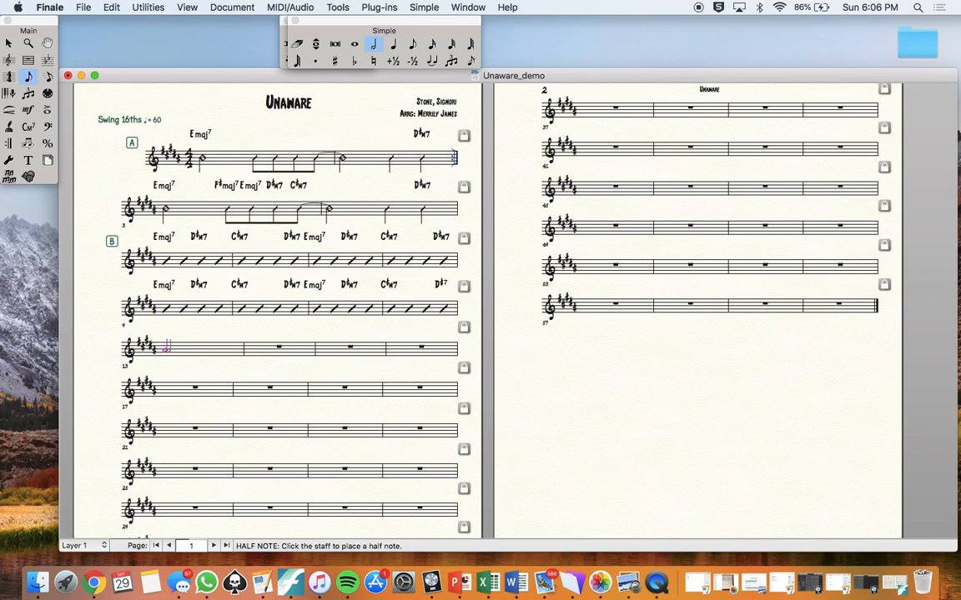
click(393, 45)
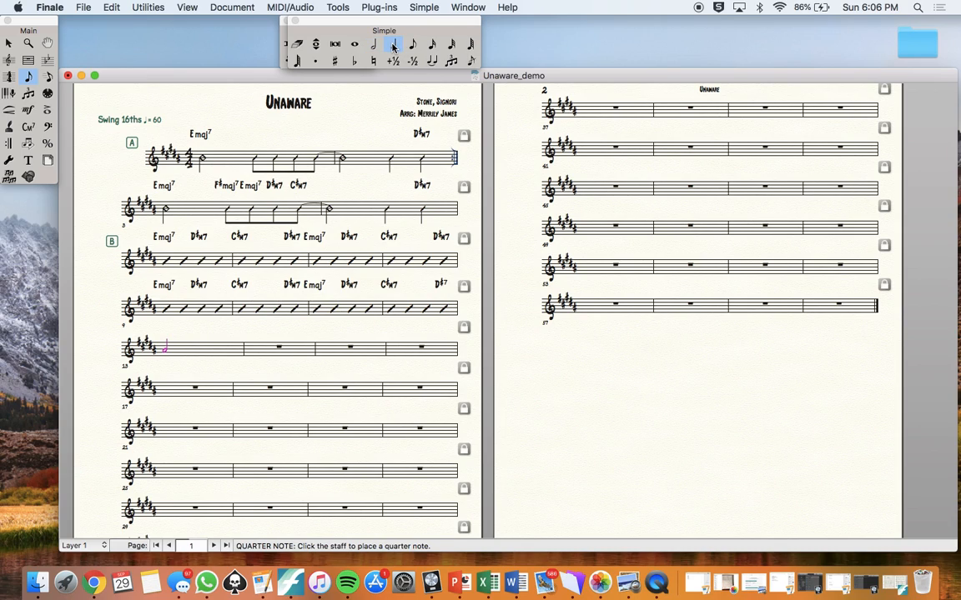
click(315, 64)
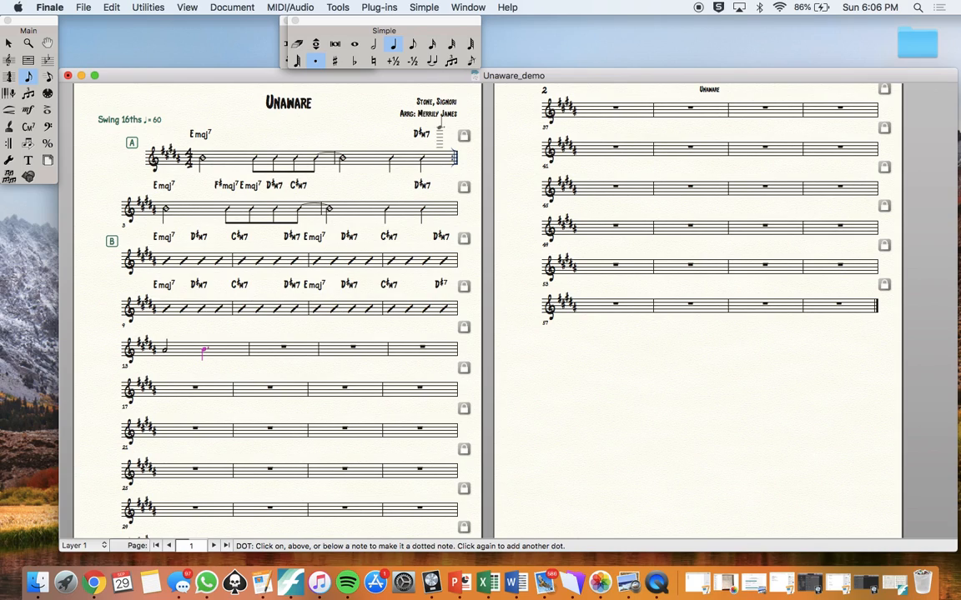
click(412, 44)
click(316, 60)
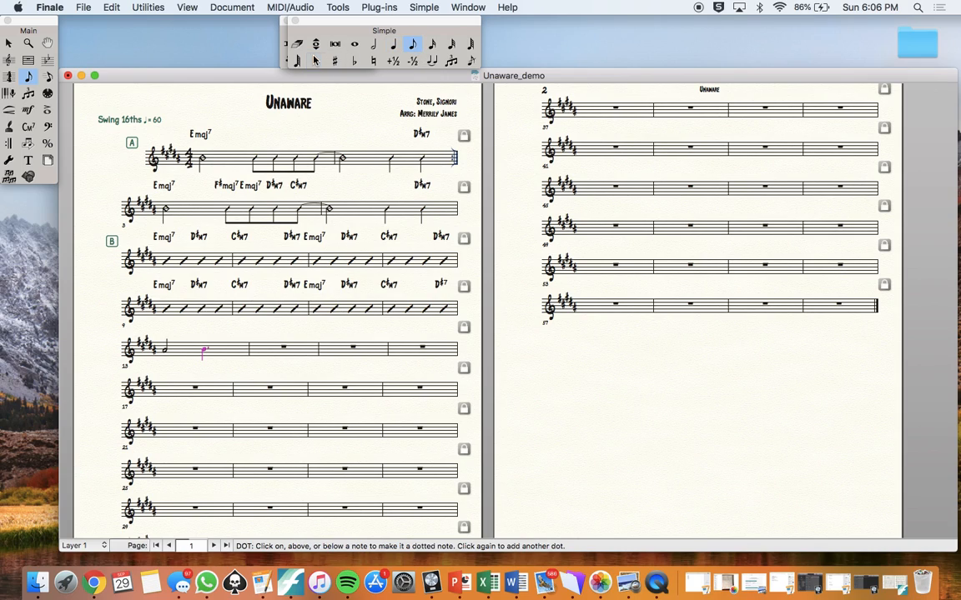
click(432, 60)
click(239, 349)
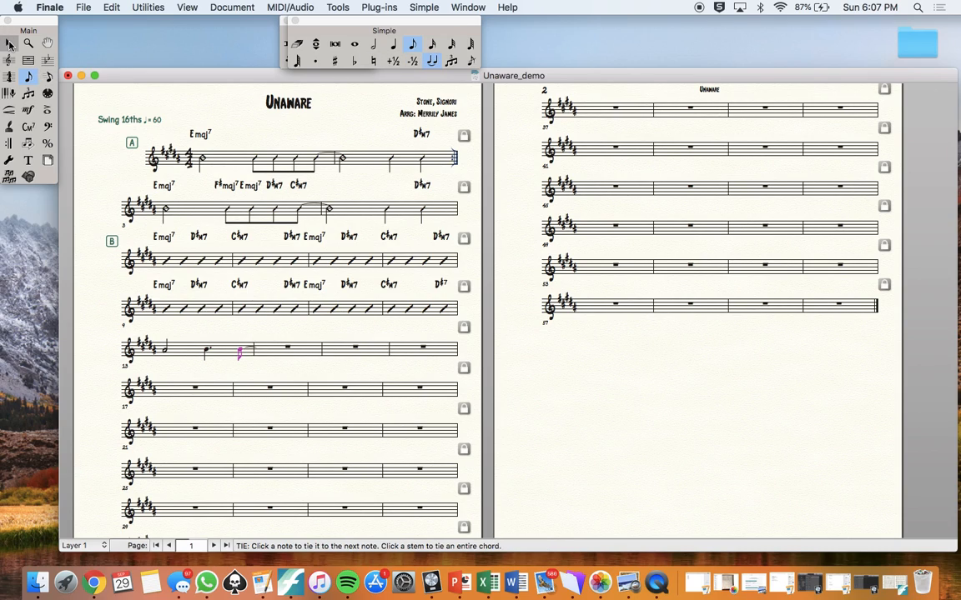
- Apply the Rhythmic Notation staff style to measure 13
click(9, 44)
click(9, 60)
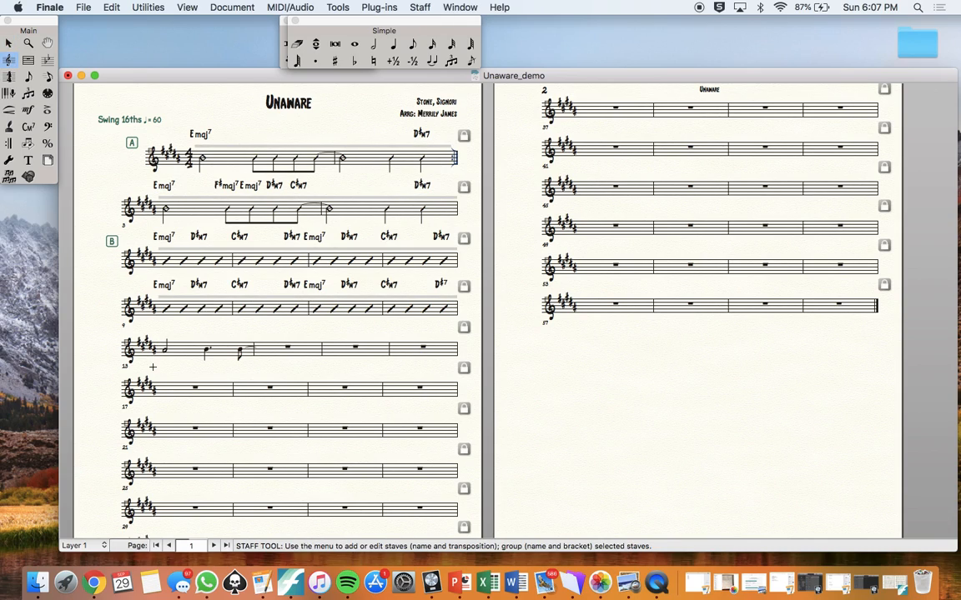
click(202, 362)
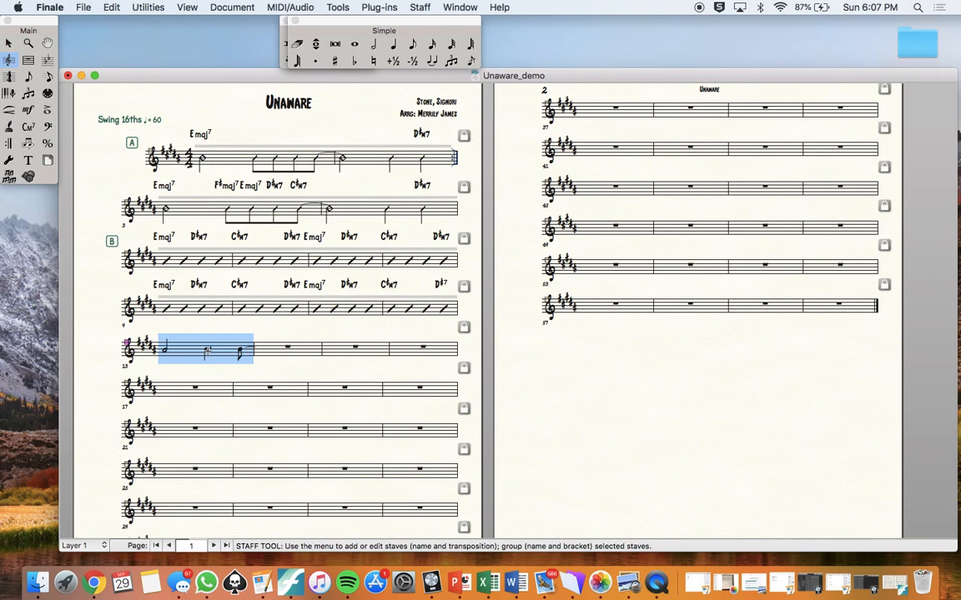
right_click(206, 351)
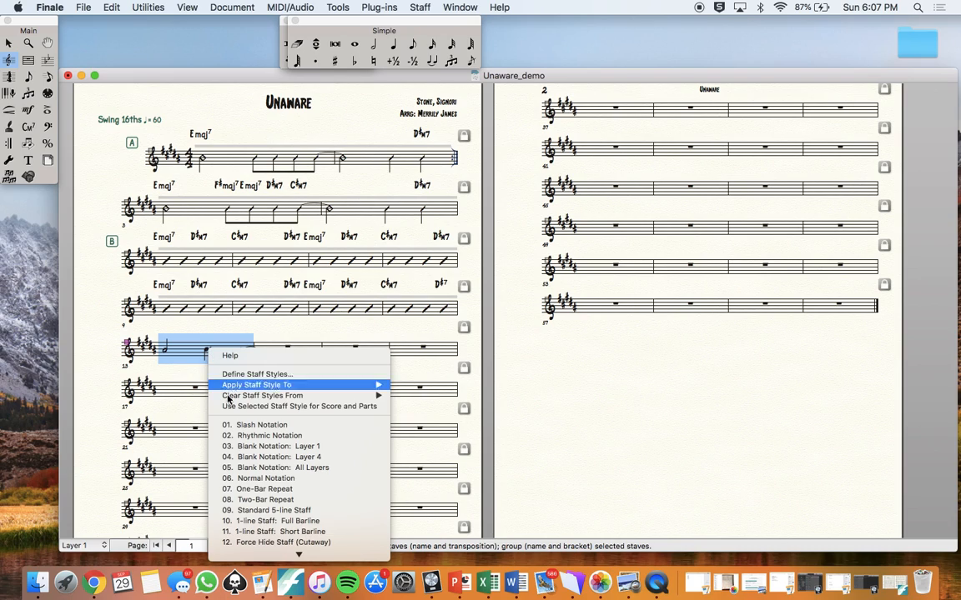
click(247, 437)
click(273, 371)
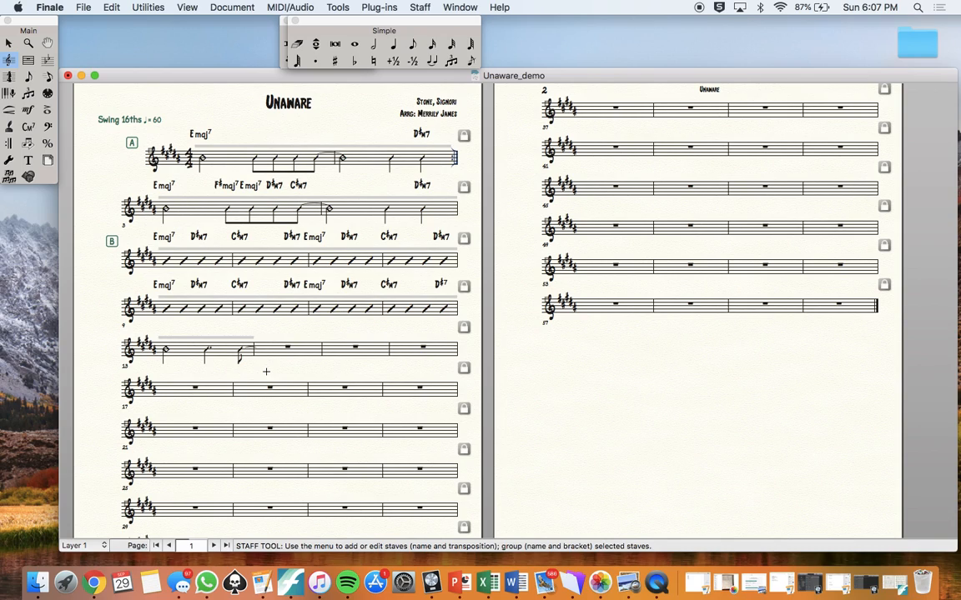
- Fill measure 14 with four untied quarter notes
click(392, 44)
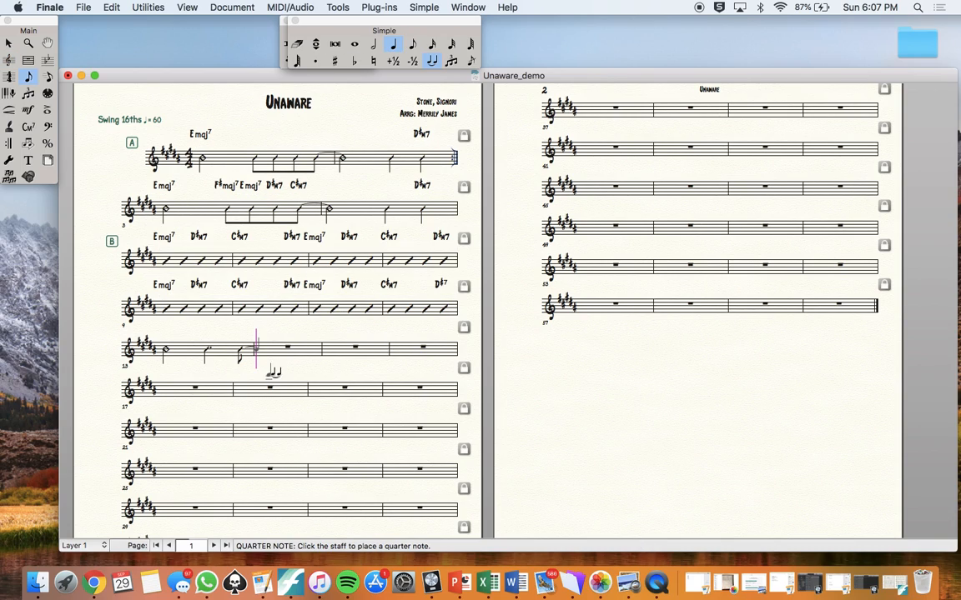
click(433, 61)
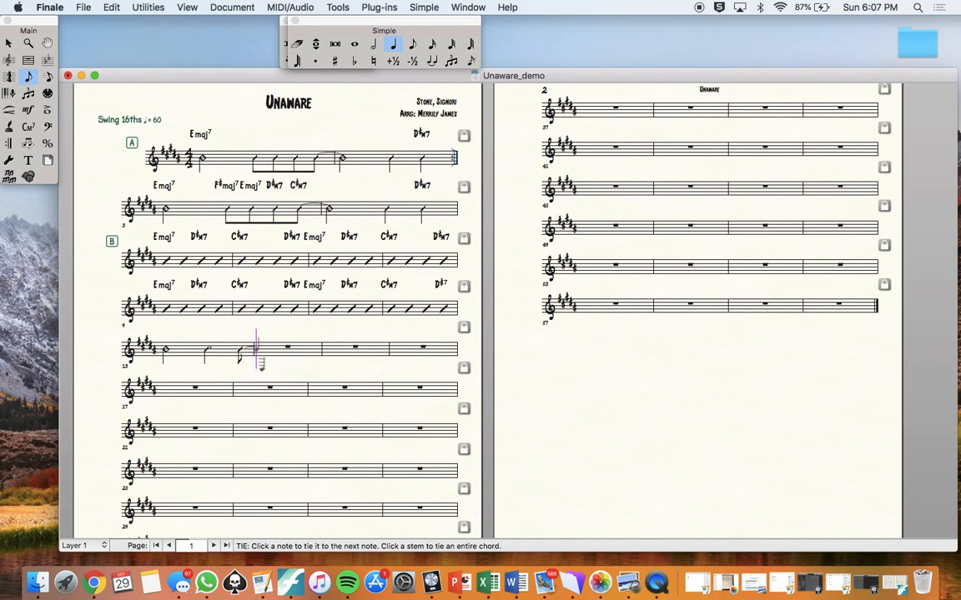
click(265, 351)
click(283, 350)
click(299, 350)
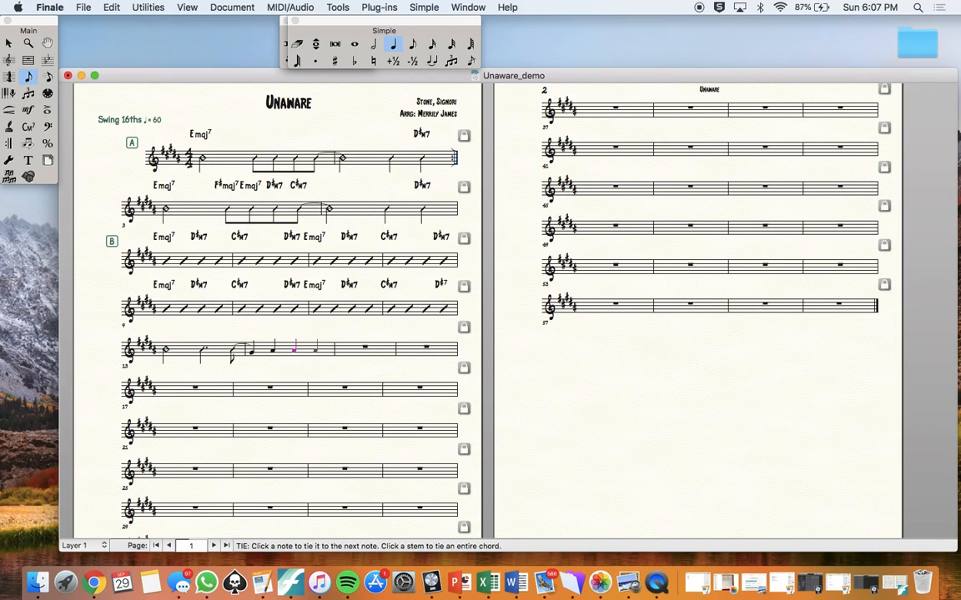
click(315, 348)
- Apply the Slash Notation staff style to the first three beats of measure 14
click(8, 42)
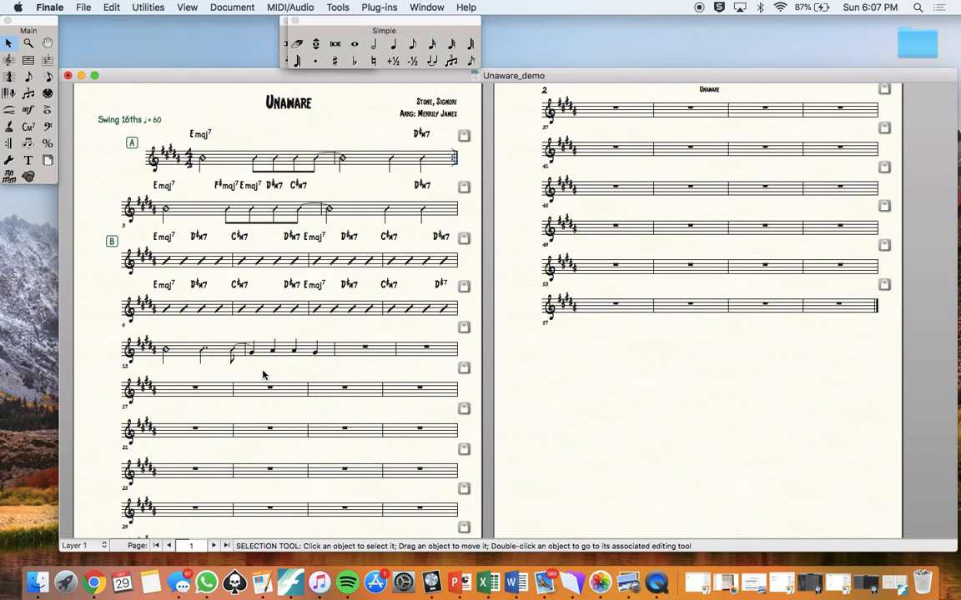
drag(242, 335, 305, 374)
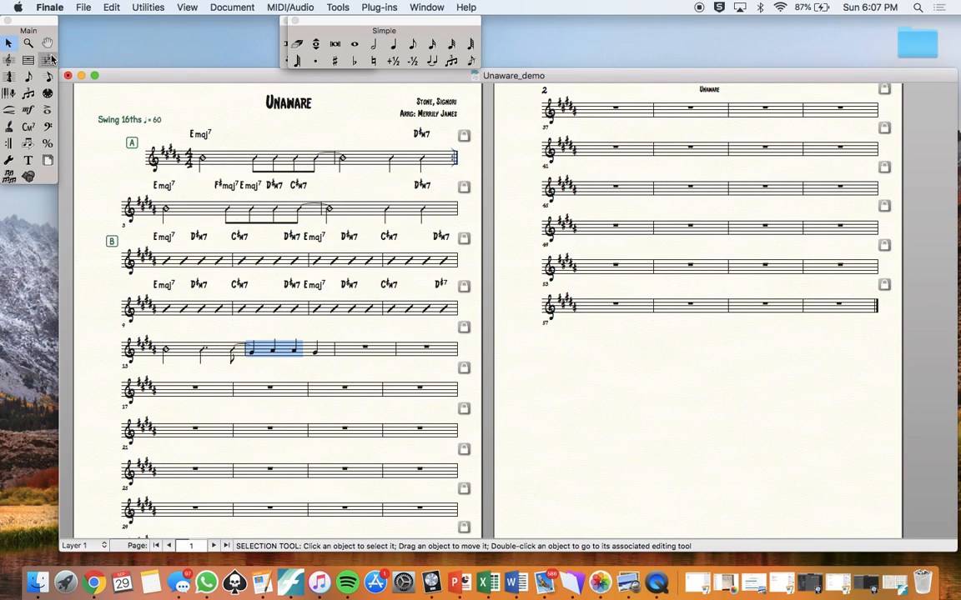
click(9, 61)
right_click(274, 345)
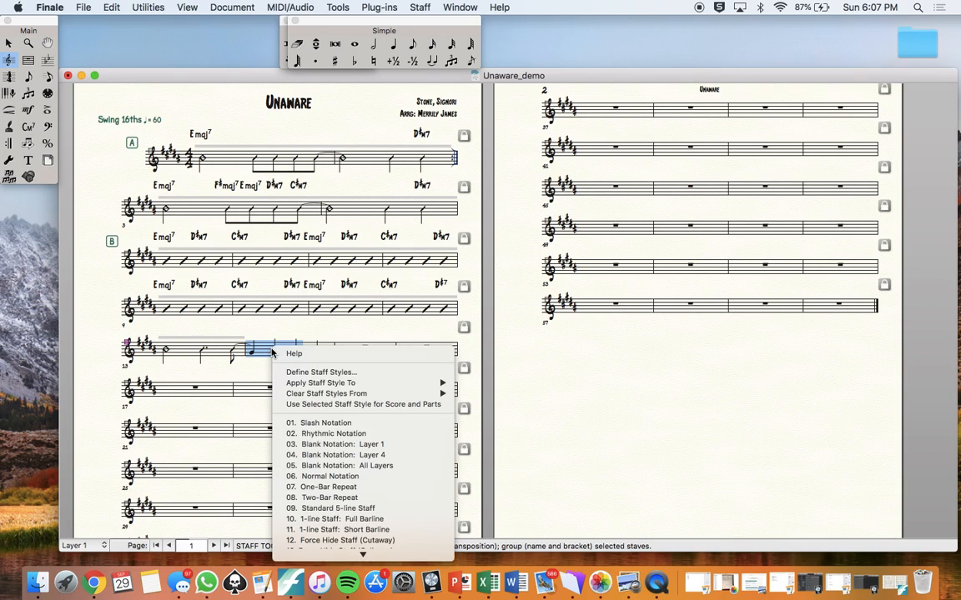
click(307, 423)
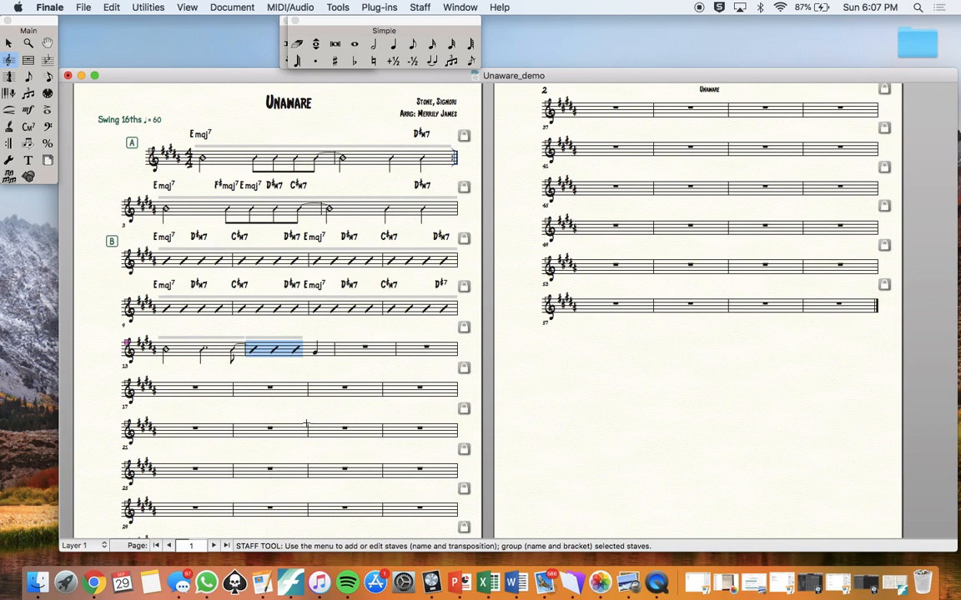
- Apply the Rhythmic Notation staff style to the last beat of measure 14
click(306, 374)
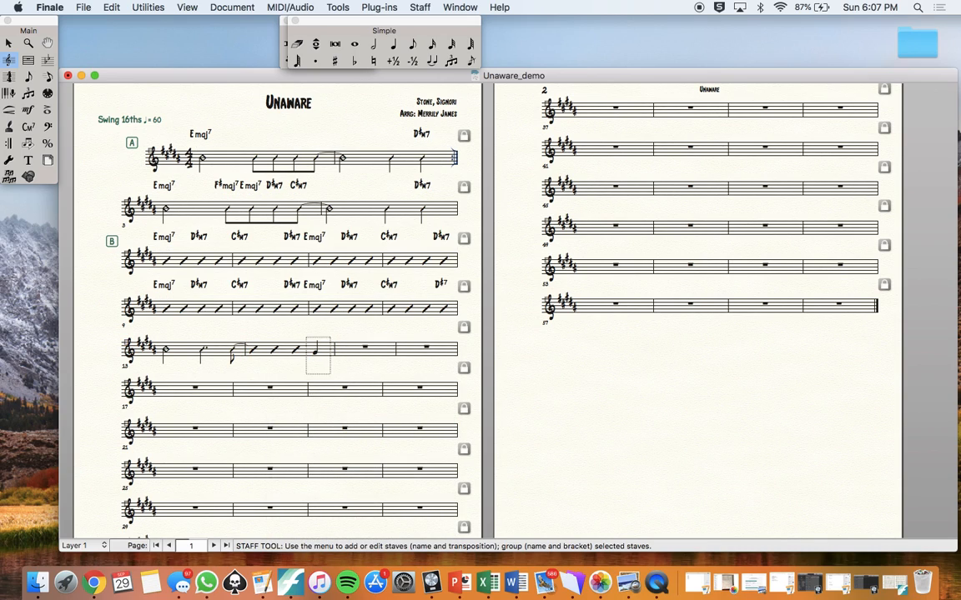
click(324, 348)
right_click(324, 348)
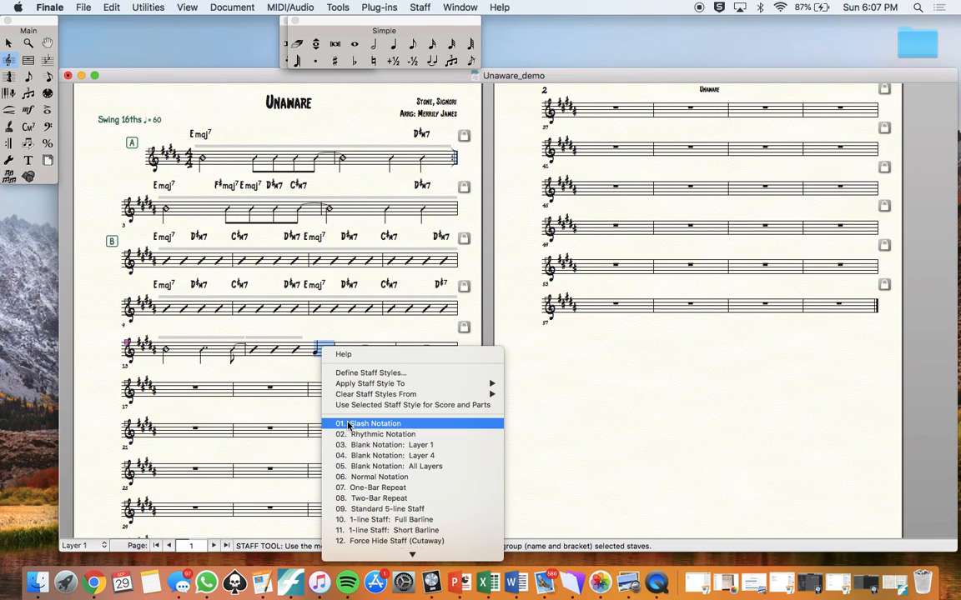
click(341, 434)
click(338, 378)
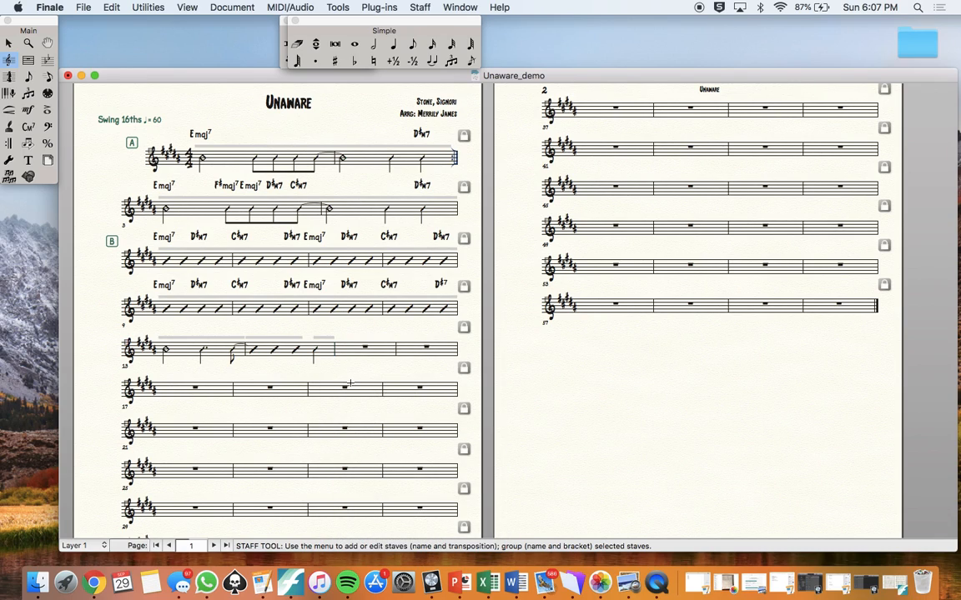
- Enter a half note and four eighth notes in measure 15, tying the last eighth into measure 16
click(373, 43)
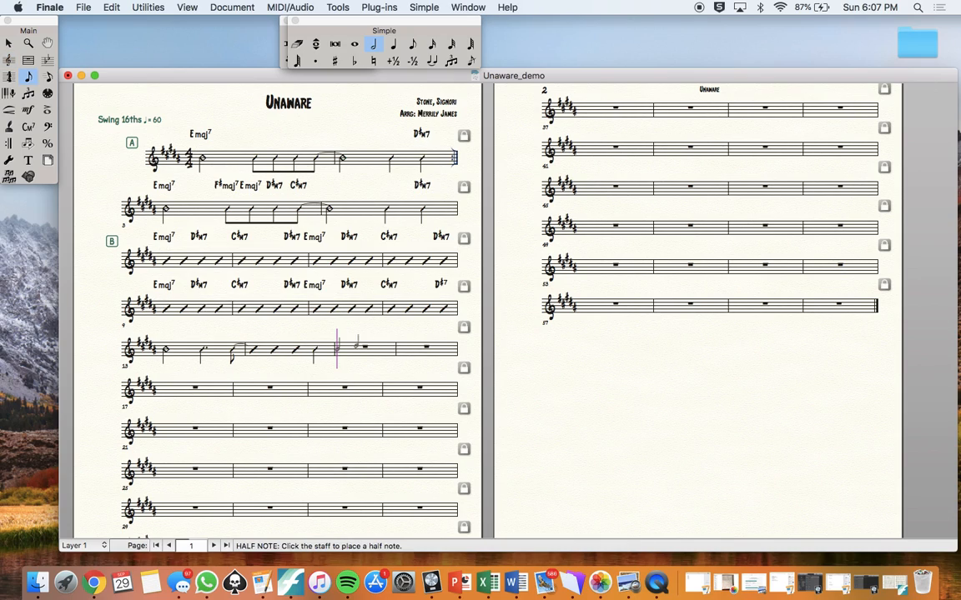
click(412, 44)
click(359, 349)
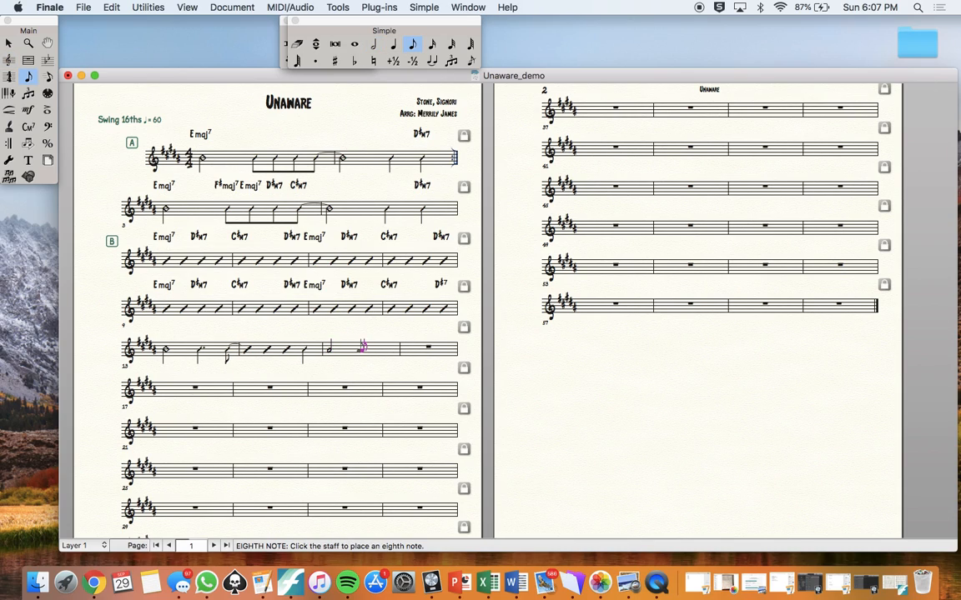
click(370, 347)
click(382, 349)
click(392, 346)
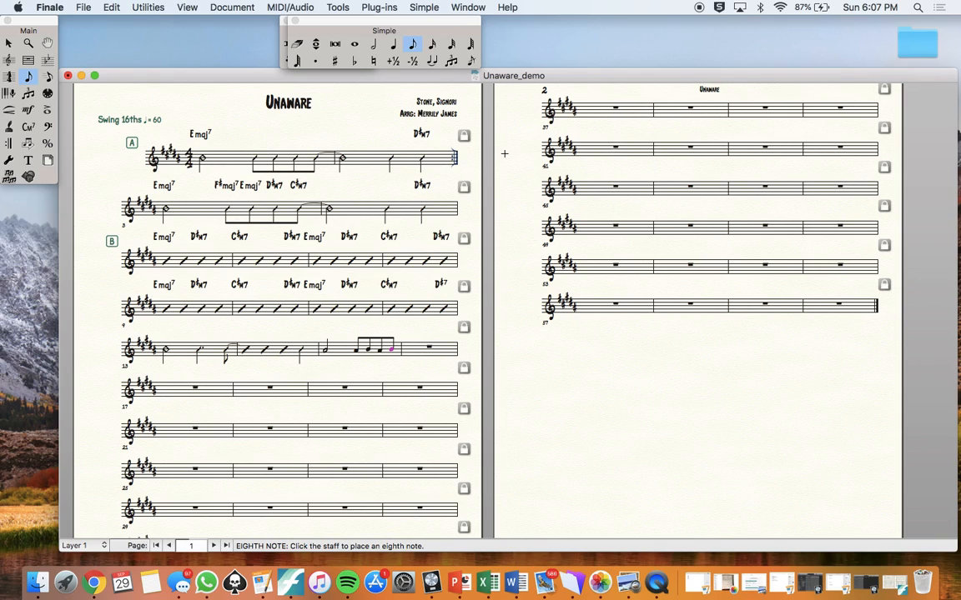
click(432, 61)
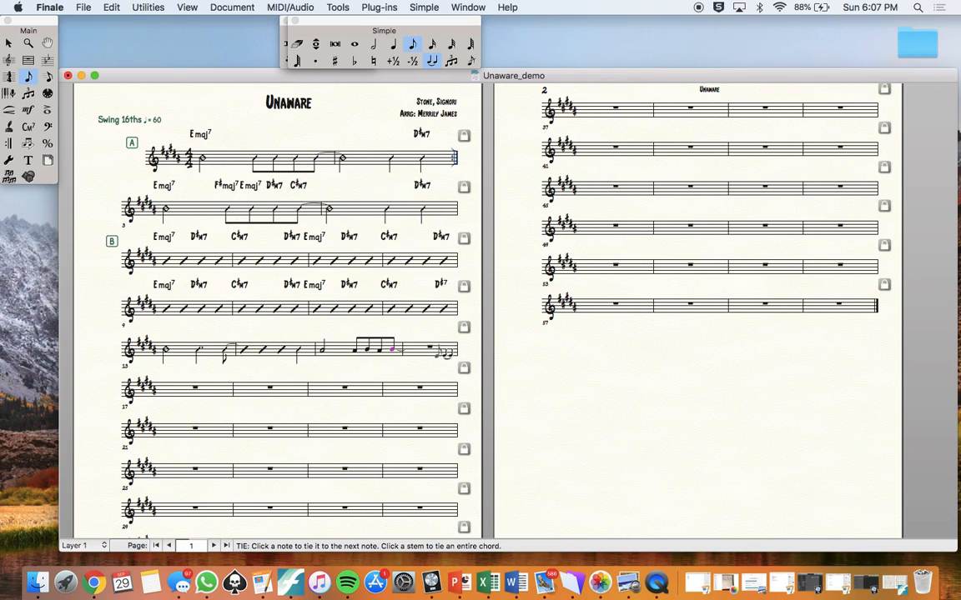
- Fill measure 16 with four untied quarter notes
click(393, 44)
click(432, 60)
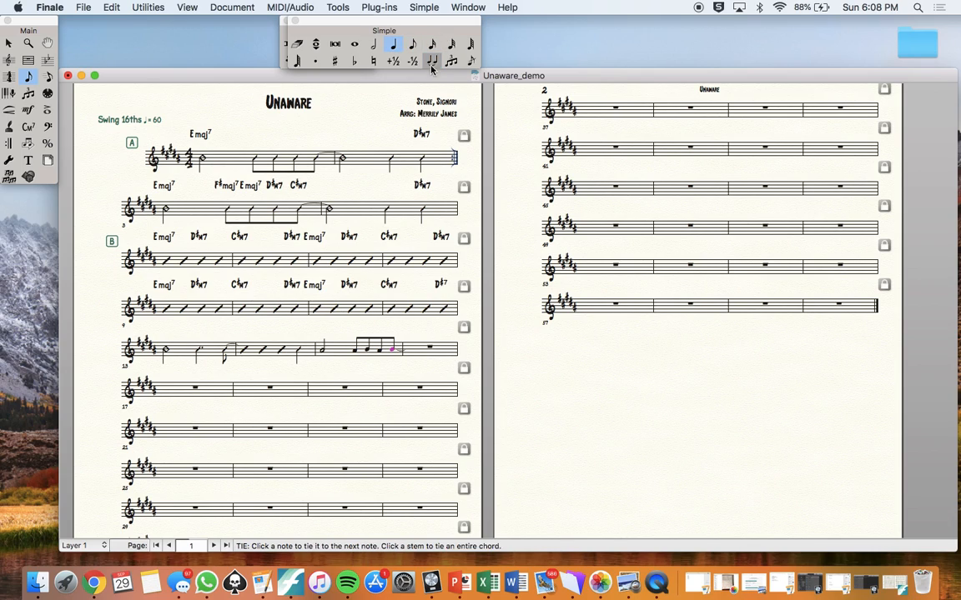
click(423, 350)
click(435, 350)
click(444, 351)
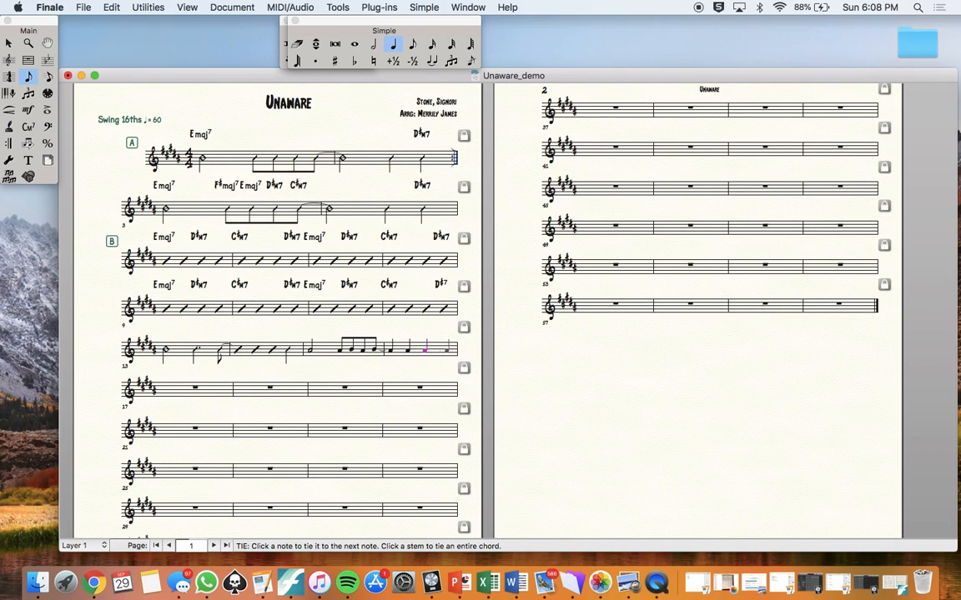
- Apply the Rhythmic Notation staff style to all of measure 15
click(8, 60)
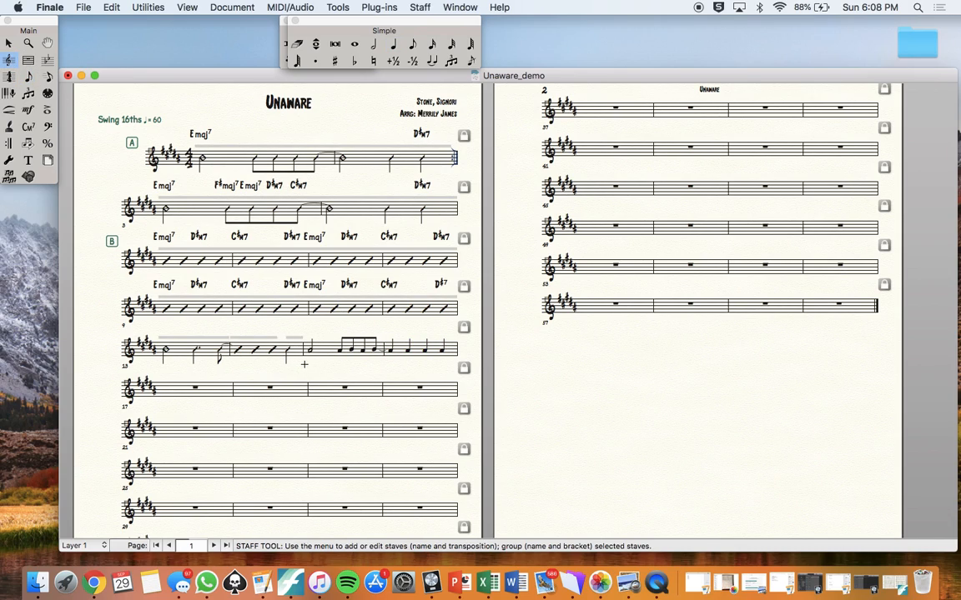
drag(304, 365, 382, 333)
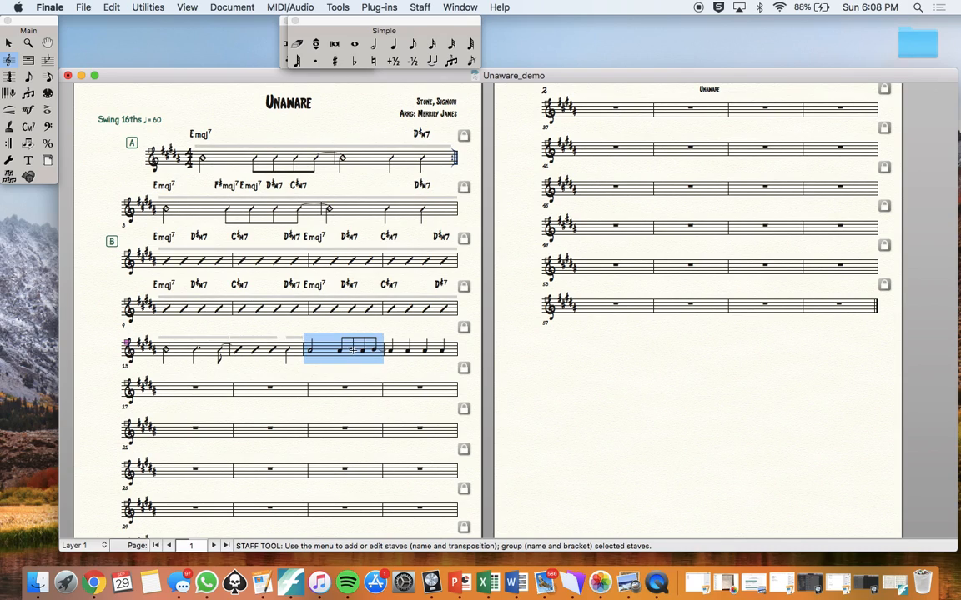
right_click(348, 350)
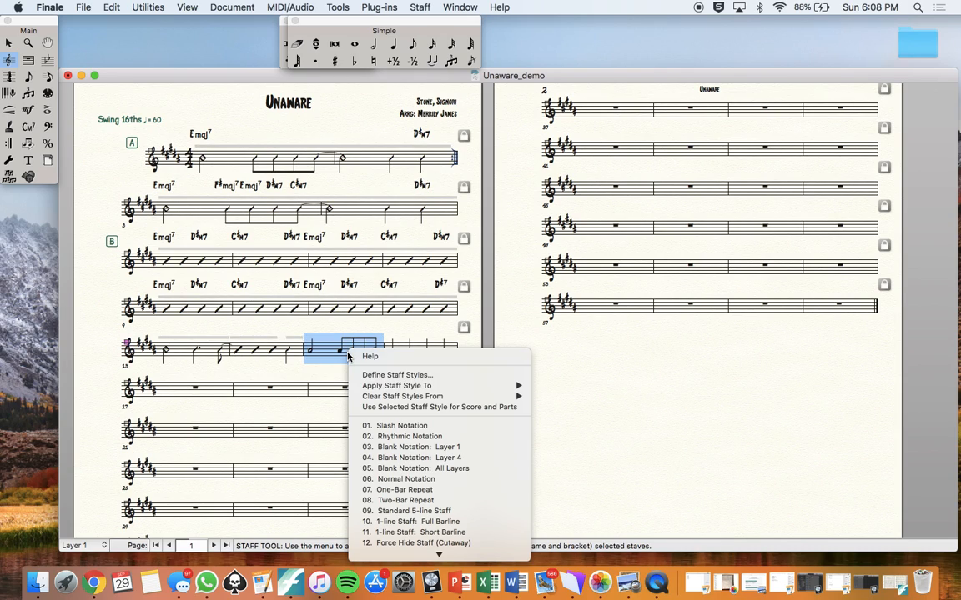
click(377, 435)
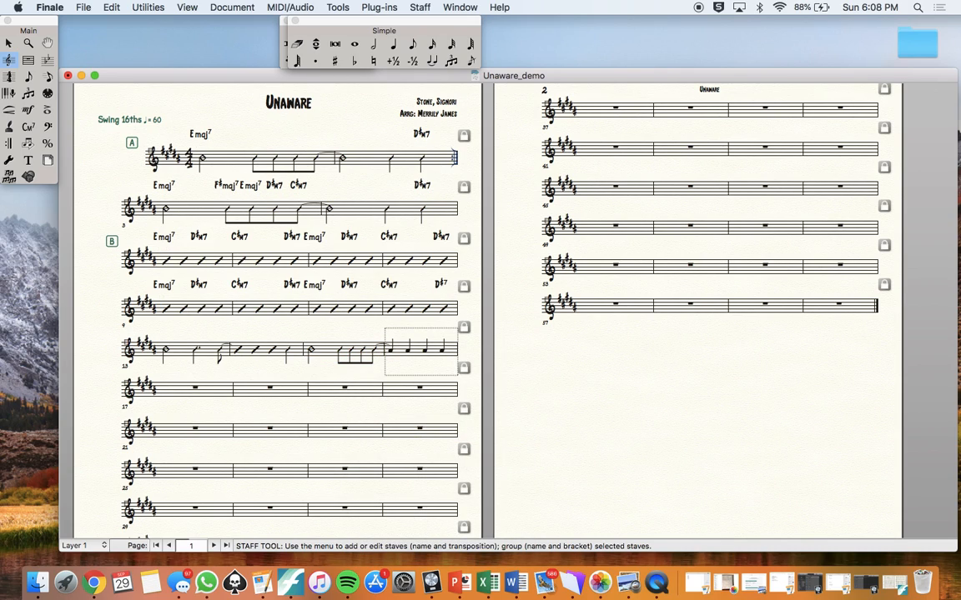
- Apply the Slash Notation staff style to measure 16
click(424, 345)
right_click(415, 347)
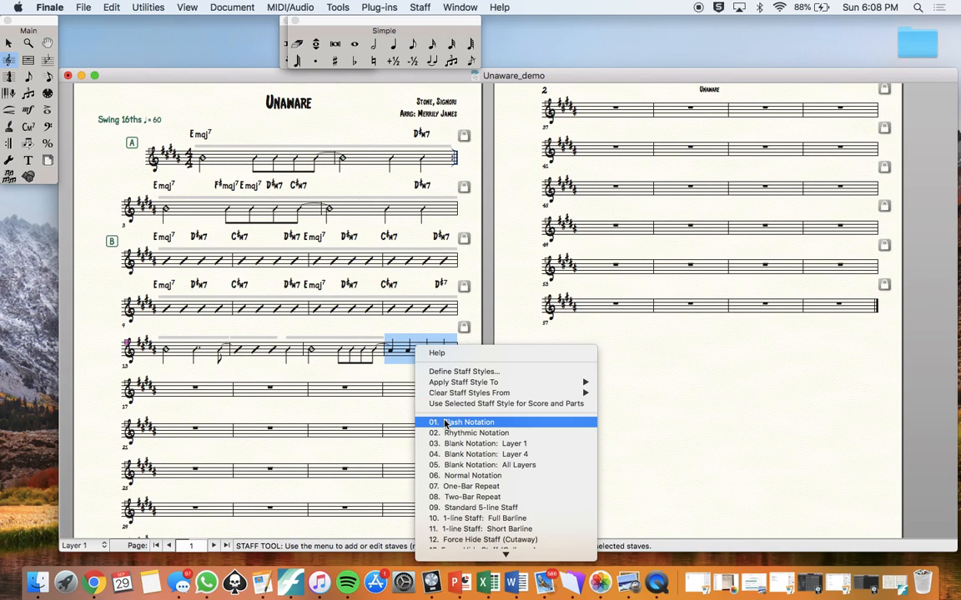
click(444, 423)
click(408, 371)
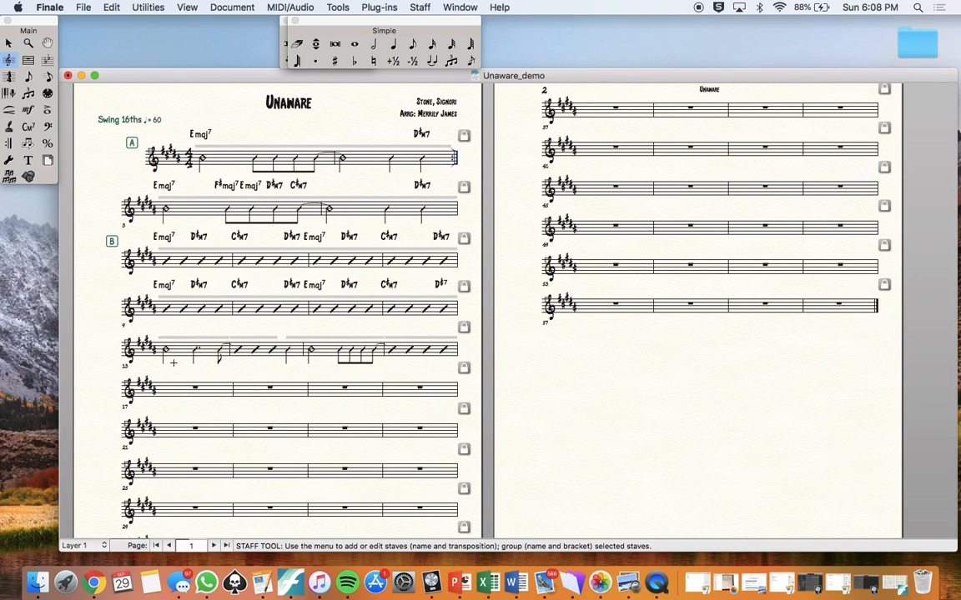
- Copy the rhythms of measures 13 to 16 into measures 17 to 20
click(9, 43)
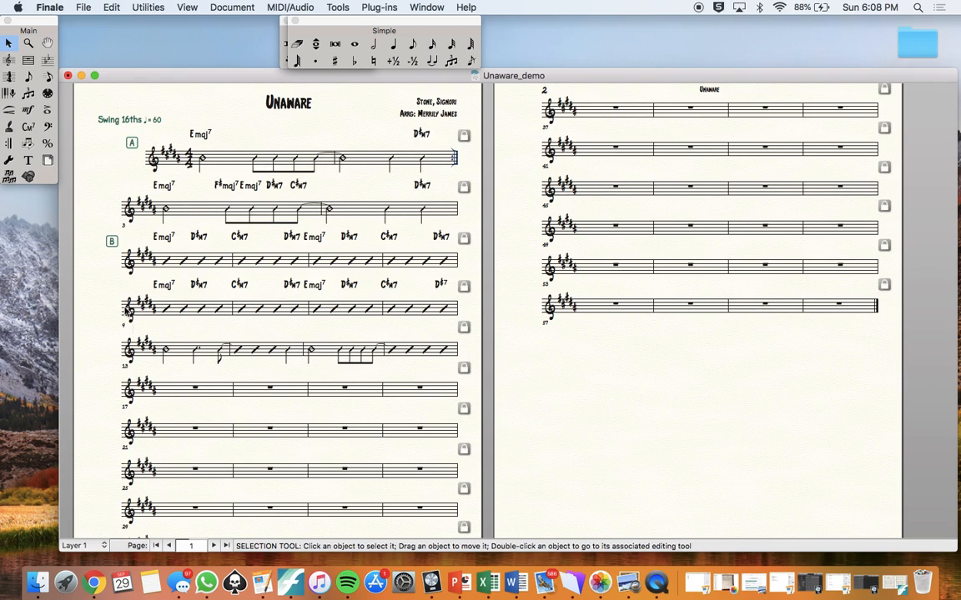
click(142, 342)
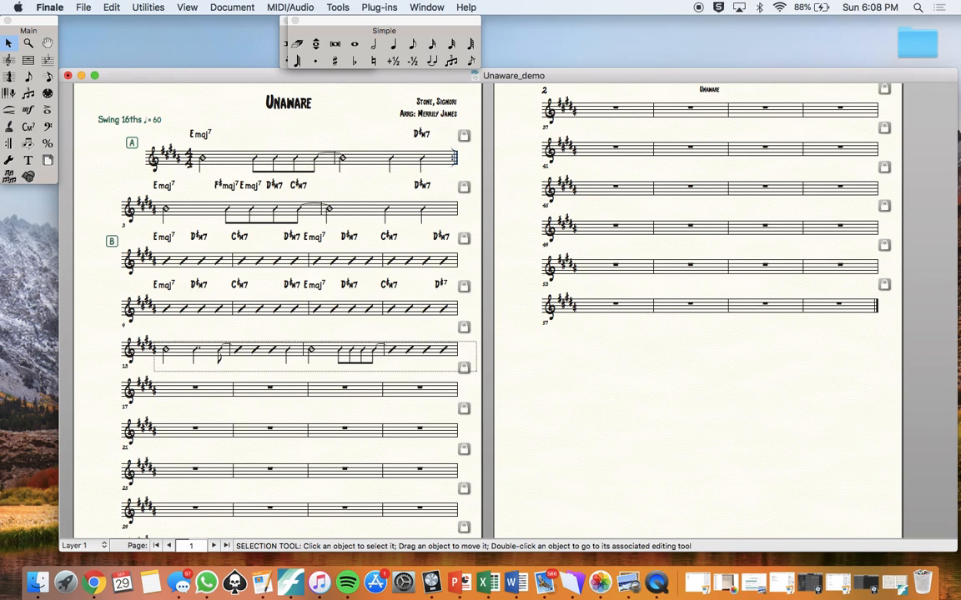
drag(476, 341, 473, 335)
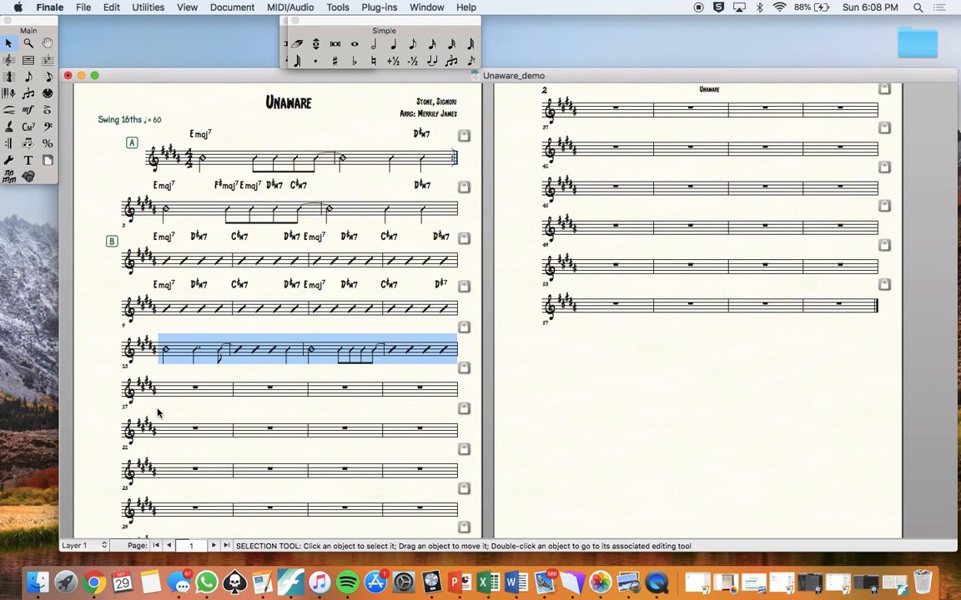
drag(156, 410, 464, 372)
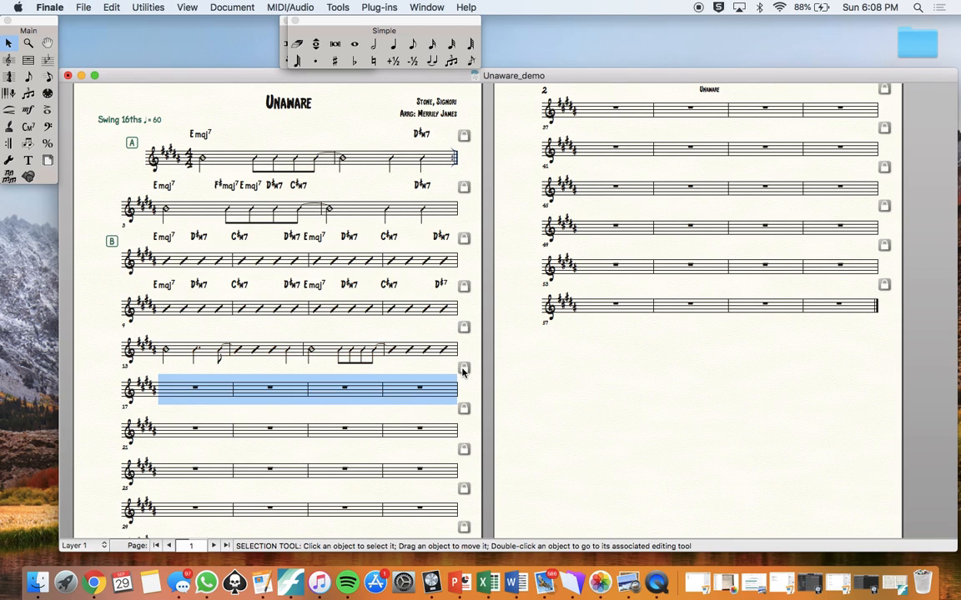
key(super+v)
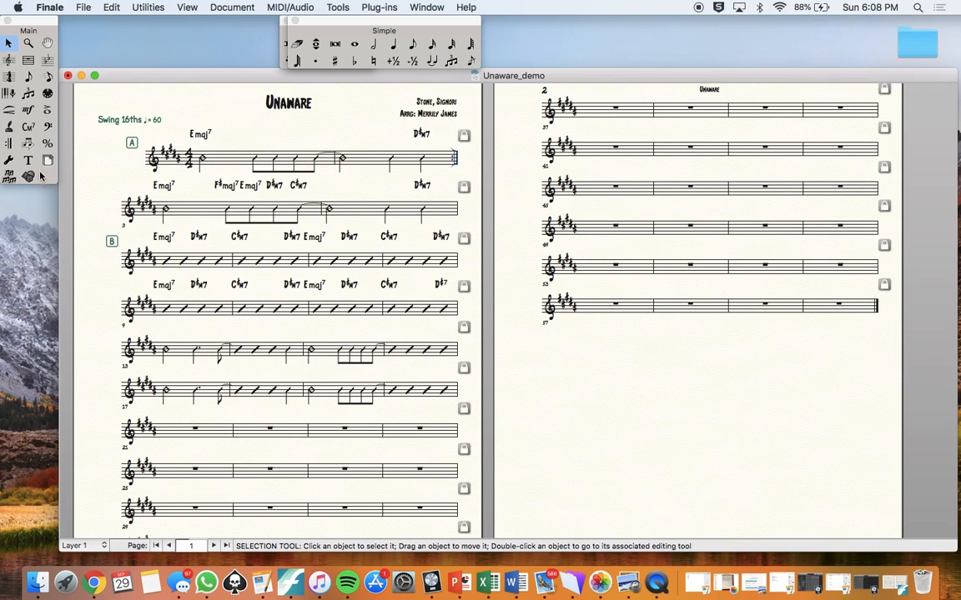
- Add the chord symbols Emaj7, D#m7 and C#m7 over measure 13 and D#m7 over the last beat of measure 14
click(28, 126)
click(166, 350)
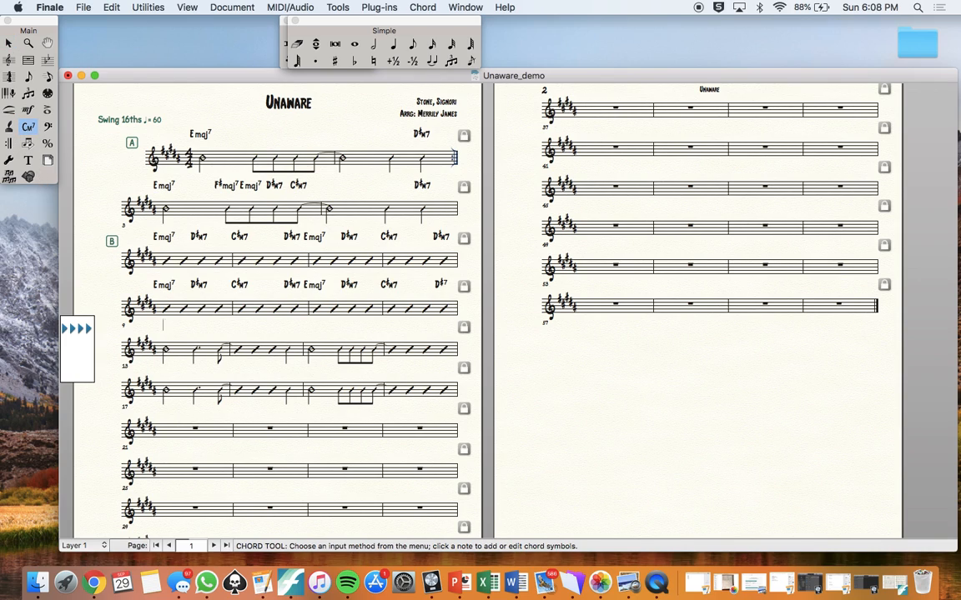
text(Emaj7)
key(Return)
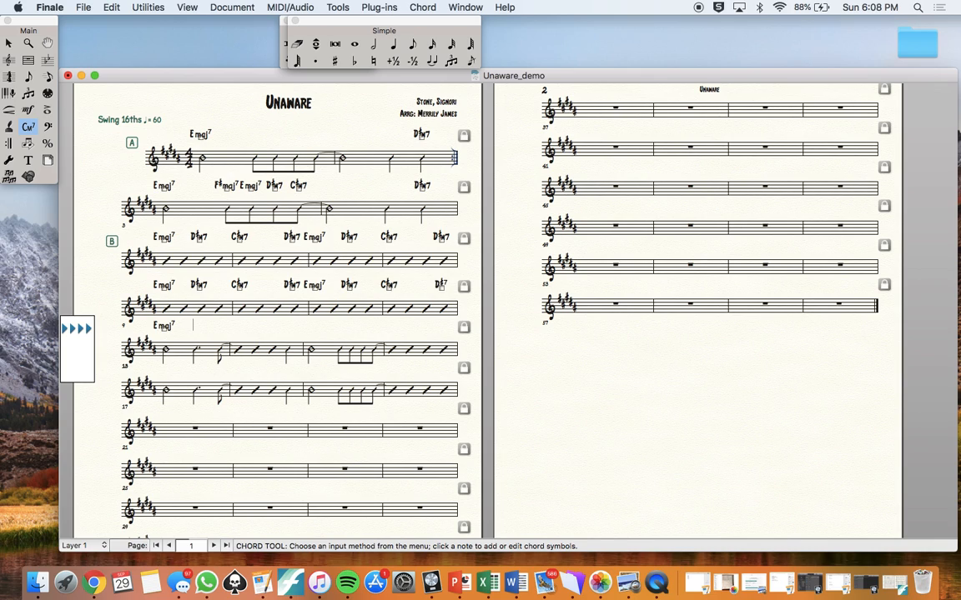
text(D#m7 C#m7)
click(289, 350)
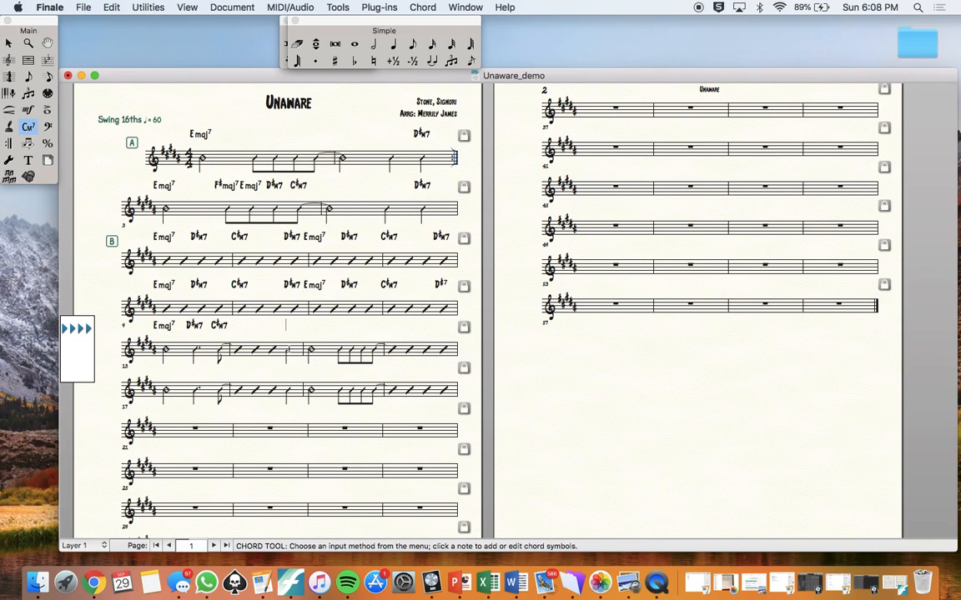
text(D#m7)
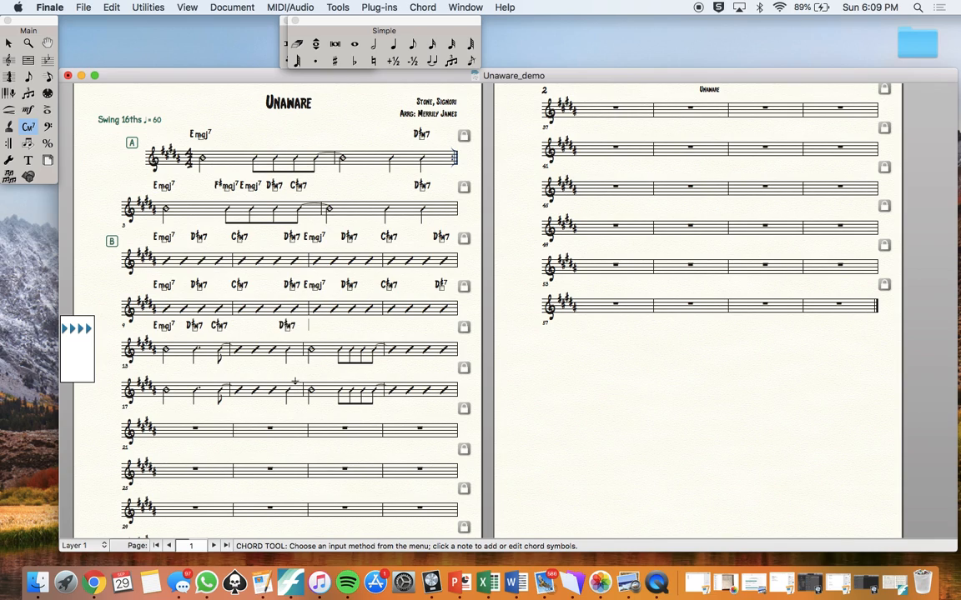
- Add the chord symbols Emaj7, D#m7, Emaj7 and F# over measure 15, and C#m7 and D#m7 around measure 16
text(Emaj7 )
text(D#m7)
text(Emaj7)
text(#)
key(space)
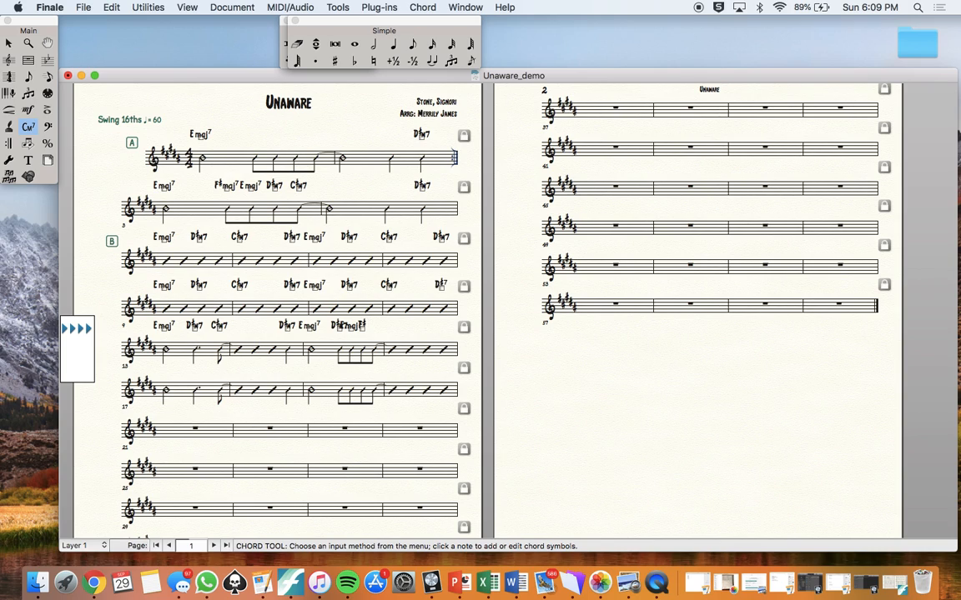
text(C#m7)
key(space)
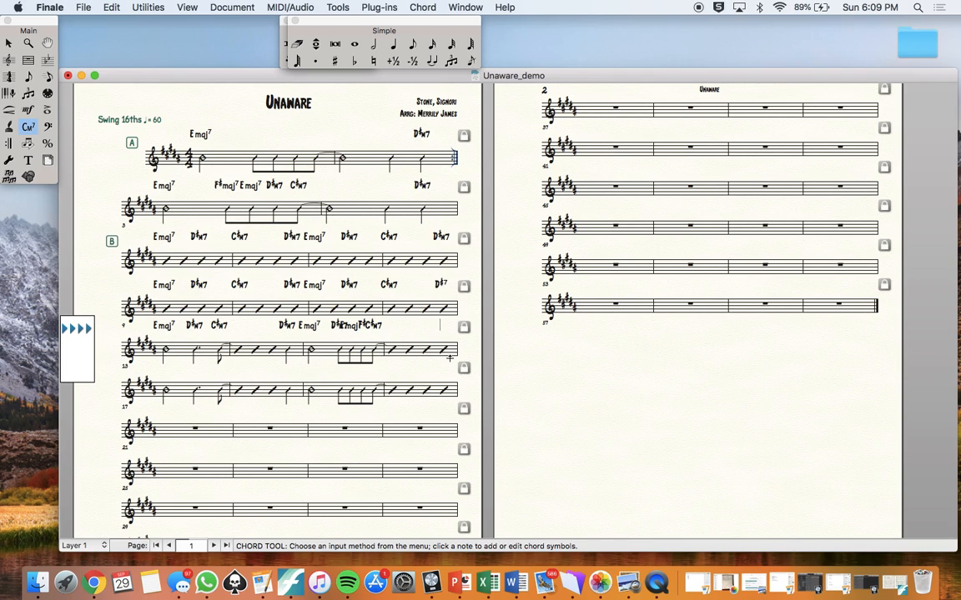
text(D#m7)
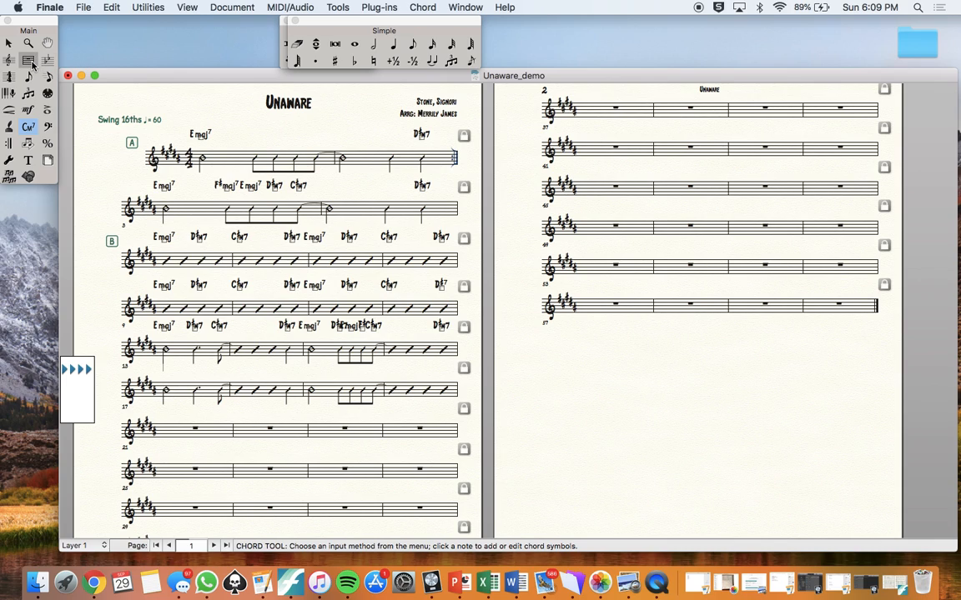
- Widen measure 15 by moving its opening barline earlier and its closing barline further along the system
click(30, 62)
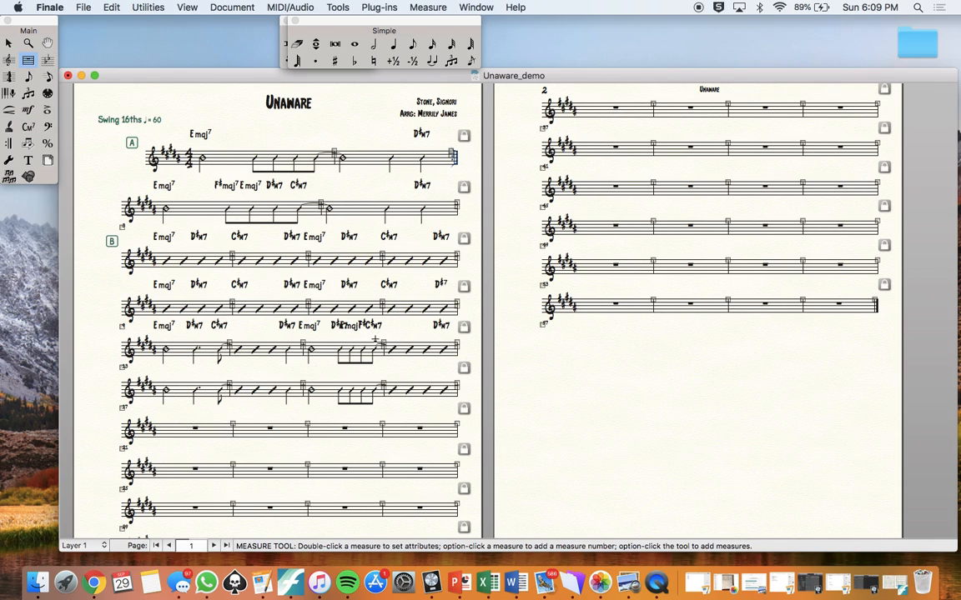
drag(384, 343, 397, 343)
click(305, 347)
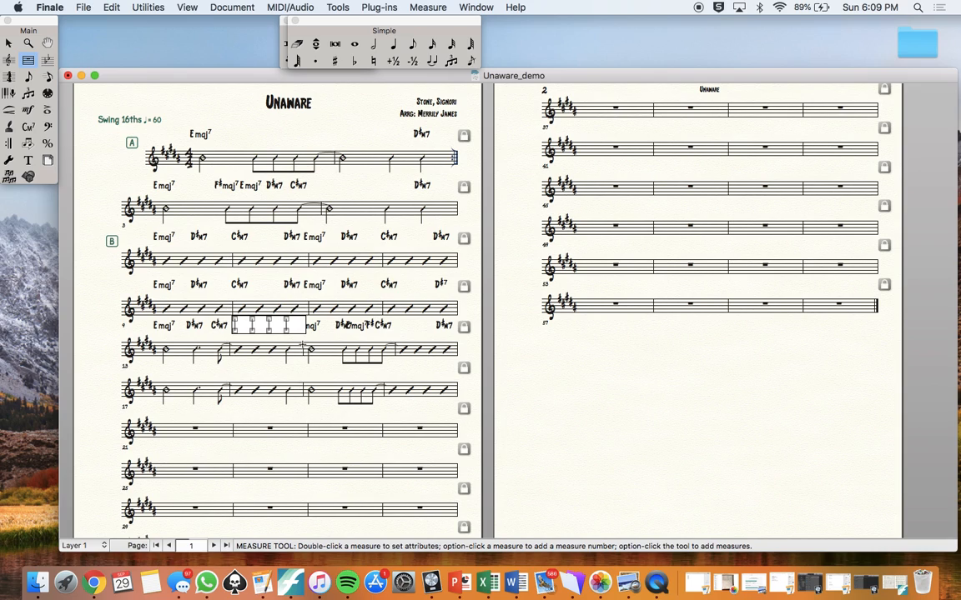
click(320, 363)
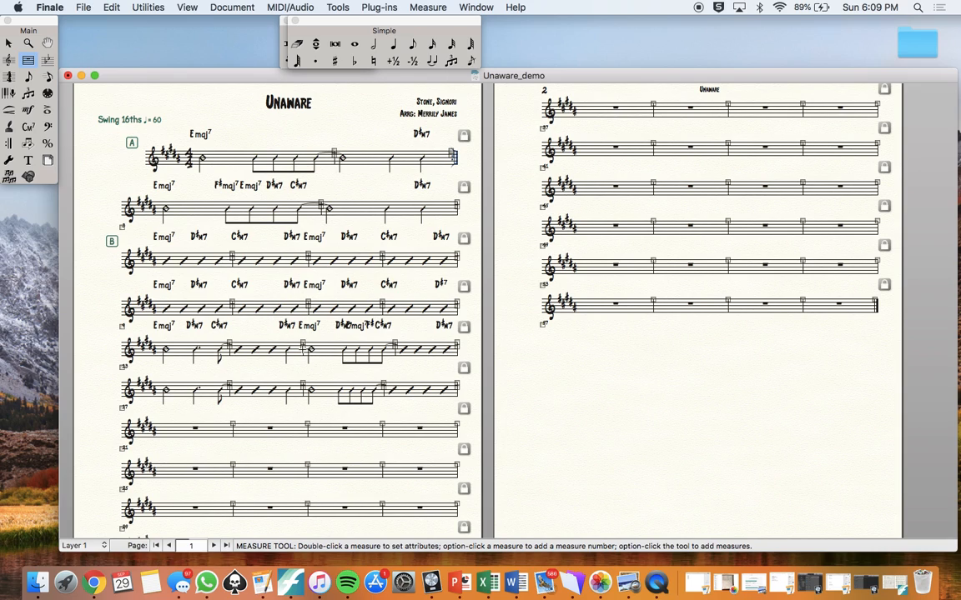
click(294, 350)
click(318, 340)
drag(303, 343, 292, 343)
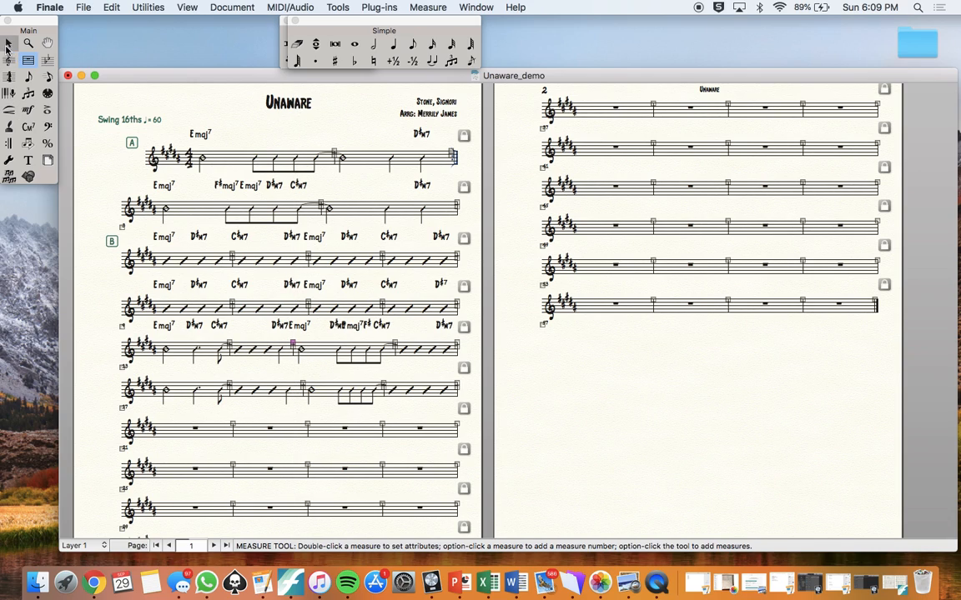
- Move the D#m7 chord symbol over measure 15 clear of the neighbouring Emaj7
click(8, 42)
drag(335, 328, 355, 328)
click(343, 343)
- Widen measure 19 on both sides by moving its barlines into line with those of measure 15
click(333, 394)
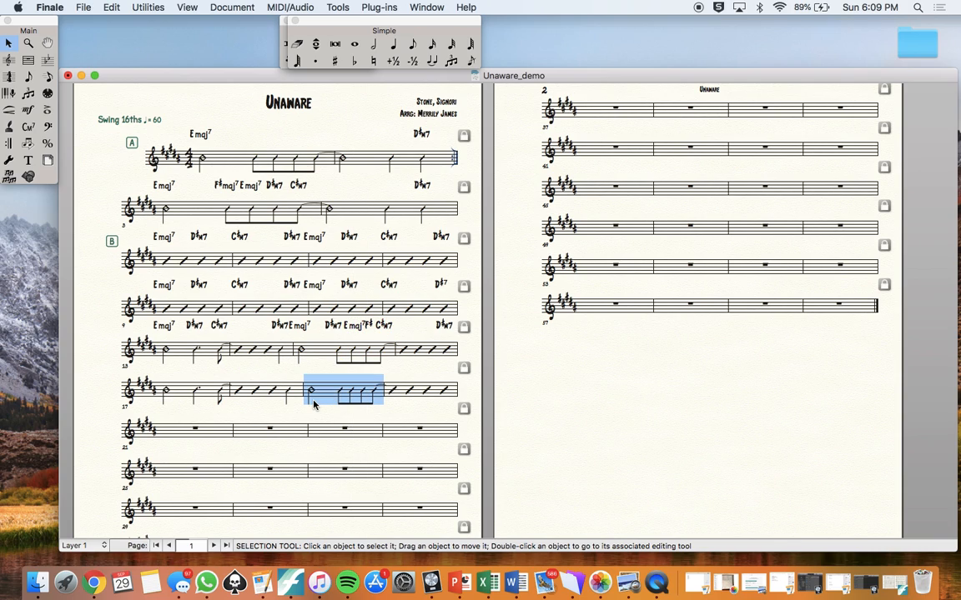
click(28, 60)
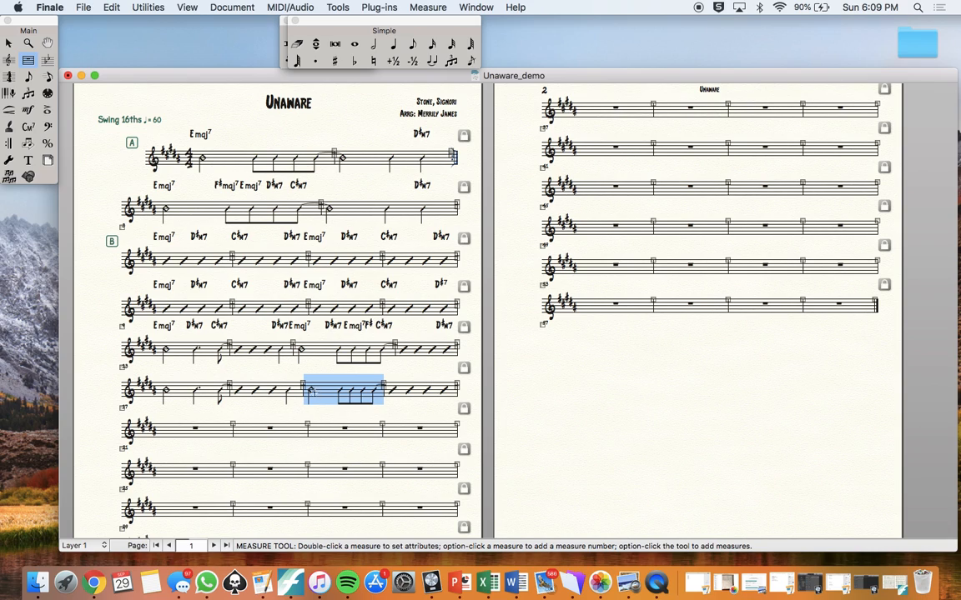
click(302, 387)
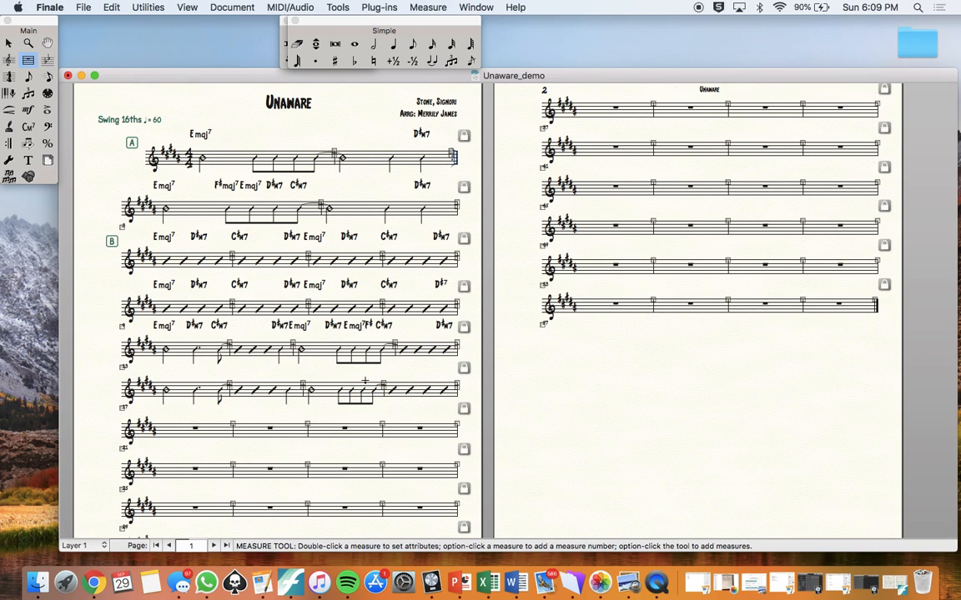
click(390, 385)
drag(390, 385, 393, 384)
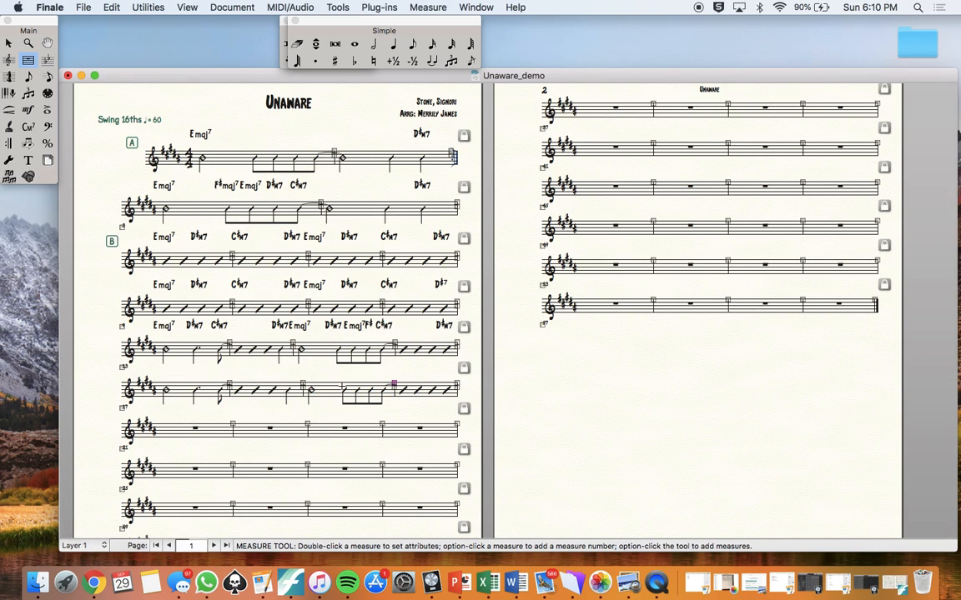
click(303, 388)
click(292, 384)
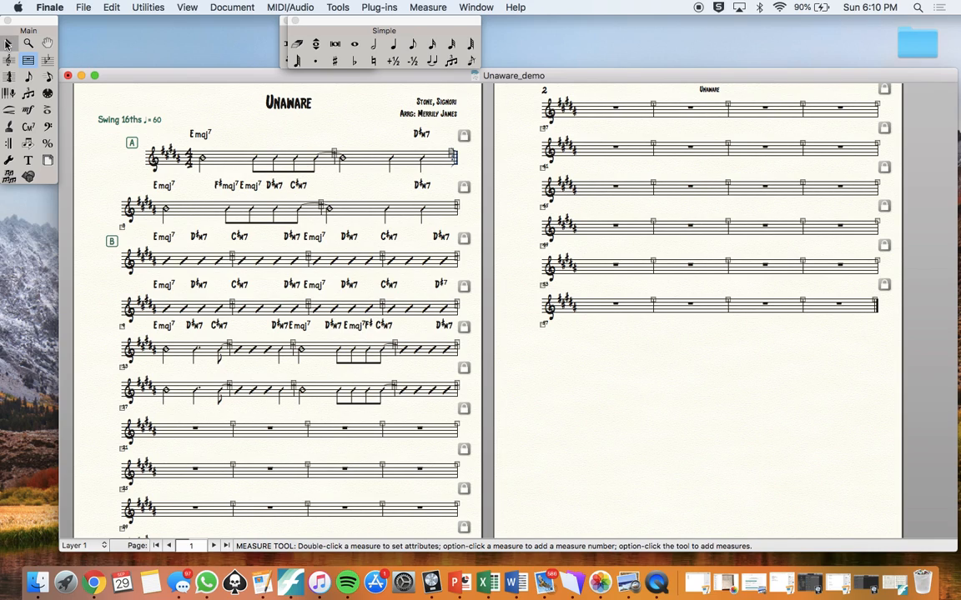
- Copy measures 13 to 16 with their chord symbols into measures 17 to 20
click(9, 42)
drag(159, 378, 494, 340)
key(super+c)
click(147, 418)
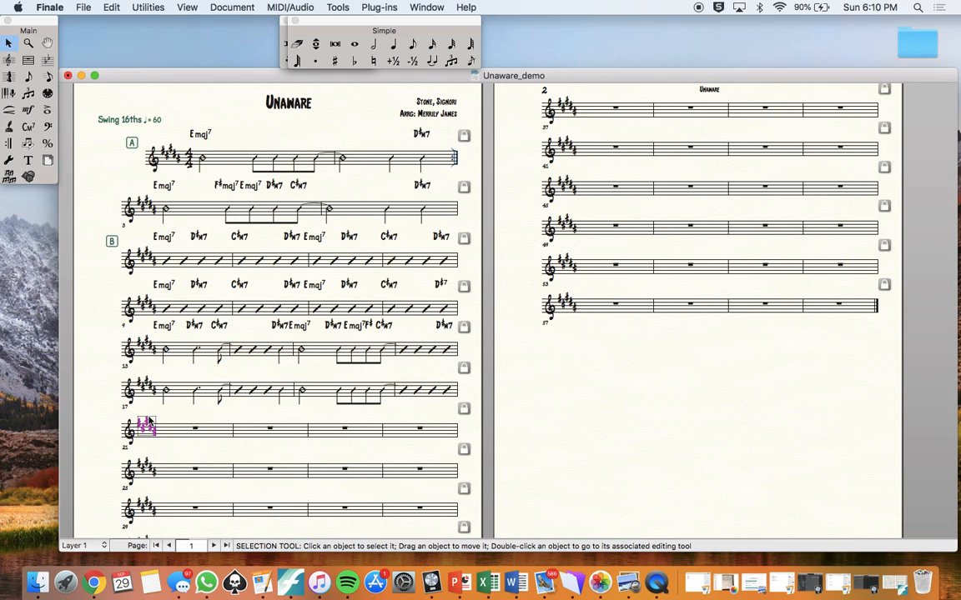
click(270, 433)
drag(156, 406, 480, 371)
key(super+v)
click(389, 409)
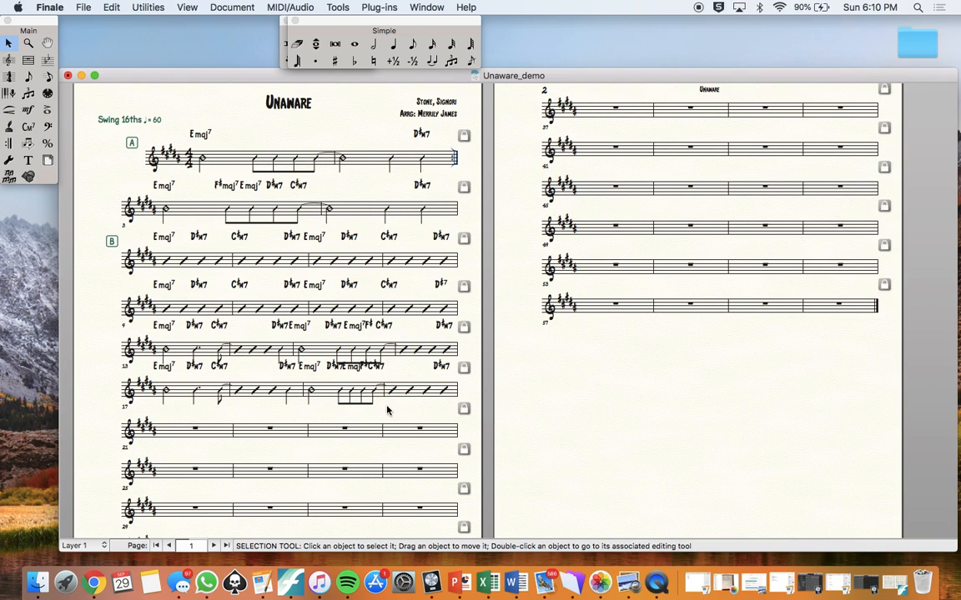
- Shift the crowded chord symbols over measure 19 and widen the measure by moving its closing barline outward
mouse_move(336, 367)
mouse_down()
mouse_move(384, 374)
mouse_move(334, 374)
mouse_up()
click(27, 60)
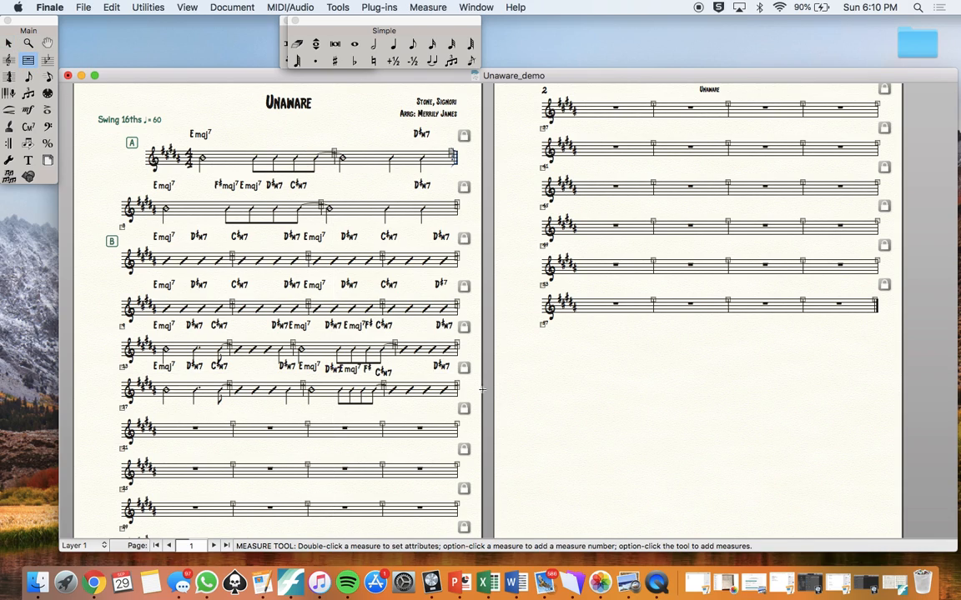
click(384, 387)
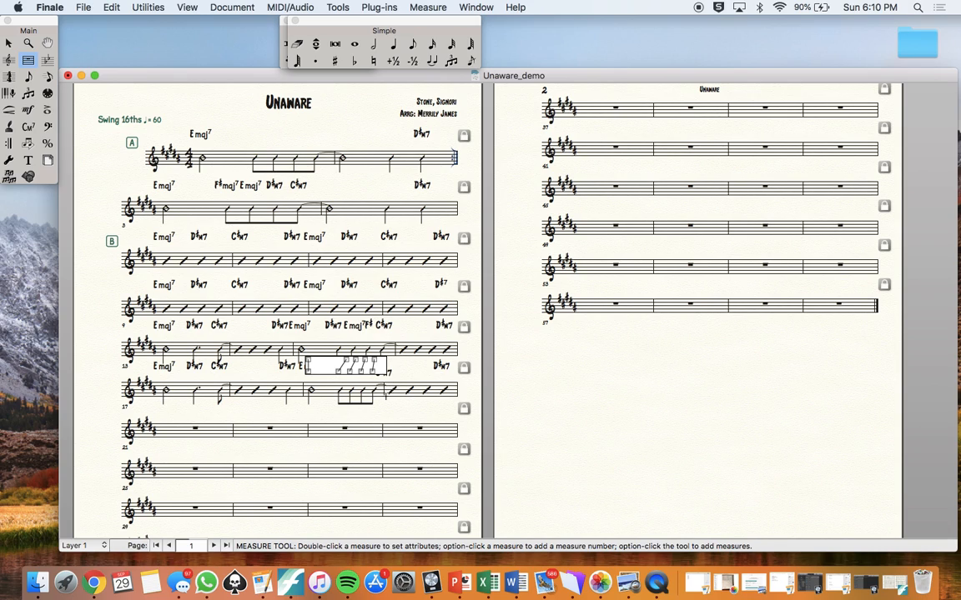
click(409, 226)
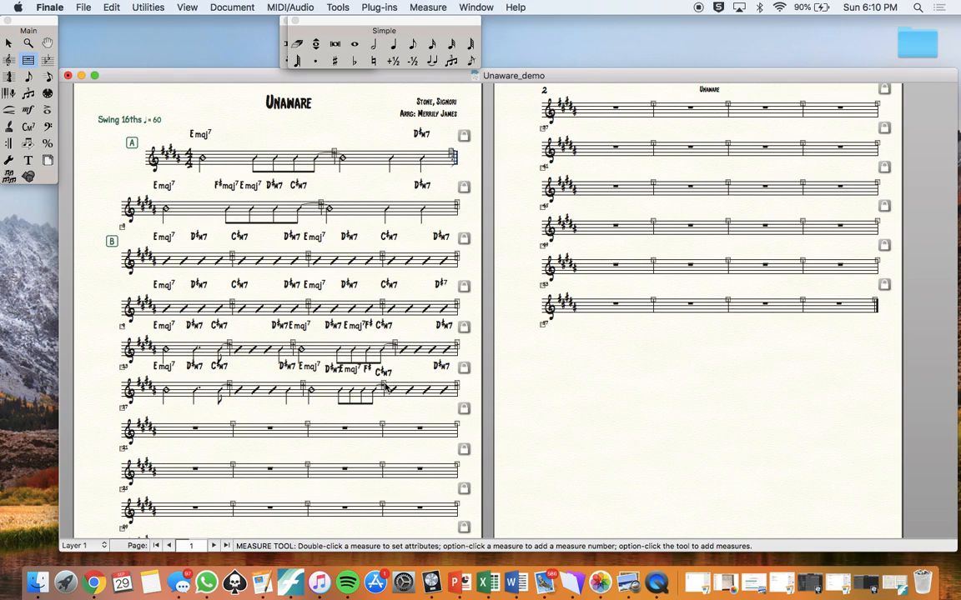
mouse_move(384, 384)
mouse_down()
mouse_move(408, 384)
mouse_move(396, 385)
mouse_up()
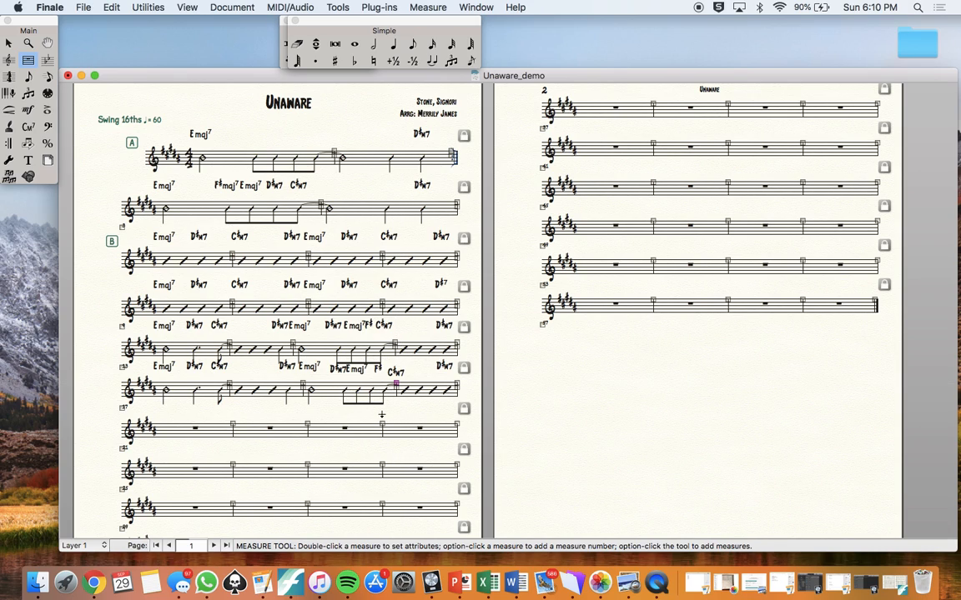
- Space out and align the D#m7, Emaj7 and F# chord symbols over measure 19
click(9, 42)
drag(378, 369, 376, 373)
drag(357, 369, 338, 376)
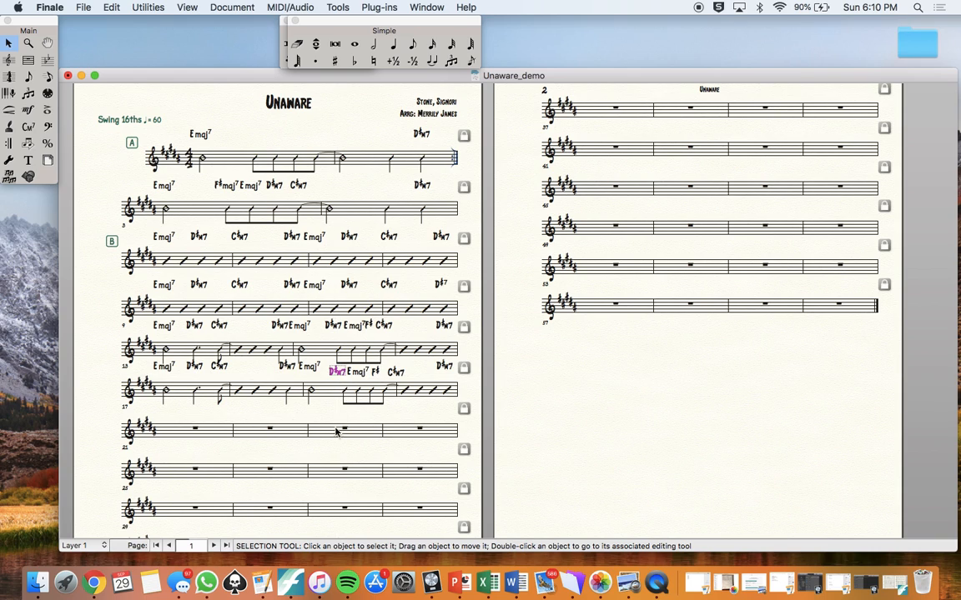
click(335, 426)
click(230, 406)
- Add rehearsal mark C at measure 13 and move it out in front of the system, in line with mark B
click(29, 61)
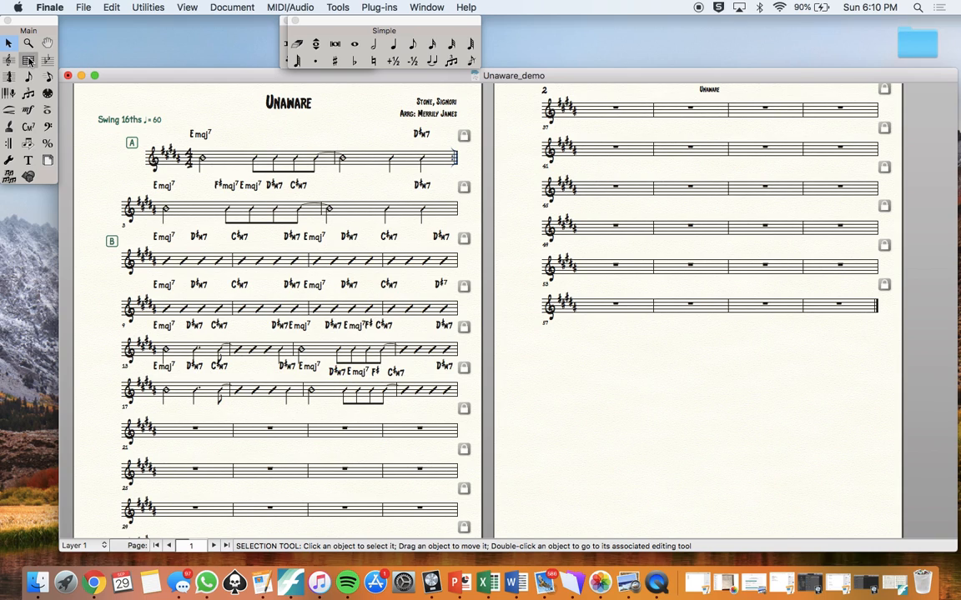
click(337, 8)
click(354, 62)
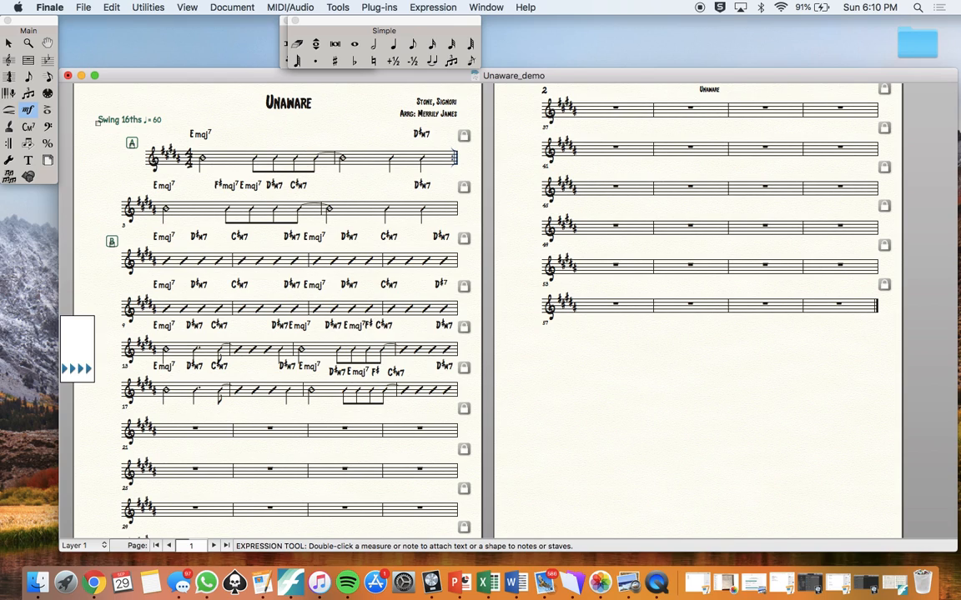
double_click(162, 313)
click(642, 335)
drag(123, 327, 112, 333)
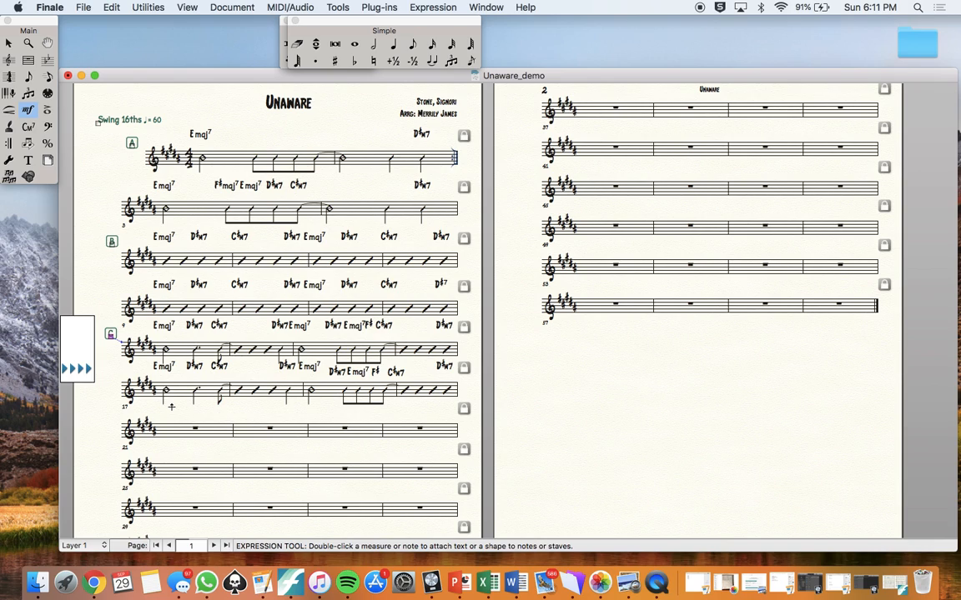
- Copy measures 5 and 6 with their chord symbols into measures 21 and 22
click(9, 42)
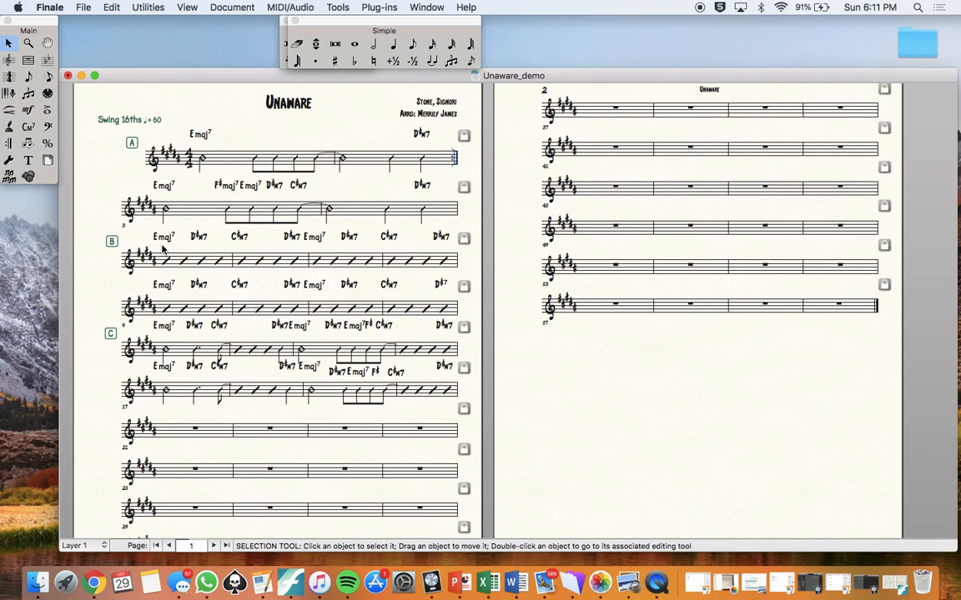
drag(162, 245, 308, 270)
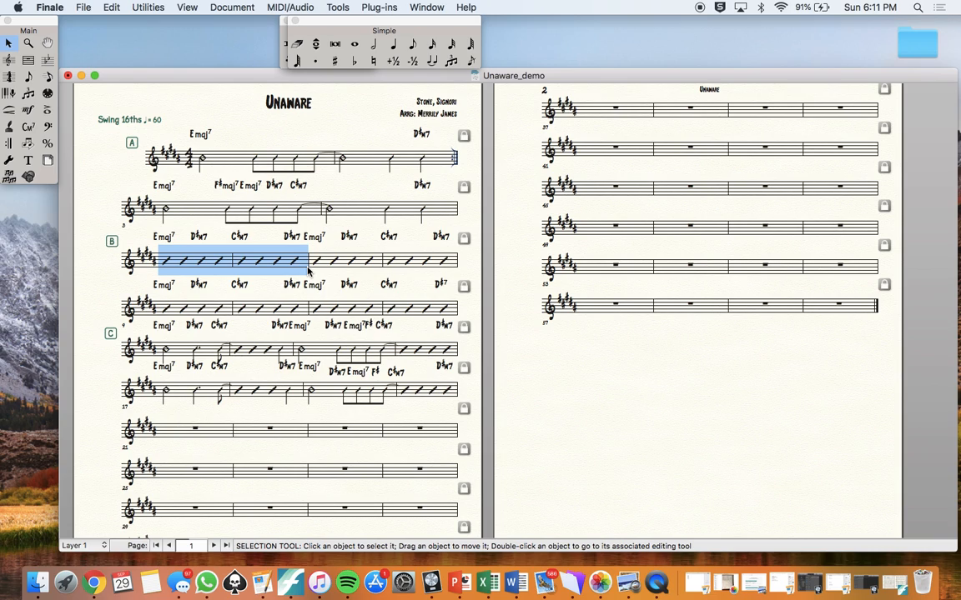
drag(157, 412, 292, 452)
click(288, 455)
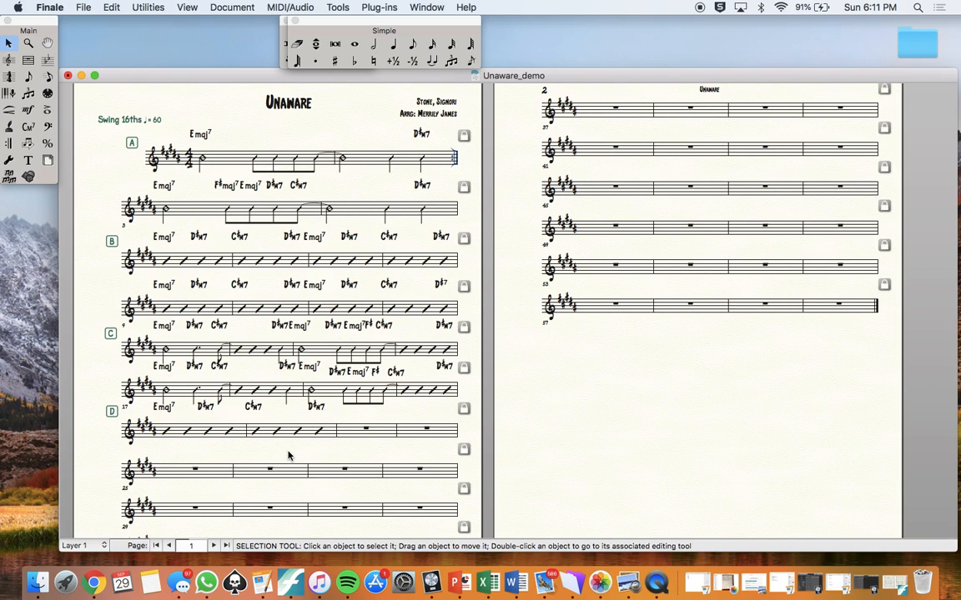
- Enter a half note, a dotted quarter note and an eighth note tied into the following measure in measure 23
click(373, 43)
click(349, 431)
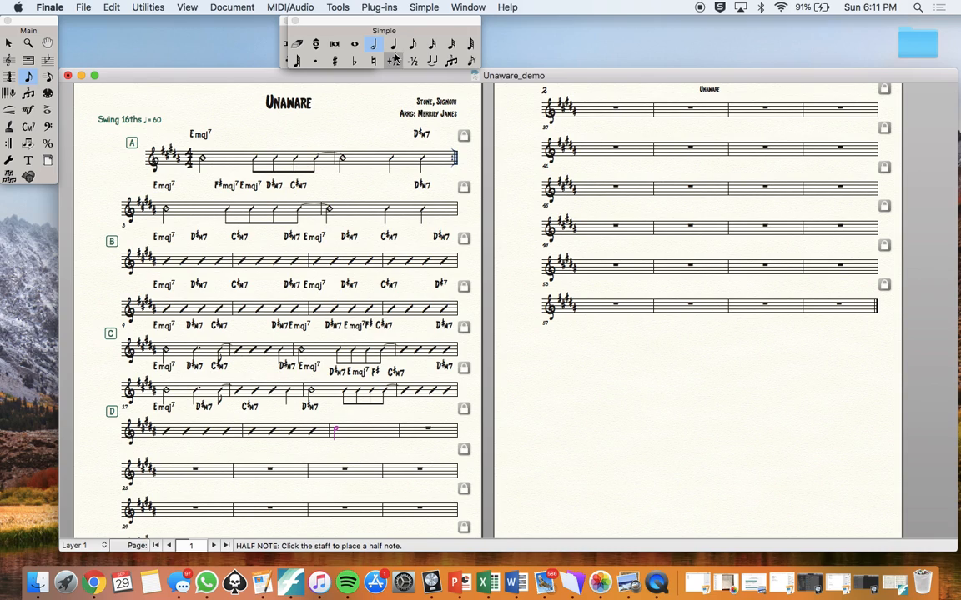
key(5)
click(315, 62)
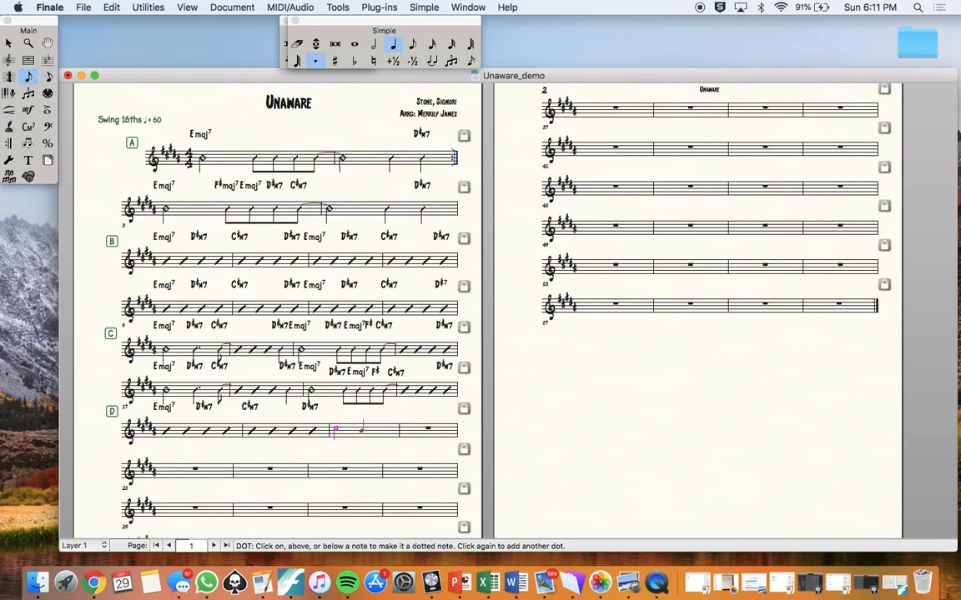
click(363, 431)
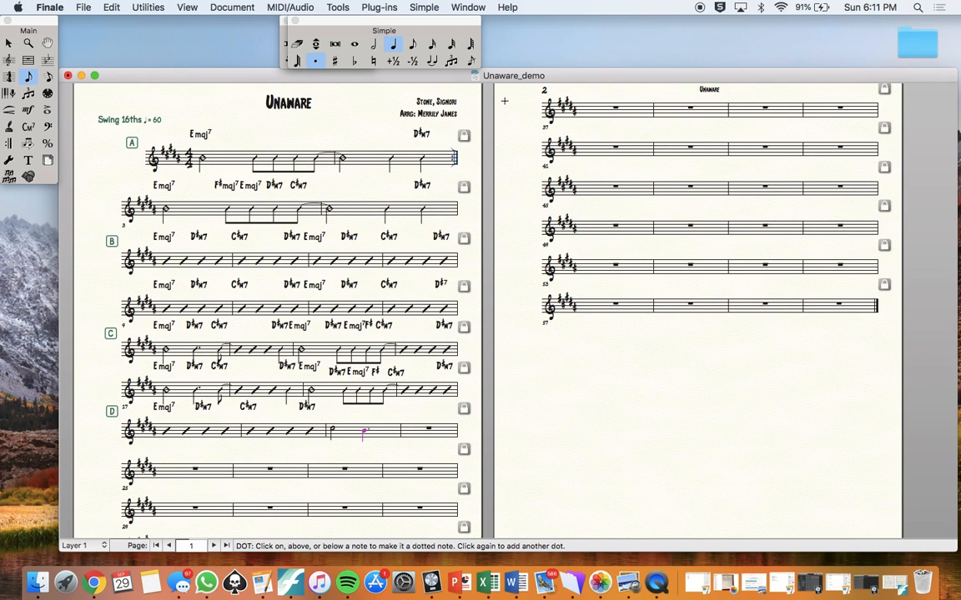
click(413, 45)
click(314, 63)
click(430, 62)
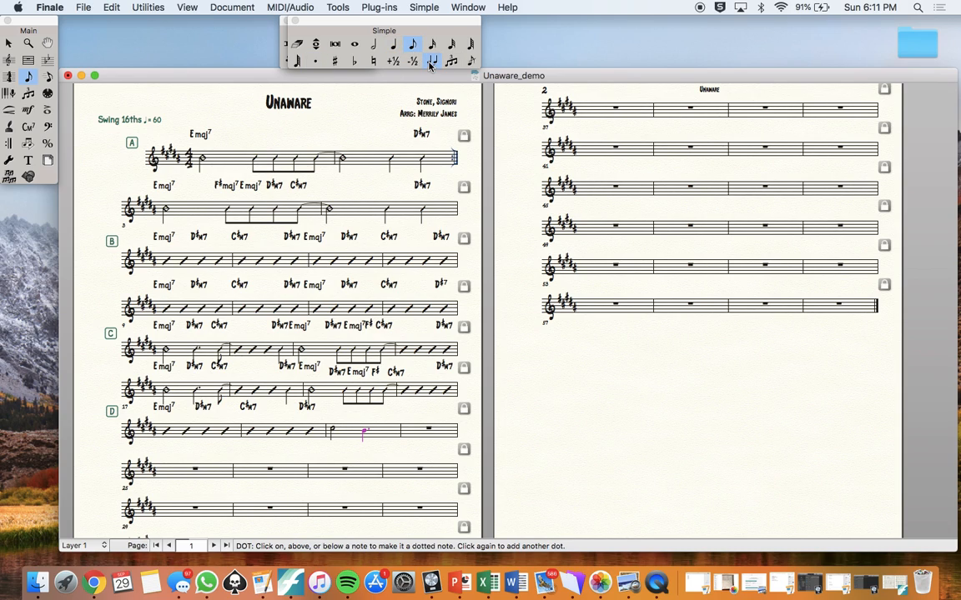
click(388, 432)
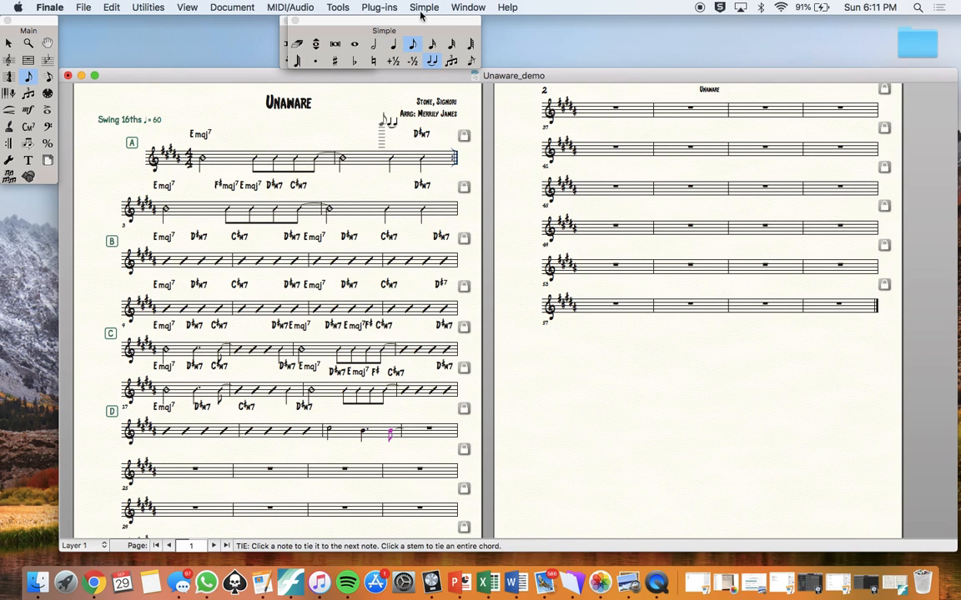
- Fill measure 24 with four quarter notes
click(393, 46)
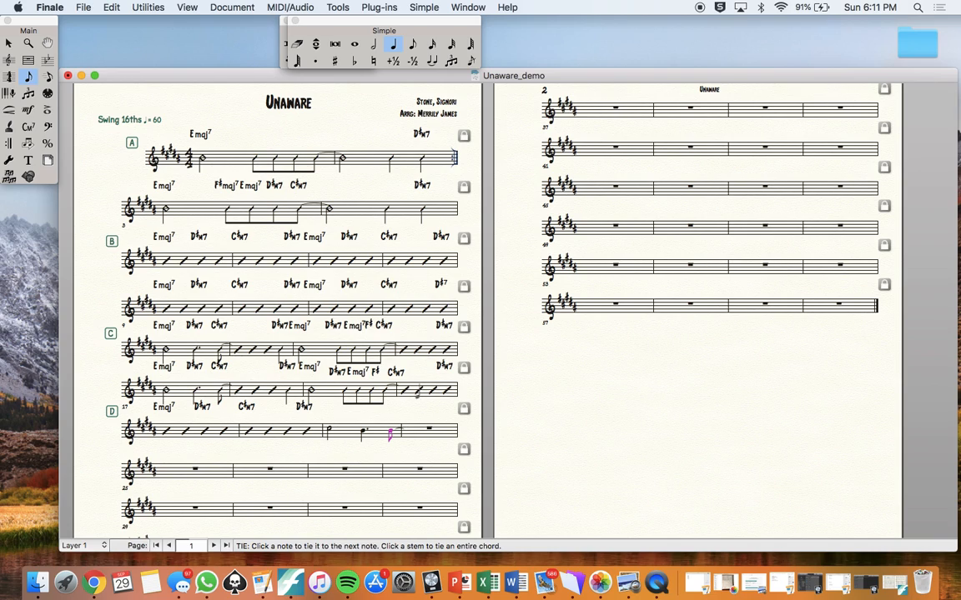
click(417, 425)
click(429, 431)
click(442, 430)
click(454, 429)
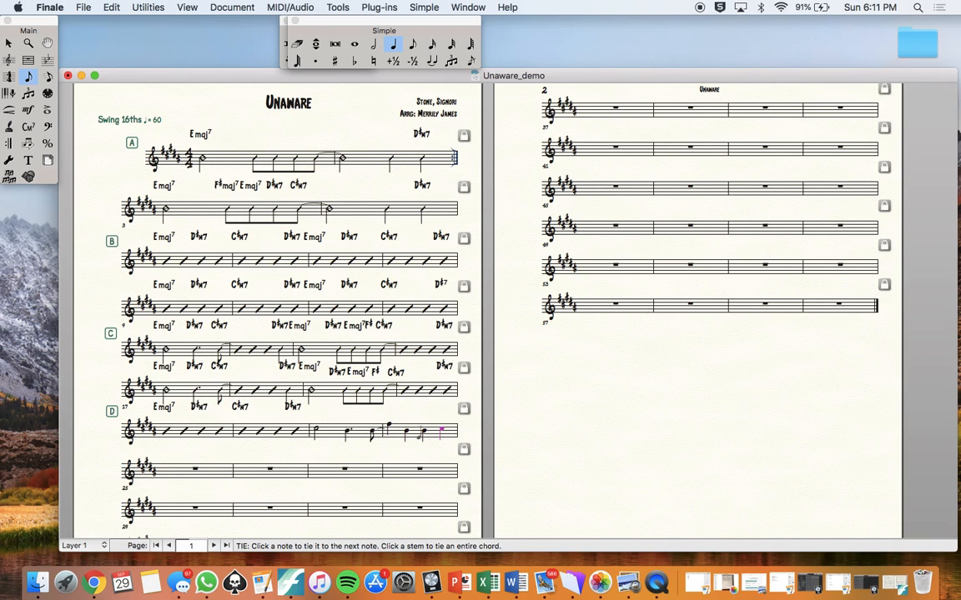
- Apply the Rhythmic Notation staff style to measure 23
click(8, 42)
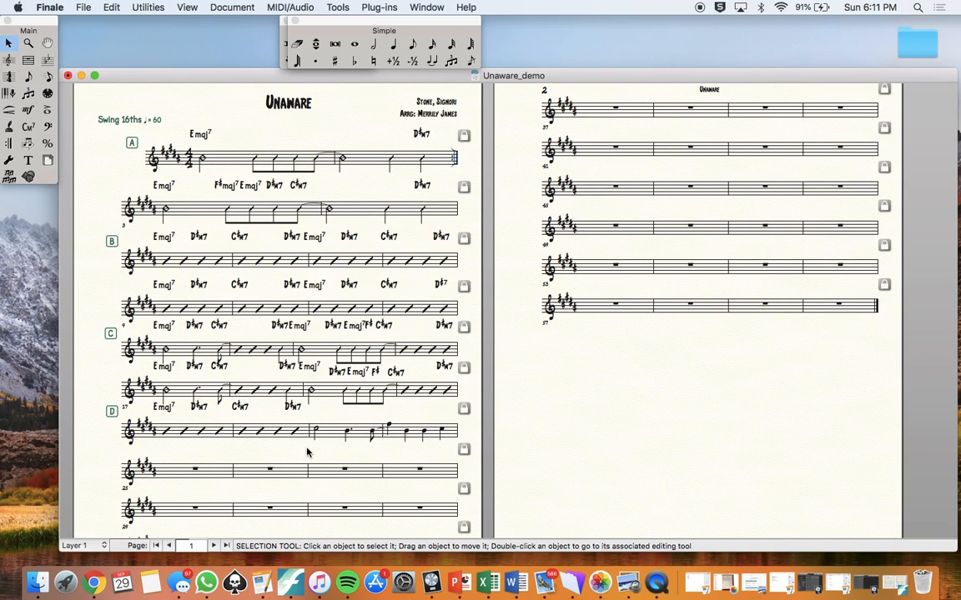
click(343, 430)
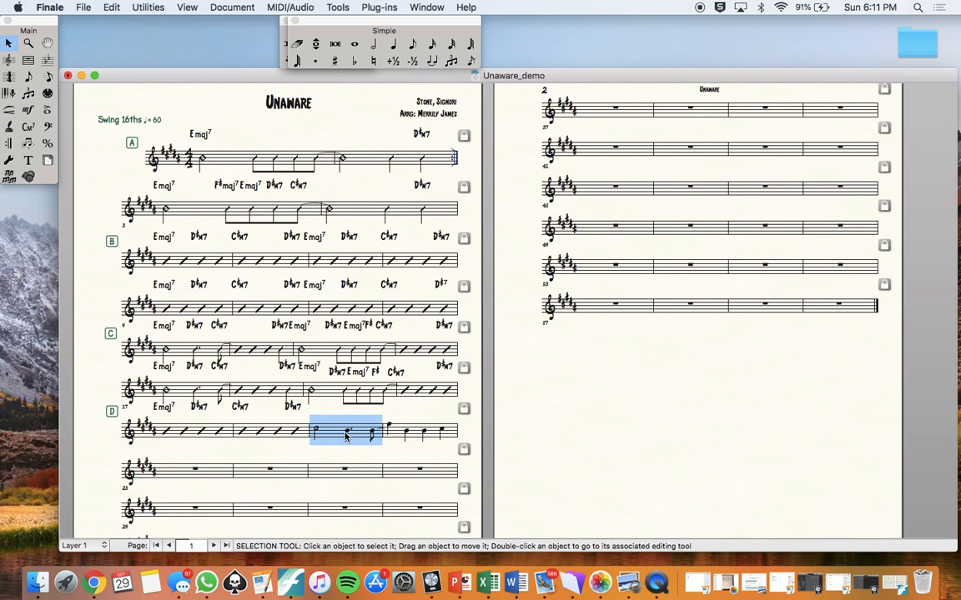
click(8, 59)
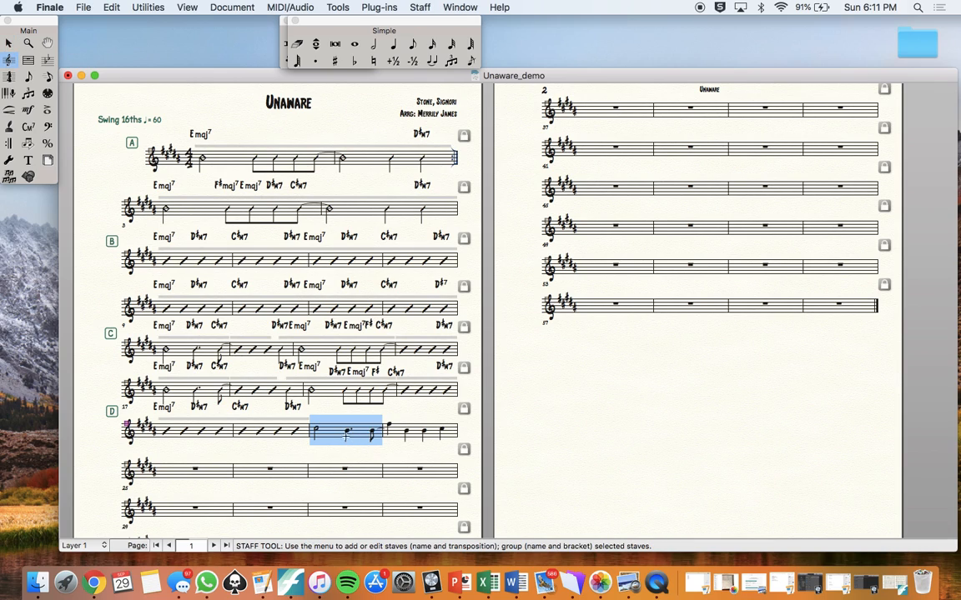
right_click(329, 435)
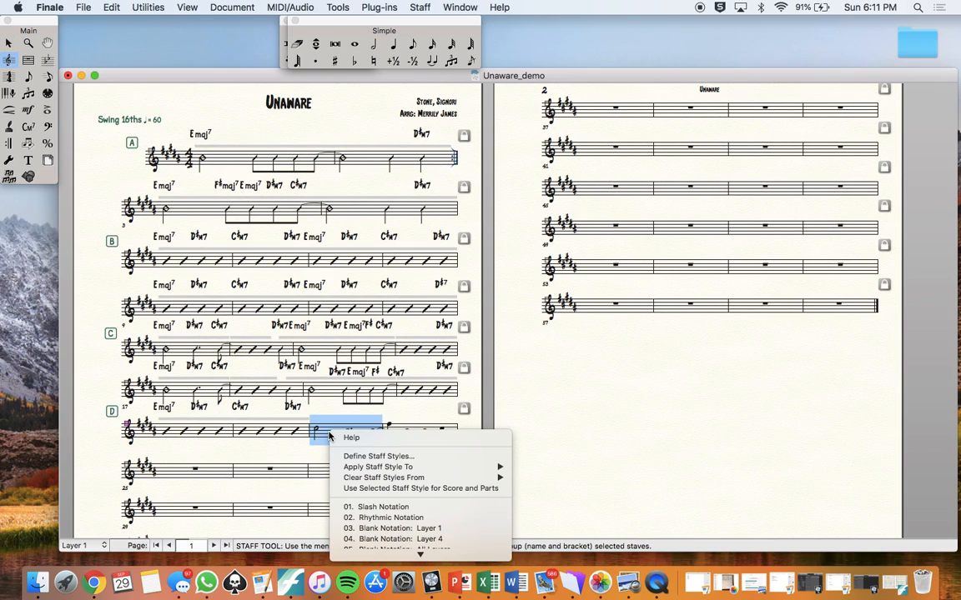
click(367, 507)
click(404, 453)
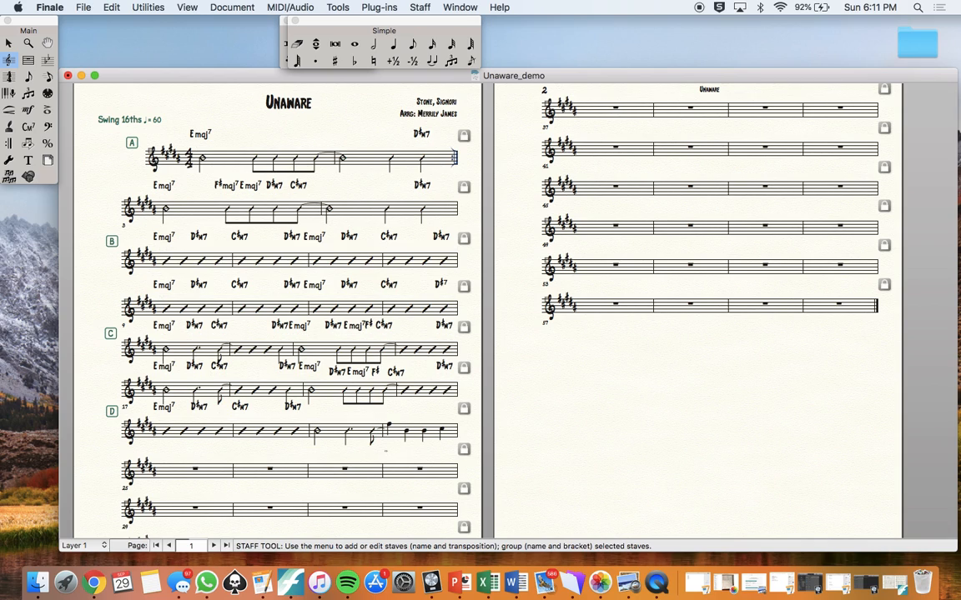
- Apply the Slash Notation staff style to measure 24
click(426, 424)
right_click(425, 425)
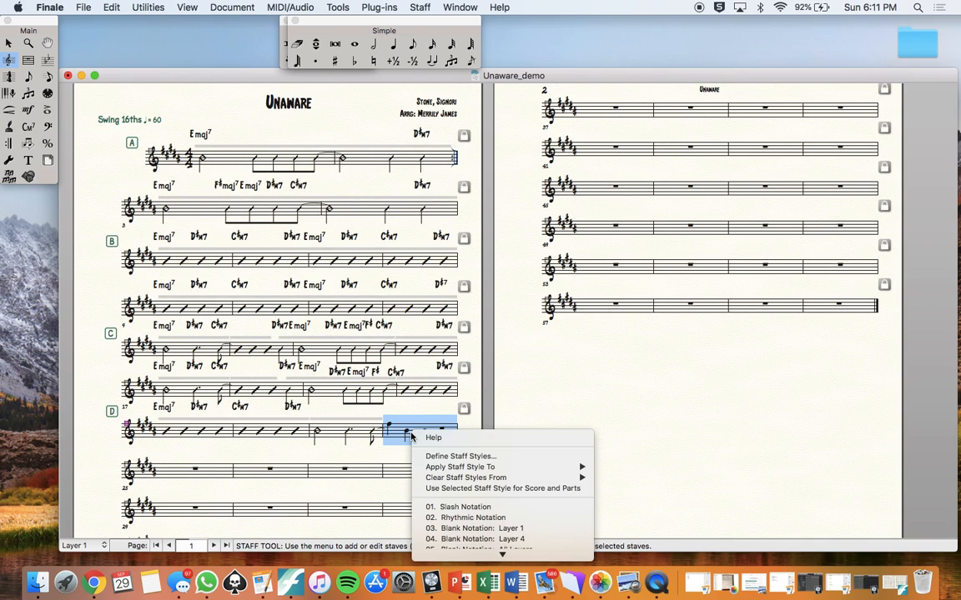
click(421, 507)
click(388, 454)
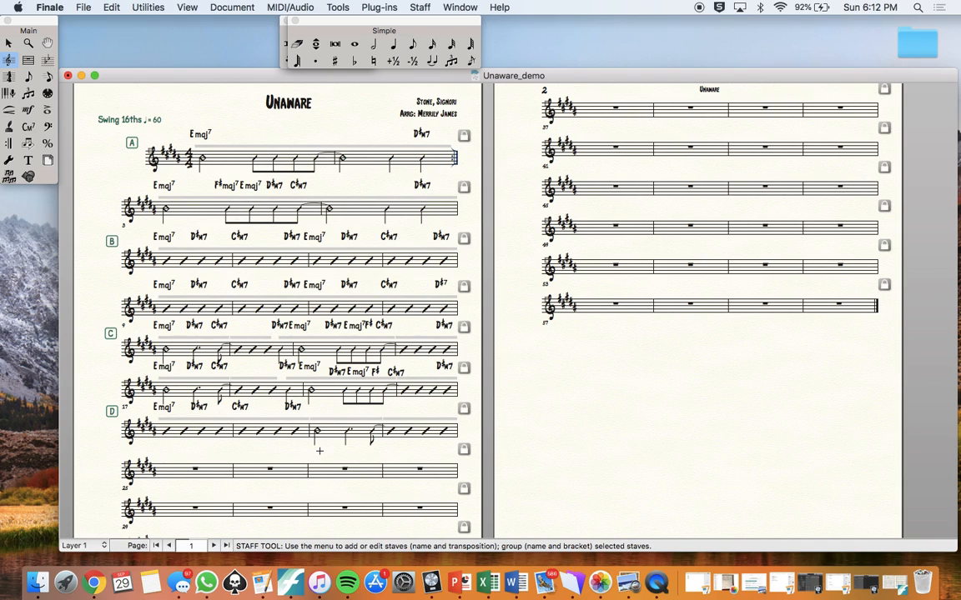
- Add the chord symbols Emaj7, D#m7 and C#m7 over the three rhythmic notes of measure 23
click(28, 126)
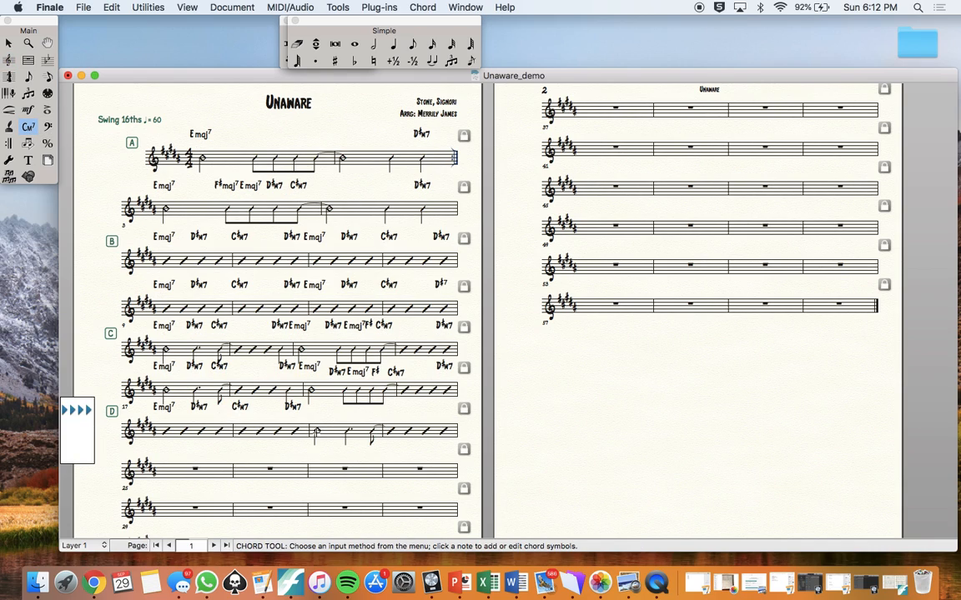
text(Emaj7)
key(Return)
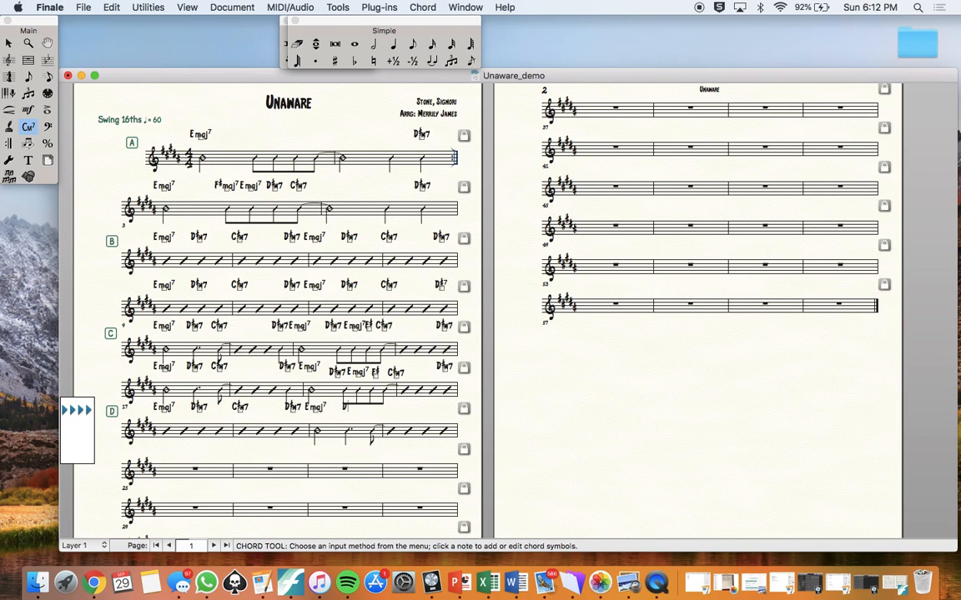
text(D#m7C#m7)
- Shift systems 7 and 6 slightly down the page to give their chord symbols more room
click(47, 159)
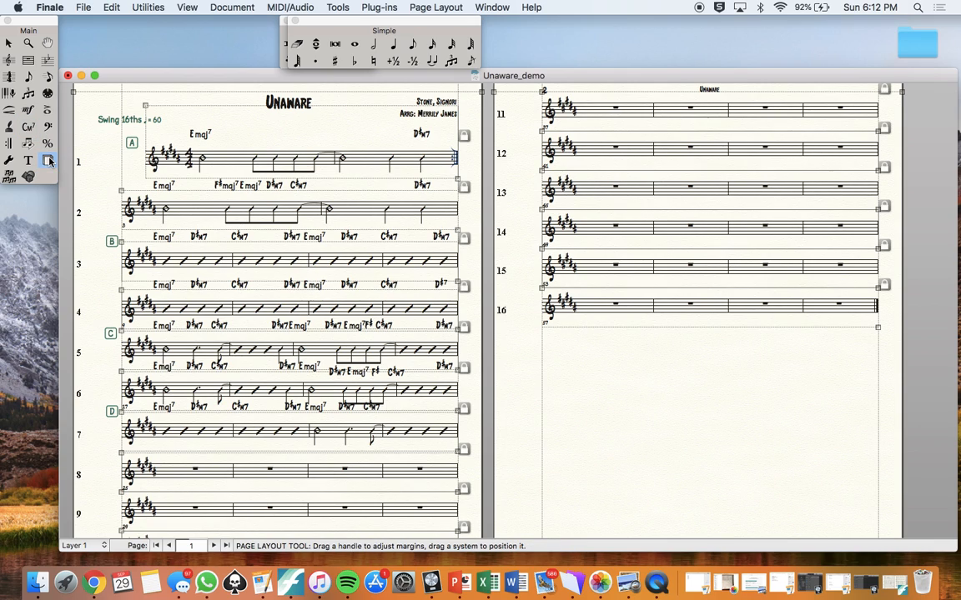
drag(203, 434, 198, 437)
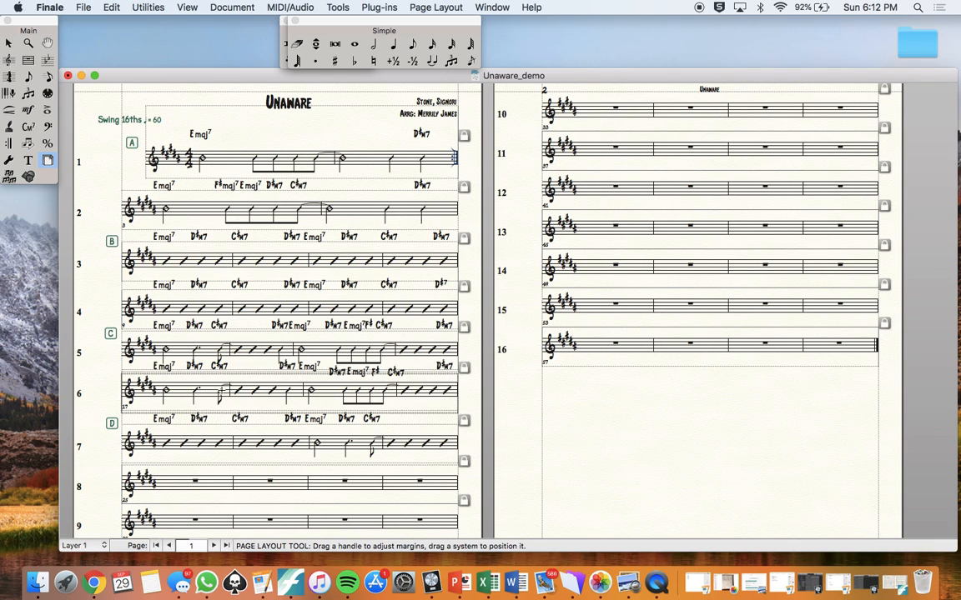
drag(198, 387, 199, 390)
scroll(221, 458, down, 3)
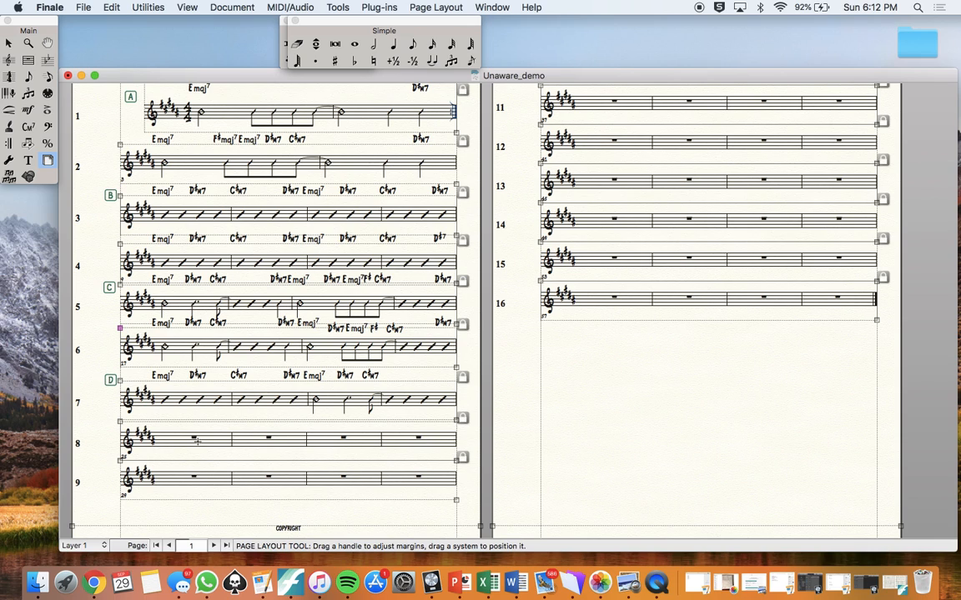
scroll(198, 442, up, 1)
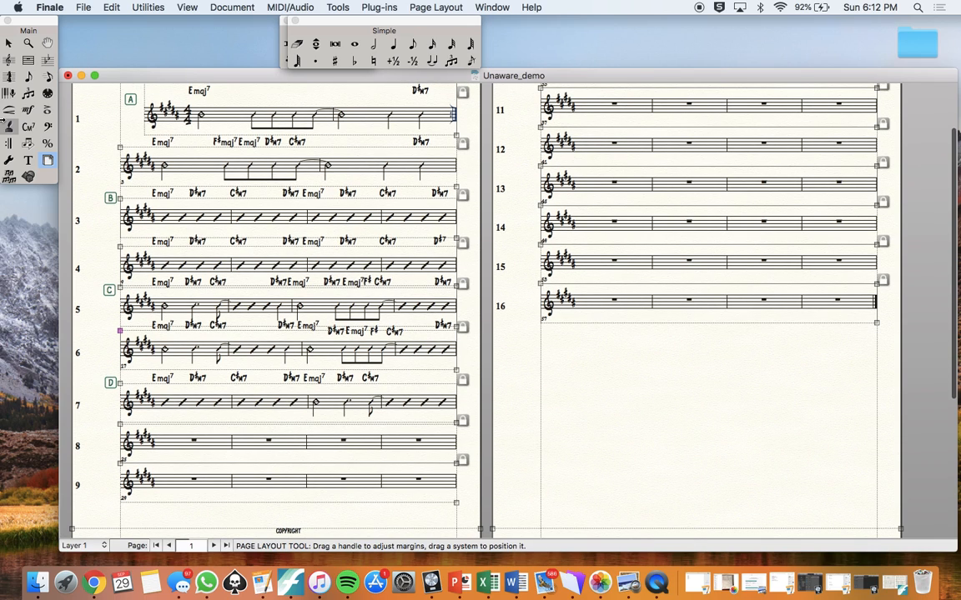
- Copy section B, measures 5 to 12 with their chord symbols, into measures 25 to 32
click(8, 43)
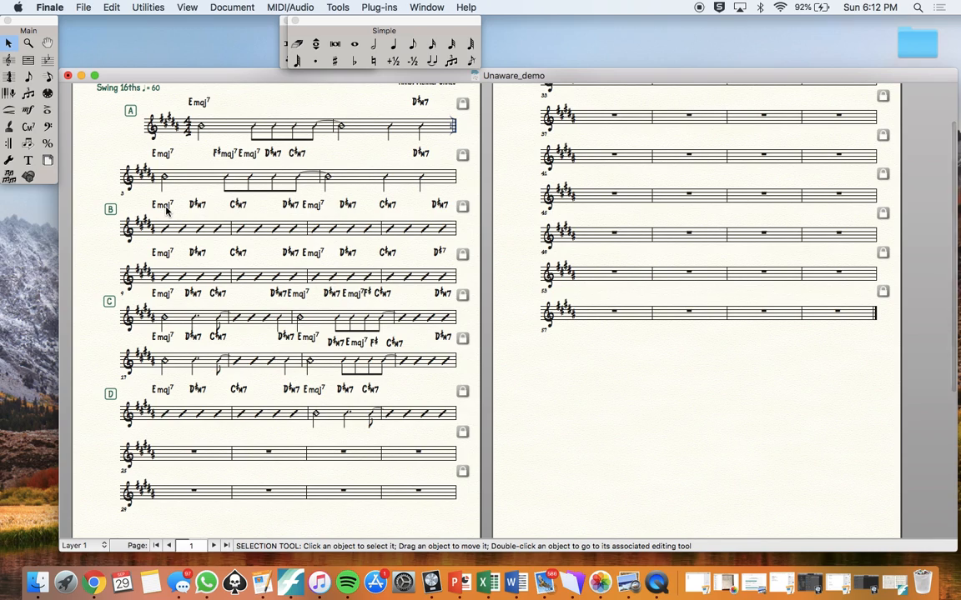
click(144, 224)
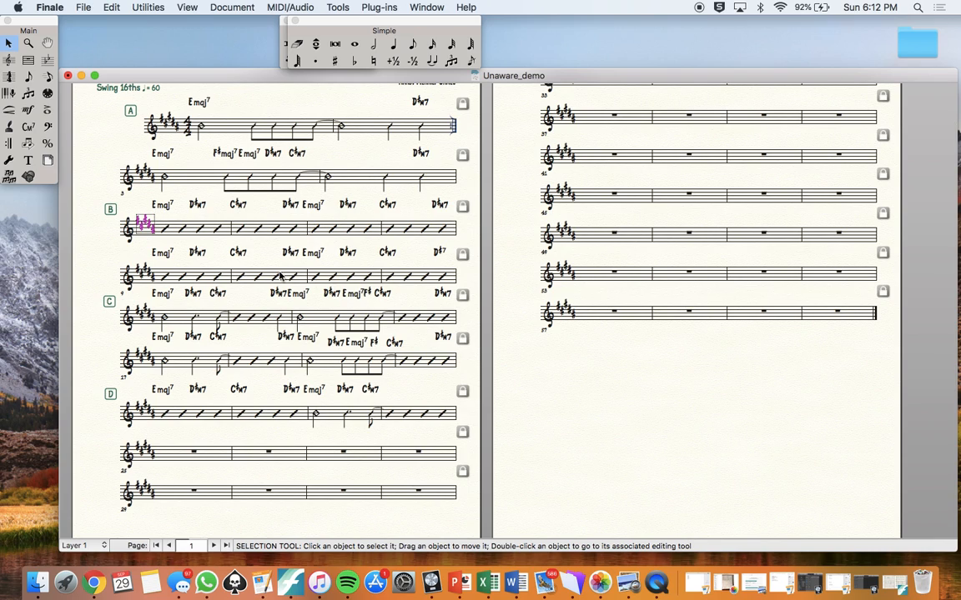
mouse_move(158, 215)
mouse_down()
mouse_move(314, 270)
mouse_move(464, 292)
mouse_up()
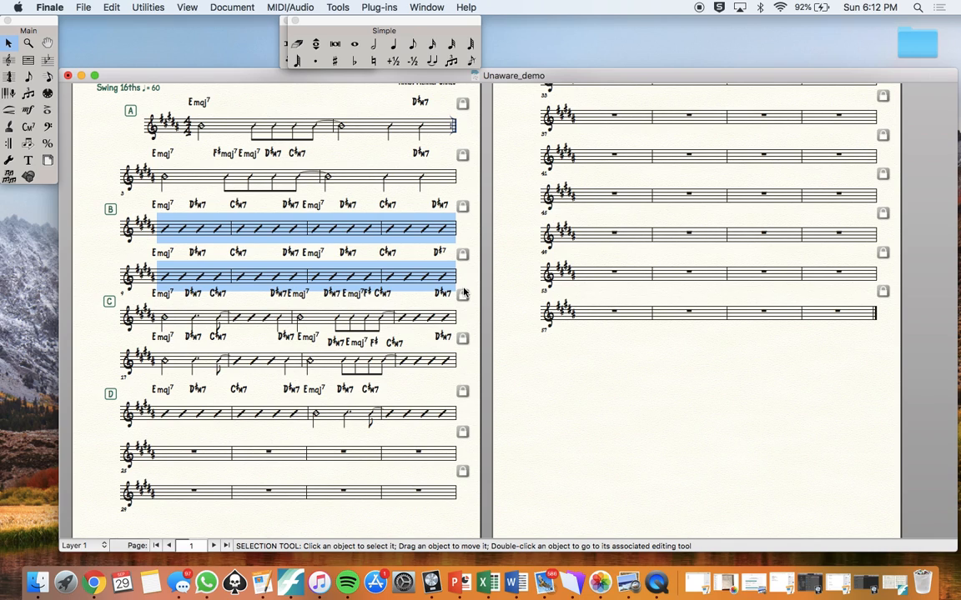
scroll(312, 379, down, 1)
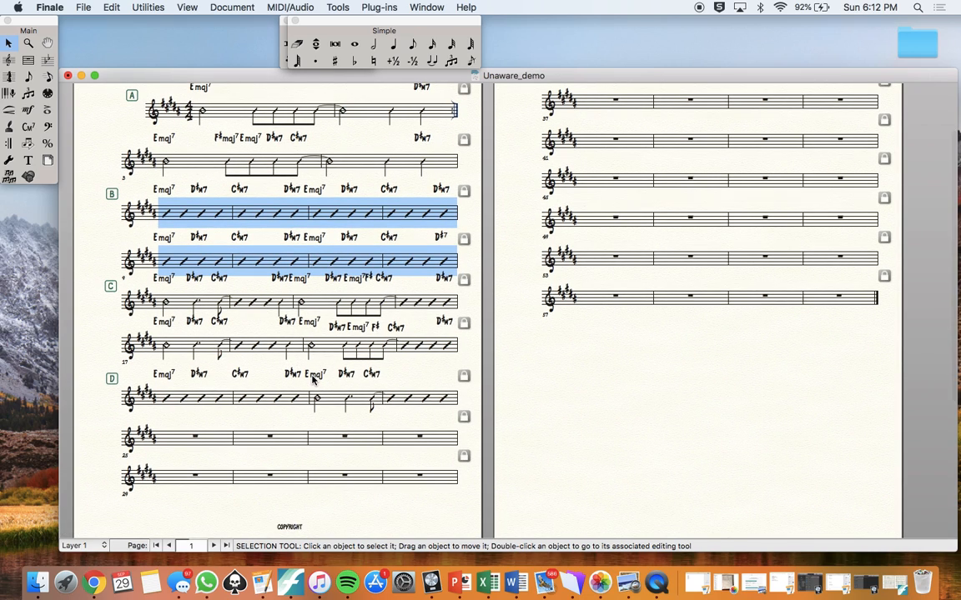
click(110, 7)
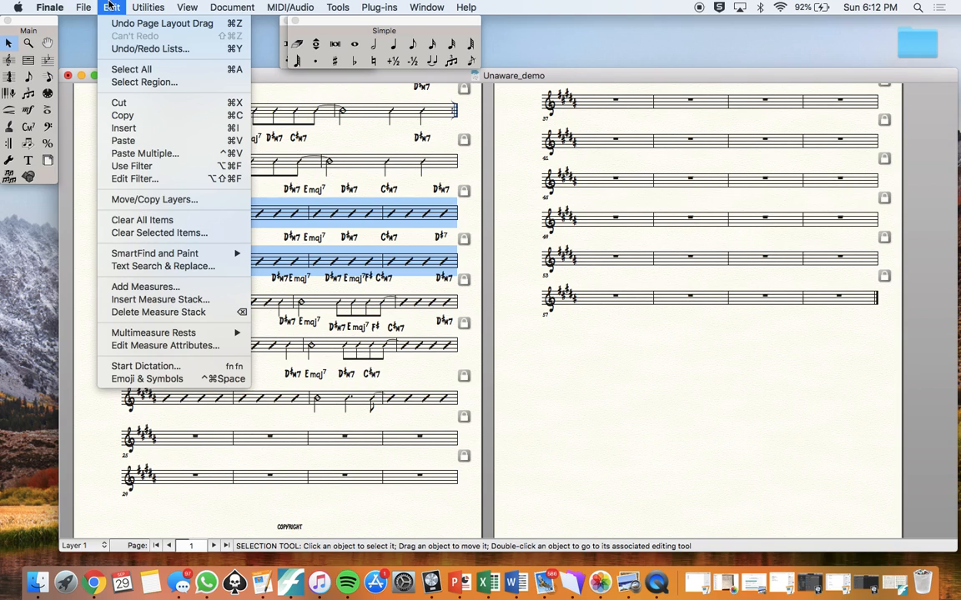
click(122, 116)
drag(354, 485, 464, 495)
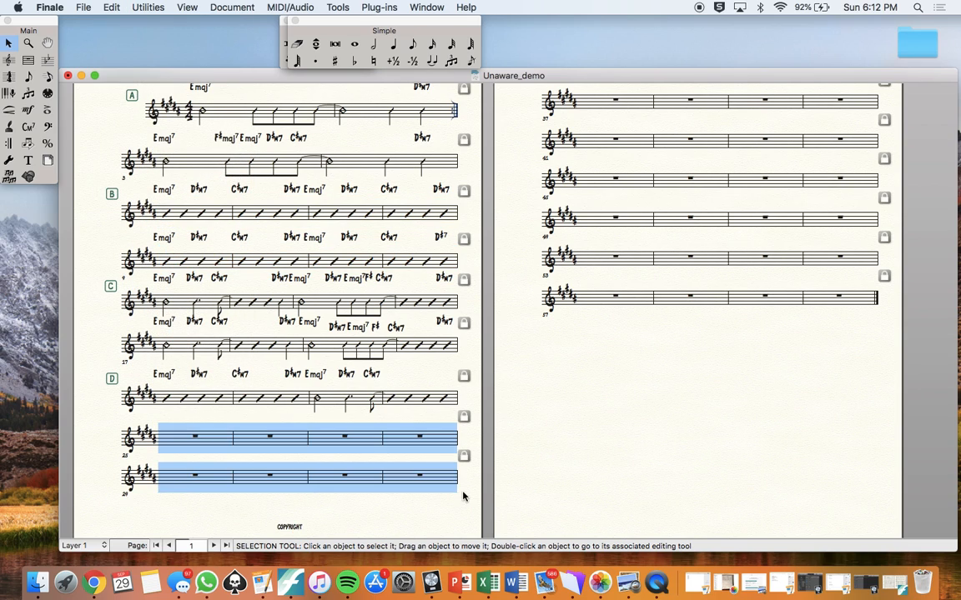
key(super+v)
click(399, 508)
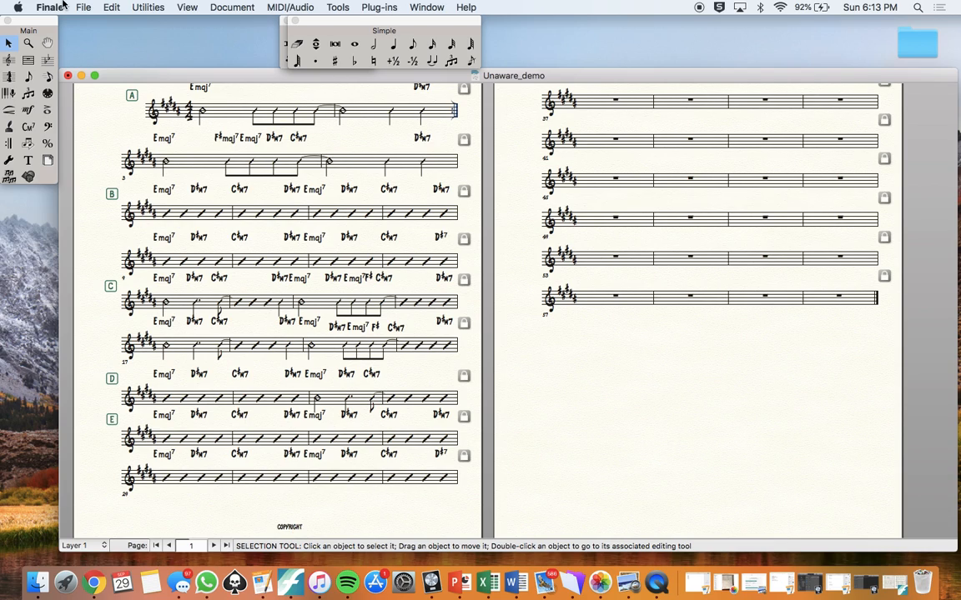
- Add a D.S. al Coda text repeat to measure 32 with the default always-jump assignment
click(8, 144)
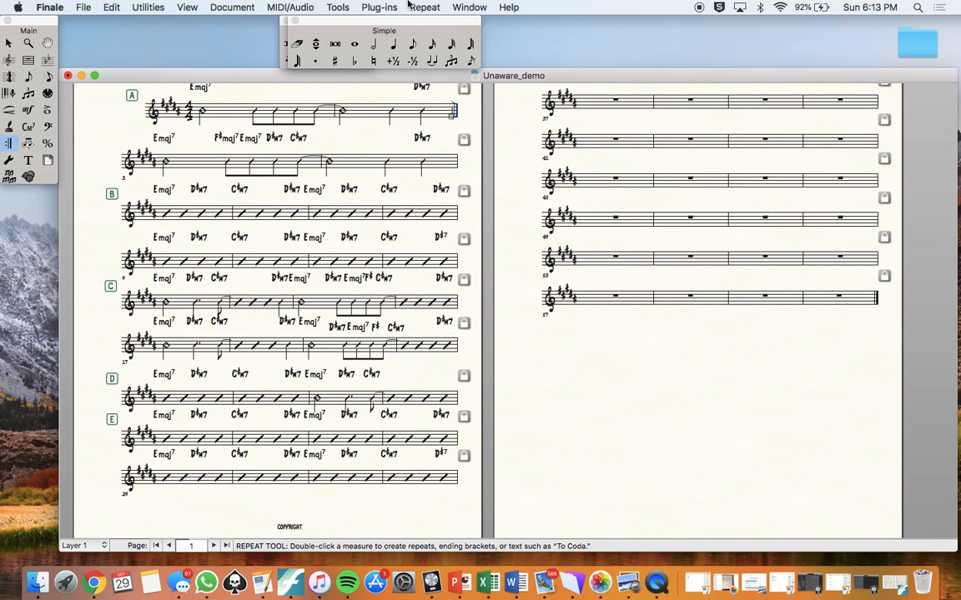
click(336, 7)
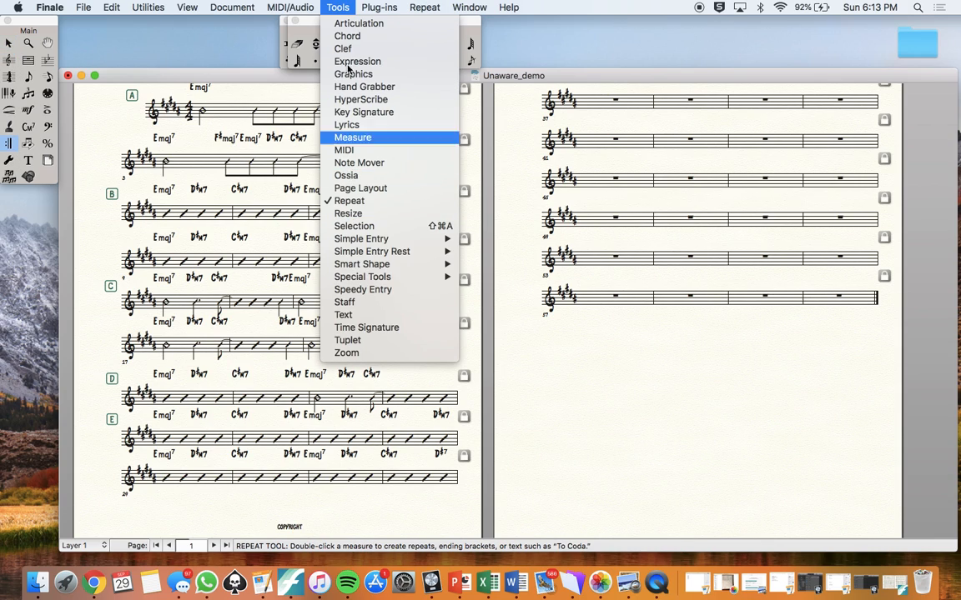
click(342, 4)
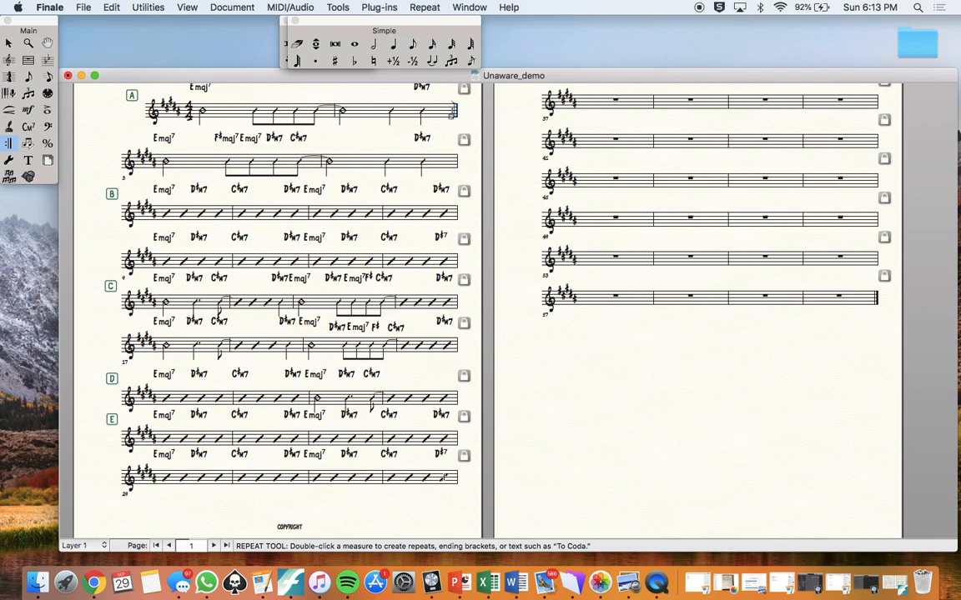
double_click(445, 480)
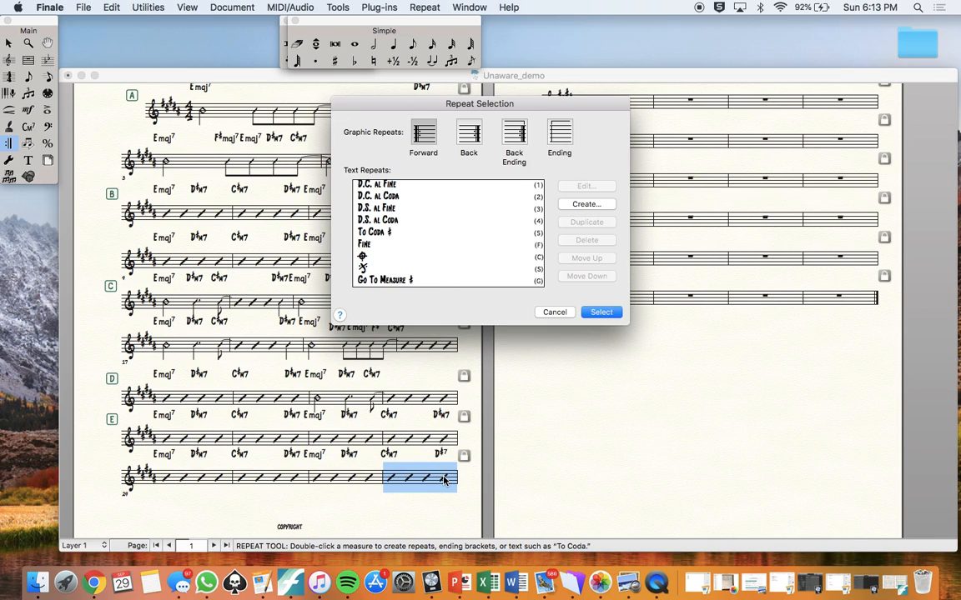
click(375, 196)
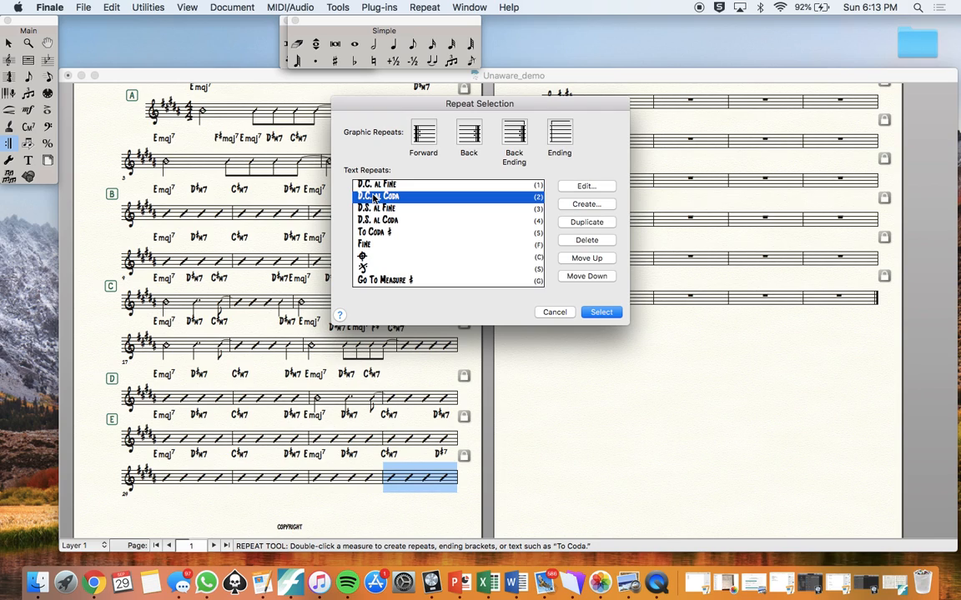
click(373, 221)
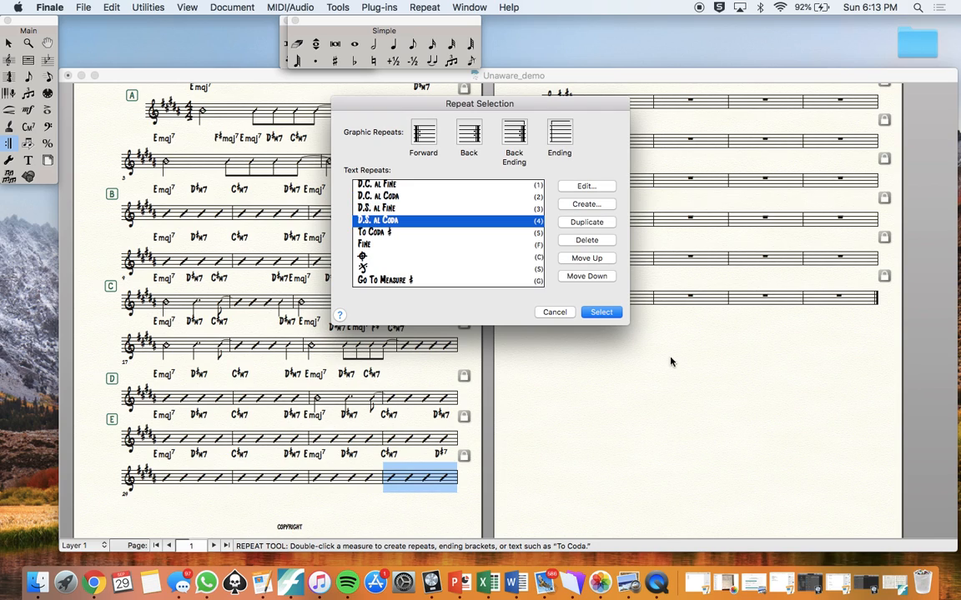
click(612, 313)
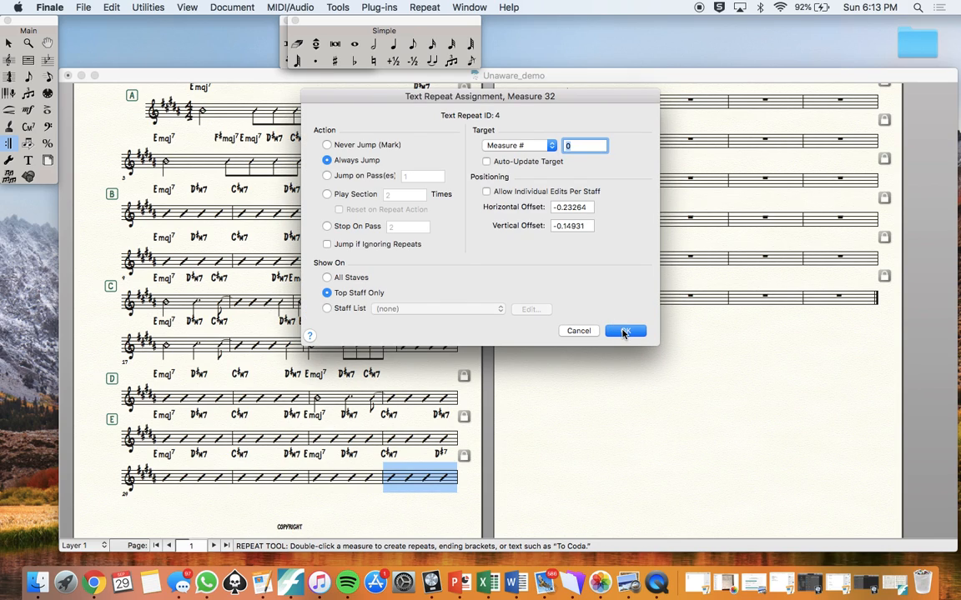
click(626, 332)
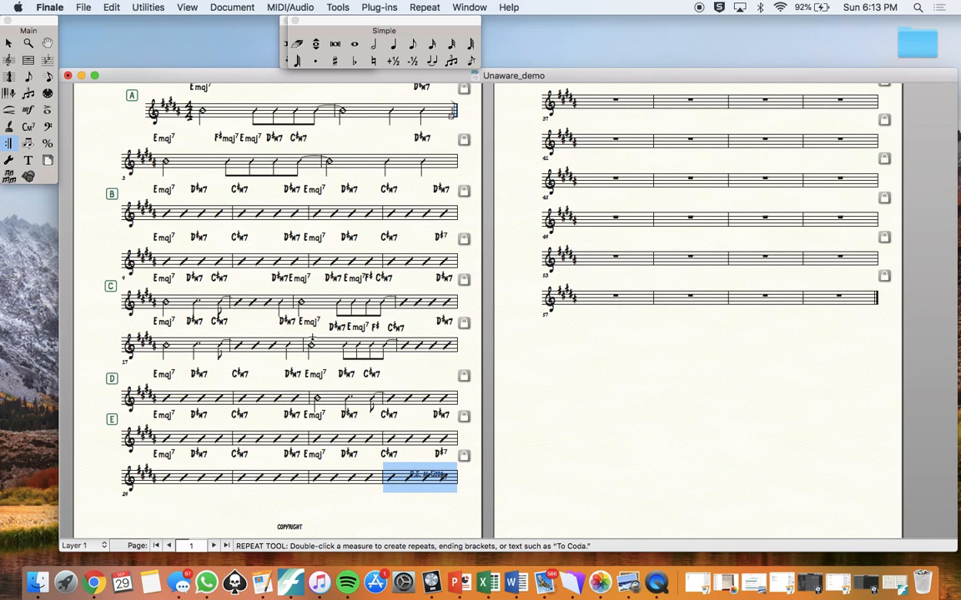
key(Escape)
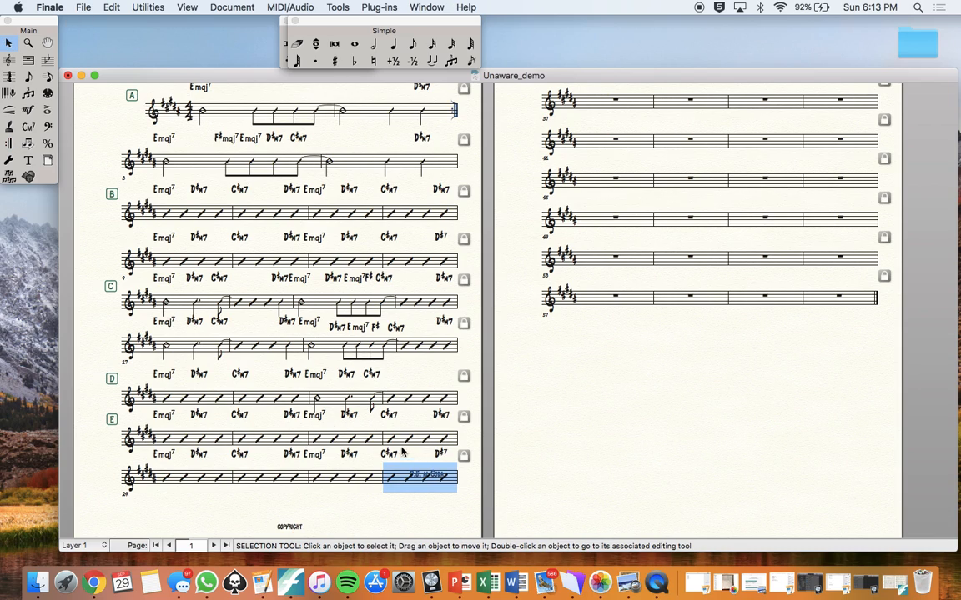
- Move the D.S. al Coda text above the end of measure 32 and lower that measure's C#m7 and D#7 chord symbols beneath it
drag(423, 477, 421, 487)
click(425, 510)
key(super+z)
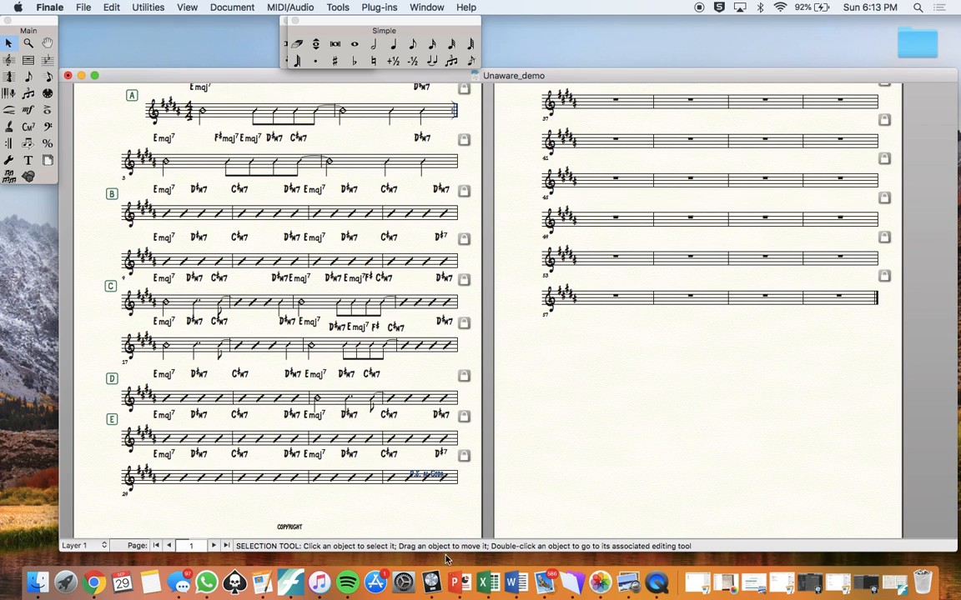
scroll(434, 534, down, 1)
drag(425, 473, 439, 450)
click(442, 476)
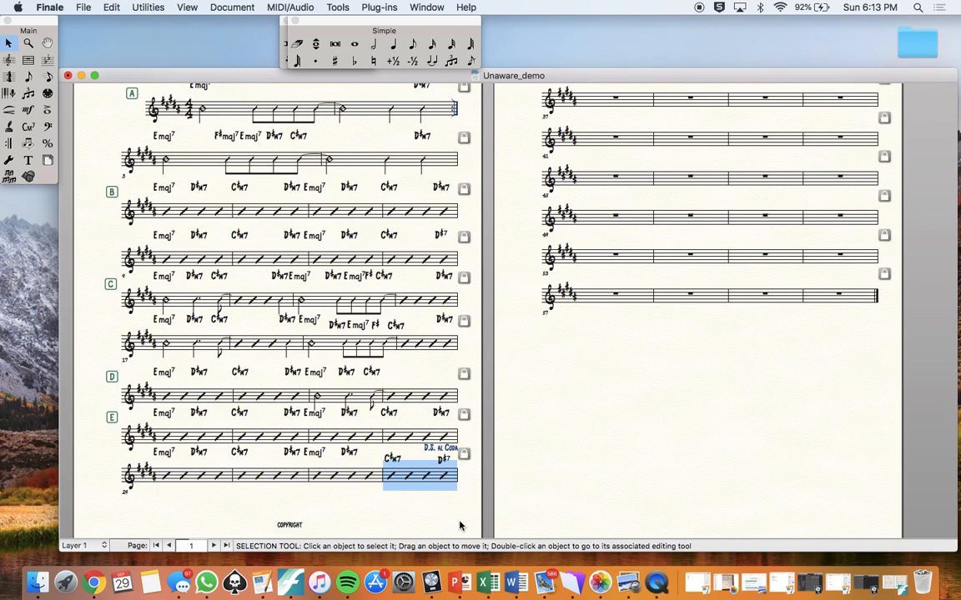
click(444, 507)
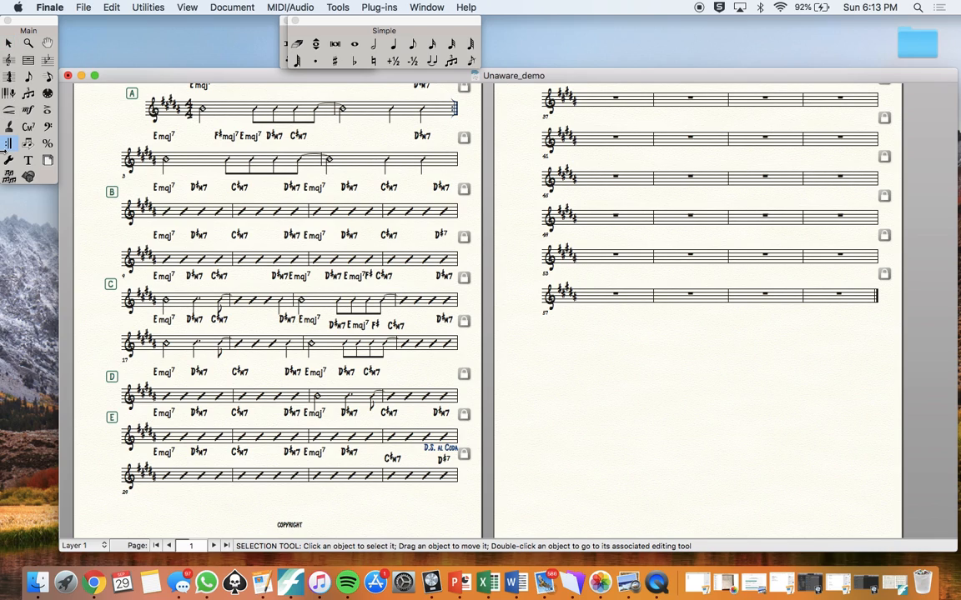
- Add a segno sign to measure 13 and place it above the clef at the start of section C
click(8, 142)
double_click(175, 307)
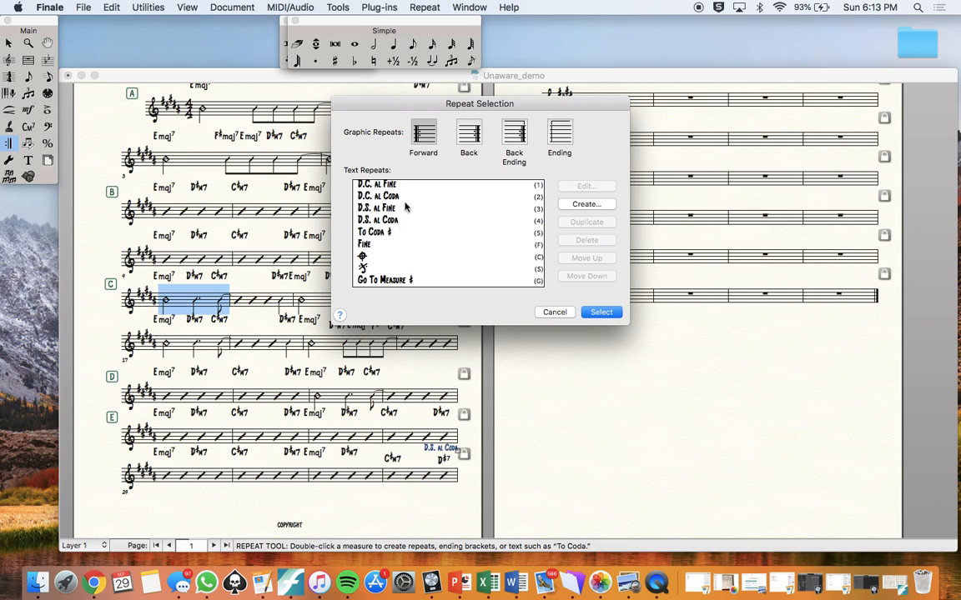
click(363, 270)
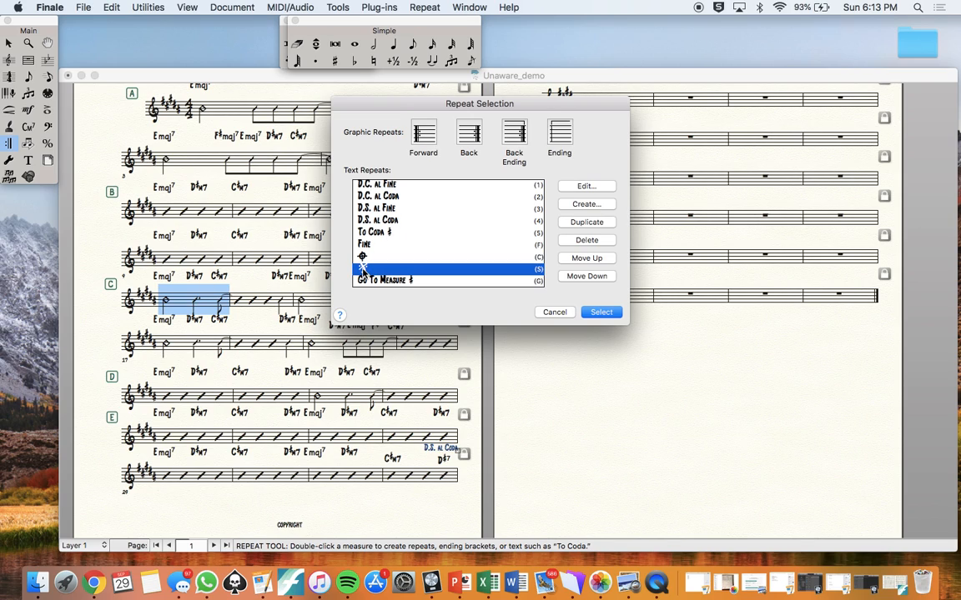
click(610, 314)
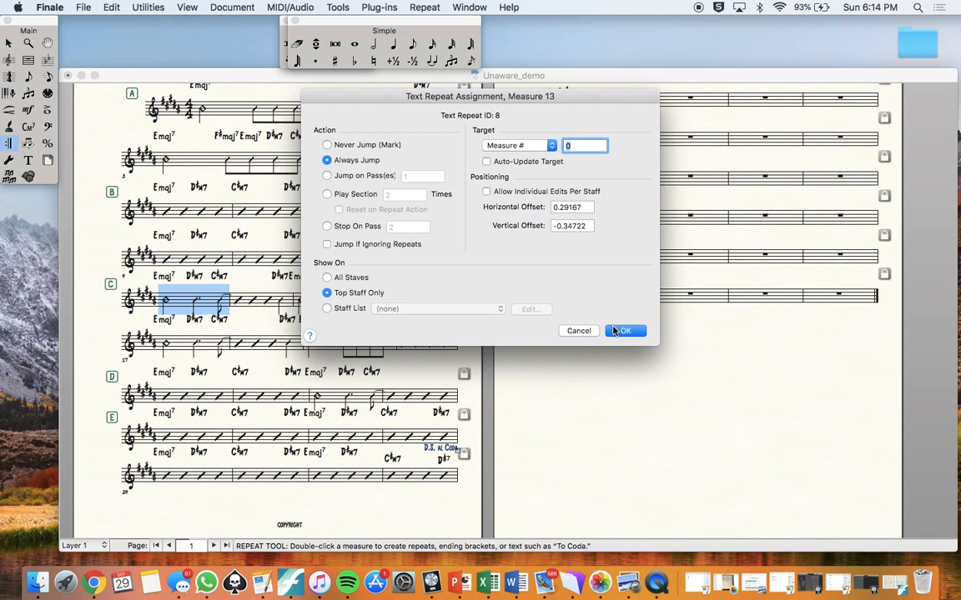
click(615, 332)
click(192, 317)
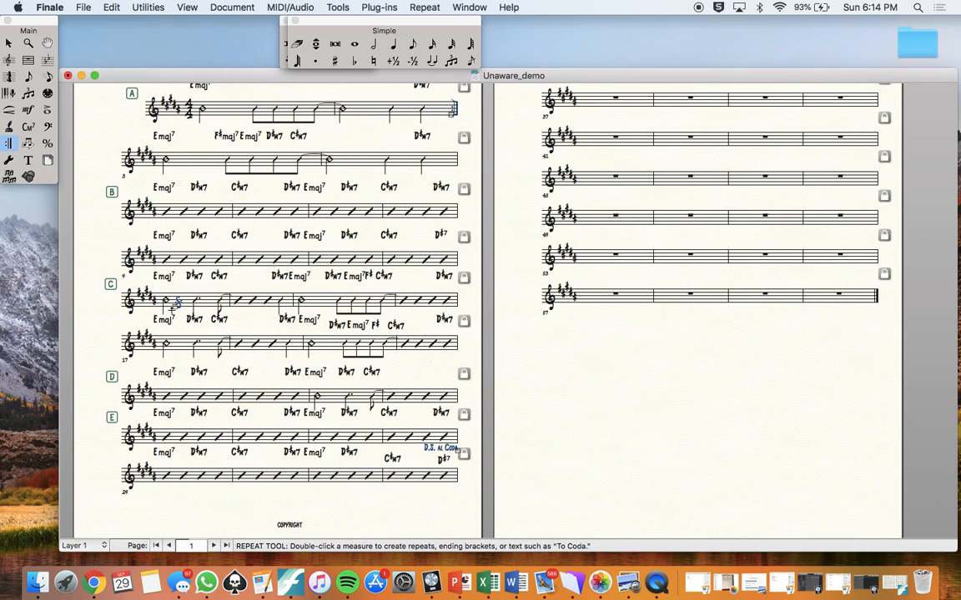
drag(173, 306, 140, 281)
- Add a To Coda text repeat to measure 20, place it above the end of the staff, and lower the D#m7 chord symbol beneath it
double_click(425, 343)
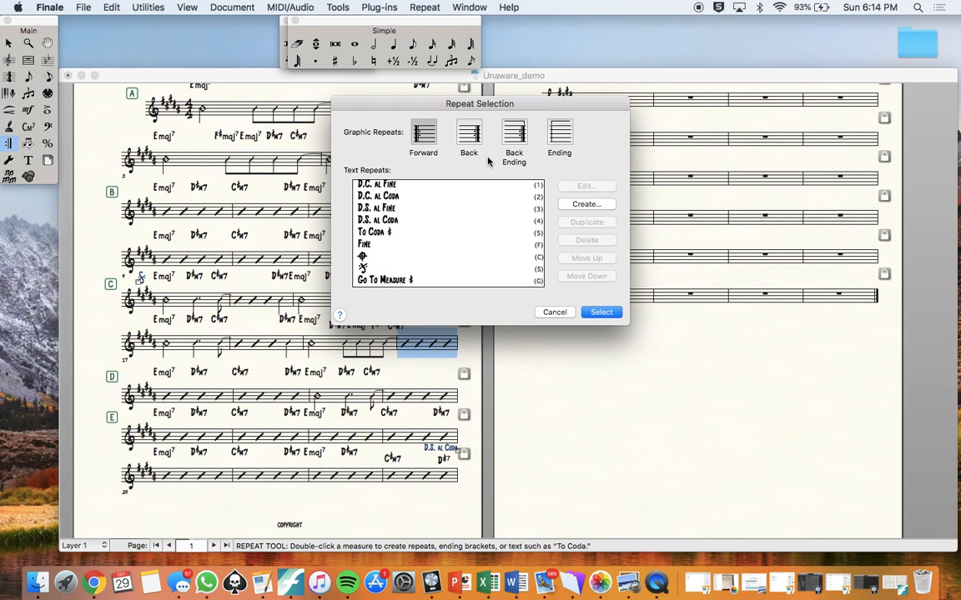
click(387, 233)
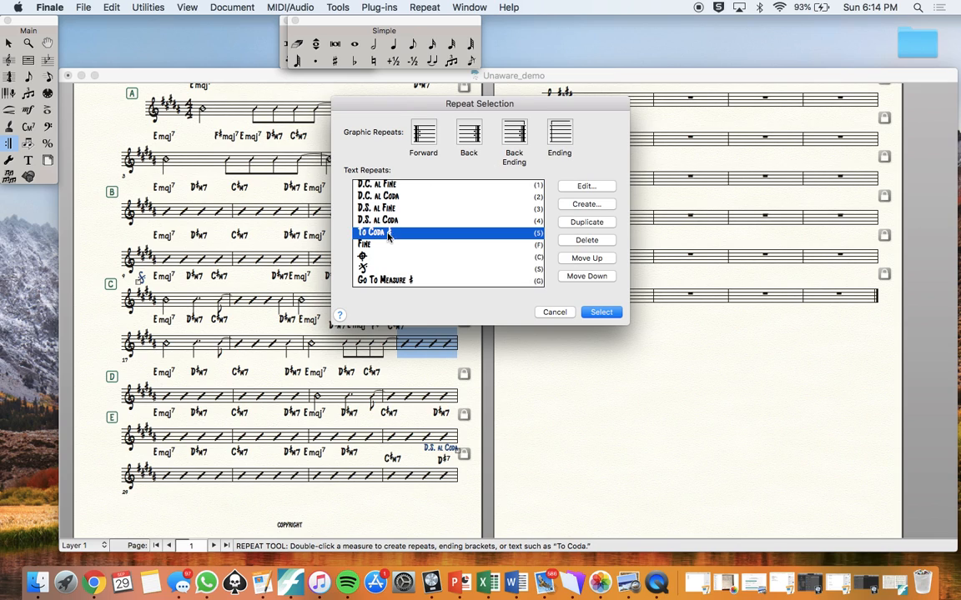
click(592, 312)
click(621, 331)
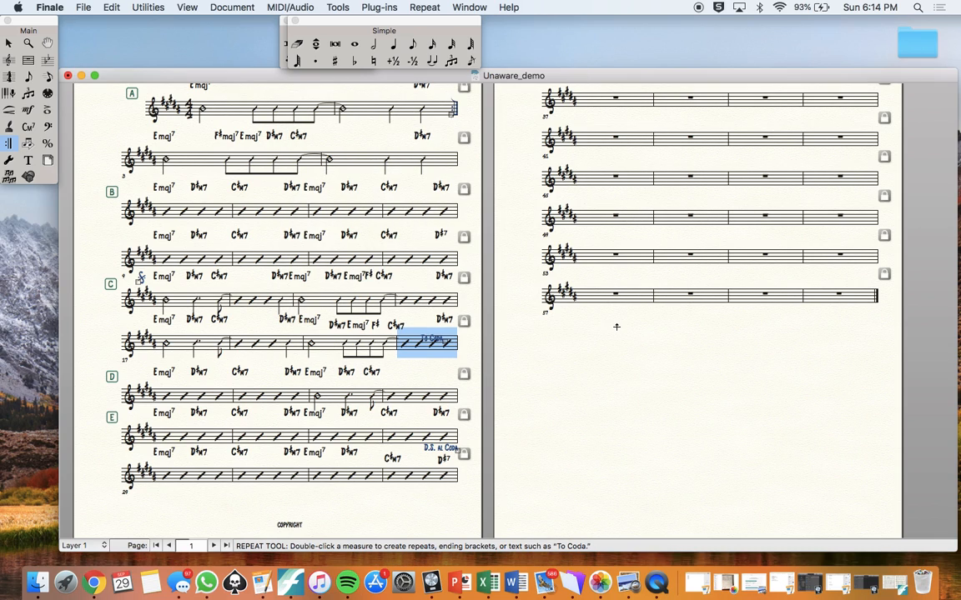
drag(446, 342, 457, 314)
key(Escape)
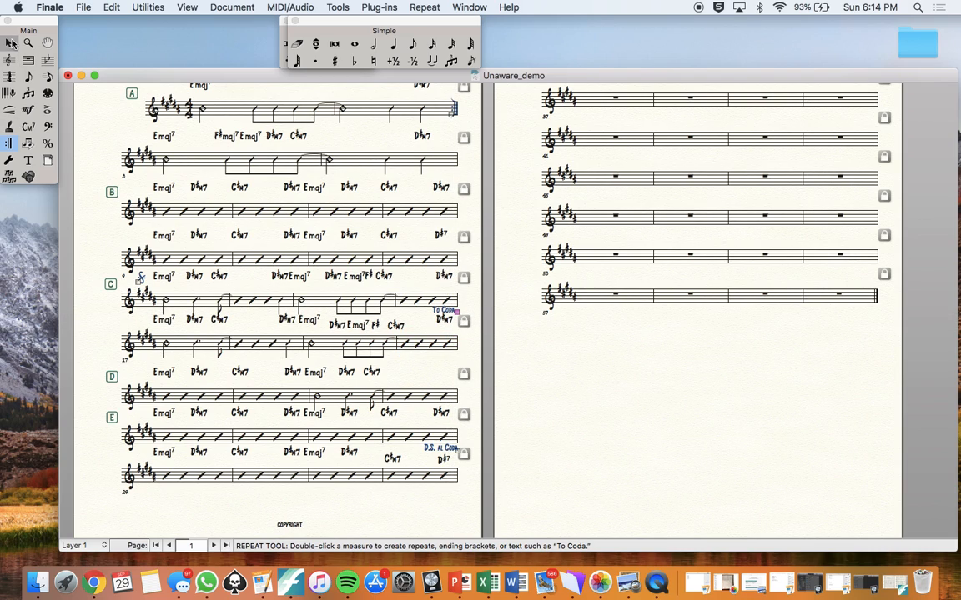
drag(444, 321, 448, 317)
click(618, 360)
- Add a coda symbol to measure 33 and place it above the key signature of page 2's first system
scroll(618, 360, up, 5)
scroll(617, 360, right, 4)
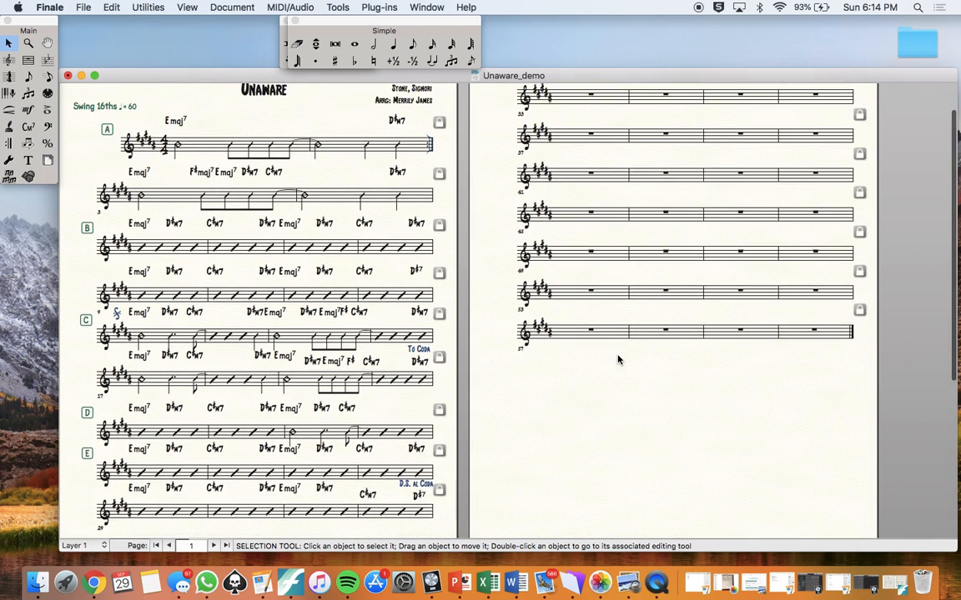
click(9, 143)
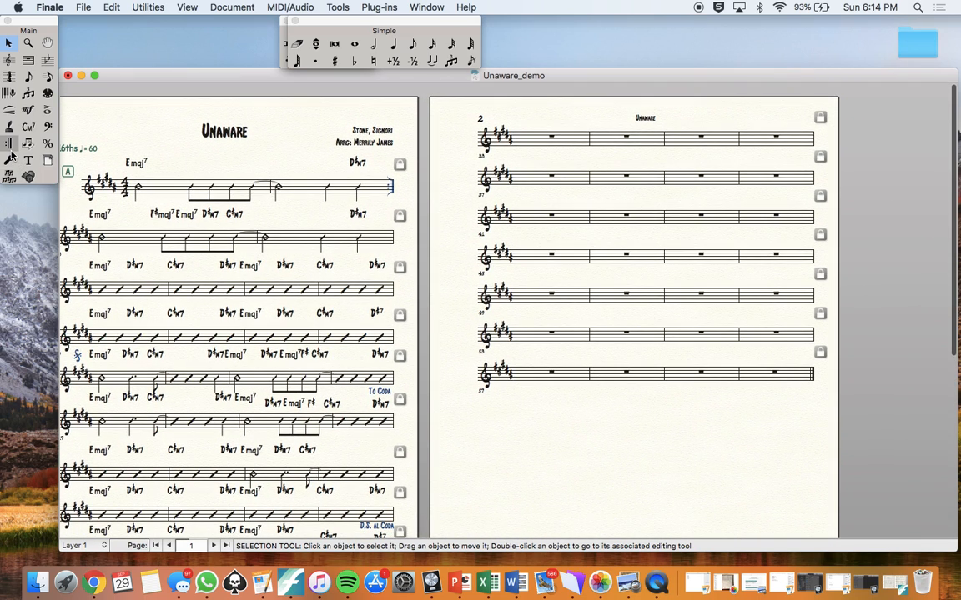
double_click(528, 127)
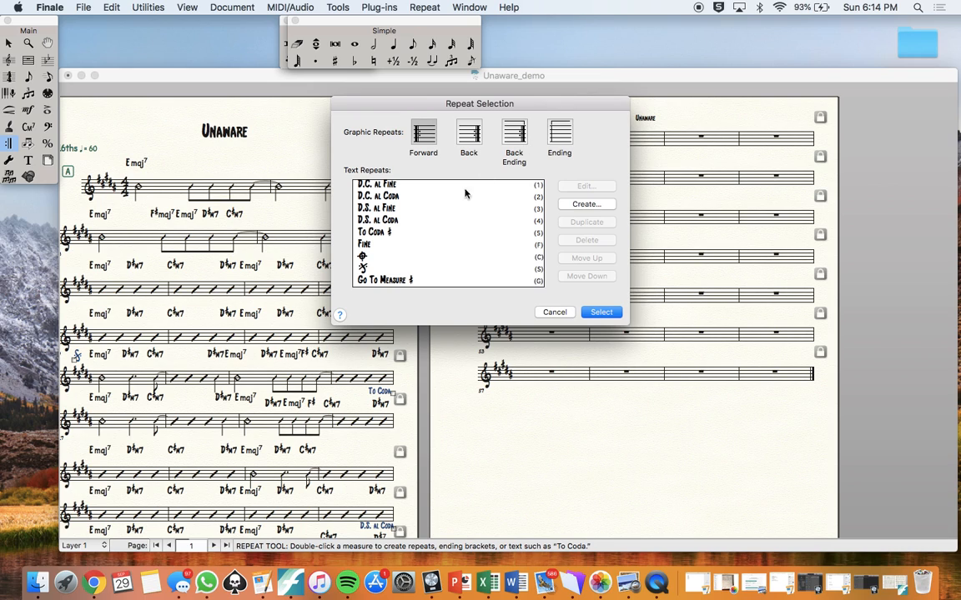
click(365, 257)
click(602, 311)
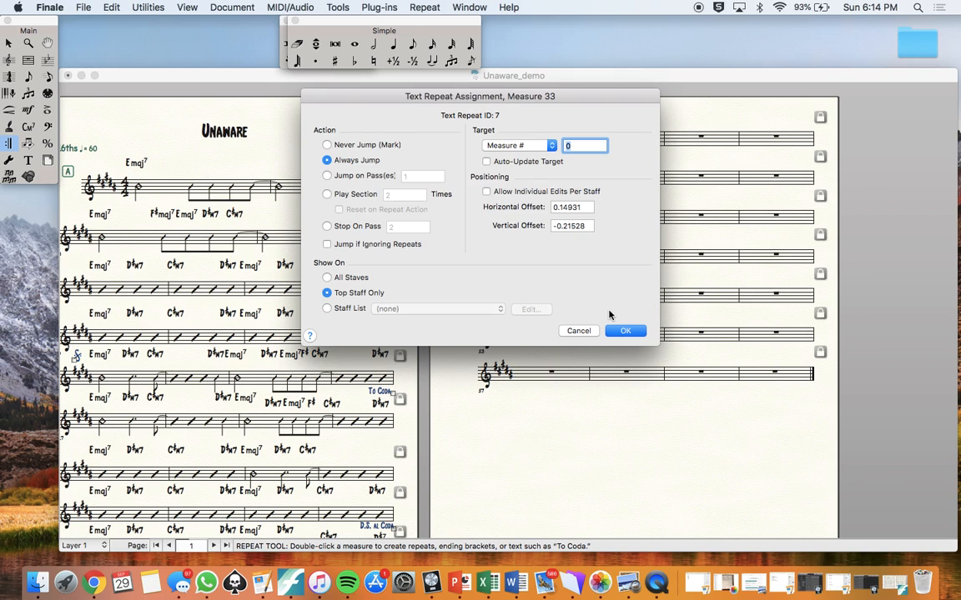
click(621, 330)
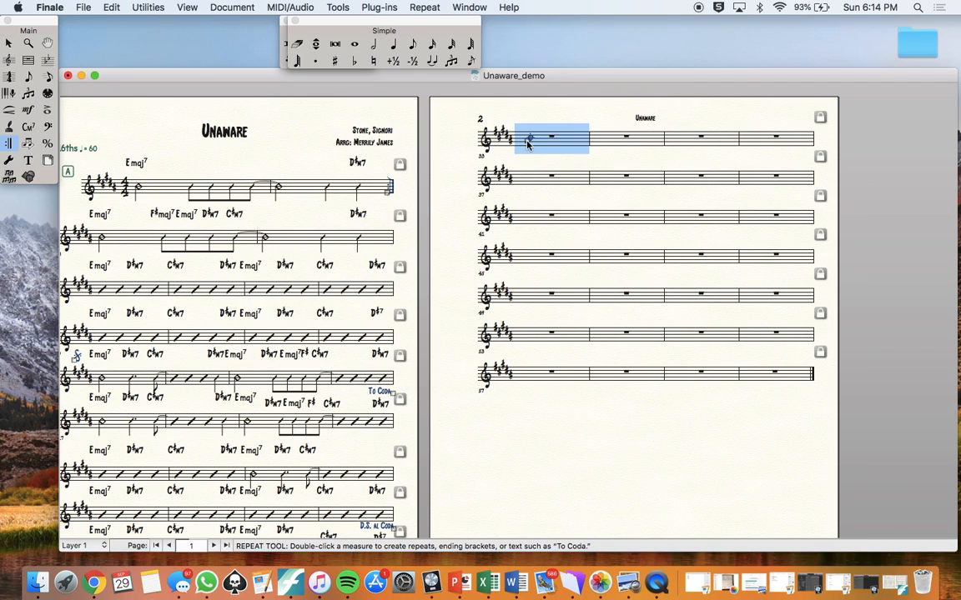
drag(527, 140, 501, 118)
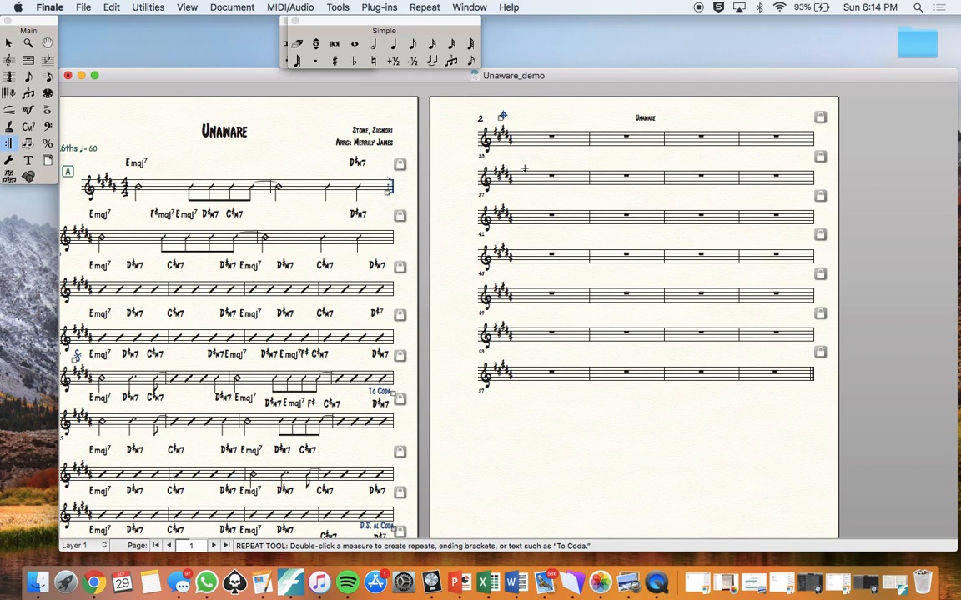
- Copy section D, measures 21 to 24 with their chord symbols, into measures 33 to 36 on page 2
scroll(320, 292, down, 5)
scroll(320, 292, left, 3)
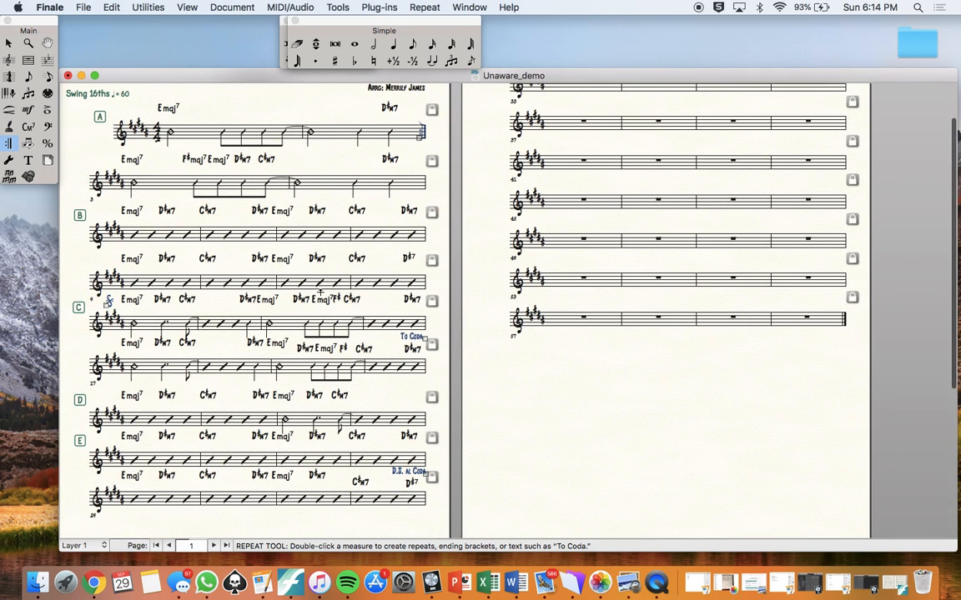
click(8, 43)
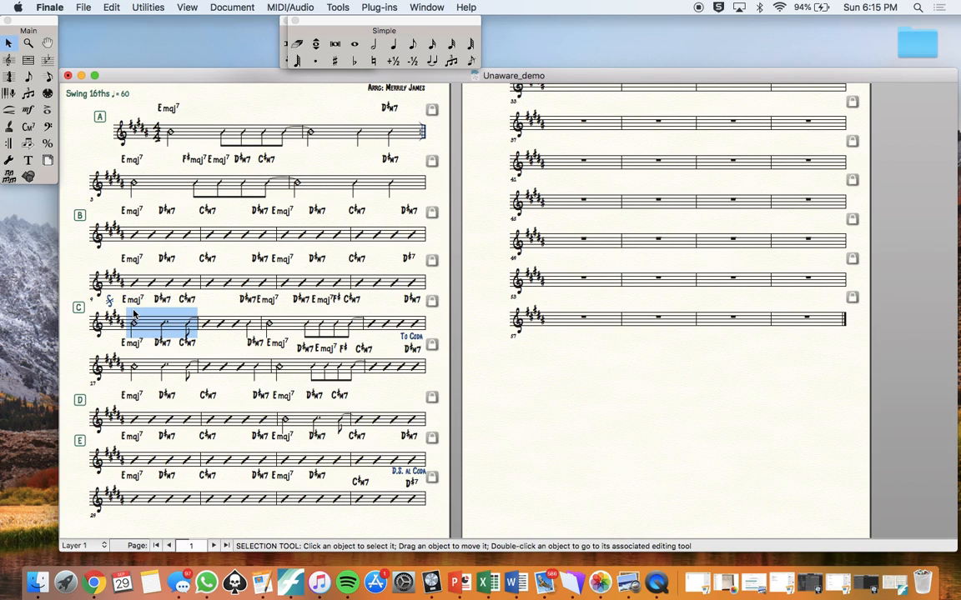
drag(127, 395, 427, 431)
click(135, 408)
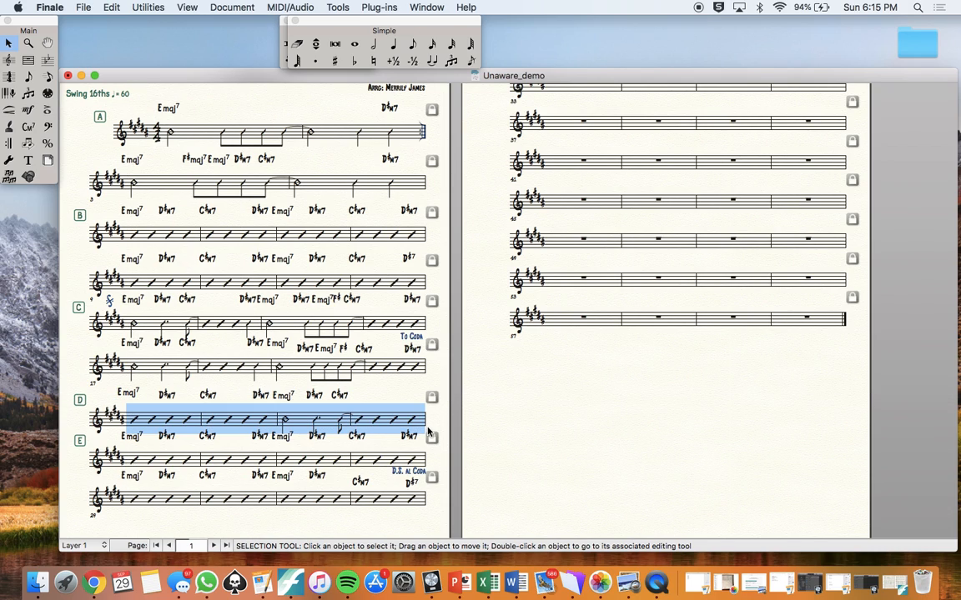
scroll(692, 397, up, 3)
scroll(692, 397, right, 3)
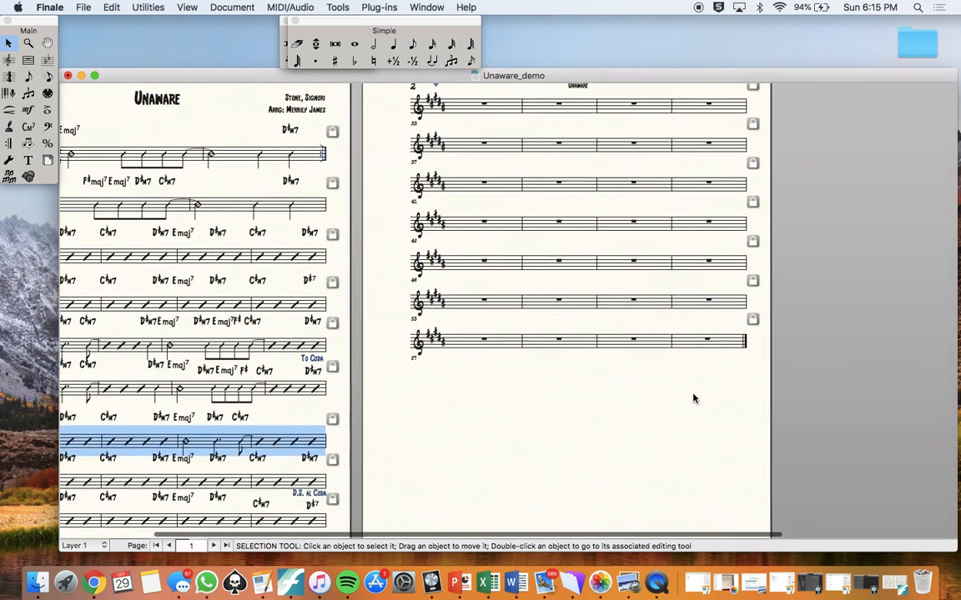
drag(395, 109, 745, 156)
key(super+v)
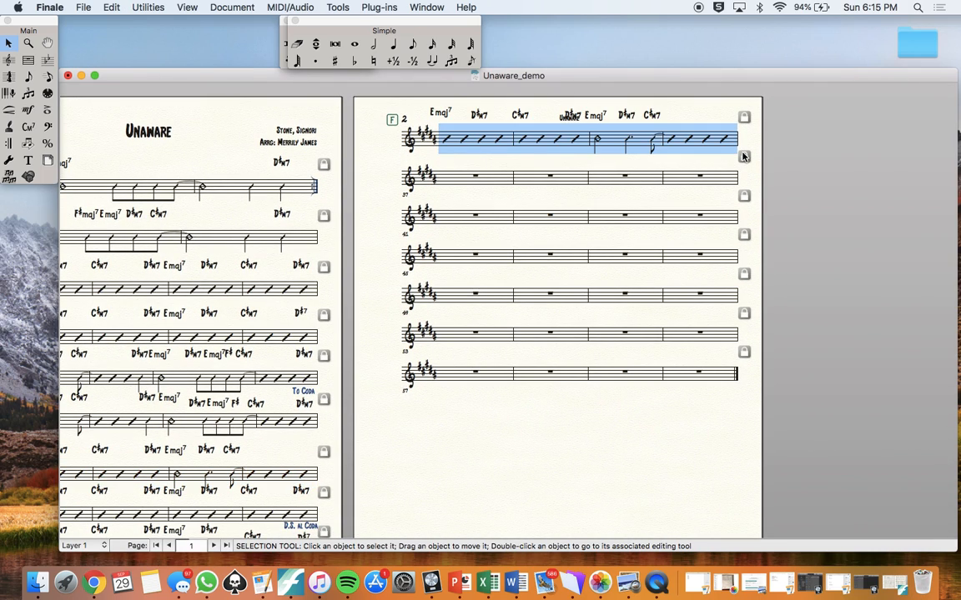
- Paste the copied section D music into measures 37 to 40 as well
click(624, 177)
drag(440, 159, 754, 194)
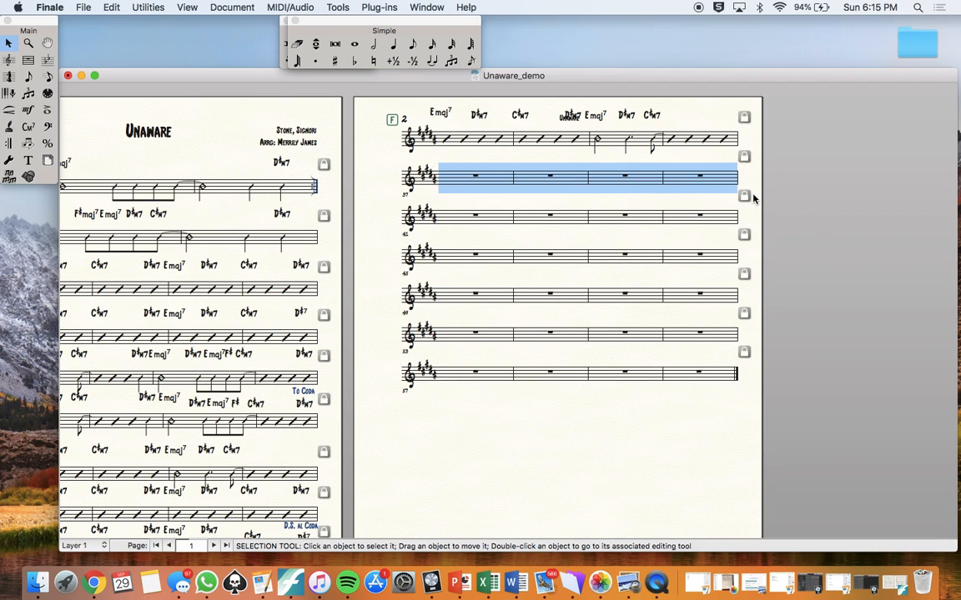
key(super+v)
click(638, 233)
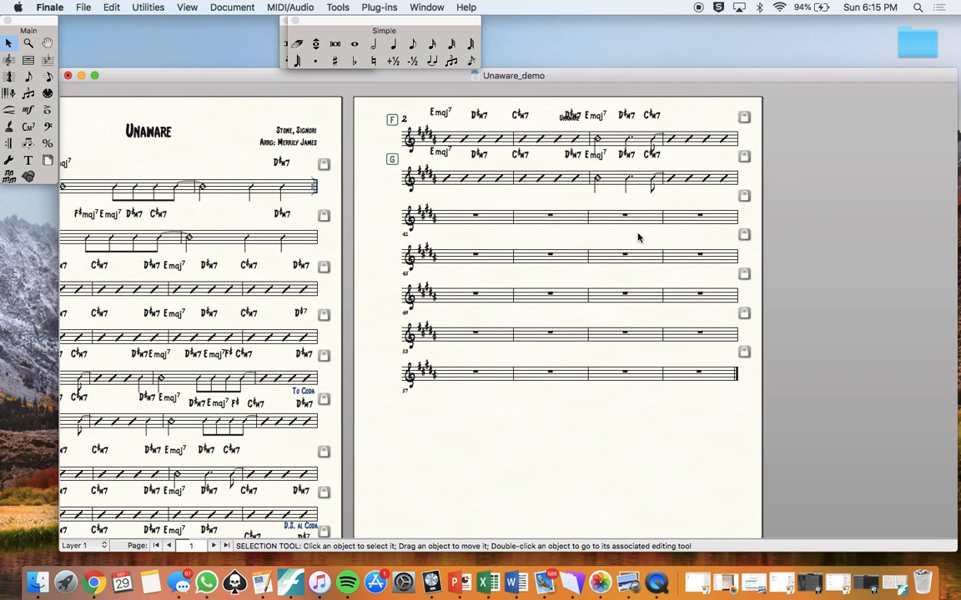
- Shift page 2's systems down, starting from system 10, so the first chord symbols clear the page header
click(47, 160)
drag(479, 161, 479, 190)
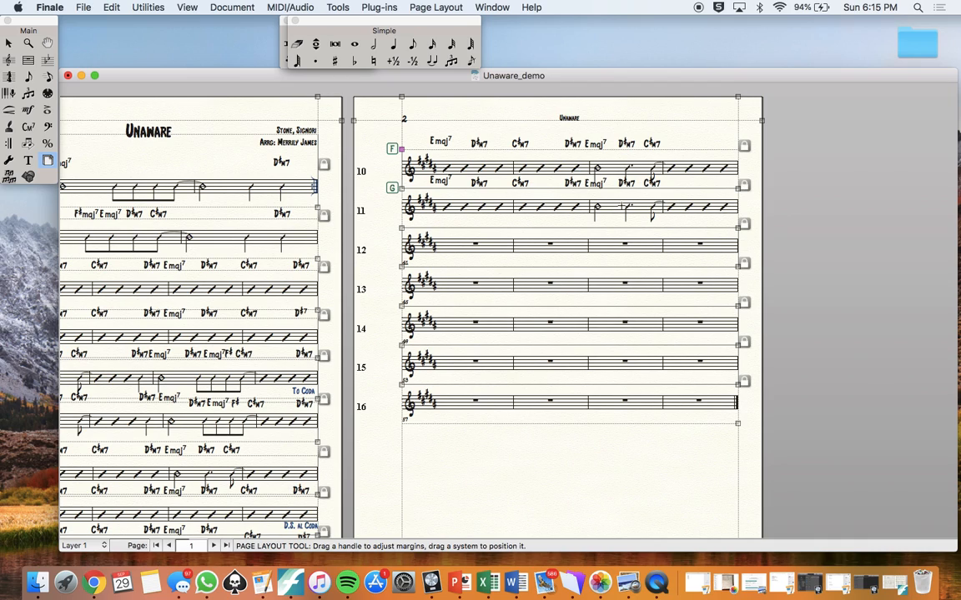
click(9, 41)
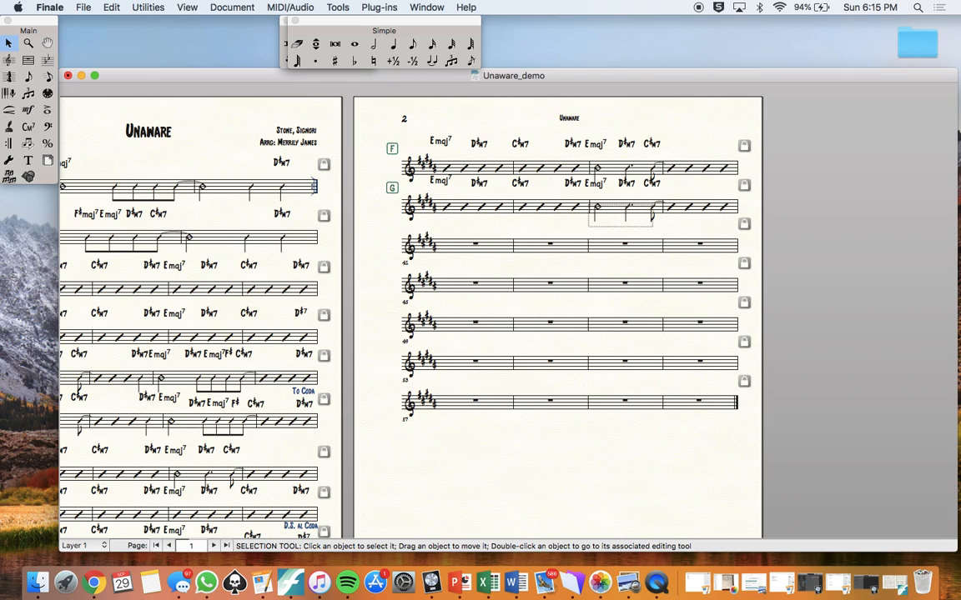
- Replace measure 39's rhythm on page 2 with the plain slashes of measure 40
click(594, 200)
click(627, 252)
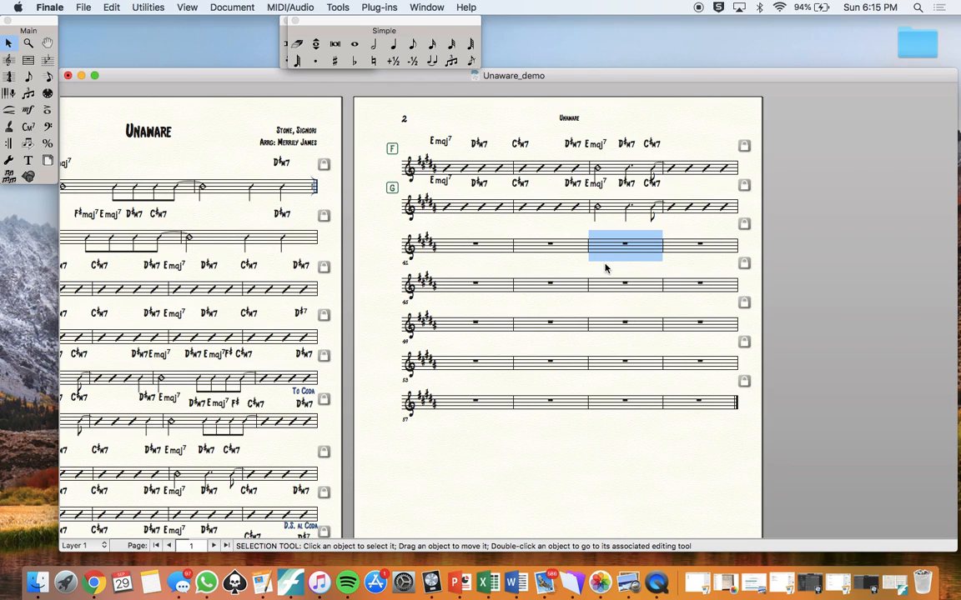
click(604, 264)
drag(590, 225, 739, 190)
click(666, 223)
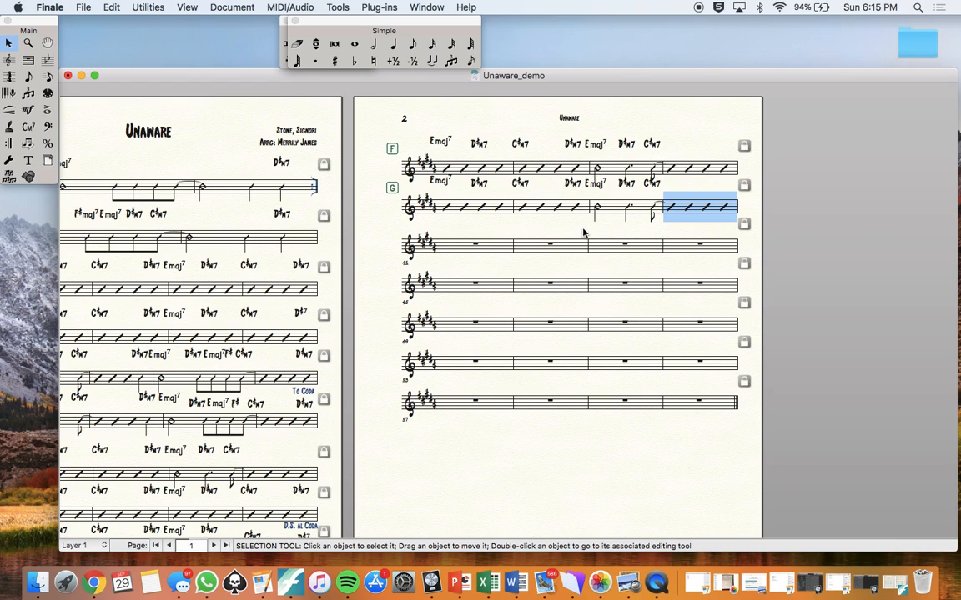
drag(585, 228, 661, 198)
key(super+v)
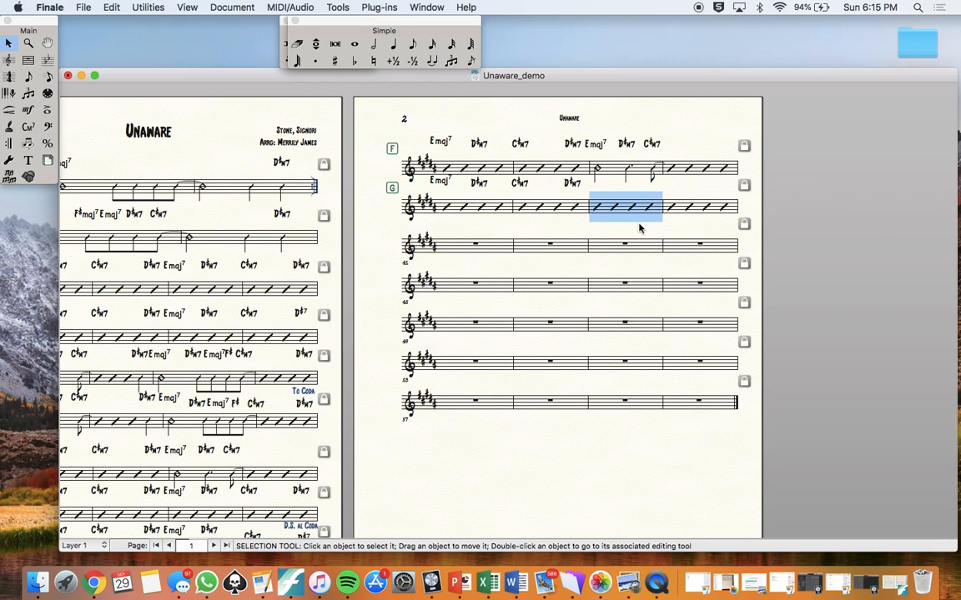
click(640, 228)
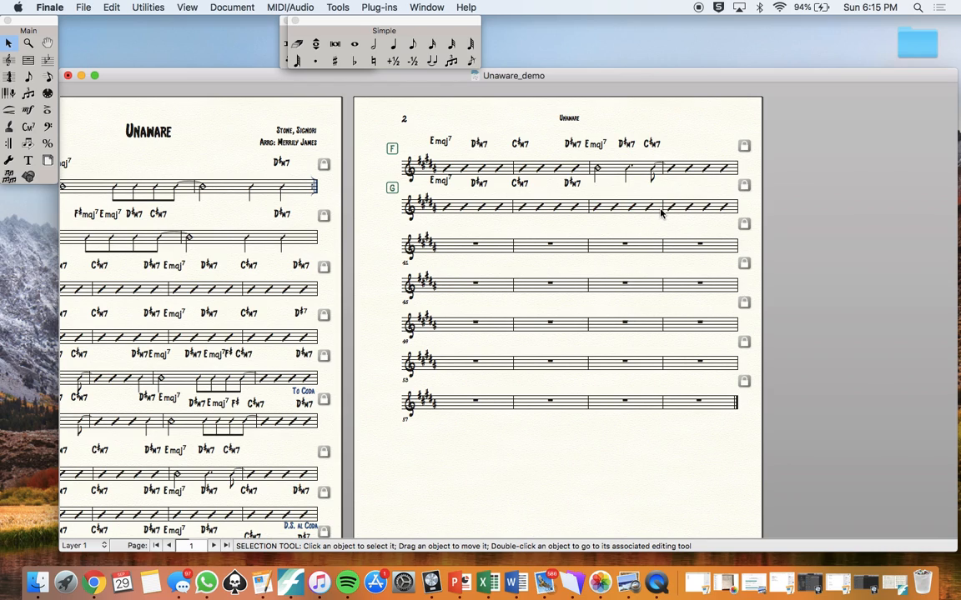
- Enter the chord symbols Emaj7 and D#m7 above measure 39
click(28, 126)
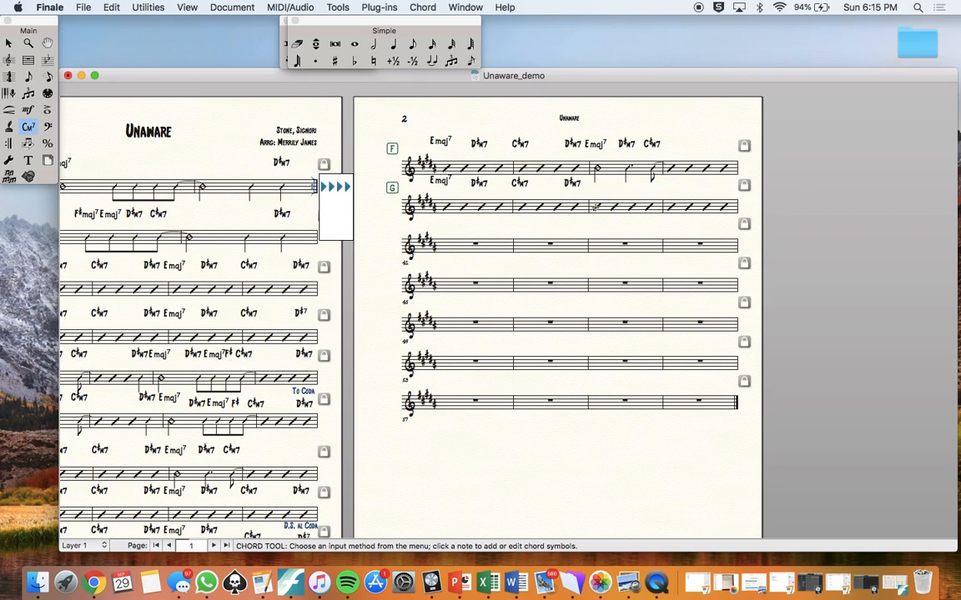
text(Emaj7)
key(Return)
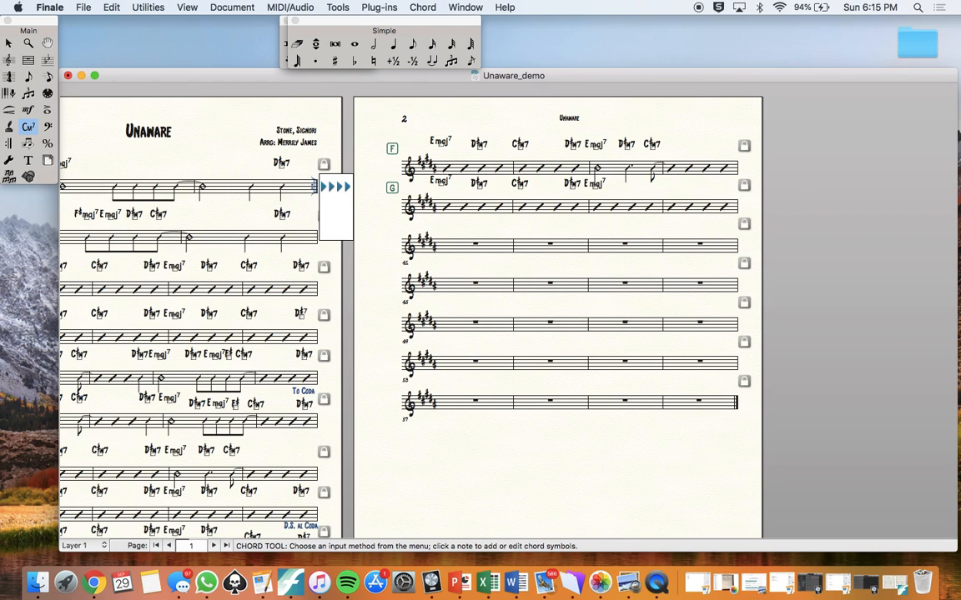
text(#m7)
- Enter the chord symbols D#7sus and D#7 above measure 40
text(D#sus)
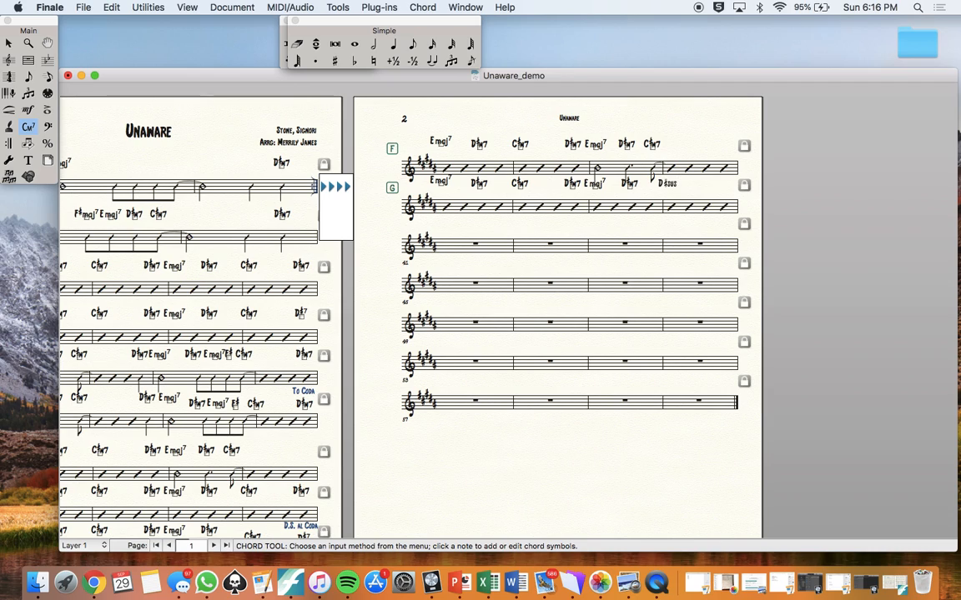
key(BackSpace)
key(BackSpace)
key(BackSpace)
text(7sus)
key(space)
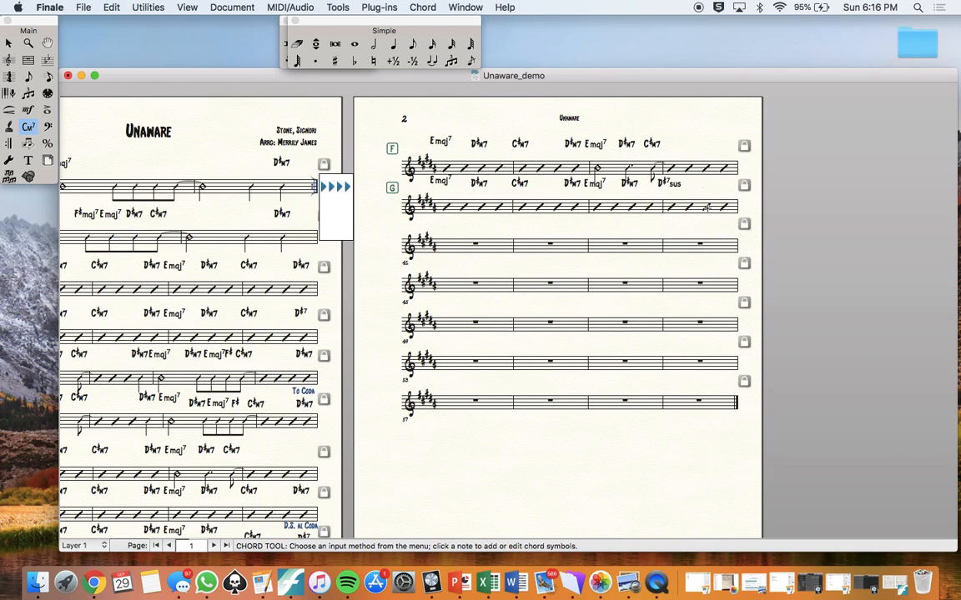
text(D#7)
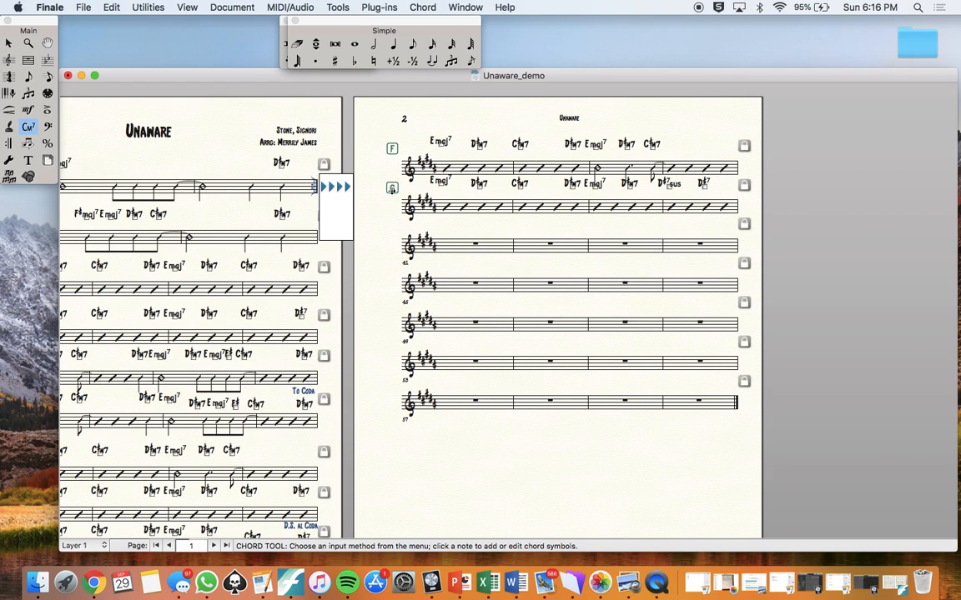
key(Escape)
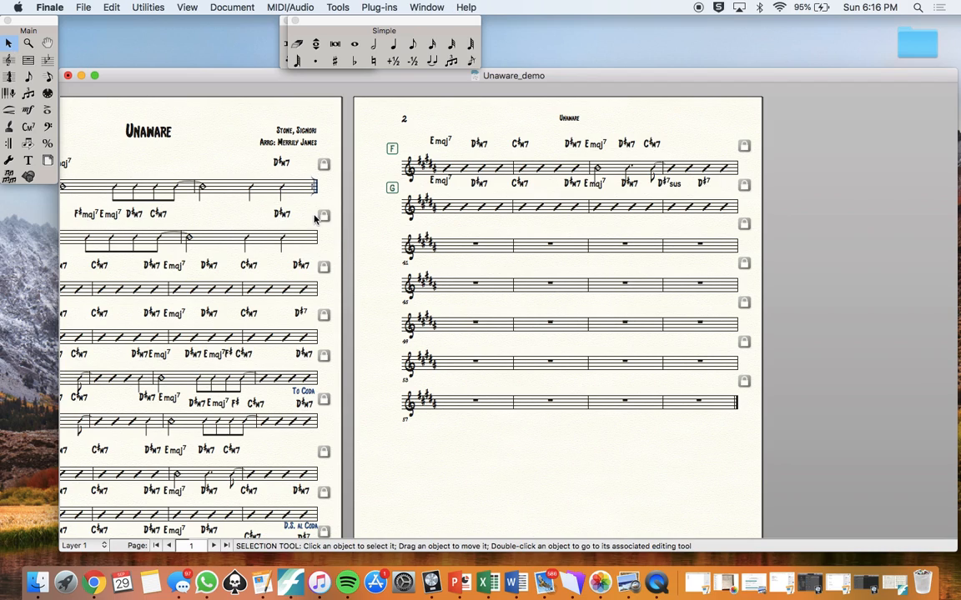
- Move rehearsal mark G down beside the system that starts at measure 41
drag(397, 188, 383, 231)
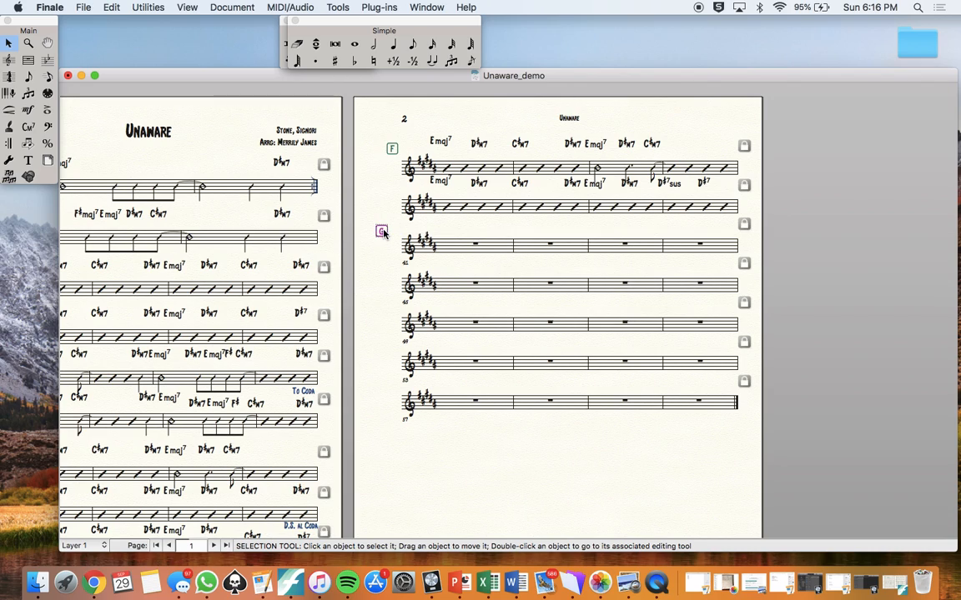
click(451, 235)
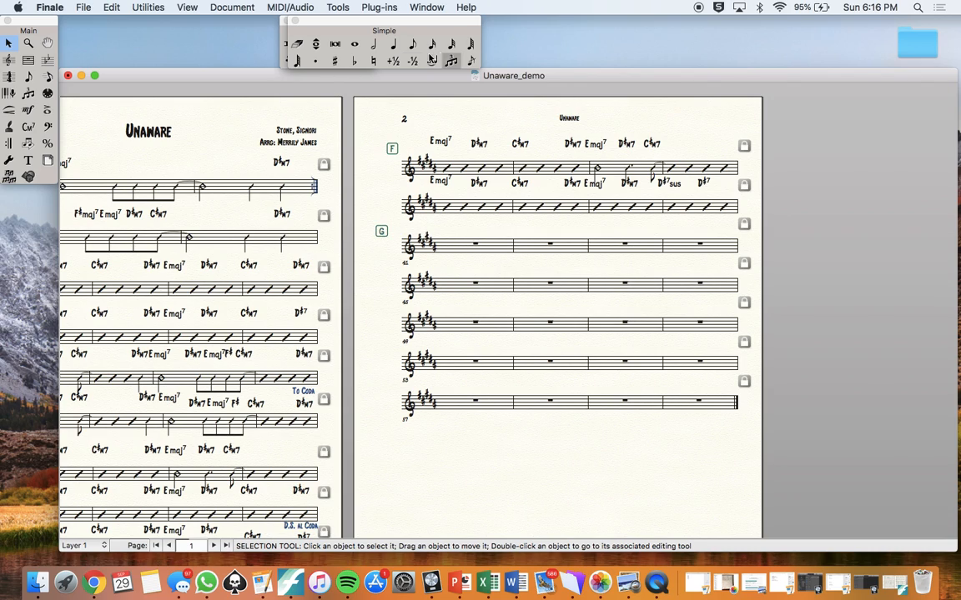
click(393, 46)
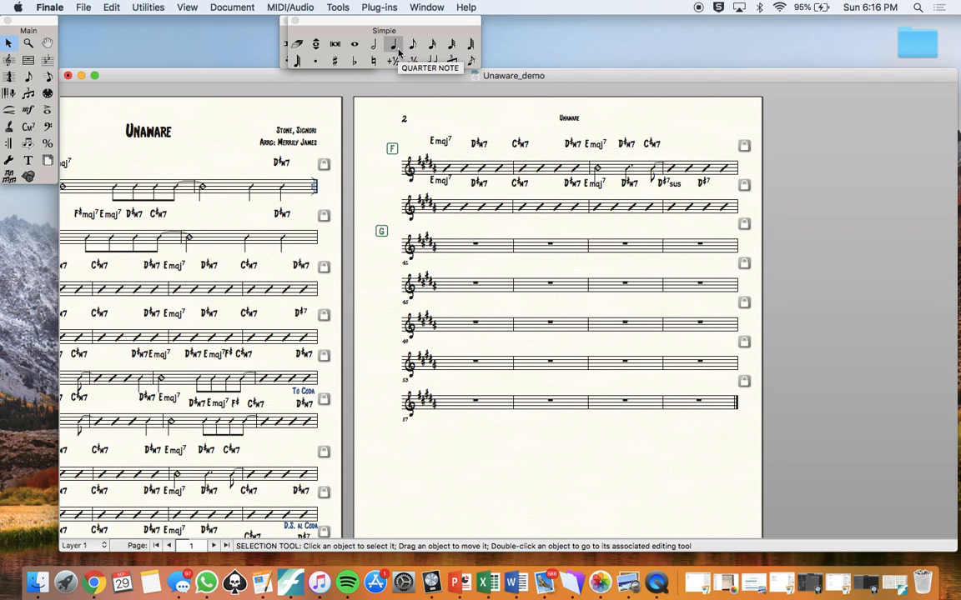
click(469, 250)
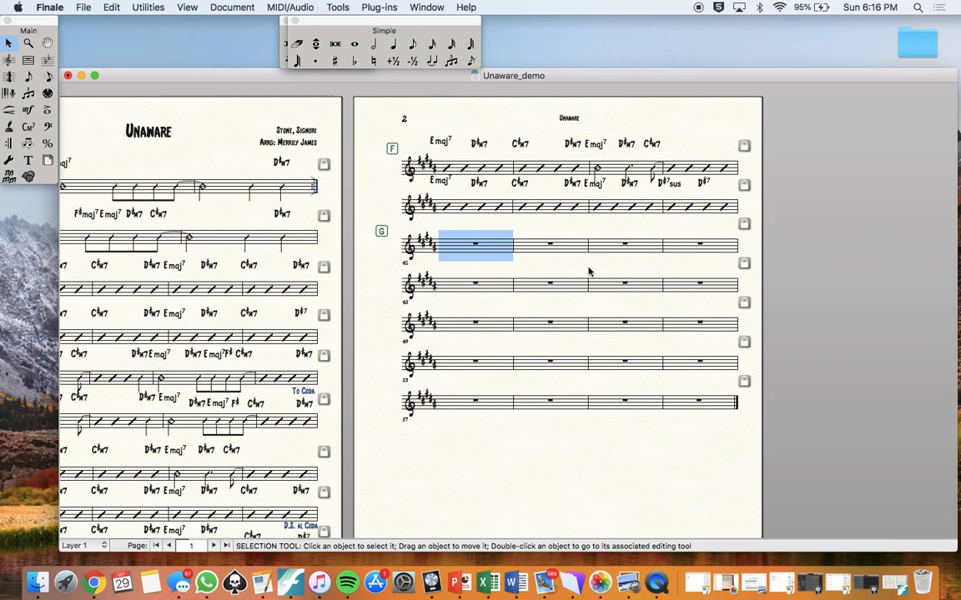
- Use Fit Measures to lock measures 45 through 46 into a system of their own
click(482, 286)
click(547, 296)
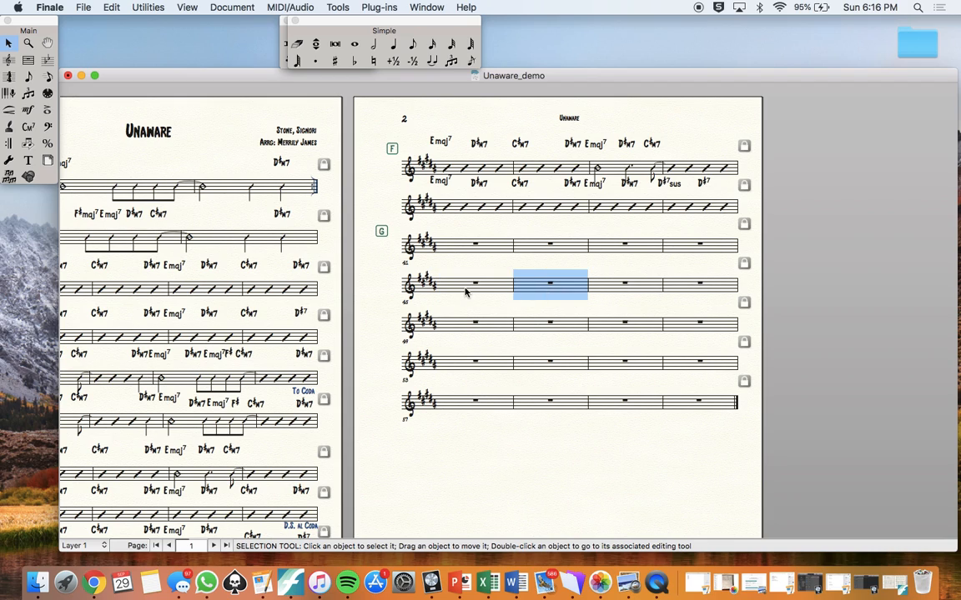
shift+click(482, 291)
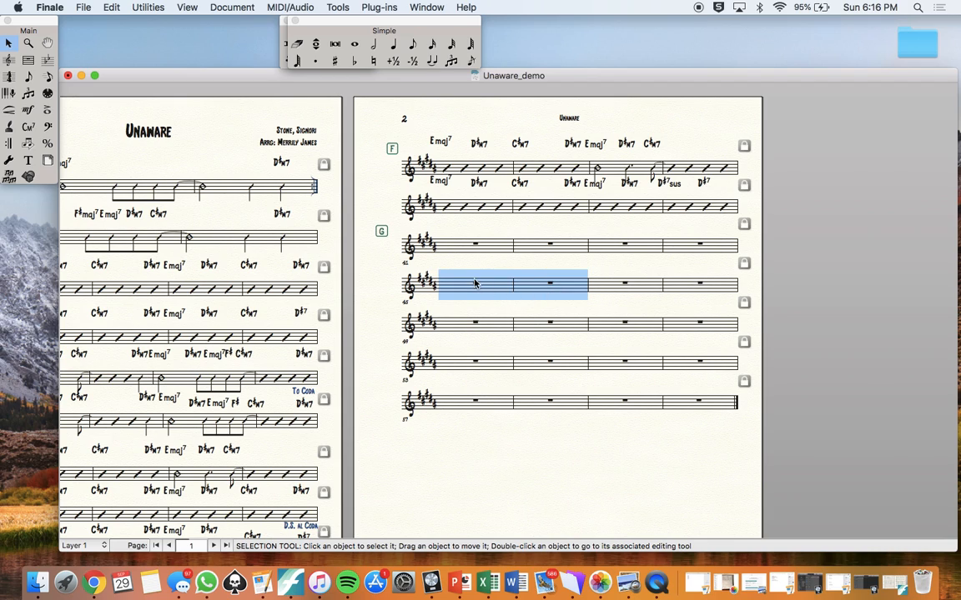
click(149, 7)
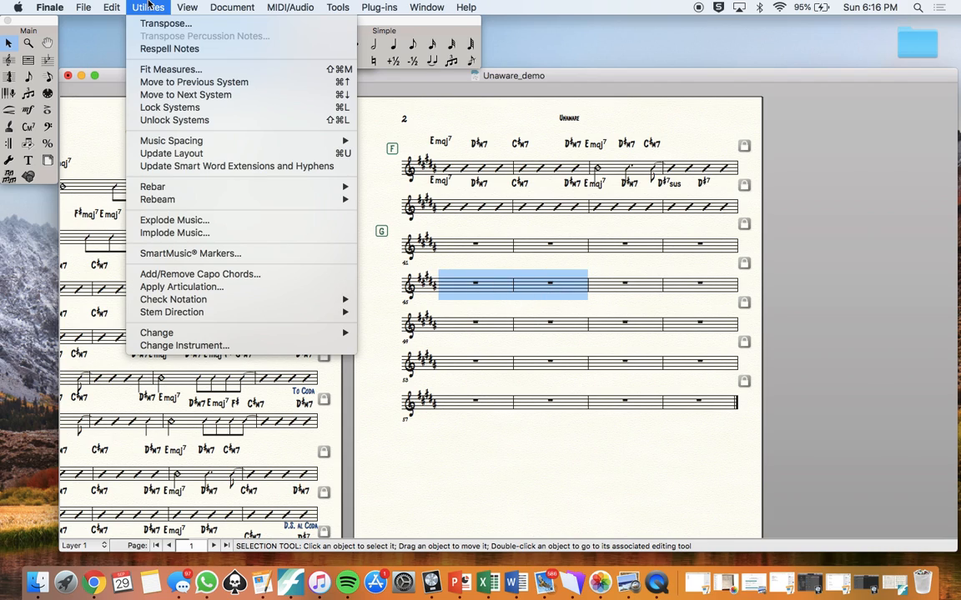
click(153, 71)
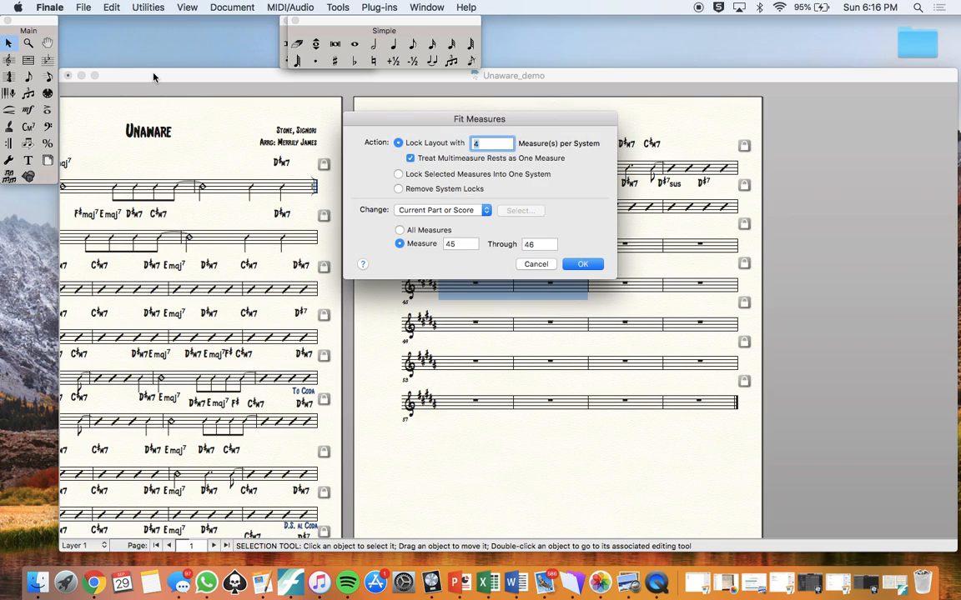
key(Return)
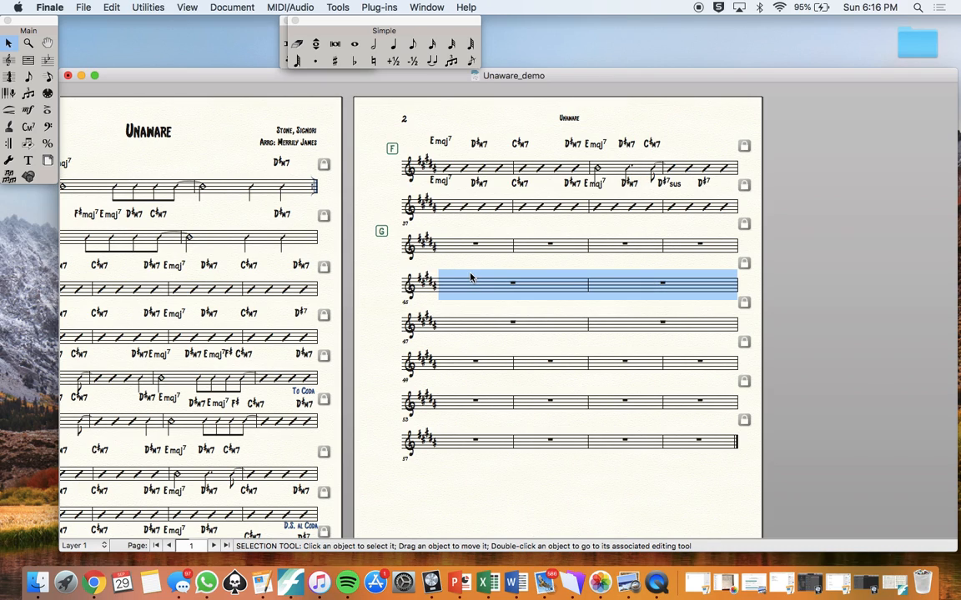
click(425, 250)
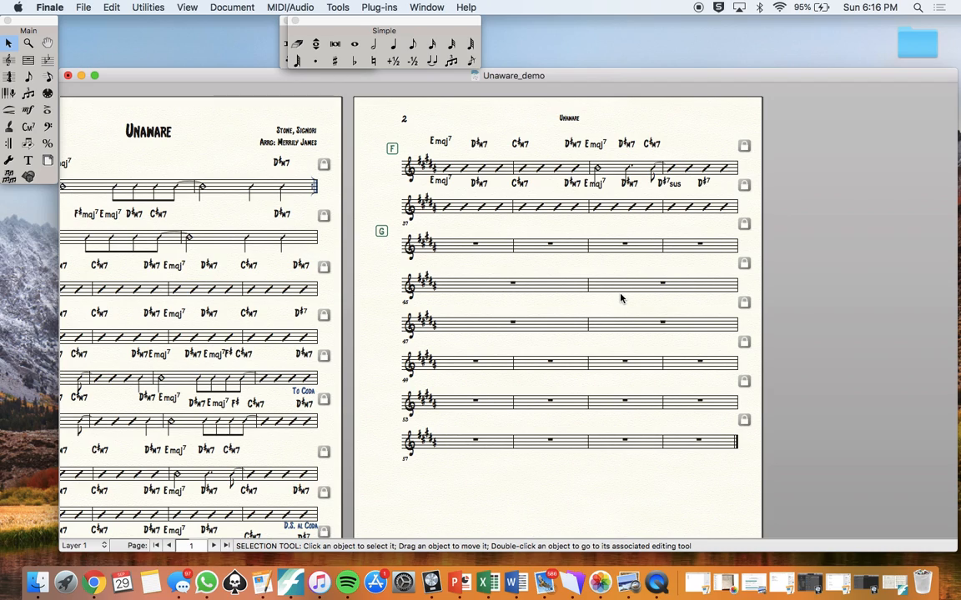
- Fill measures 41 to 44 with four quarter notes each, at any pitch
click(393, 44)
click(450, 249)
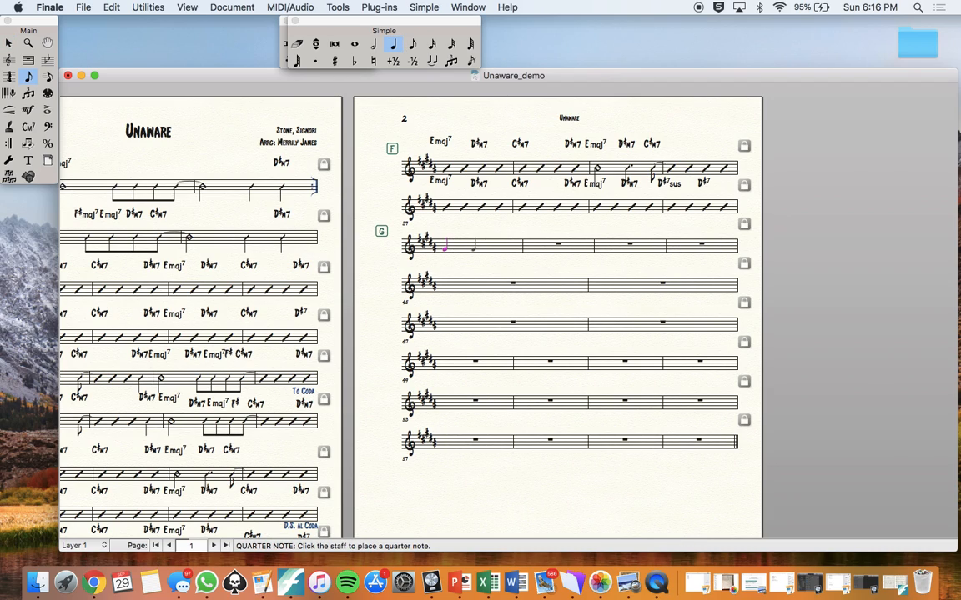
click(474, 249)
click(511, 248)
click(536, 247)
click(568, 251)
click(591, 249)
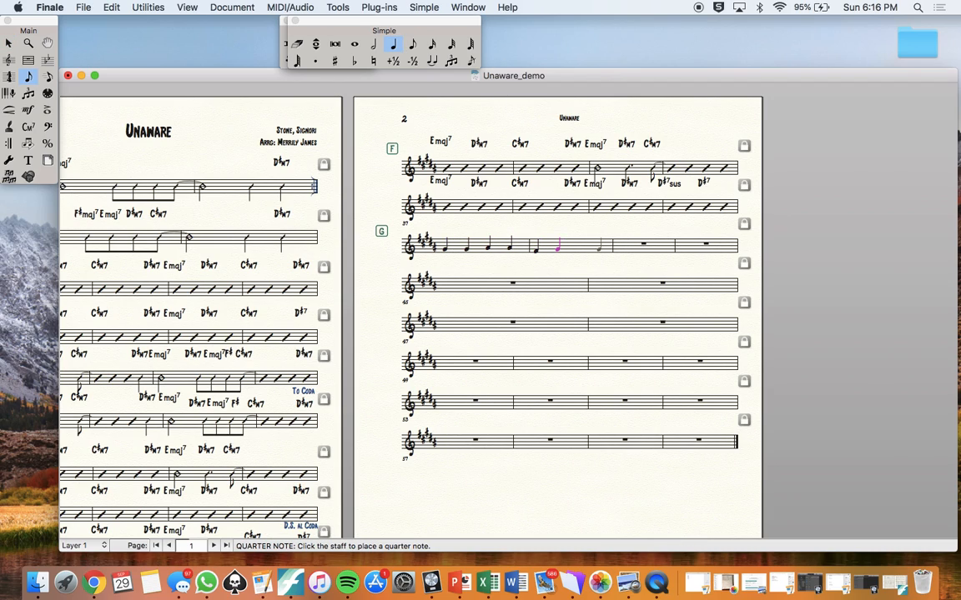
click(602, 248)
click(611, 248)
click(638, 249)
click(639, 245)
click(653, 244)
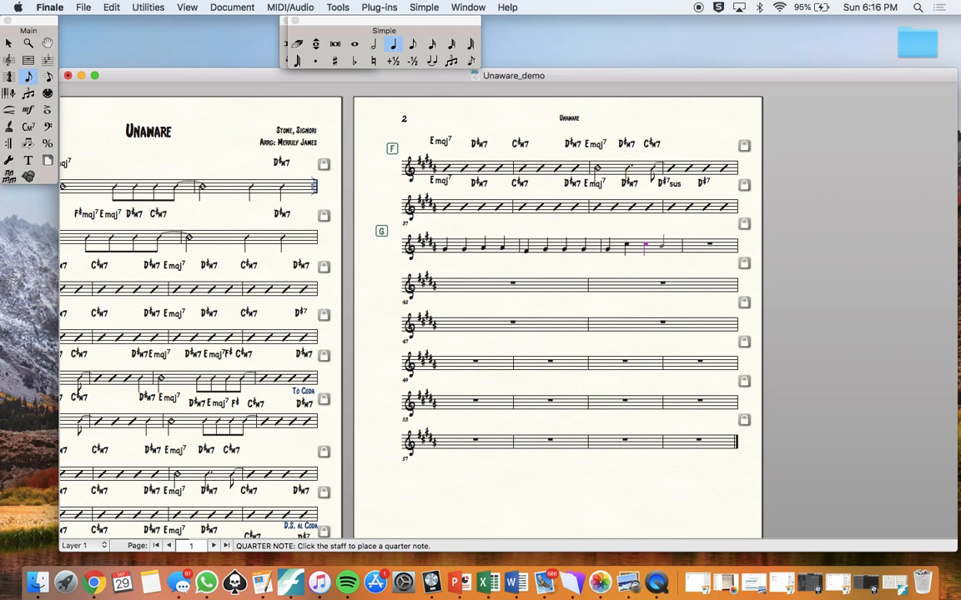
click(666, 248)
click(703, 248)
click(709, 248)
click(719, 246)
click(719, 246)
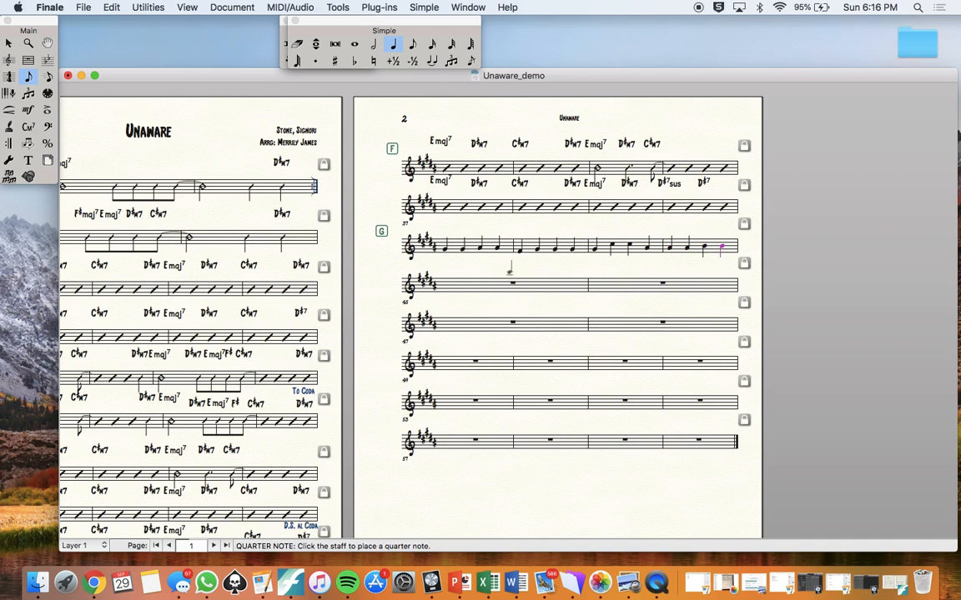
- Fill measures 45 and 46 with four quarter notes each, at any pitch
click(476, 280)
click(502, 284)
click(541, 285)
click(575, 284)
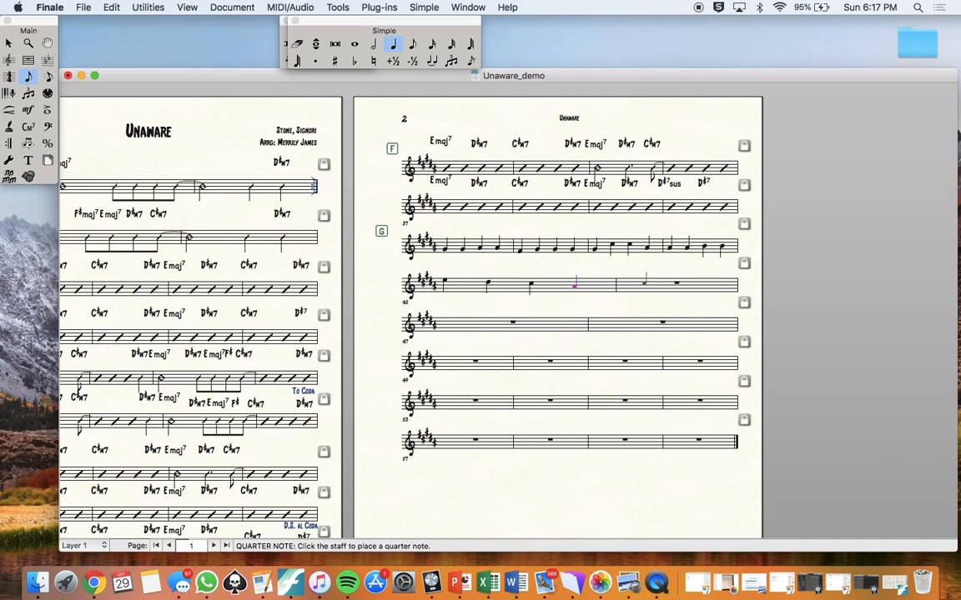
click(617, 284)
click(655, 285)
click(679, 285)
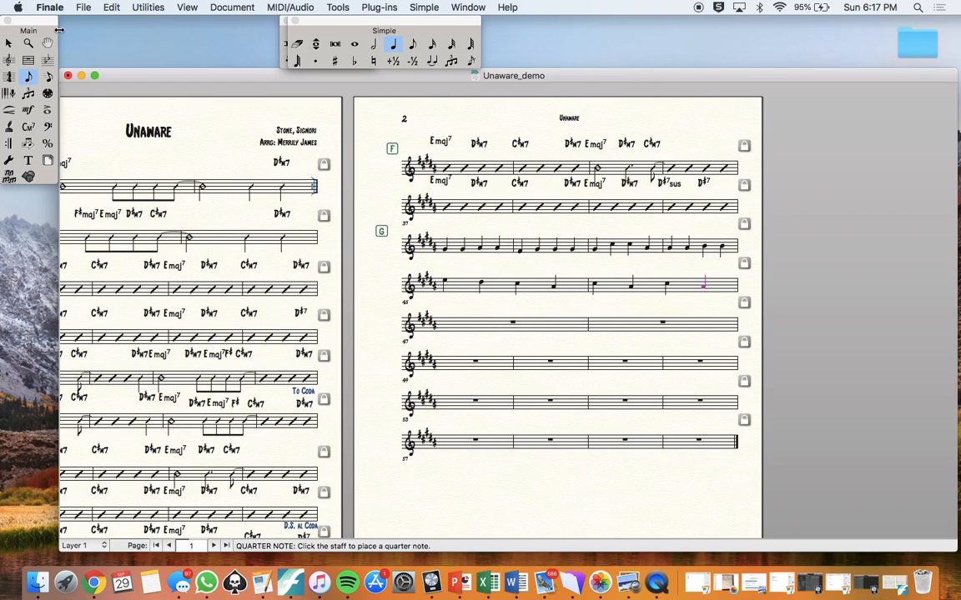
- Apply the slash notation staff style to the quarter notes in measures 41 through 46
click(8, 42)
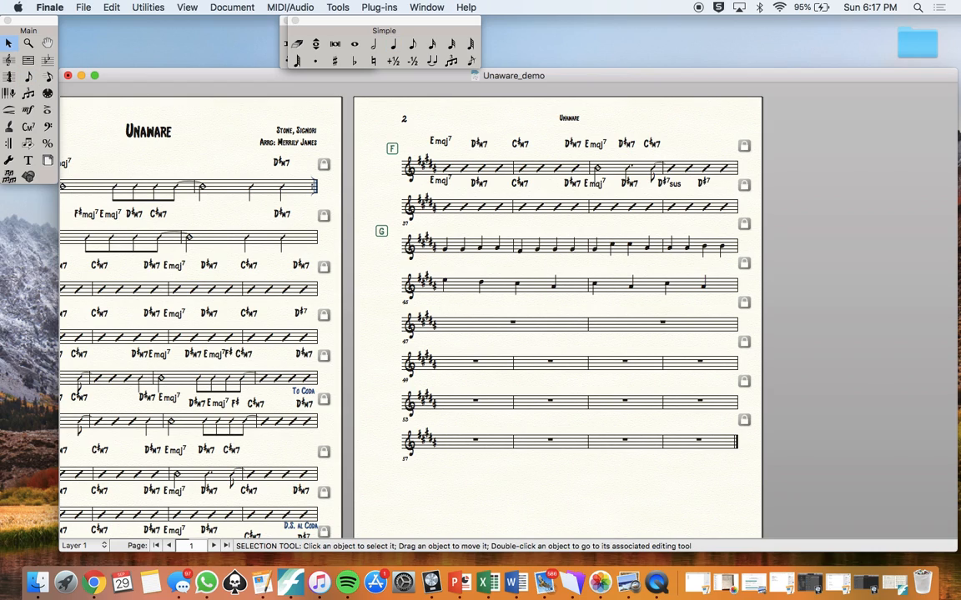
drag(432, 300, 742, 226)
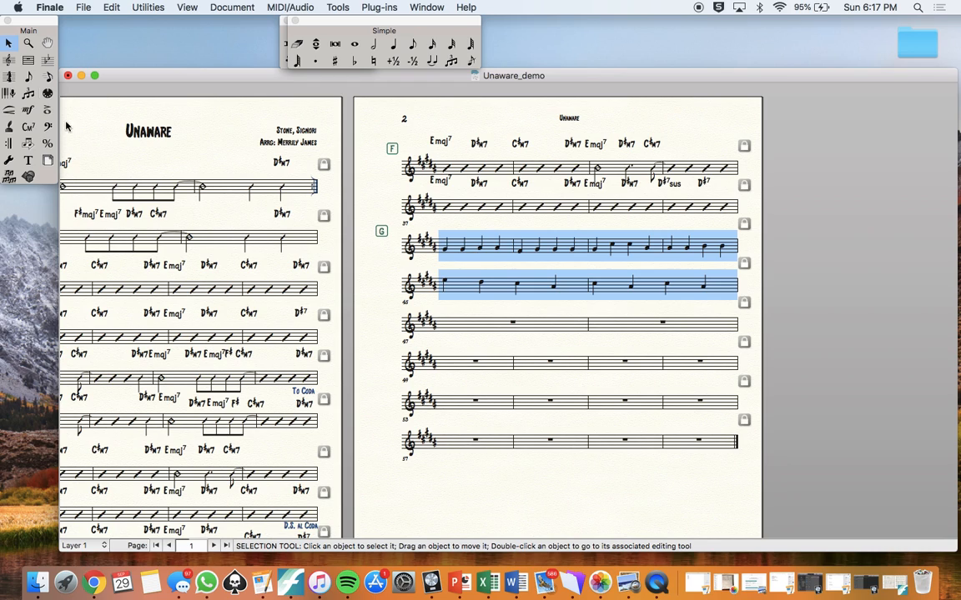
click(8, 59)
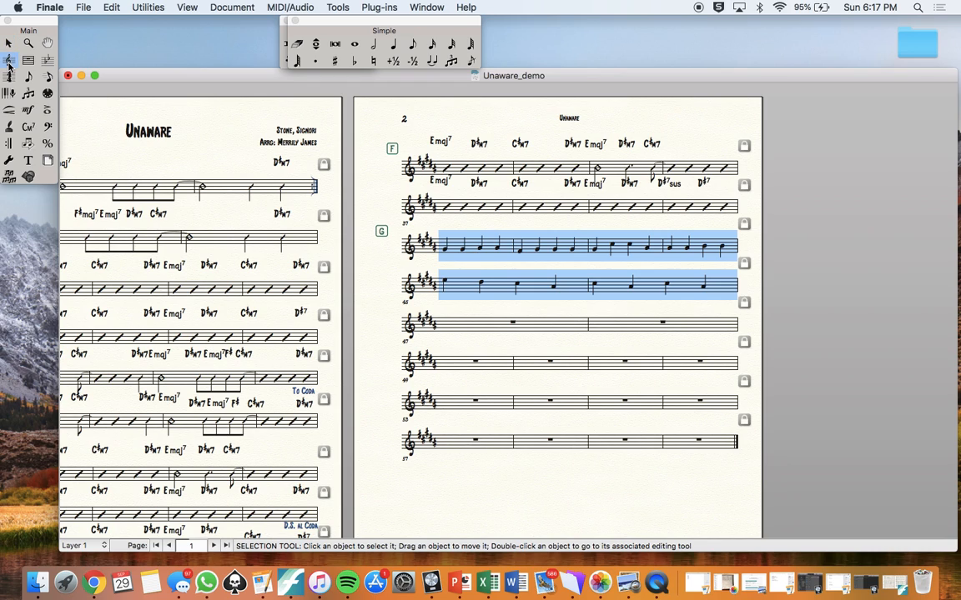
right_click(498, 243)
click(532, 322)
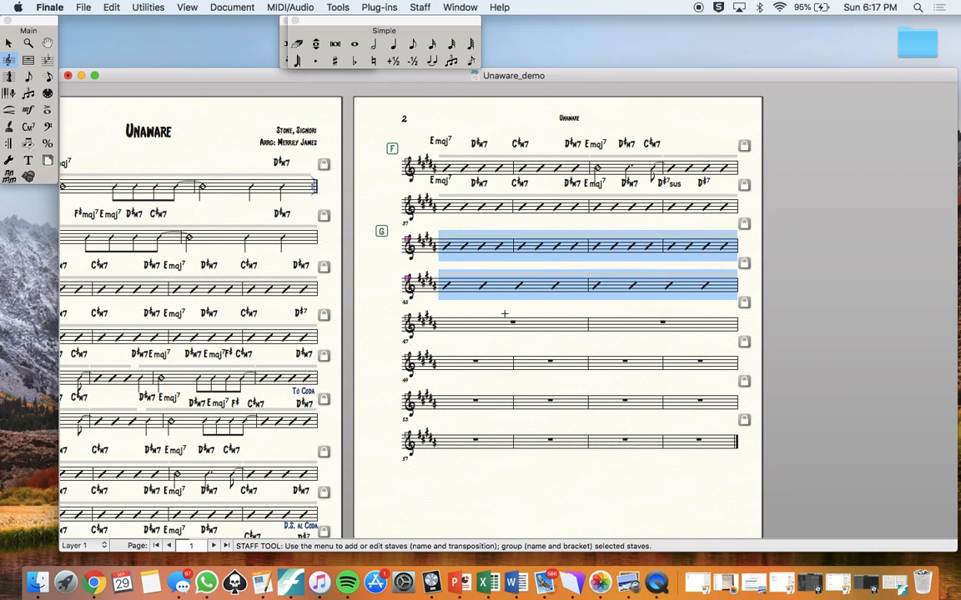
click(506, 308)
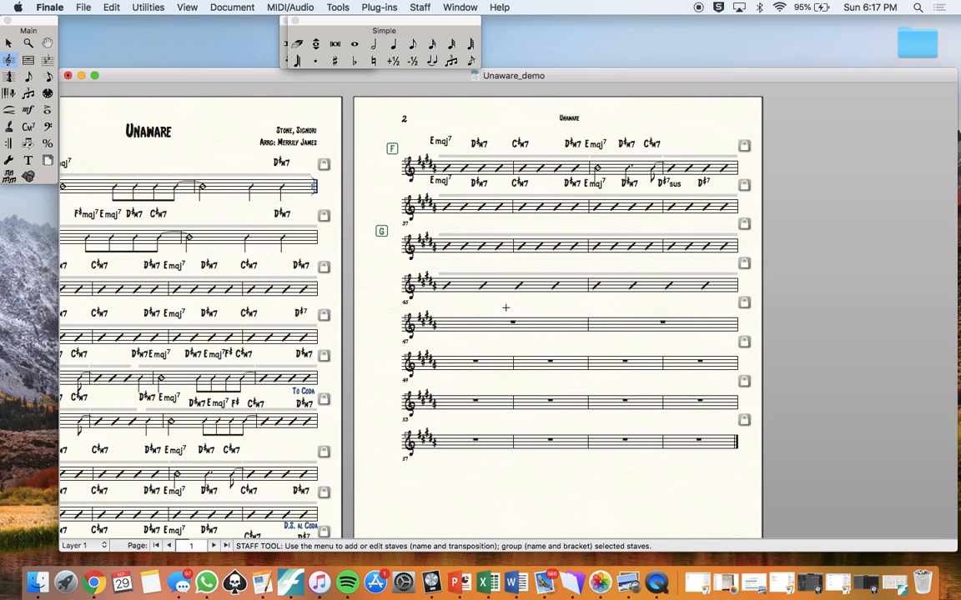
- Enter the chord symbols Em7, Bmaj7, Dm7 and Amaj7 above the first beats of measures 41 to 44
click(28, 127)
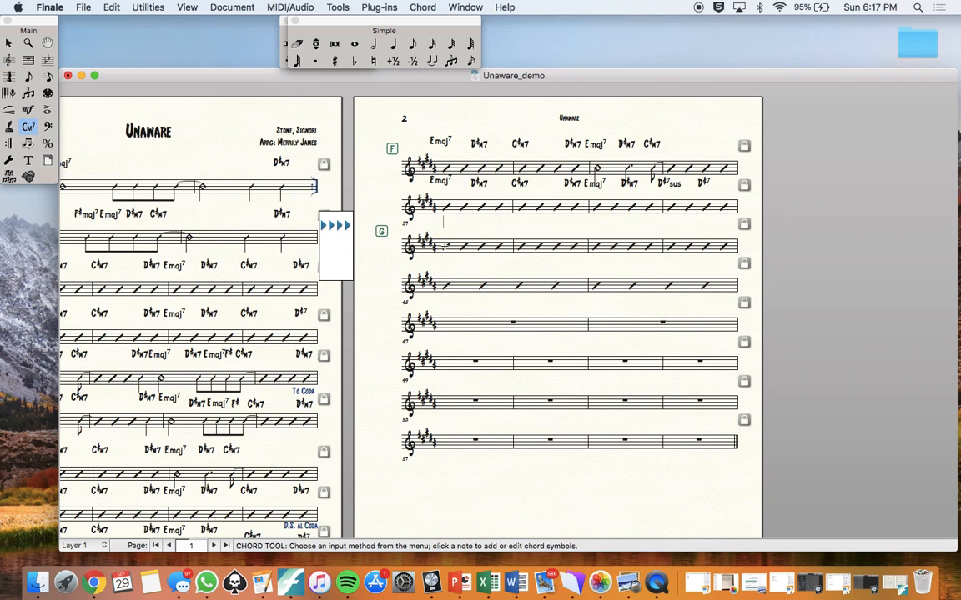
click(445, 246)
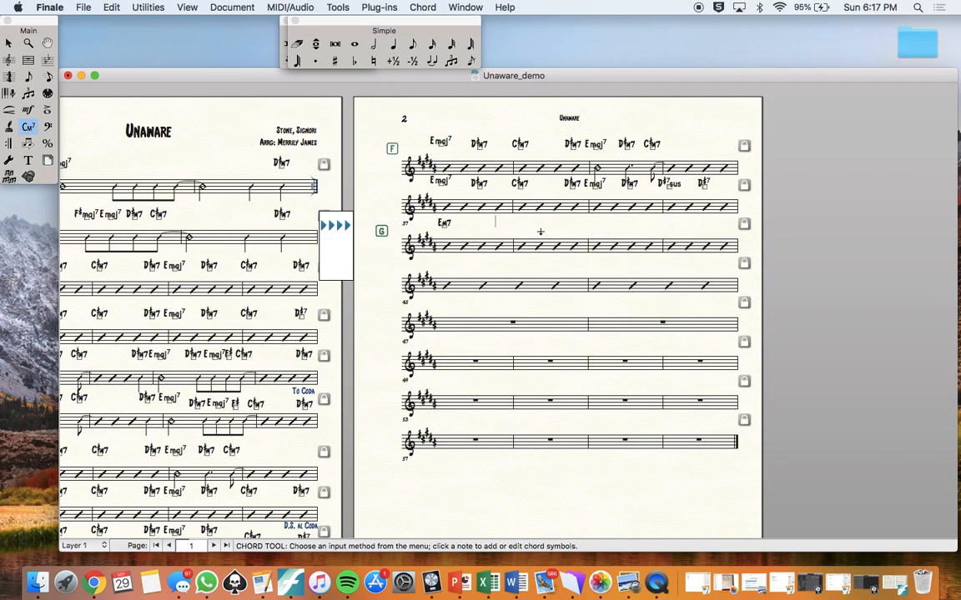
click(523, 247)
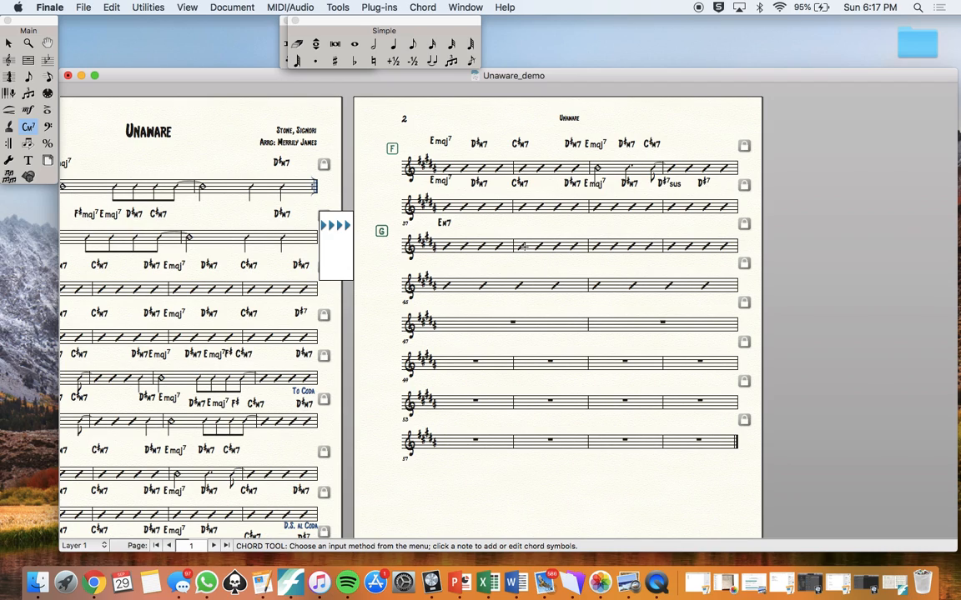
text(Bmaj7)
key(Return)
click(594, 246)
text(D#m7)
key(Return)
text(Amj7)
key(Return)
key(Return)
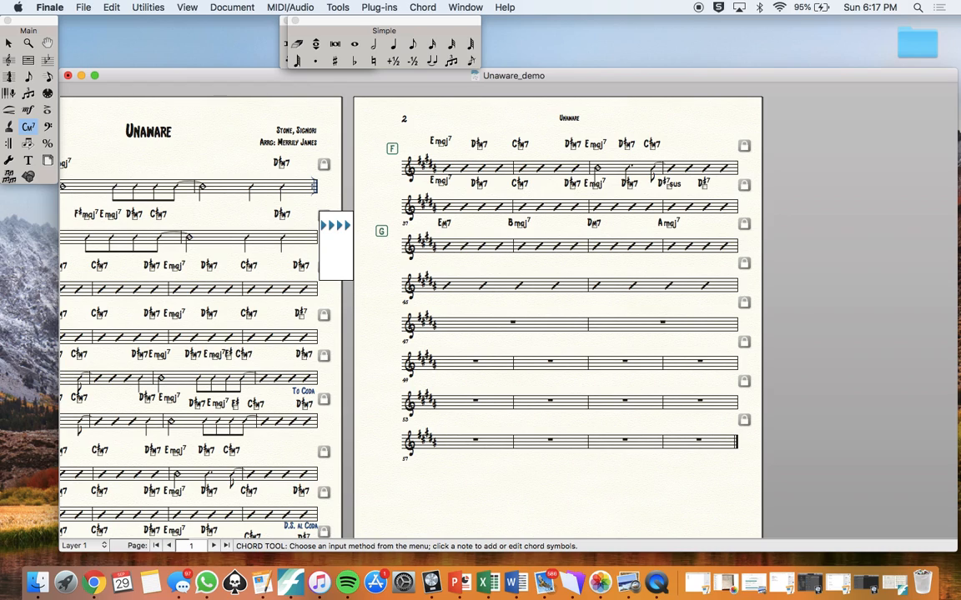
- Enter the chord symbols Cmaj7 and F#7 above the first beats of measures 45 and 46, and save the document
click(447, 286)
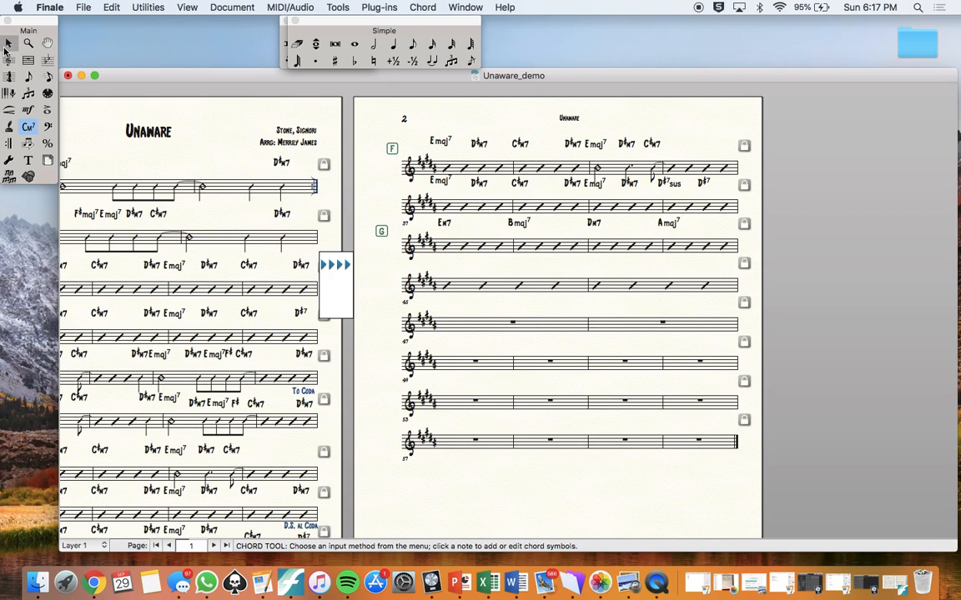
text(Cmaj7)
key(Return)
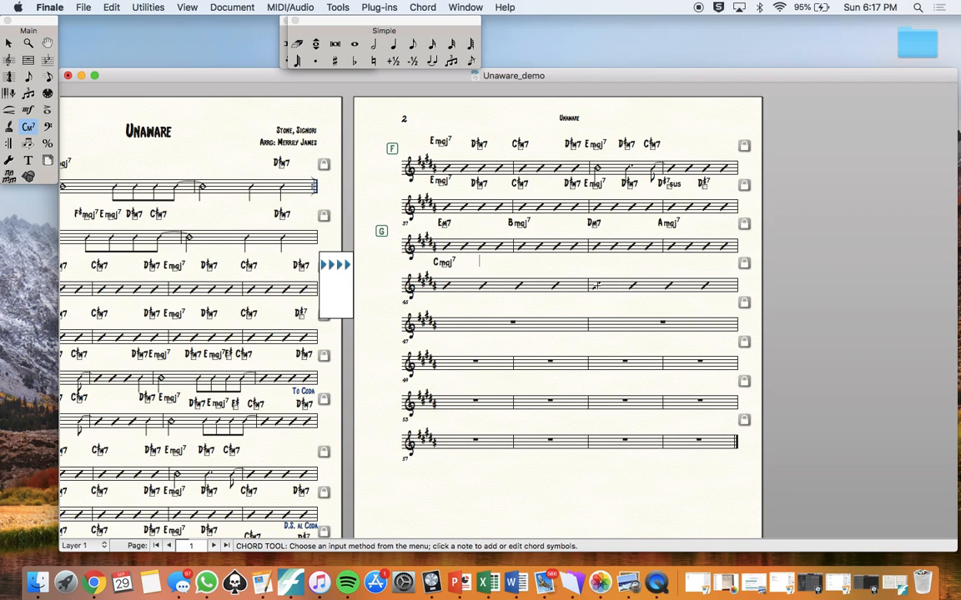
click(594, 286)
text(F)
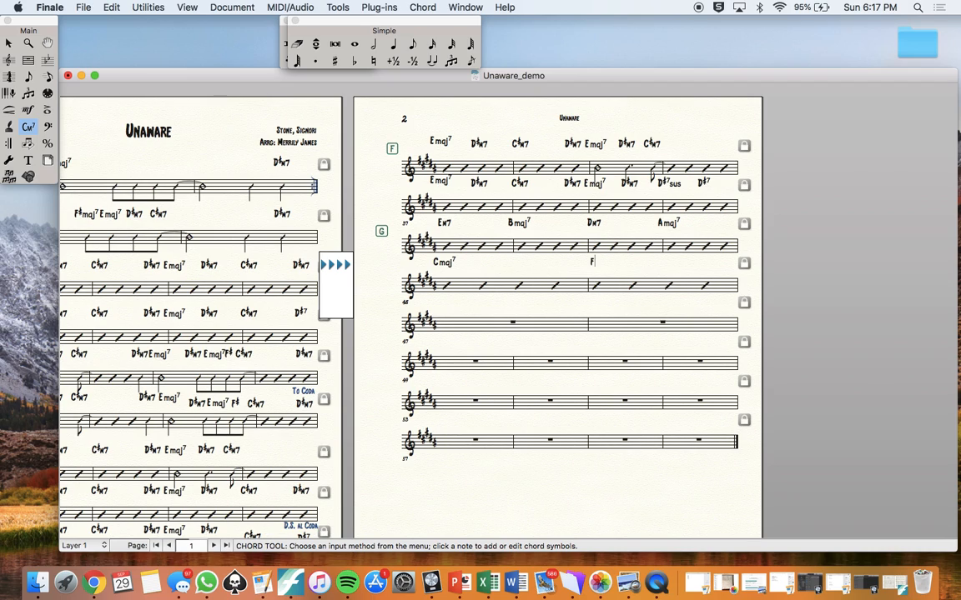
text(#7)
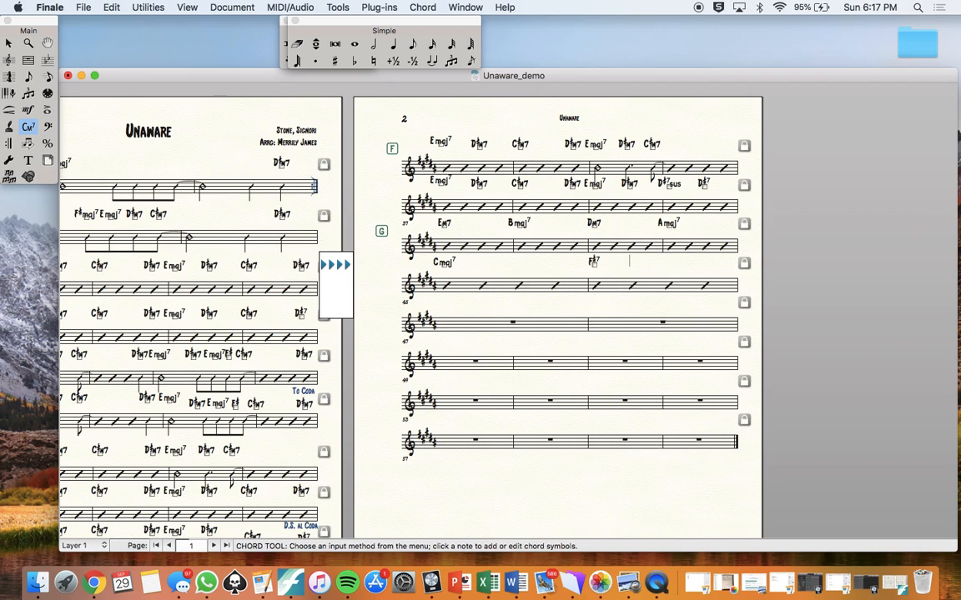
key(super+s)
- Lock the layout of measures 47 through 60 to 4 measures per system
click(8, 44)
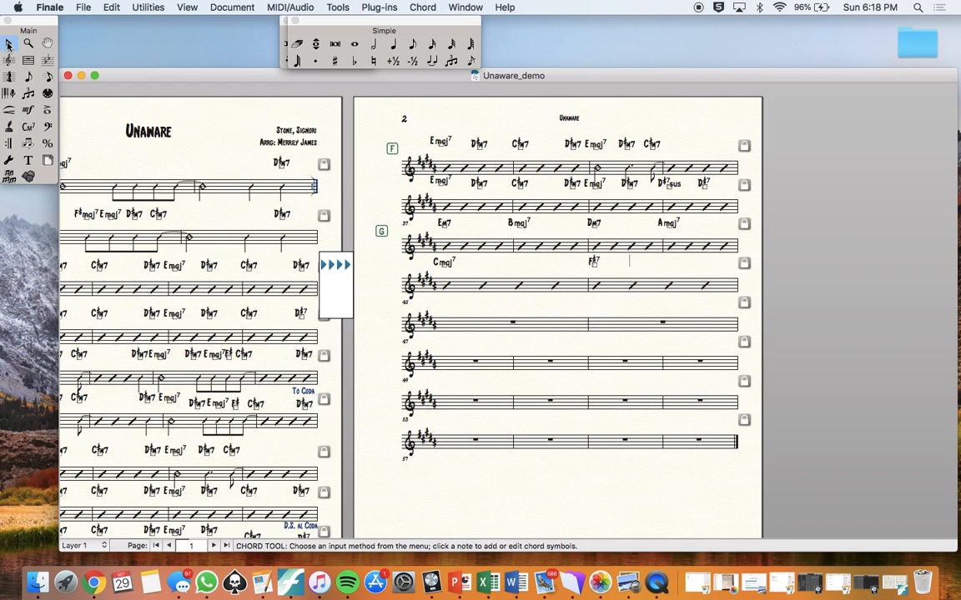
drag(427, 304, 698, 477)
click(136, 8)
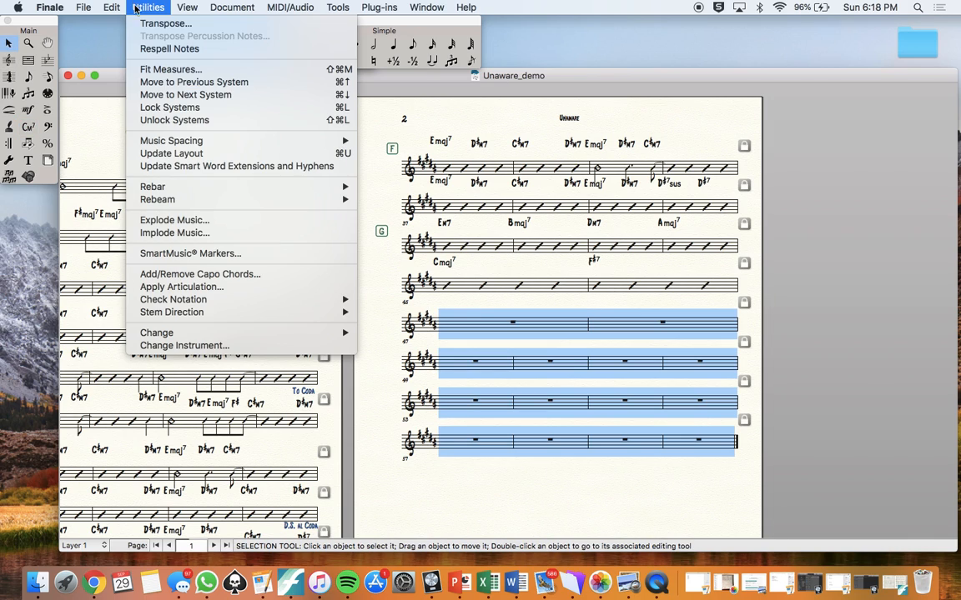
click(156, 70)
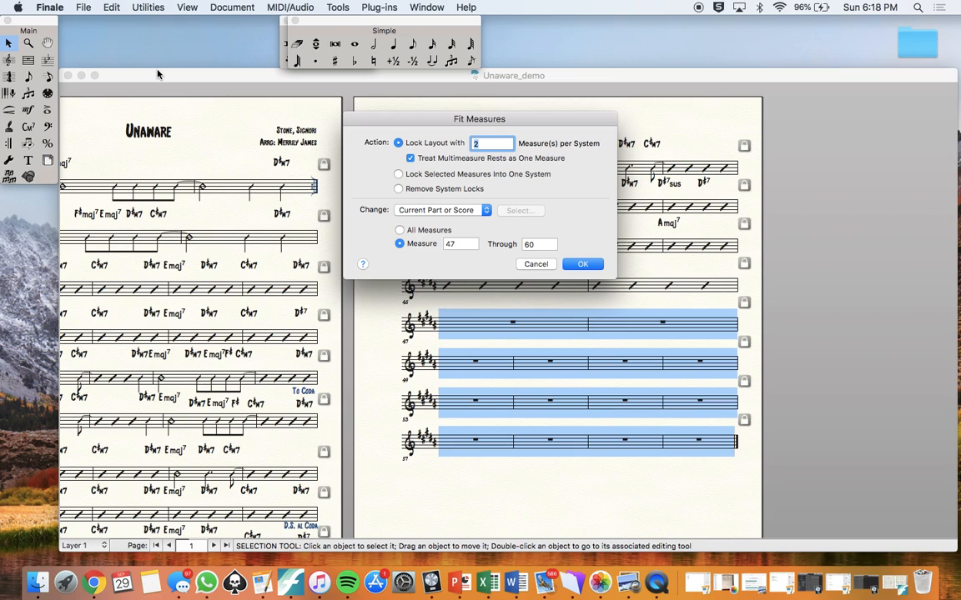
text(4)
key(Return)
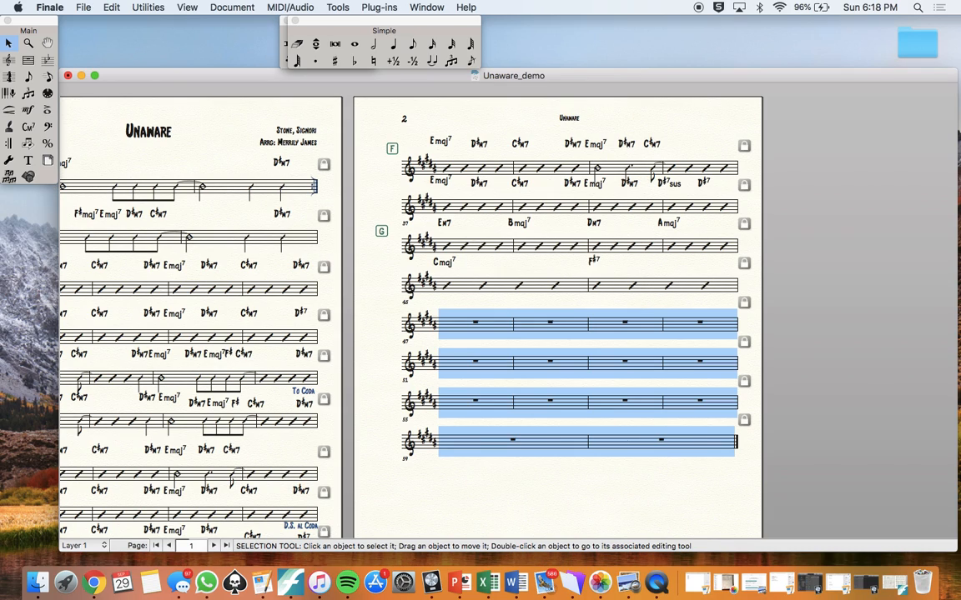
click(536, 472)
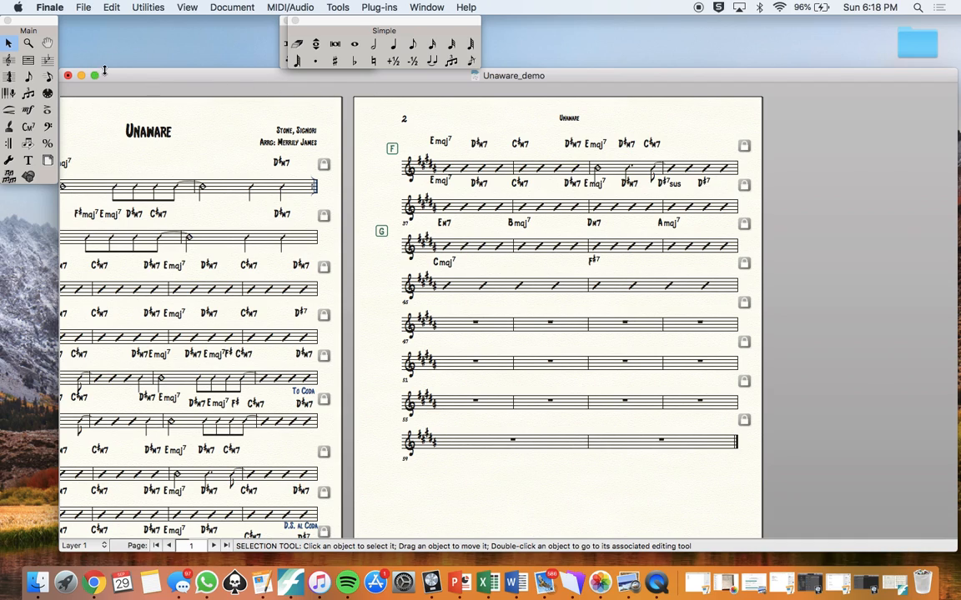
- Insert a key change to D Major at measure 47, applied up to the next key change
click(46, 61)
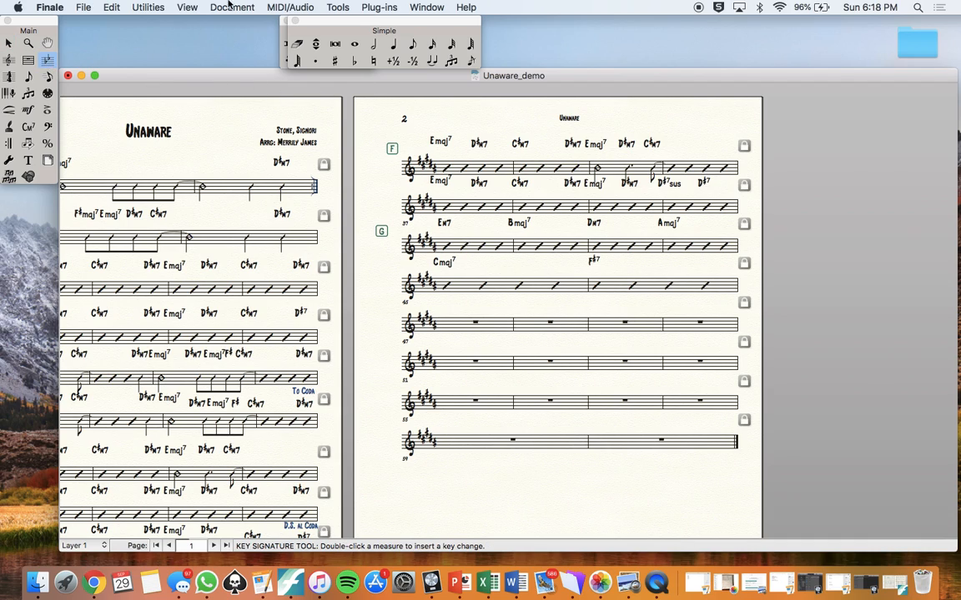
click(337, 6)
click(337, 6)
double_click(461, 323)
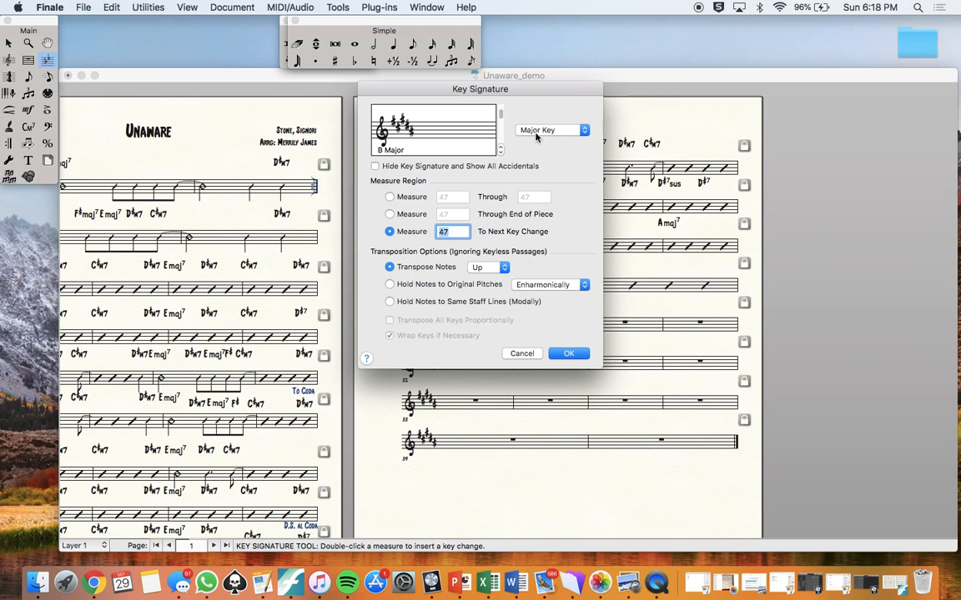
click(500, 150)
click(501, 150)
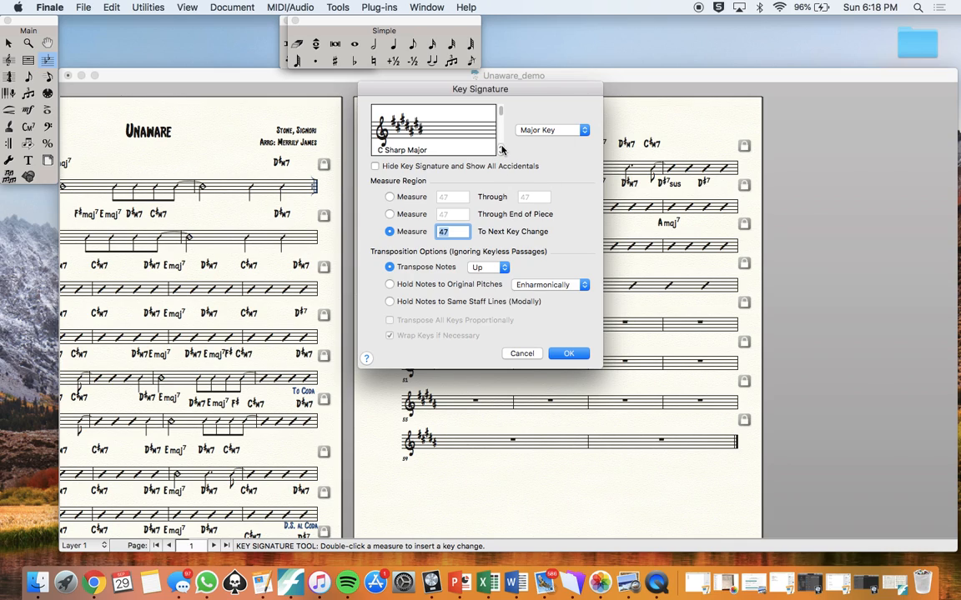
click(500, 152)
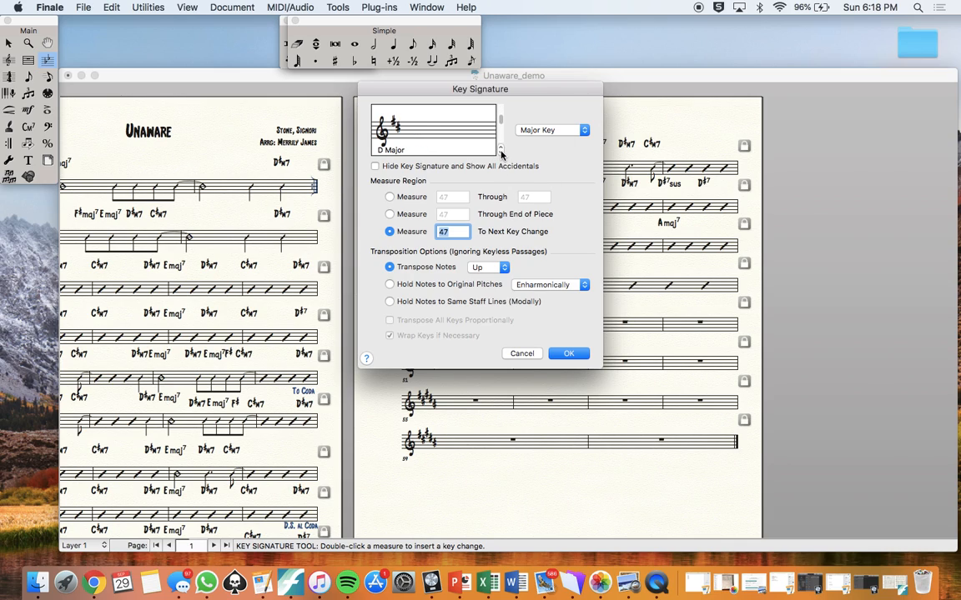
click(572, 353)
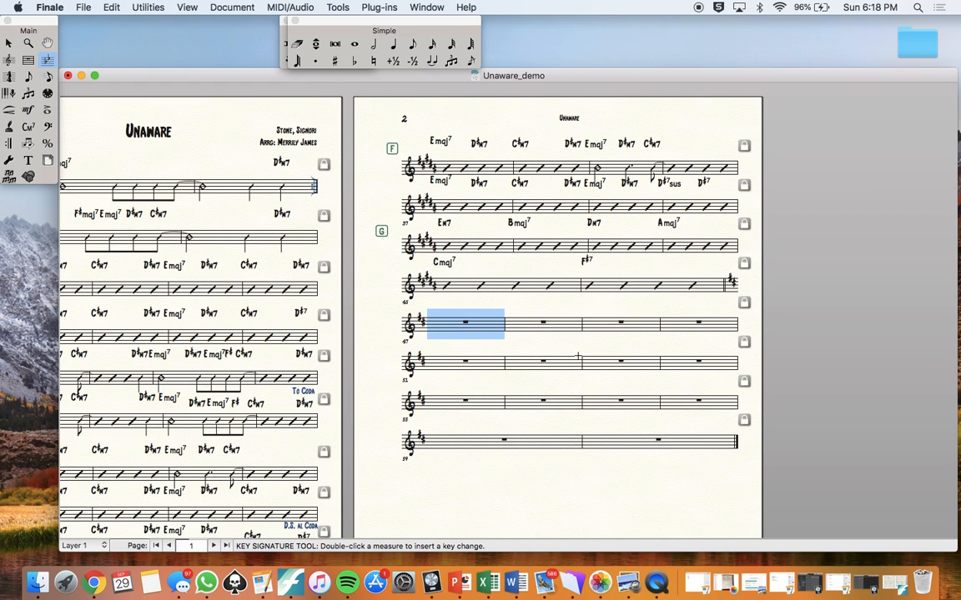
click(555, 344)
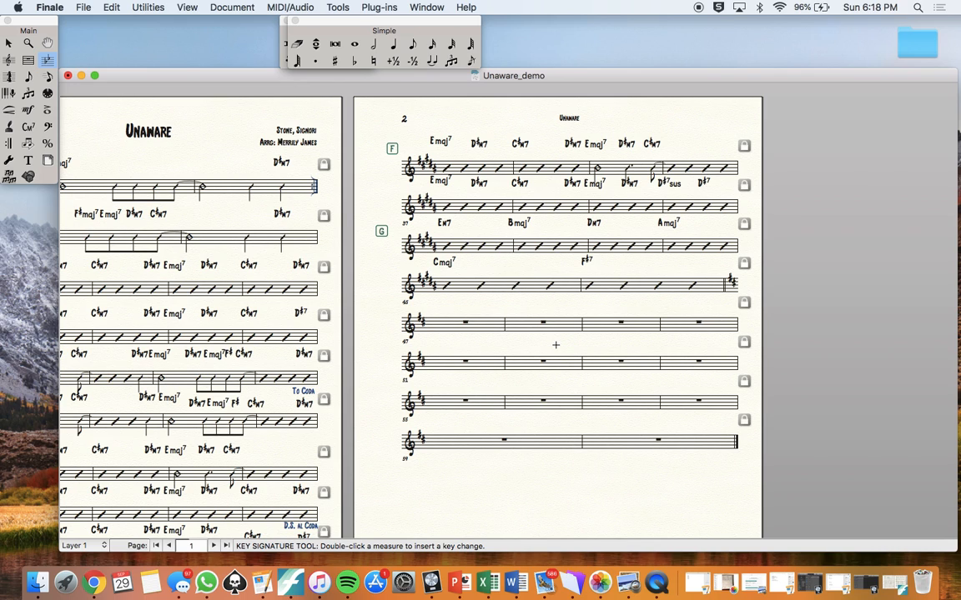
- Copy the two systems of section C, measures 13 to 20, and paste them onto measures 47 to 54
scroll(555, 345, left, 5)
scroll(556, 344, down, 2)
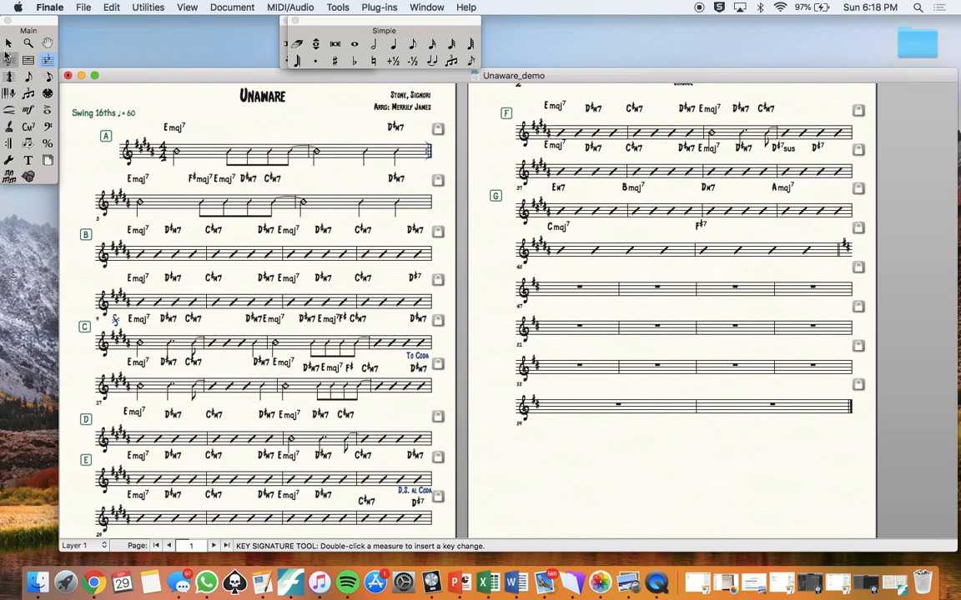
click(8, 43)
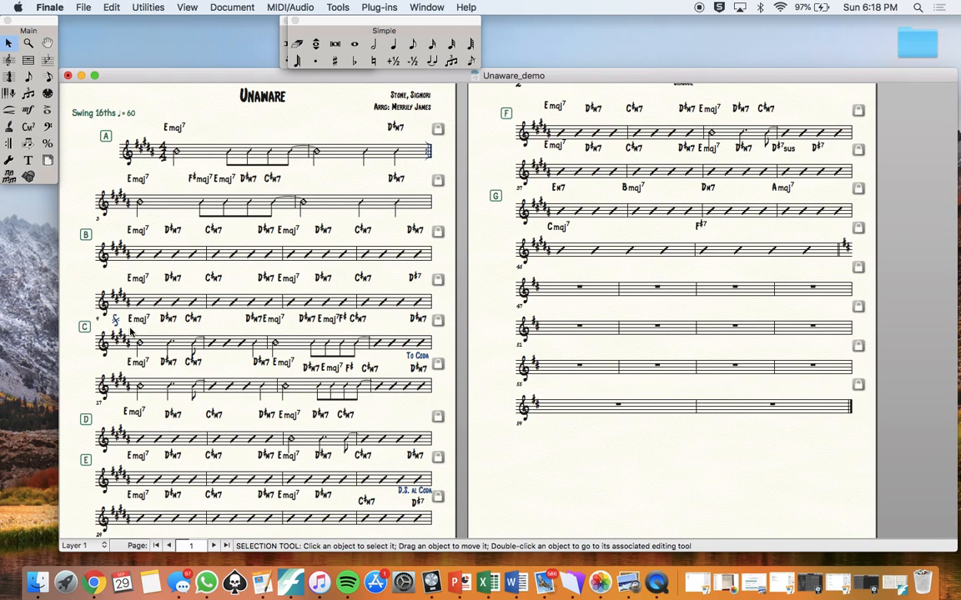
drag(132, 329, 436, 408)
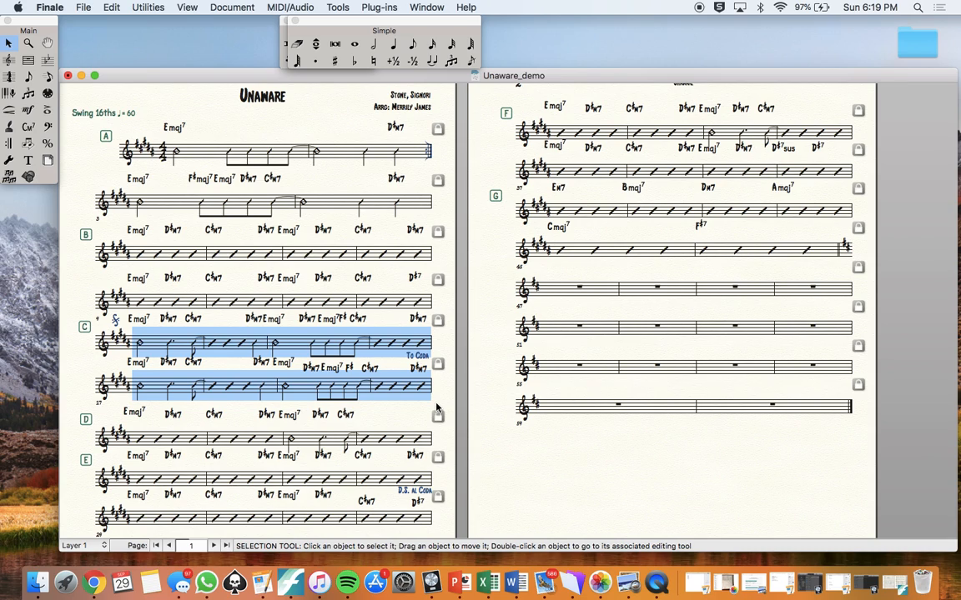
drag(550, 269, 856, 347)
click(630, 275)
drag(539, 270, 869, 351)
key(super+v)
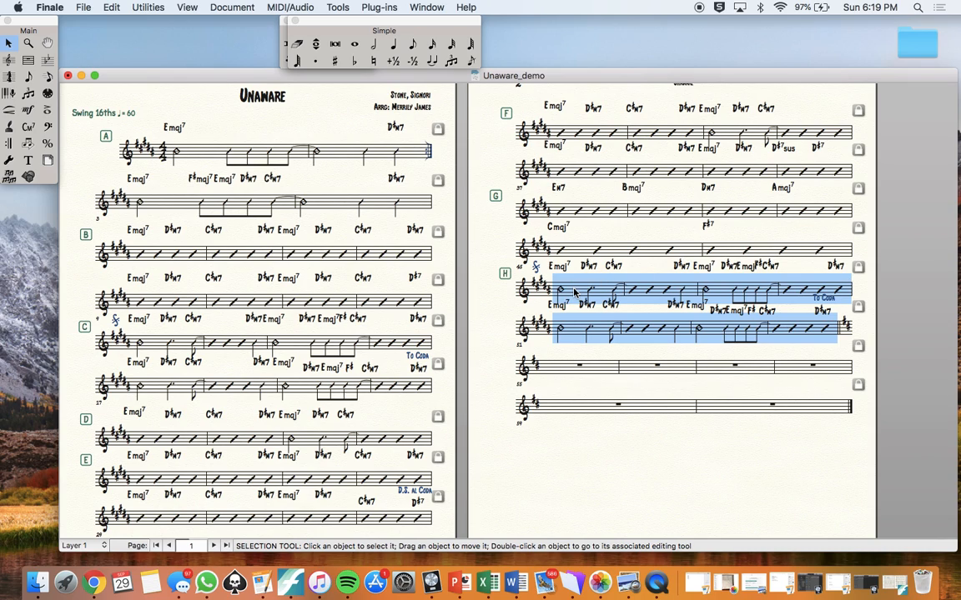
- Change the key of the pasted passage from measure 47 to the next key change to D Major, transposing notes up
click(504, 269)
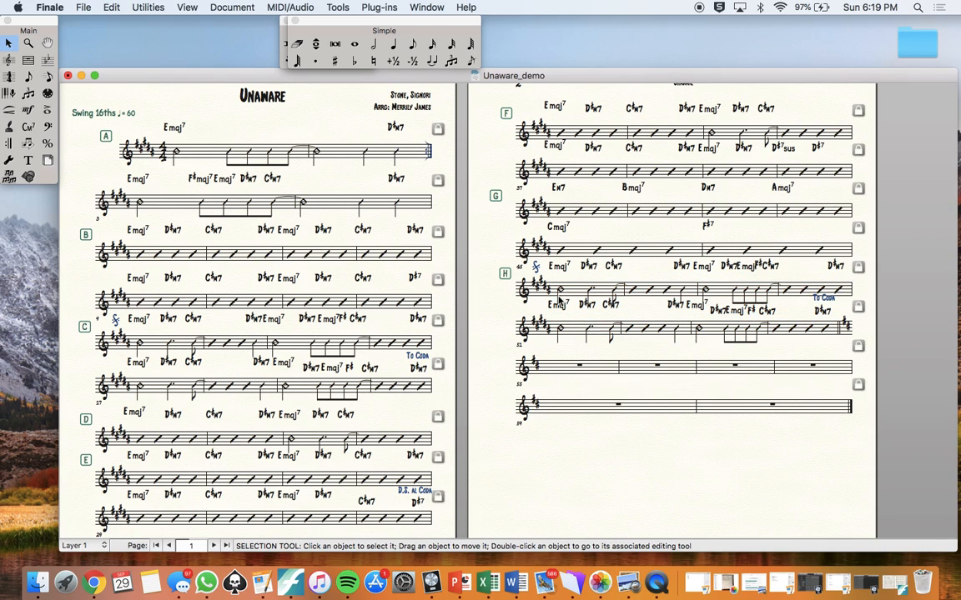
click(48, 60)
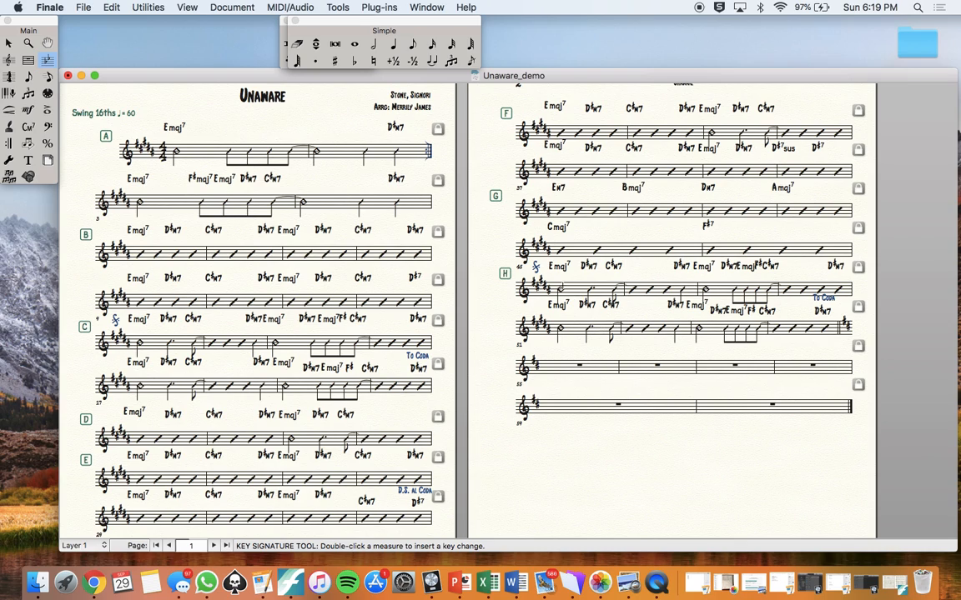
double_click(613, 290)
click(502, 148)
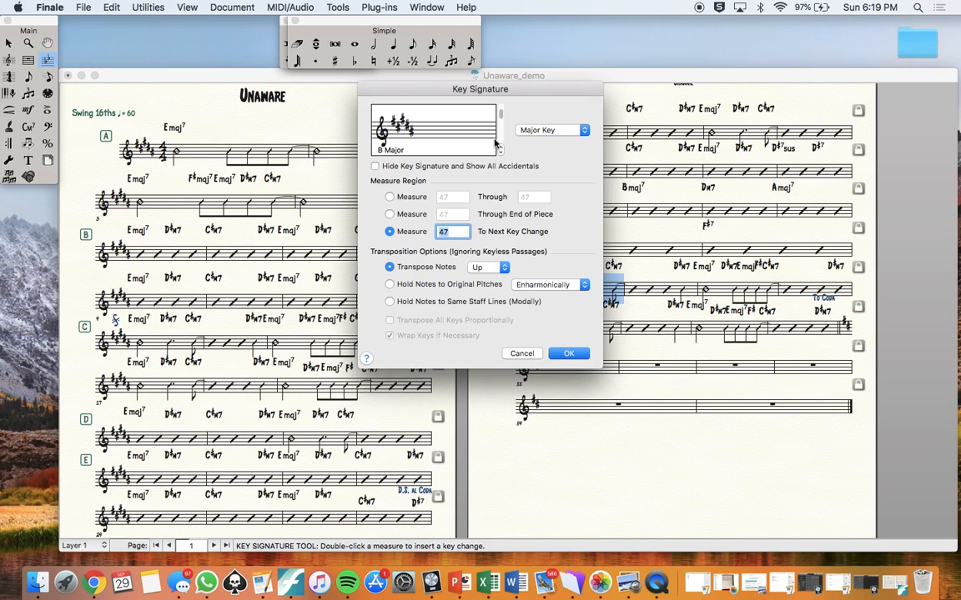
click(502, 148)
click(502, 149)
click(502, 155)
click(502, 154)
click(502, 154)
click(502, 155)
click(502, 154)
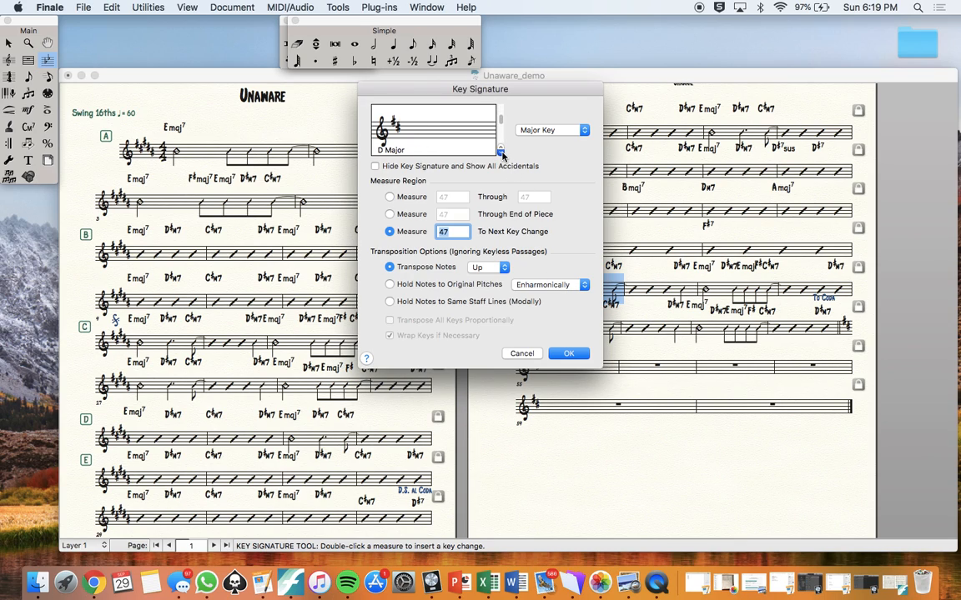
click(569, 354)
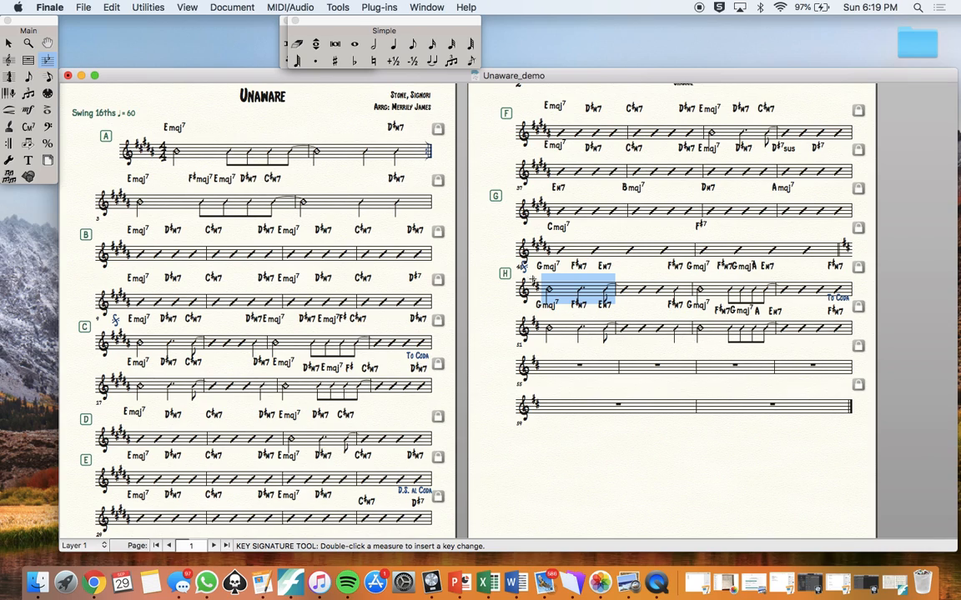
- Delete the copied segno and To Coda markings from section H
click(9, 43)
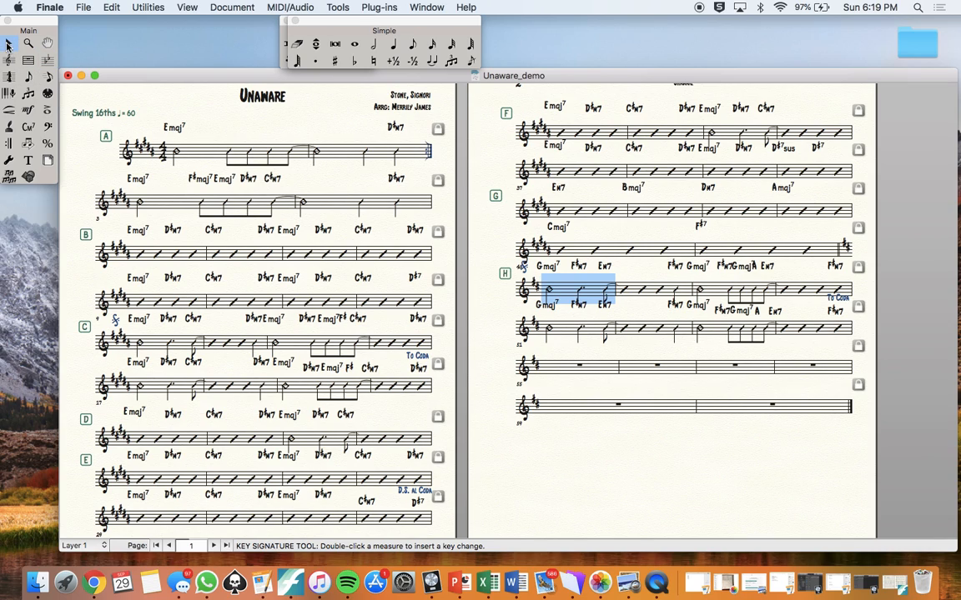
click(523, 267)
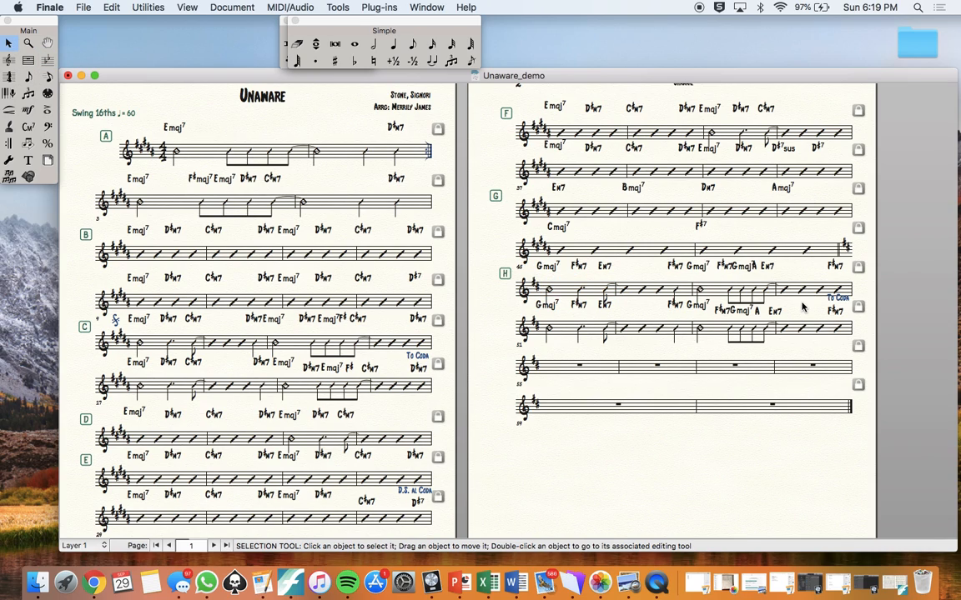
key(Delete)
- Copy the section D system, measures 21 to 24, and paste it onto measures 55 to 58
scroll(223, 363, down, 3)
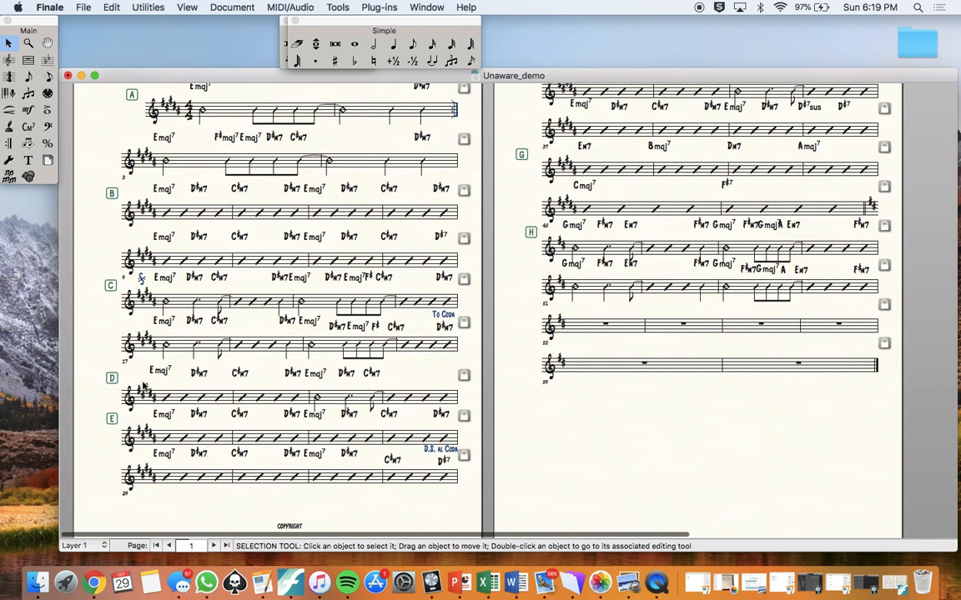
drag(151, 382, 479, 409)
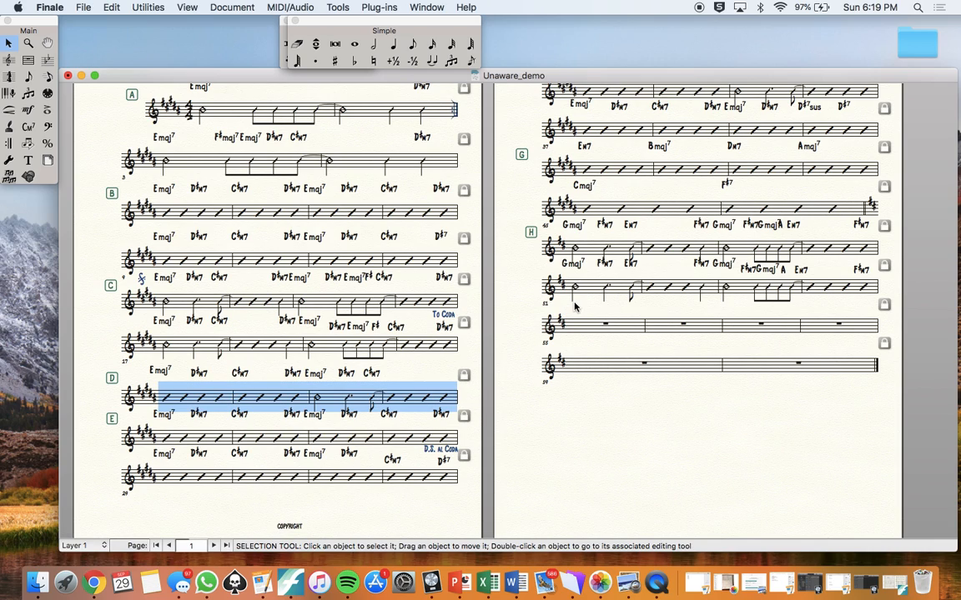
drag(571, 303, 879, 342)
key(super+v)
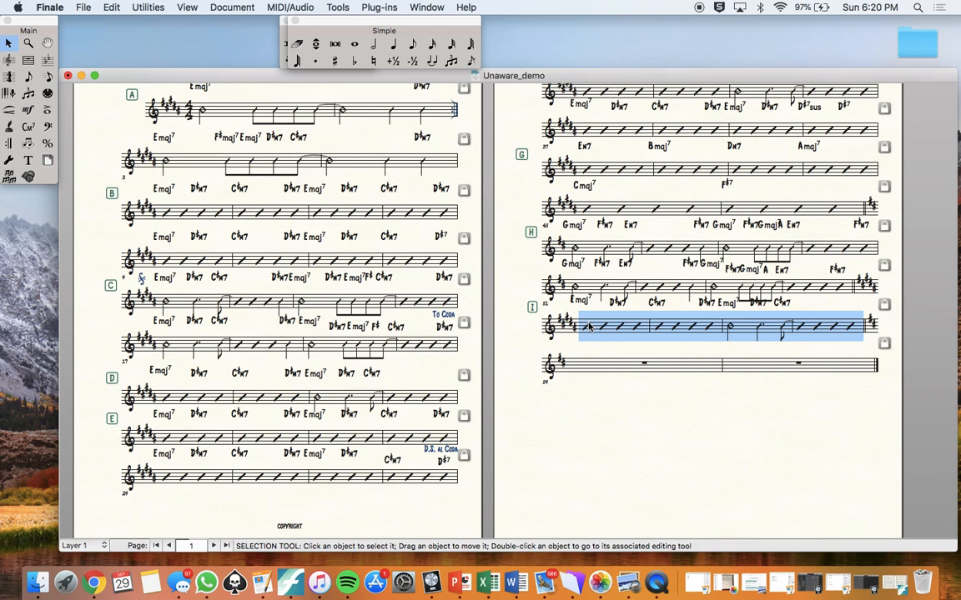
- Change the key signature of measures 55 through 58 to D Major, transposing notes up
click(49, 60)
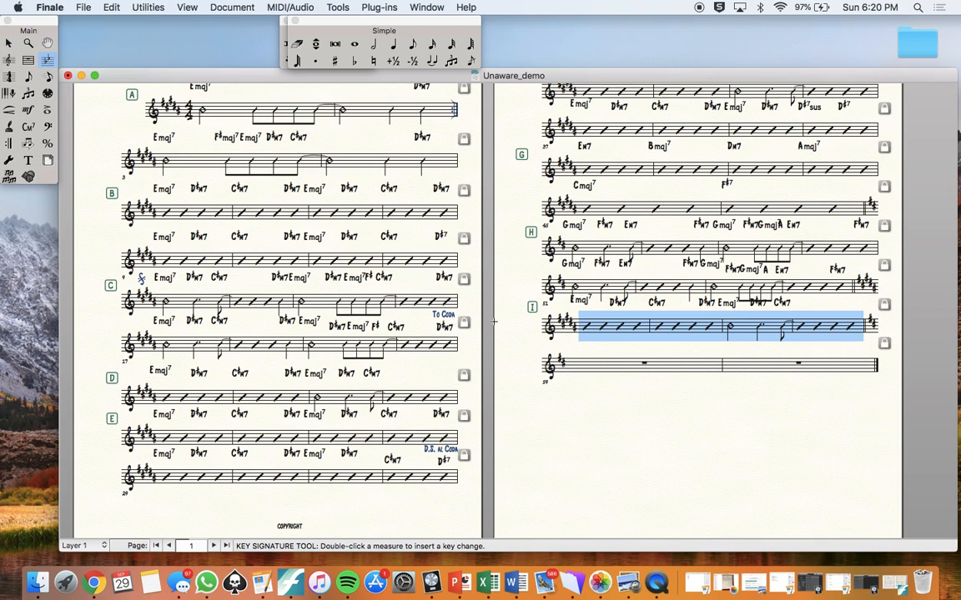
double_click(590, 319)
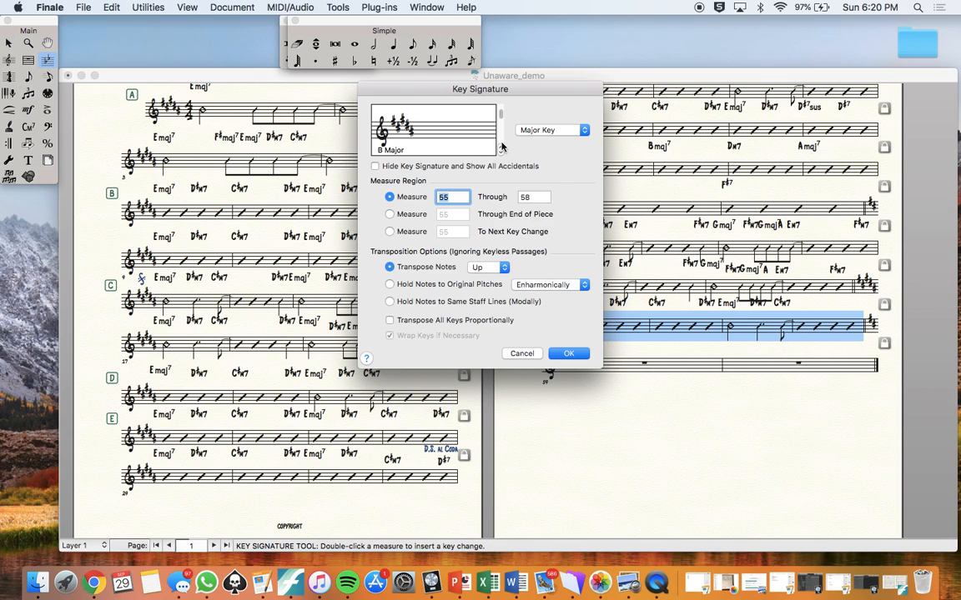
click(500, 148)
click(500, 149)
click(500, 150)
click(500, 150)
click(500, 150)
click(500, 151)
click(501, 150)
click(569, 353)
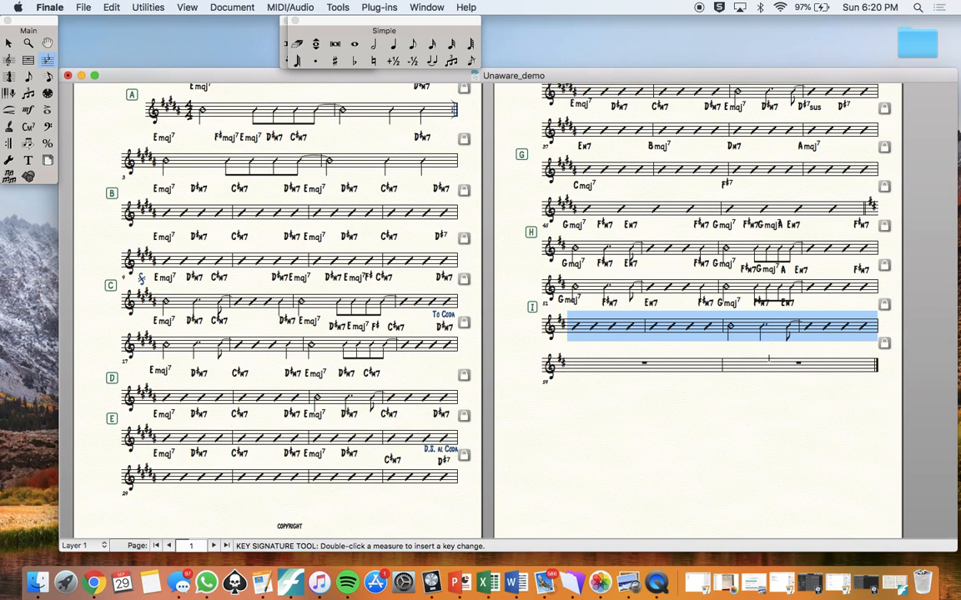
click(696, 381)
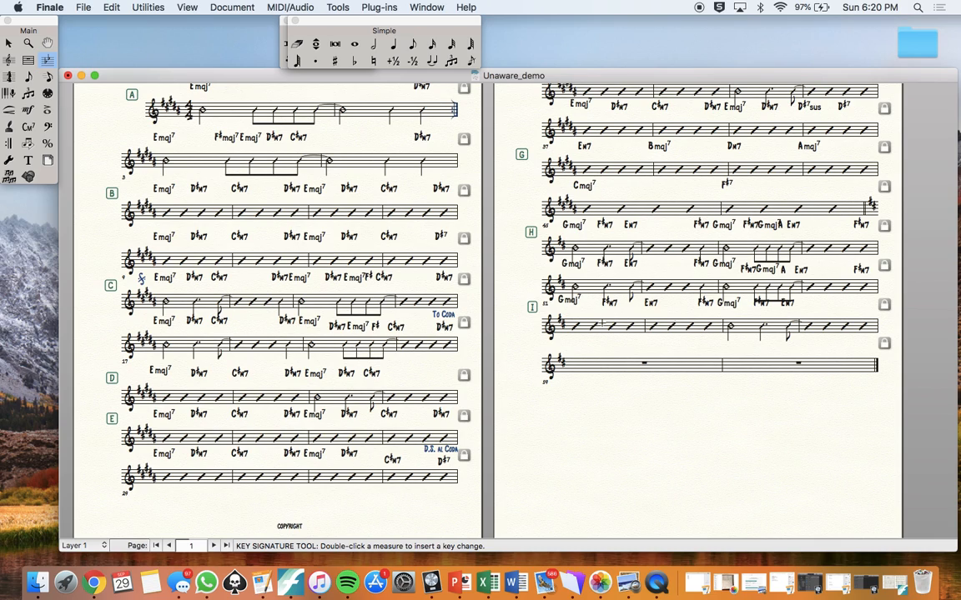
- Enclose measures 55 to 58 in repeat bars, with a forward repeat at the start and a backward repeat playing the section 2 times
click(8, 143)
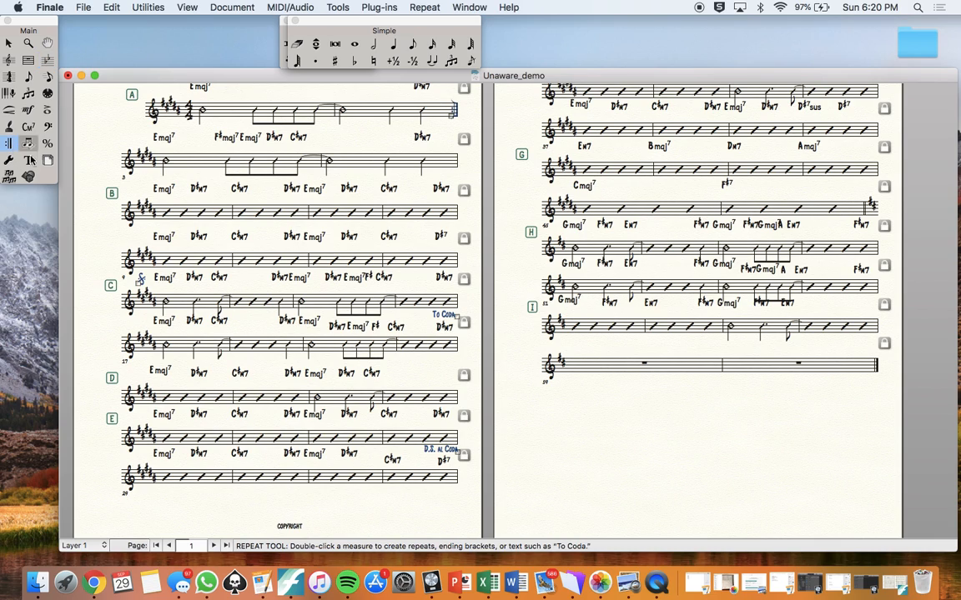
click(576, 325)
double_click(575, 325)
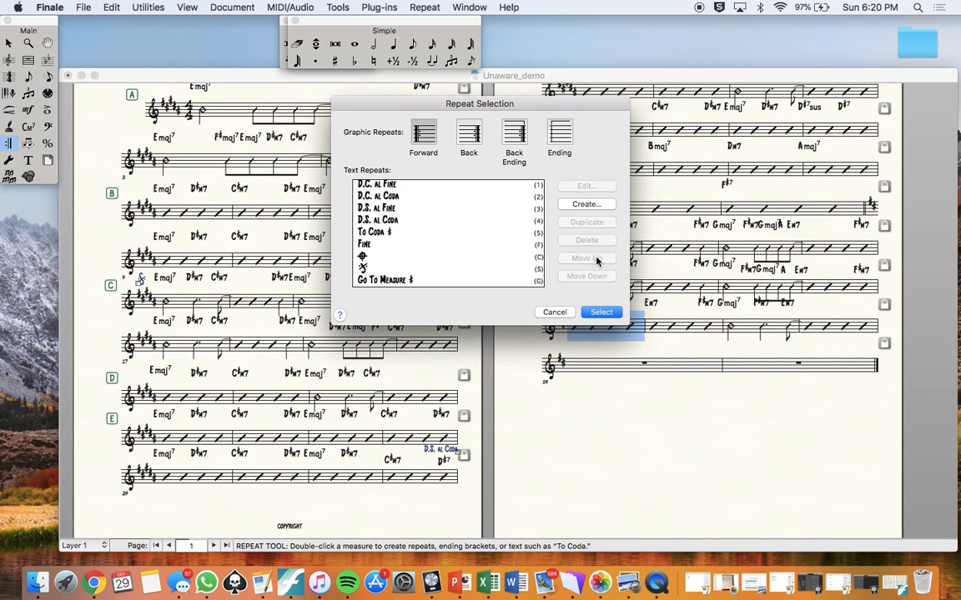
click(602, 311)
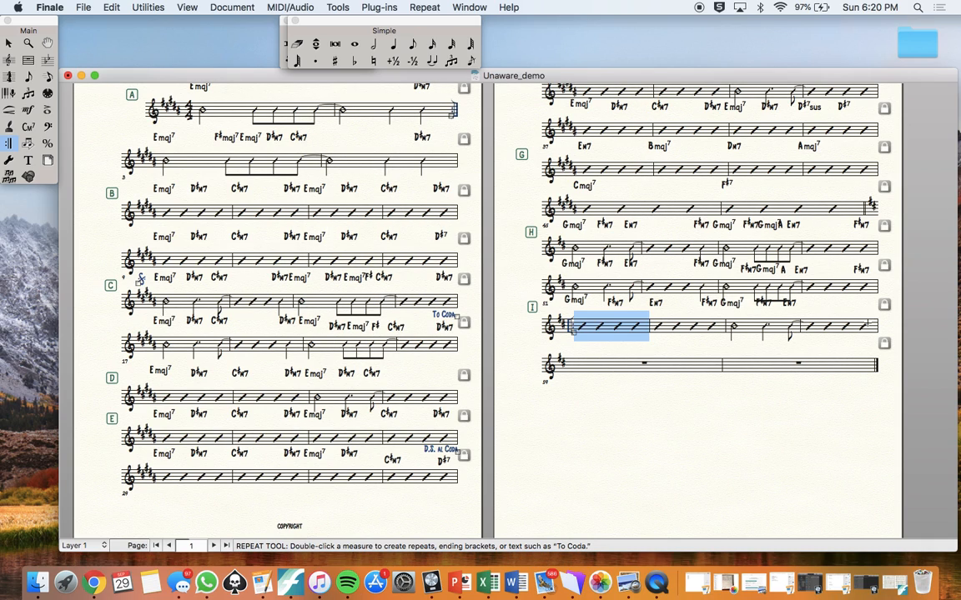
double_click(797, 323)
click(469, 133)
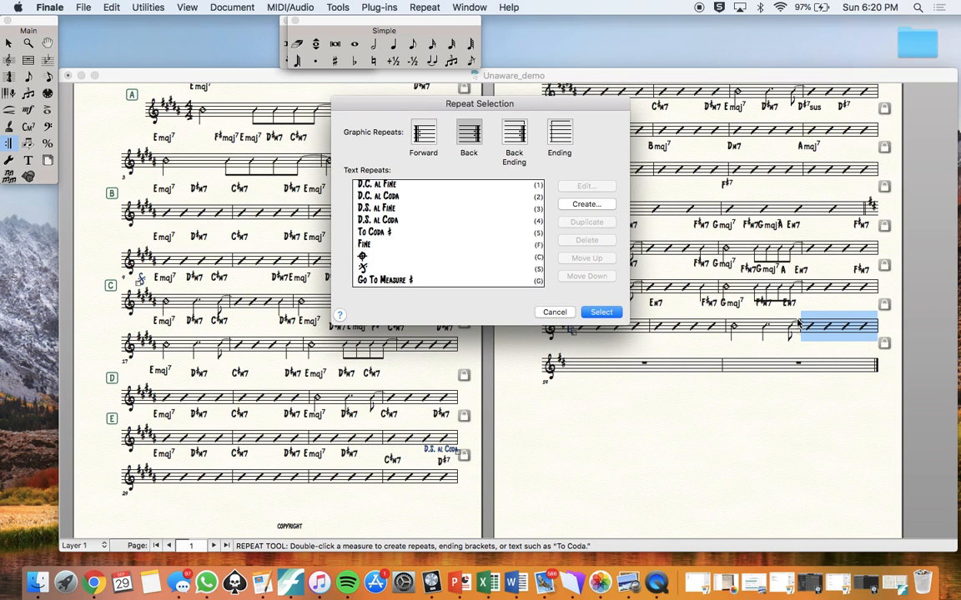
click(601, 312)
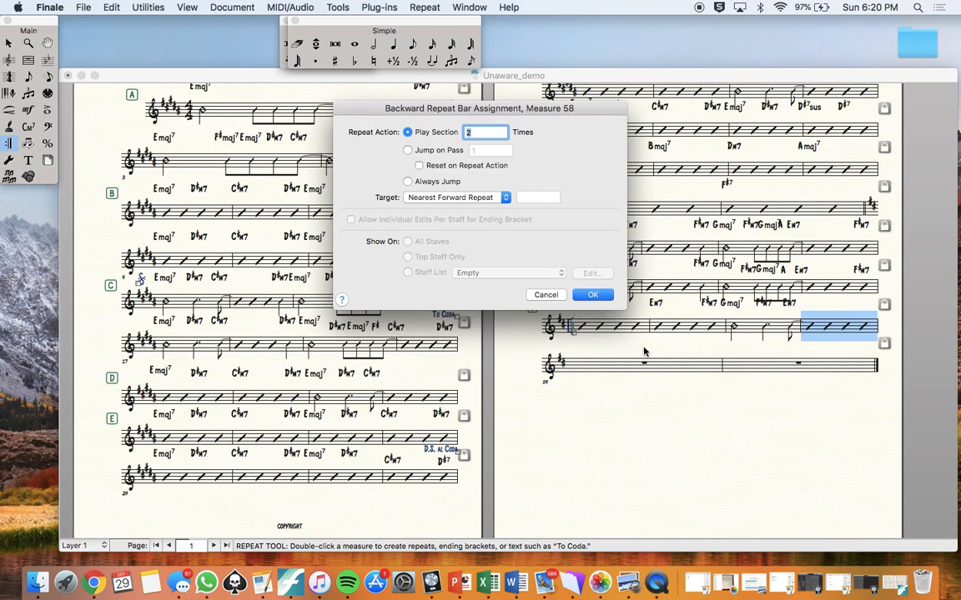
click(591, 296)
click(657, 447)
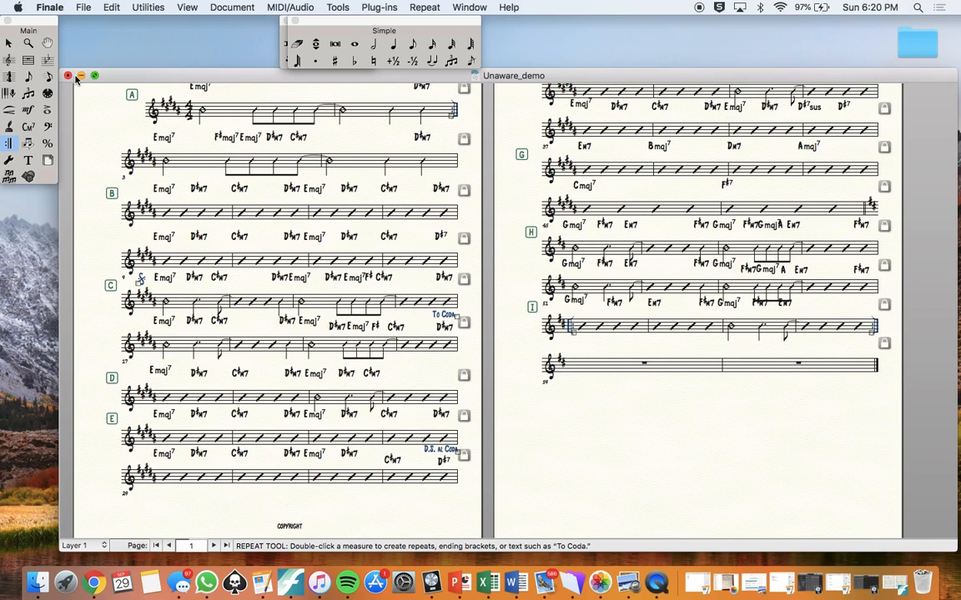
- Copy the first two measures of section I, measures 55 and 56, and paste them onto measures 59 and 60
click(8, 42)
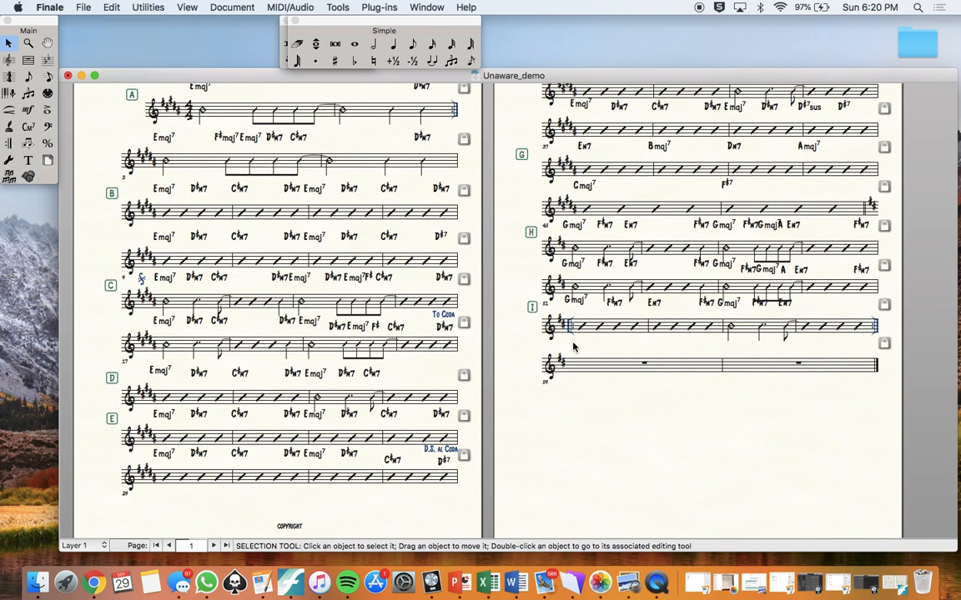
drag(572, 347, 723, 308)
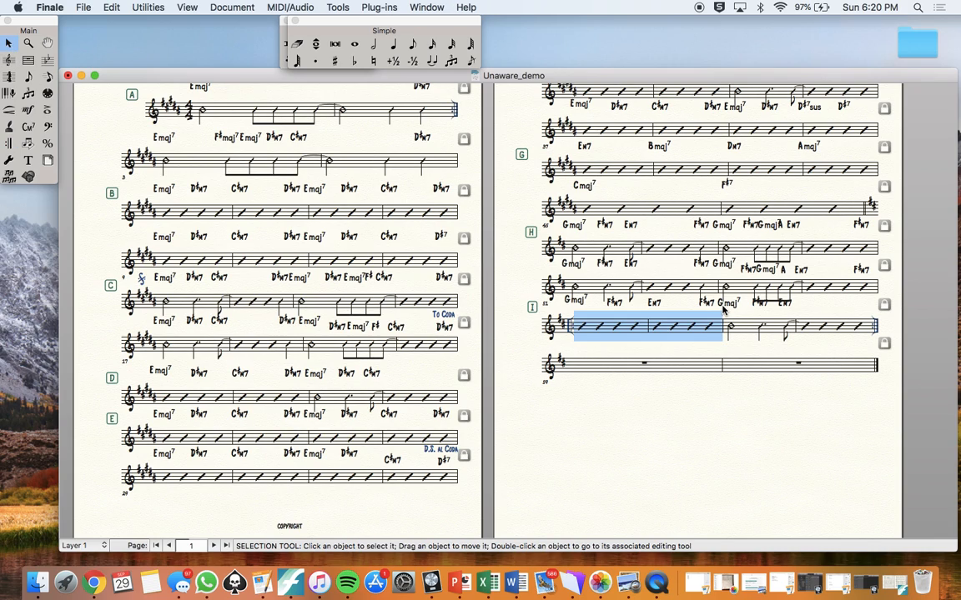
drag(514, 353, 883, 352)
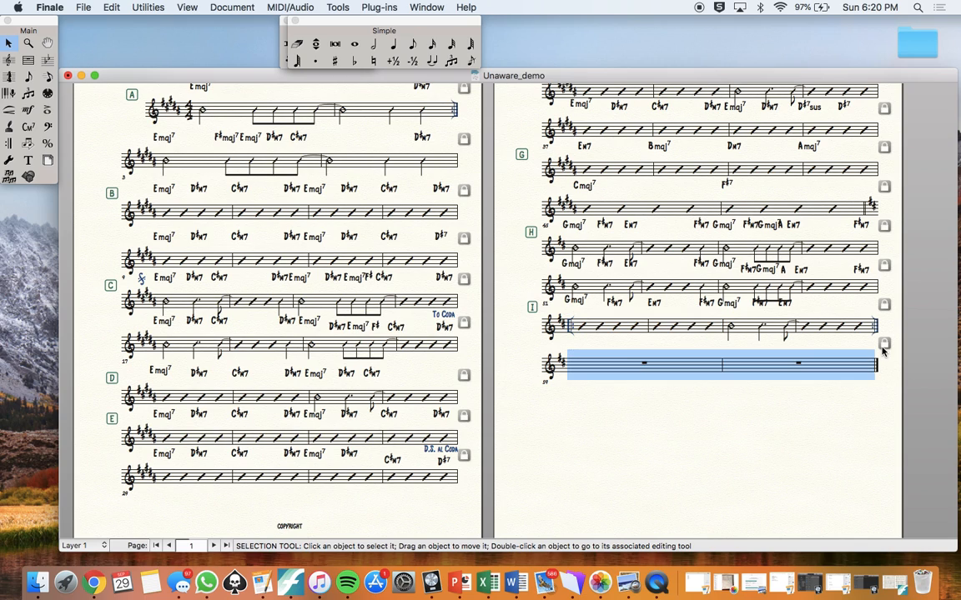
key(super+v)
click(852, 395)
click(842, 344)
key(Delete)
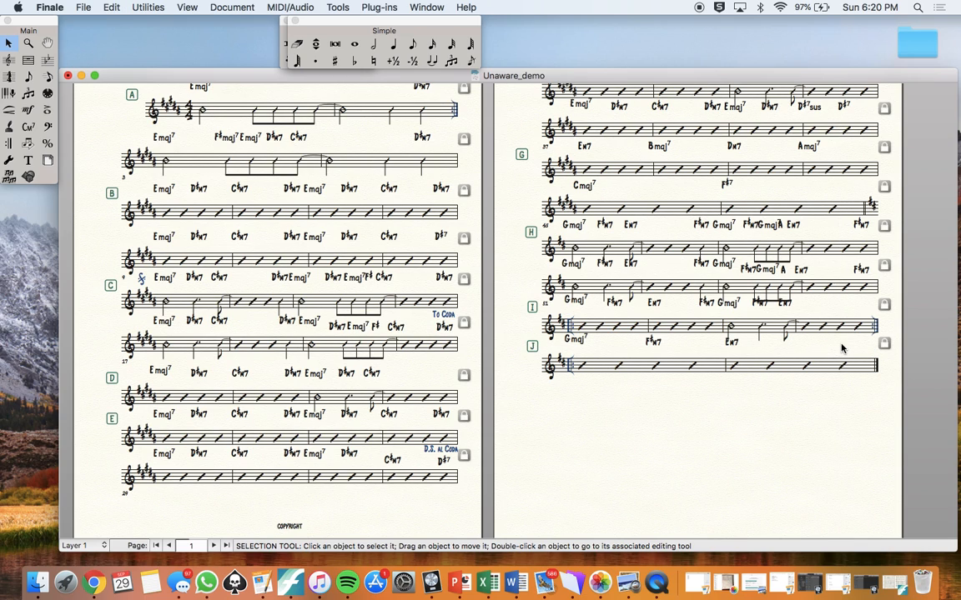
- Spread out systems 11 to 17 vertically on page 2 so chords and notes no longer collide
scroll(701, 386, up, 3)
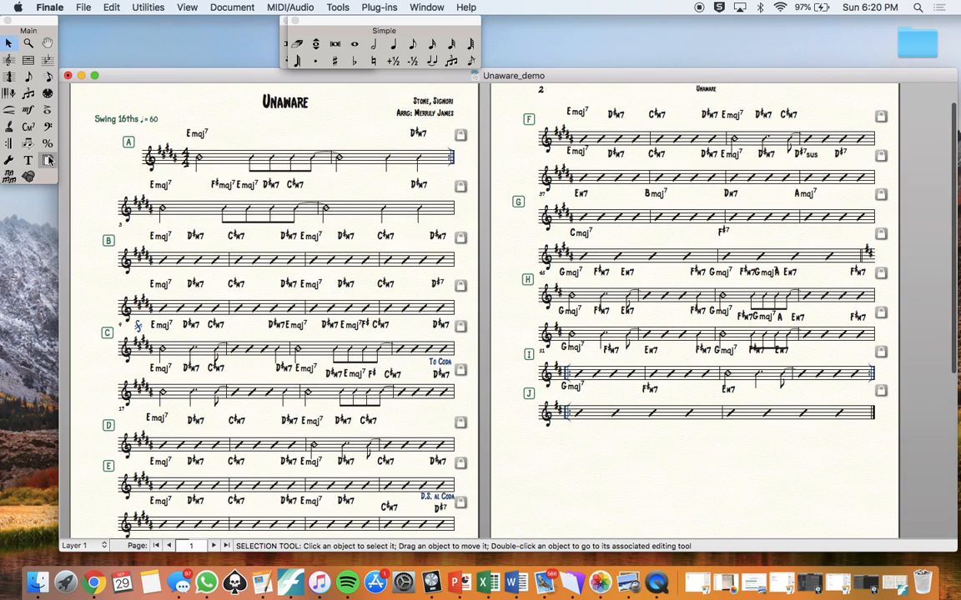
click(47, 161)
drag(588, 179, 589, 190)
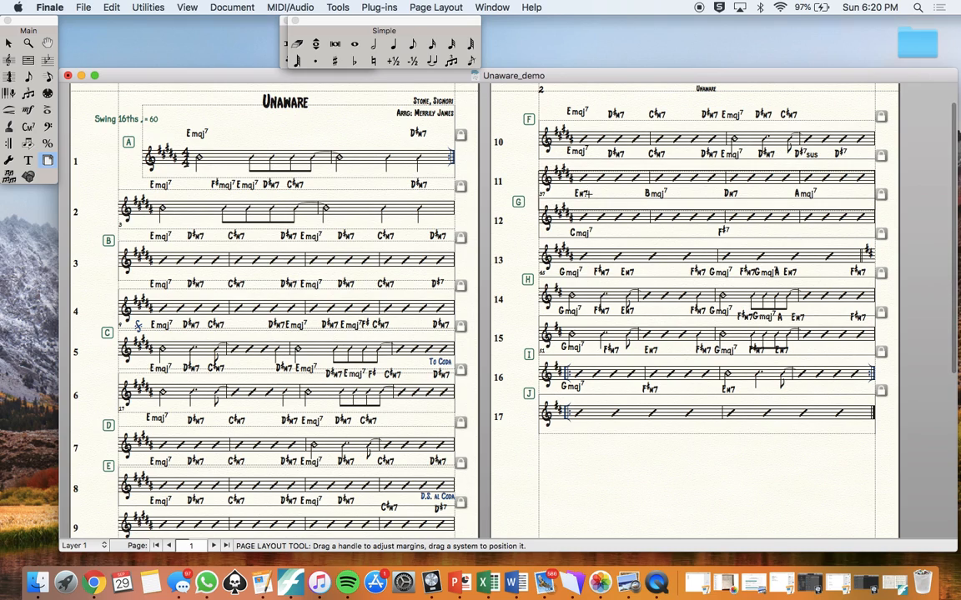
drag(596, 229, 597, 281)
drag(596, 320, 547, 371)
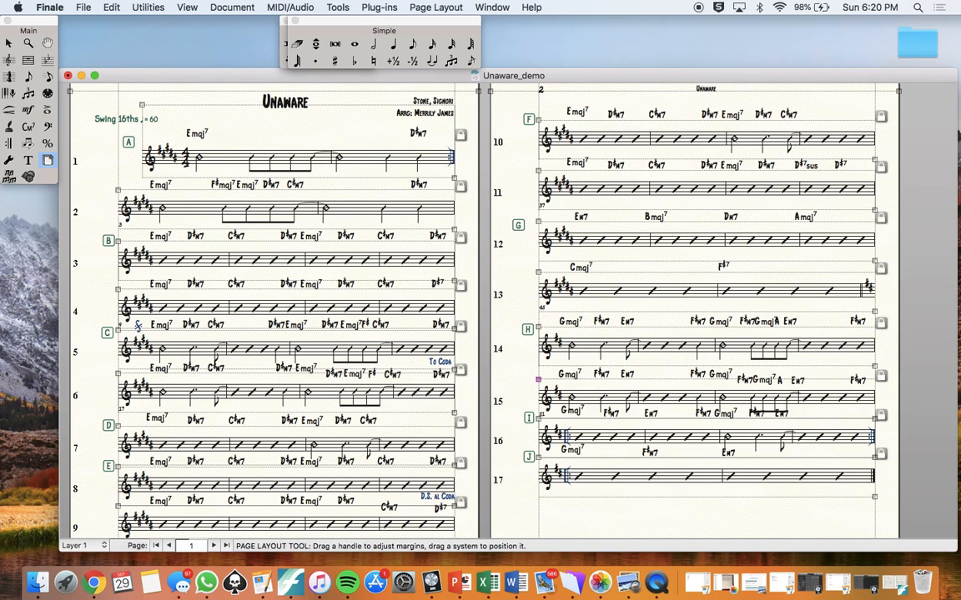
drag(612, 345, 612, 336)
drag(609, 425, 608, 435)
drag(603, 482, 603, 492)
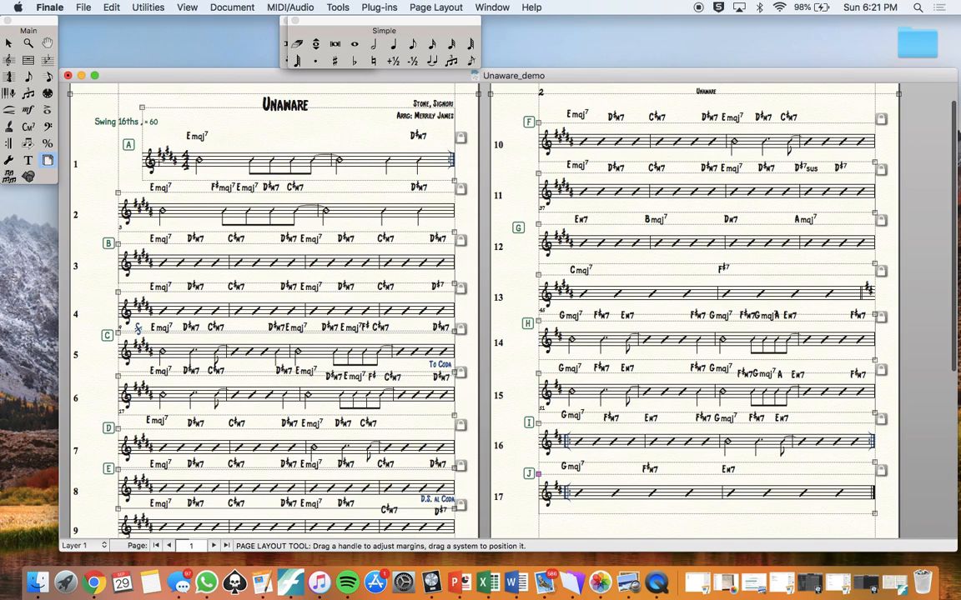
- Move the inner barlines in both section H systems to narrow each second measure and widen each third measure
click(27, 60)
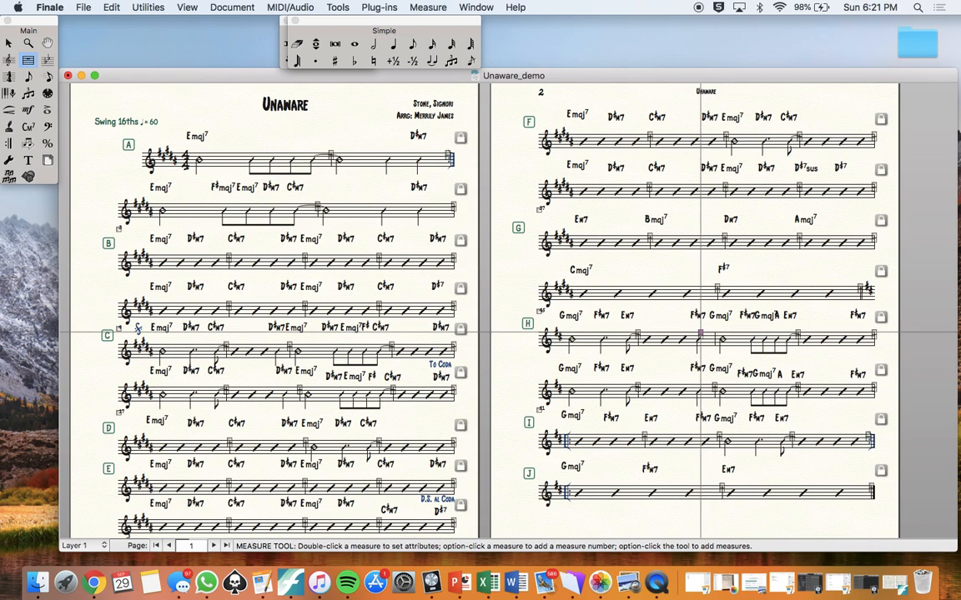
drag(701, 333, 699, 332)
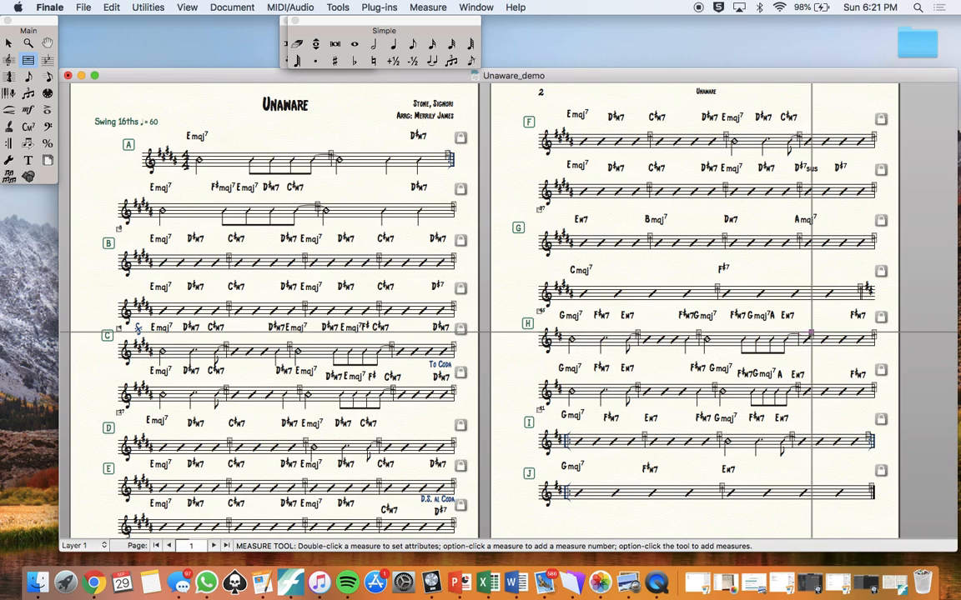
drag(716, 386, 698, 386)
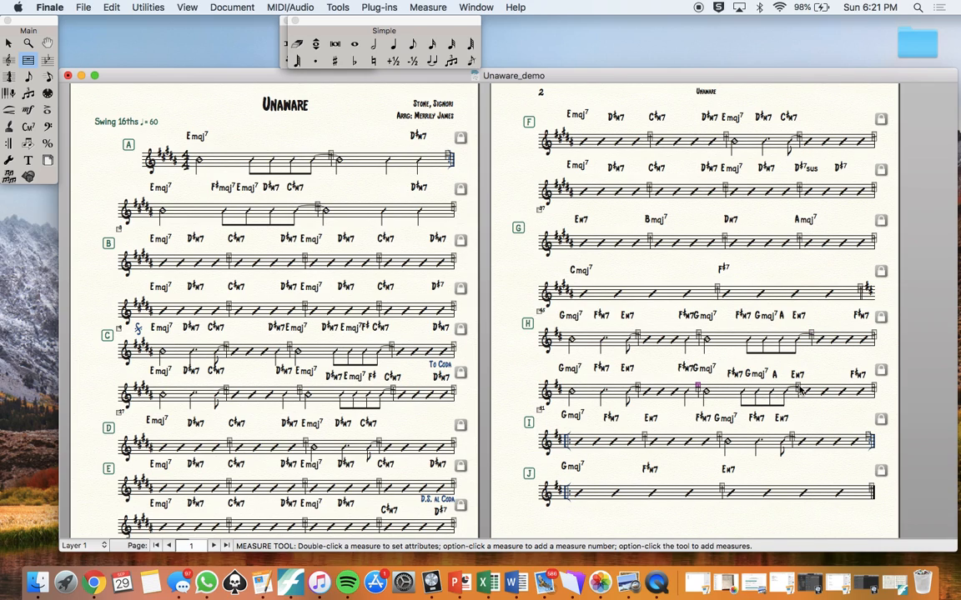
drag(798, 387, 812, 386)
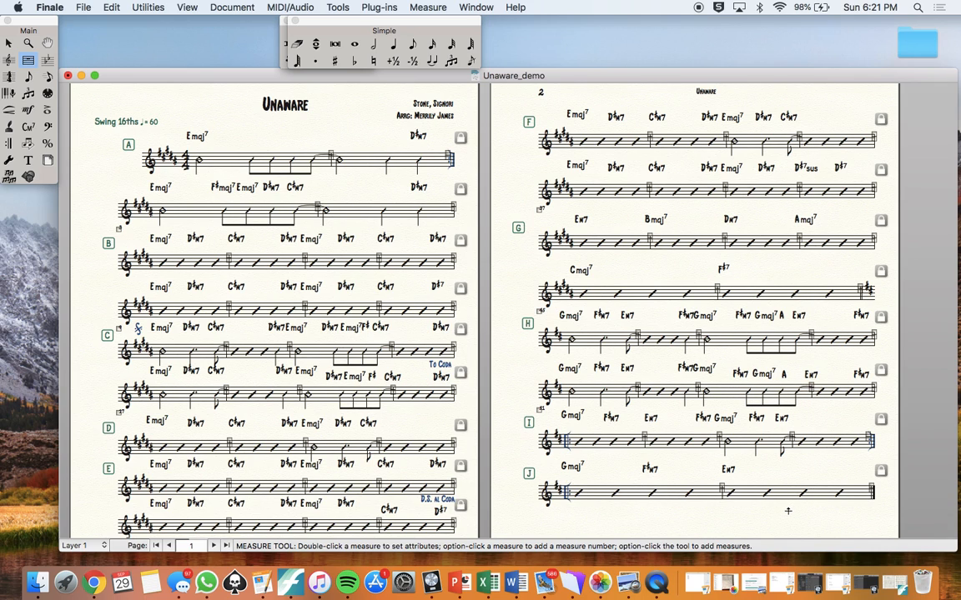
- Look over both pages of the chart to check system spacing and missing repeat markings
scroll(748, 443, up, 1)
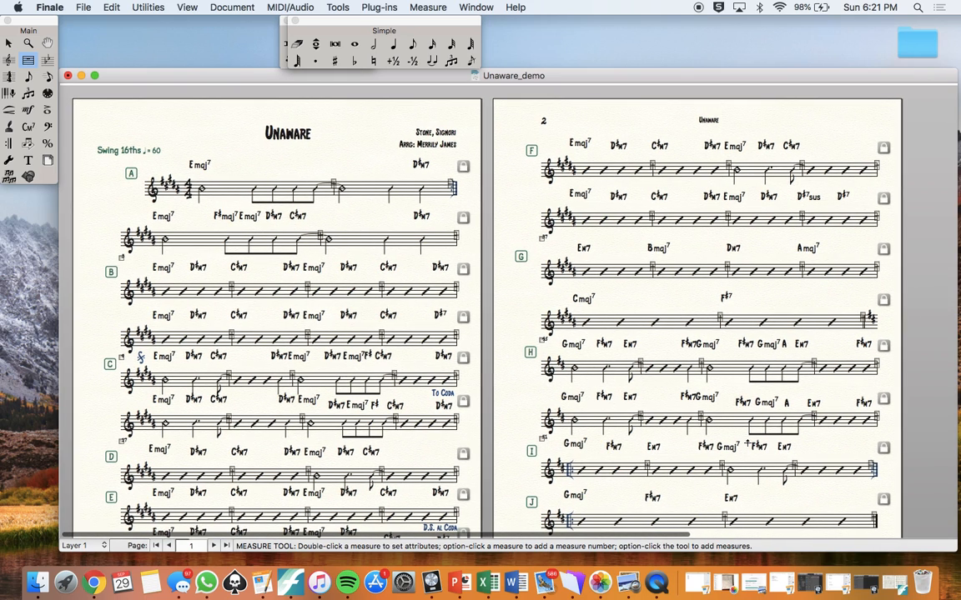
scroll(748, 443, down, 3)
scroll(747, 443, down, 2)
scroll(748, 442, right, 1)
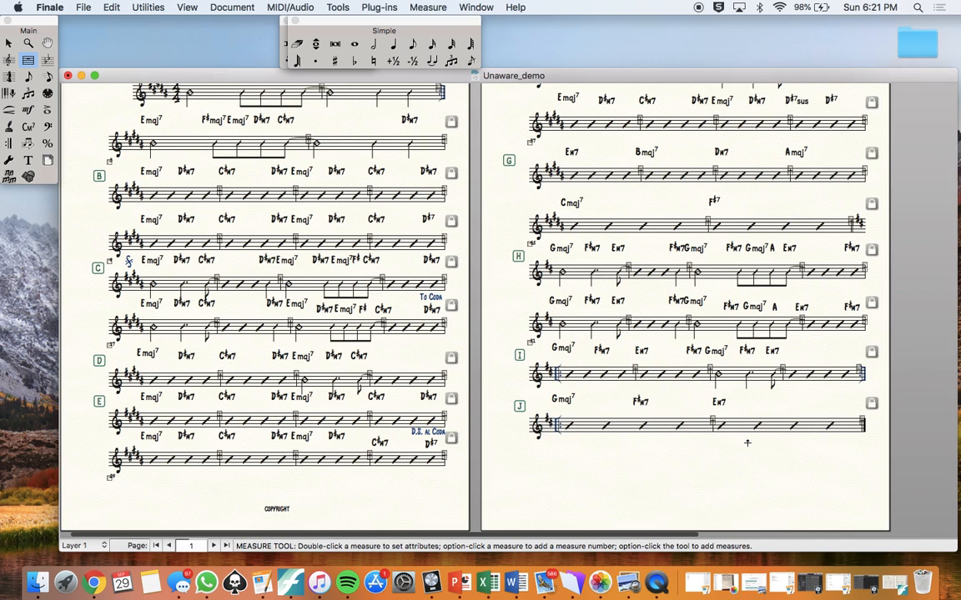
scroll(748, 443, up, 2)
scroll(747, 443, right, 1)
scroll(747, 443, up, 3)
scroll(747, 442, right, 1)
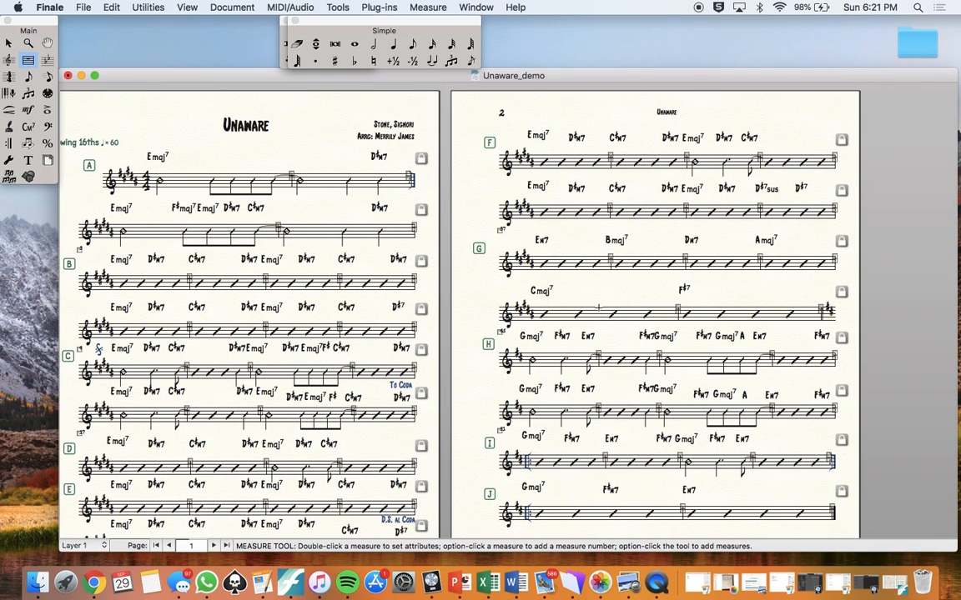
- Add the coda sign text repeat above the first measure of section F
click(8, 143)
double_click(503, 135)
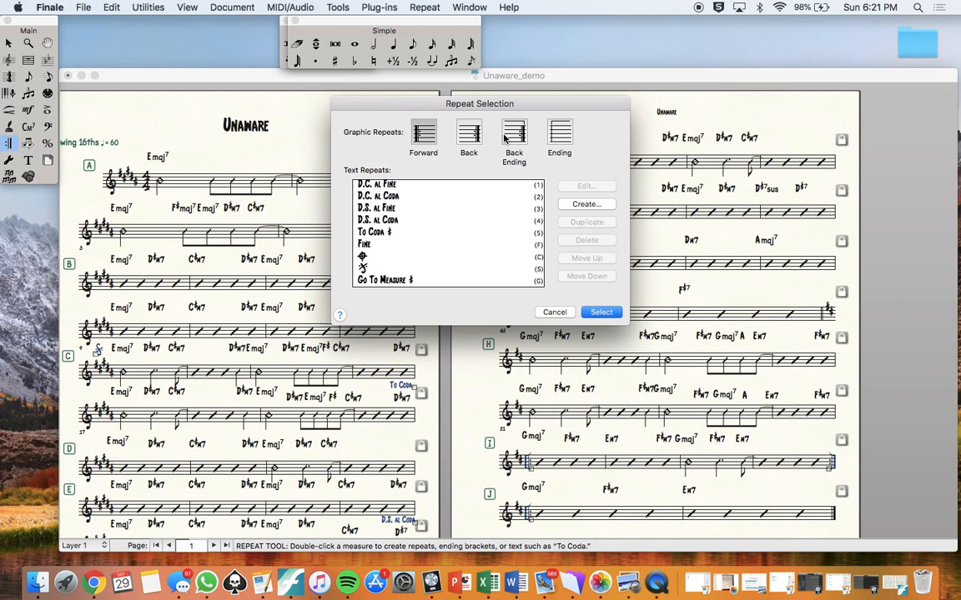
click(361, 258)
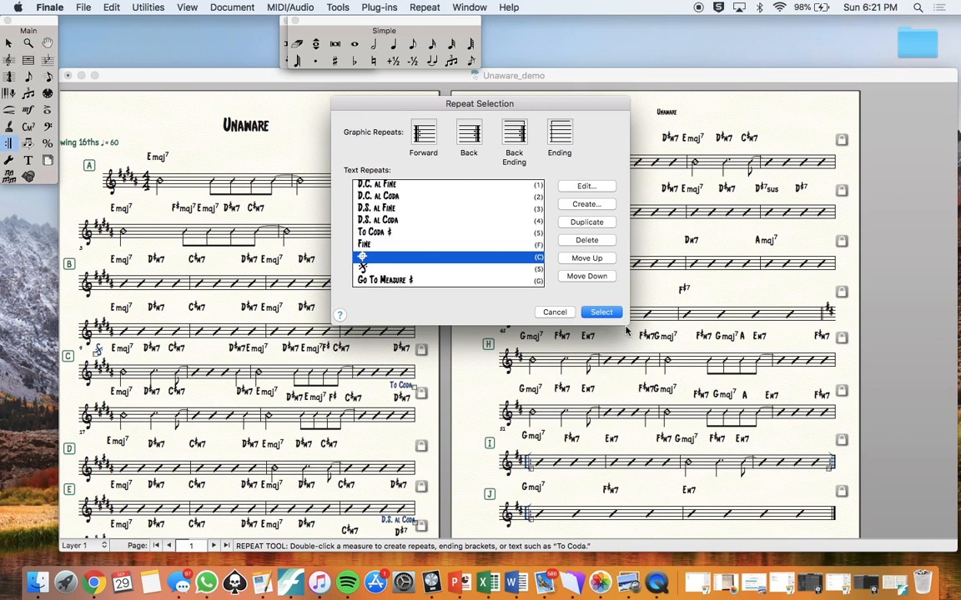
click(602, 313)
click(563, 301)
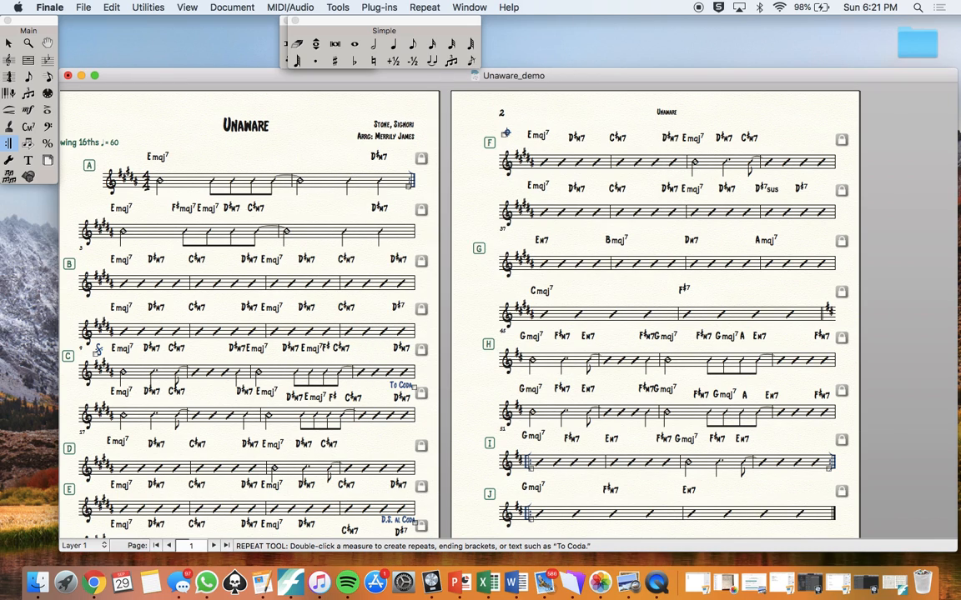
- Add the text "REPEAT UNTIL CUE" and position it above the closing repeat bar of section I
scroll(527, 294, down, 3)
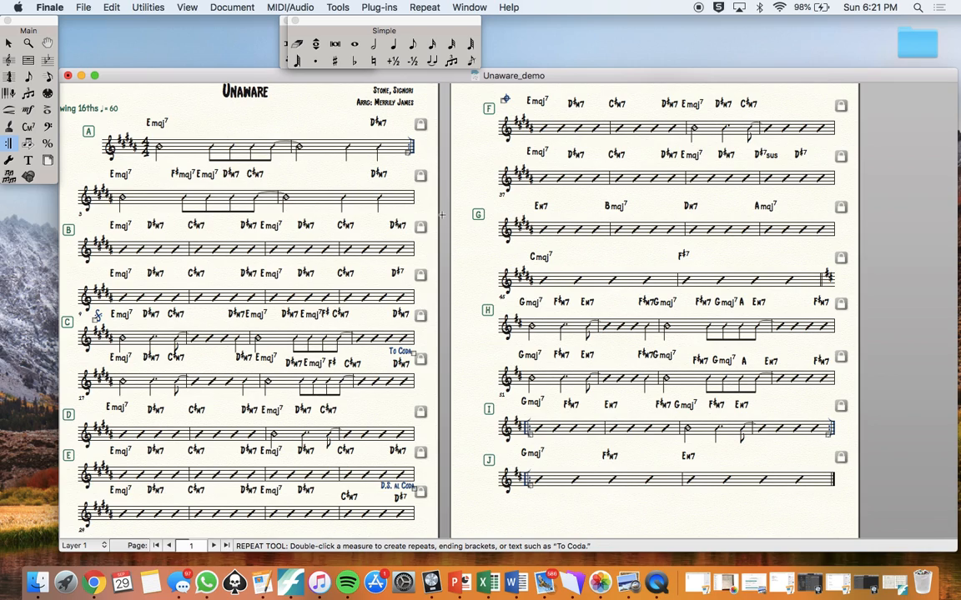
click(27, 161)
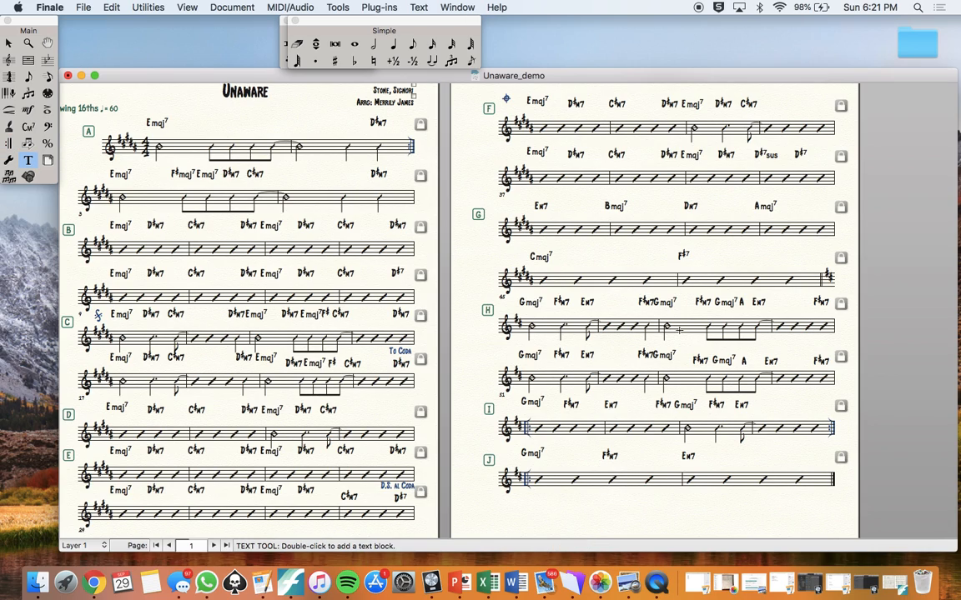
double_click(811, 410)
text(REPEAT UNTIL)
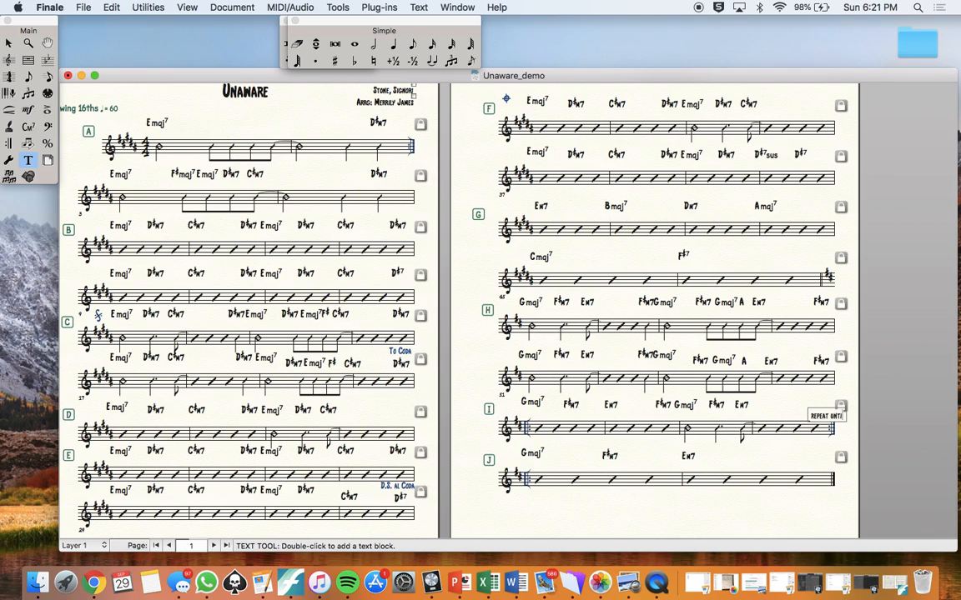
text( CUE)
click(9, 43)
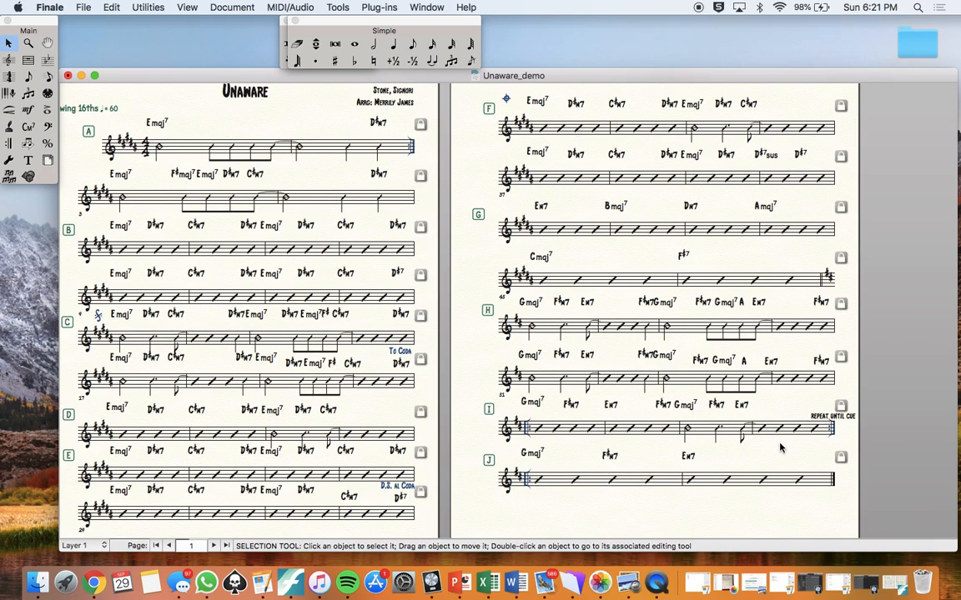
drag(810, 417, 792, 406)
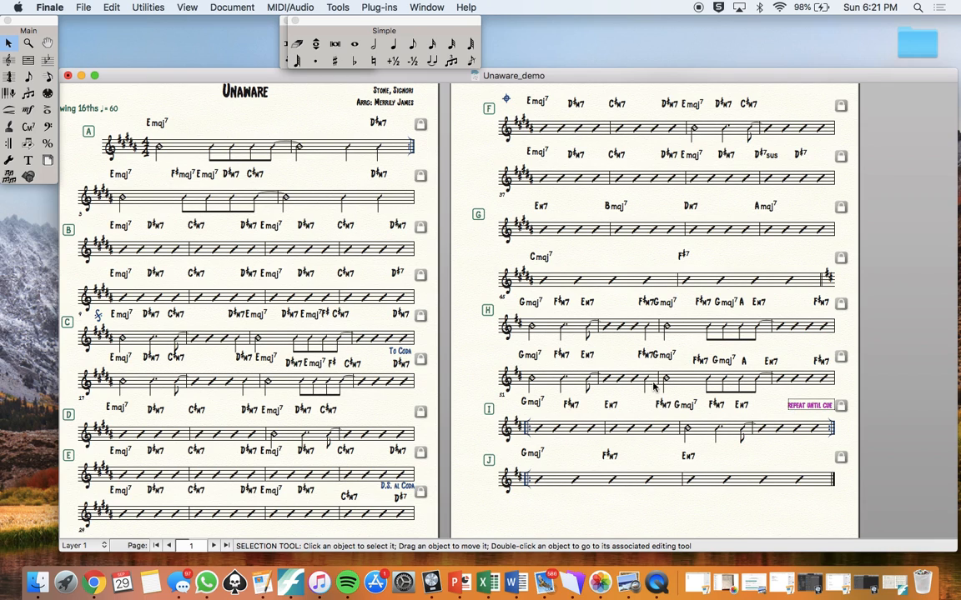
- Add the text "x3" and position it above the repeat bar at the end of section A's first system
scroll(398, 209, left, 5)
scroll(398, 209, up, 2)
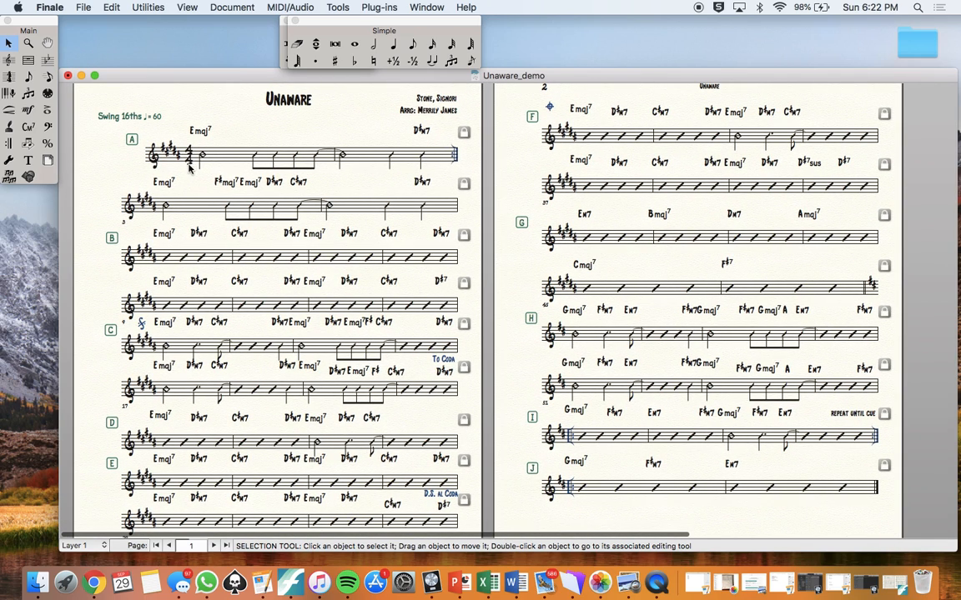
click(28, 159)
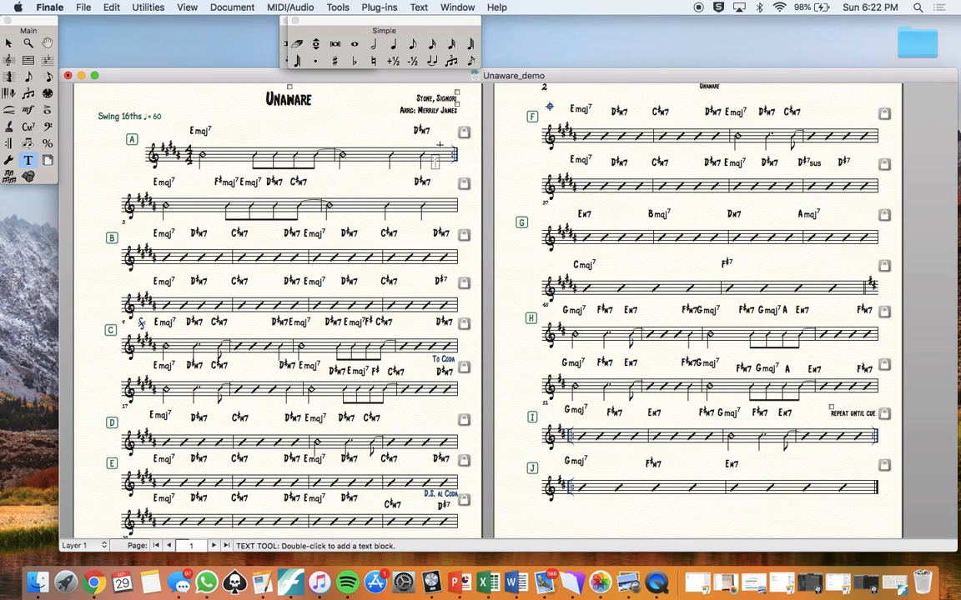
text(x3)
click(8, 42)
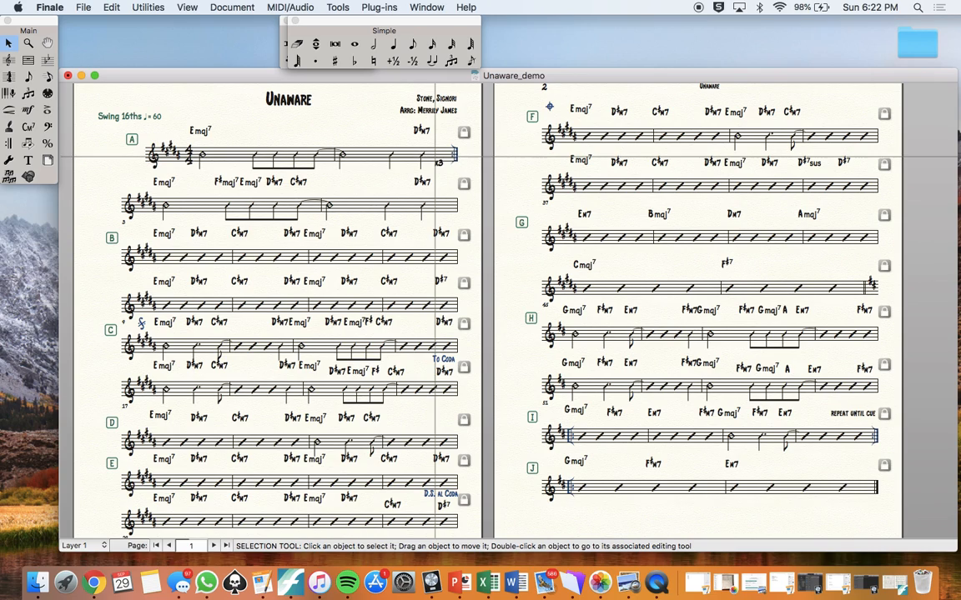
drag(439, 163, 449, 126)
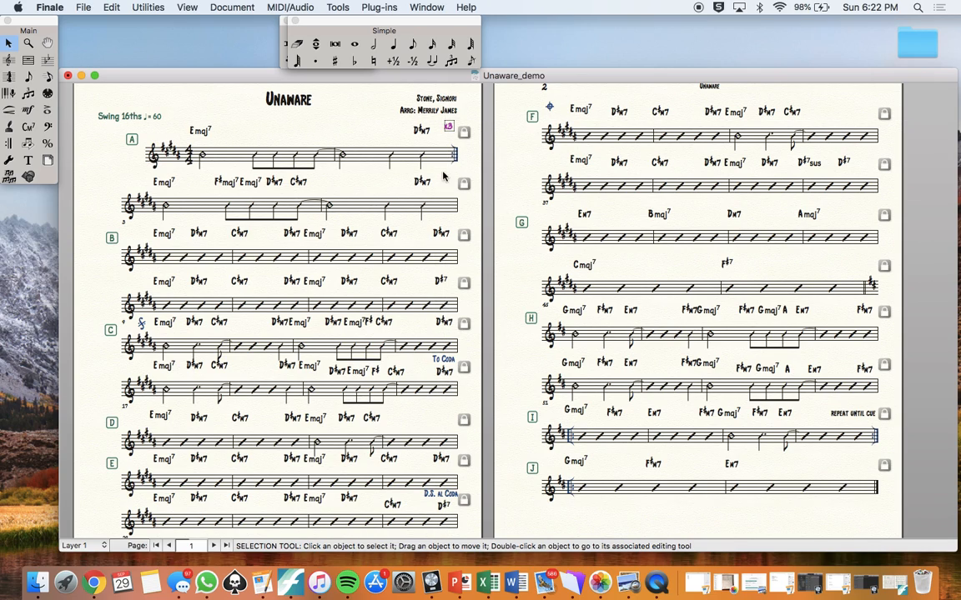
click(444, 177)
- Set double barlines on measure 4 at the end of section A and measure 12 at the end of section B
click(29, 61)
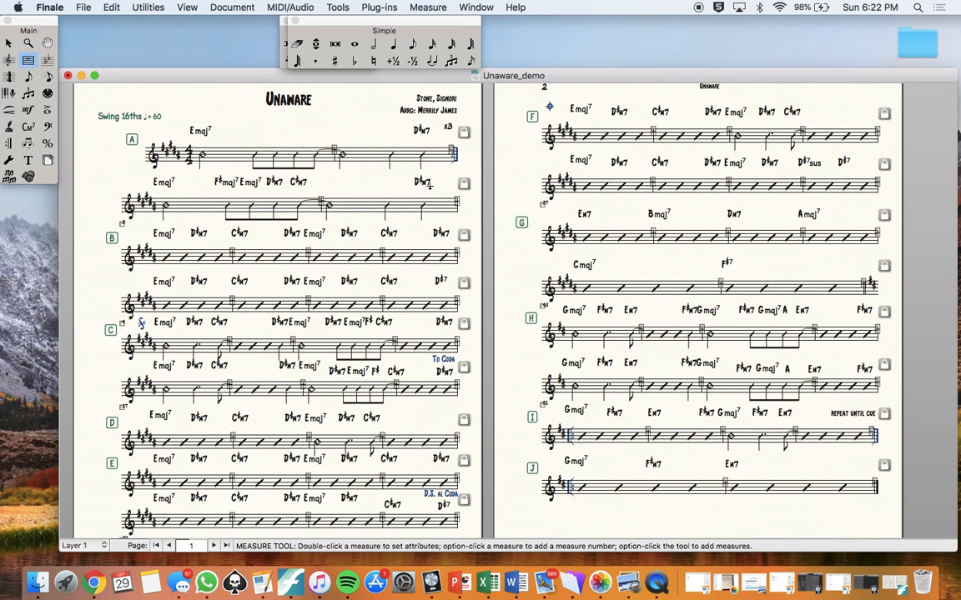
double_click(398, 185)
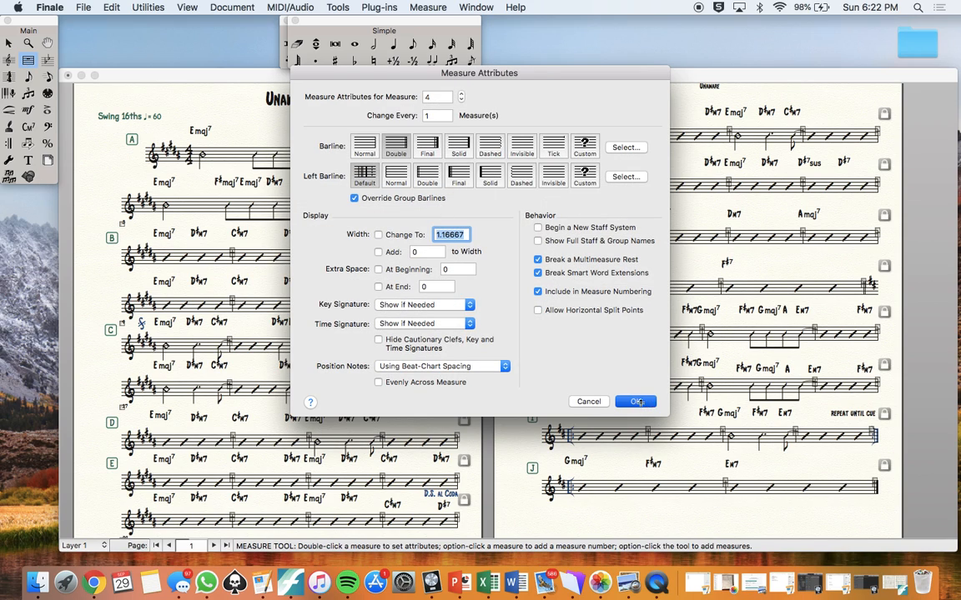
key(Return)
double_click(417, 304)
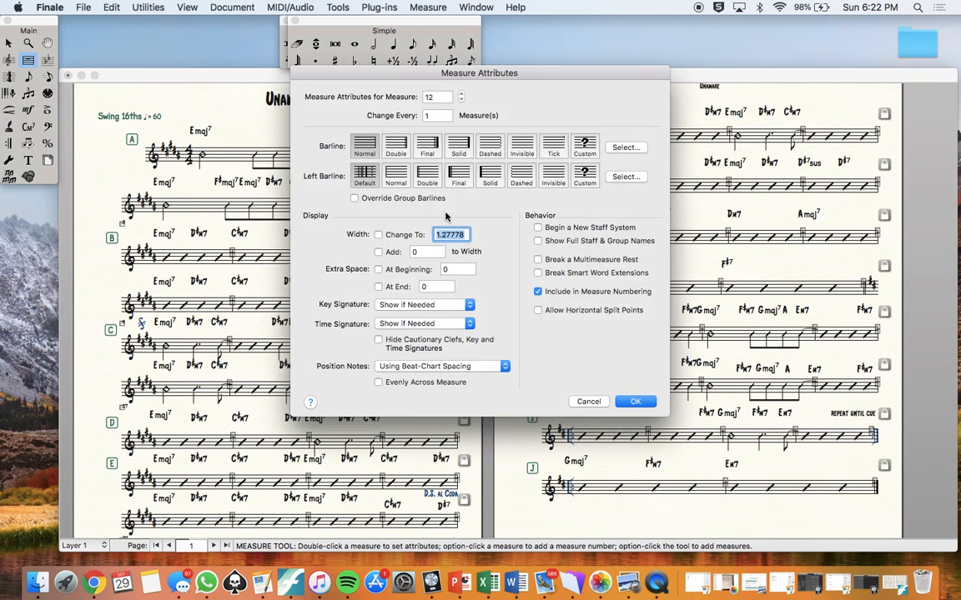
key(Return)
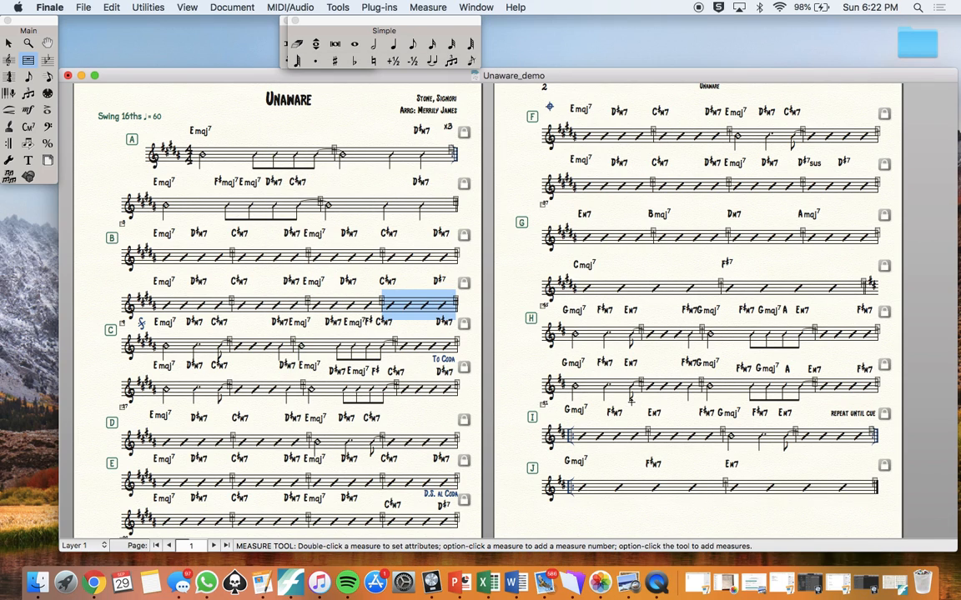
- Set double barlines on the last measure of section C and on measure 24 at the end of section D
scroll(398, 358, down, 2)
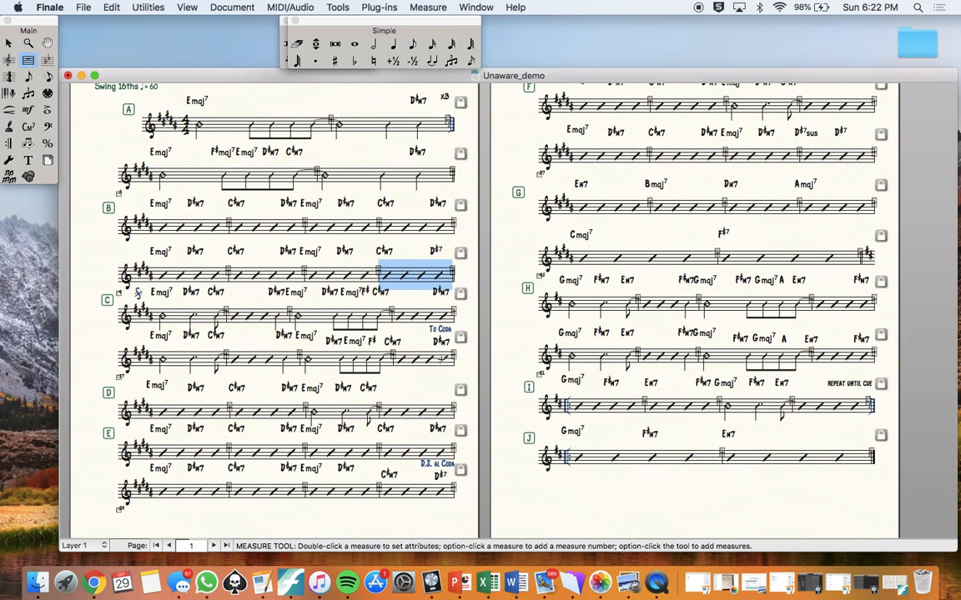
double_click(441, 359)
click(396, 148)
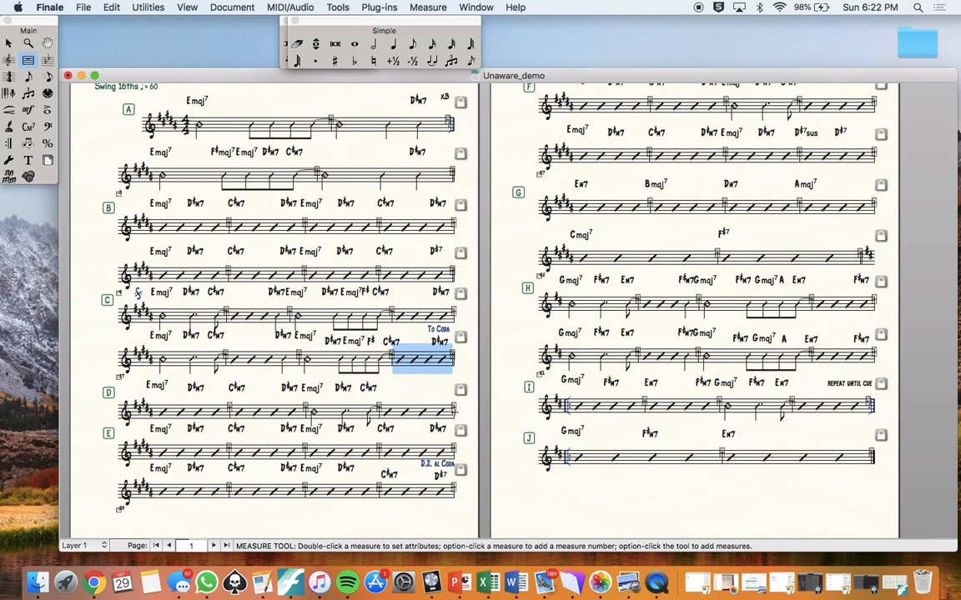
double_click(392, 368)
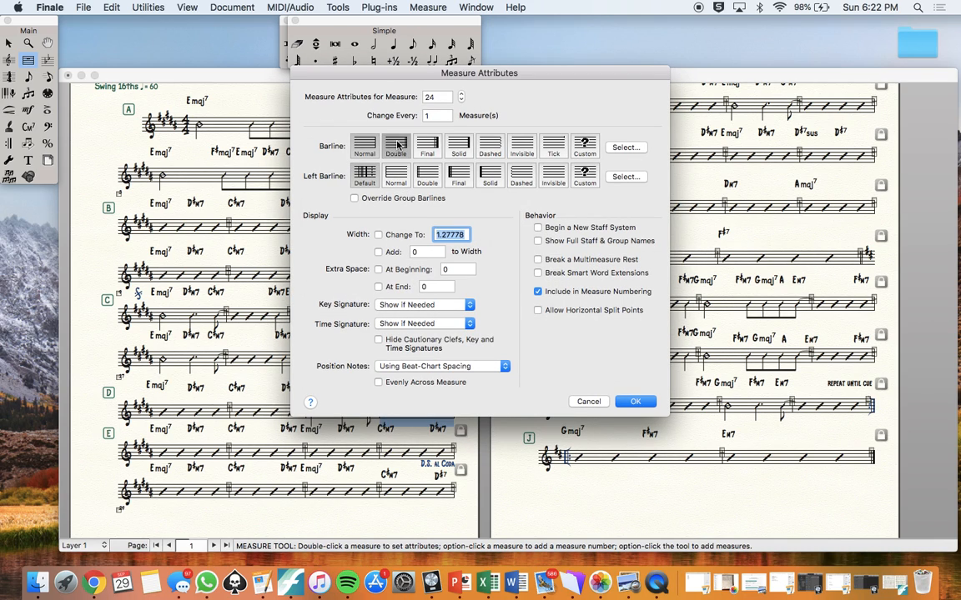
click(626, 402)
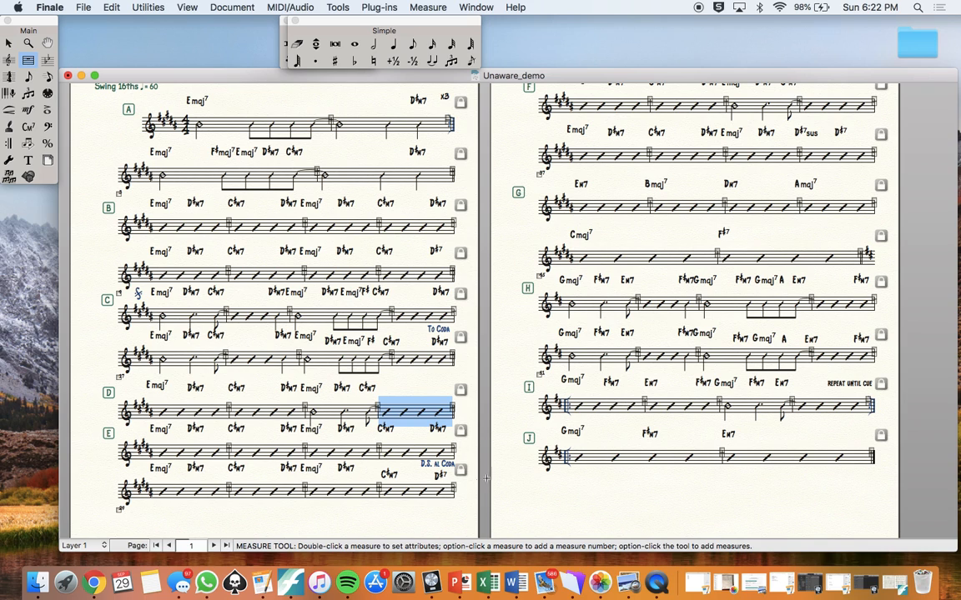
- Set double barlines on measure 32 at the end of section E and measure 40 at the end of section F
double_click(417, 492)
click(396, 147)
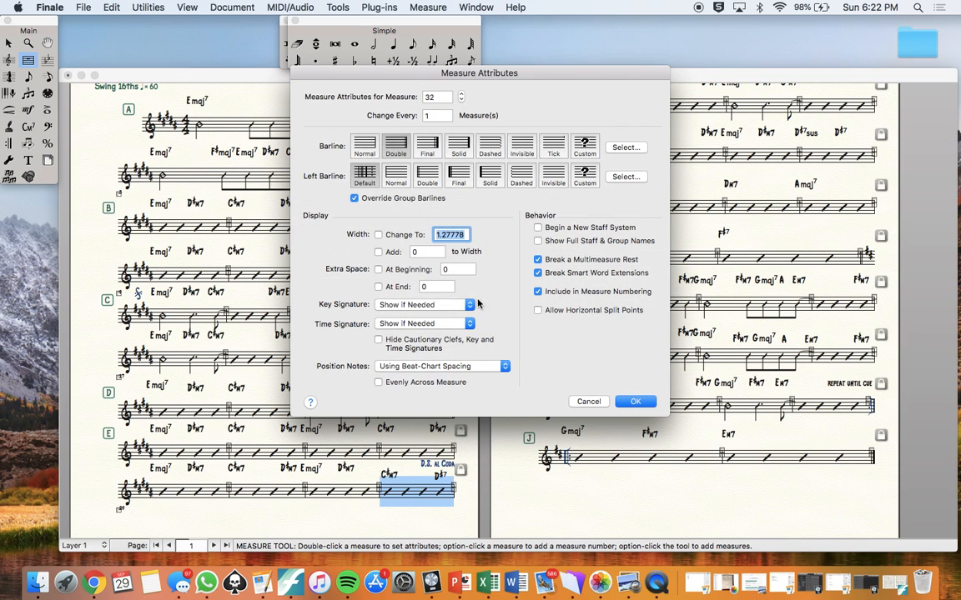
click(634, 402)
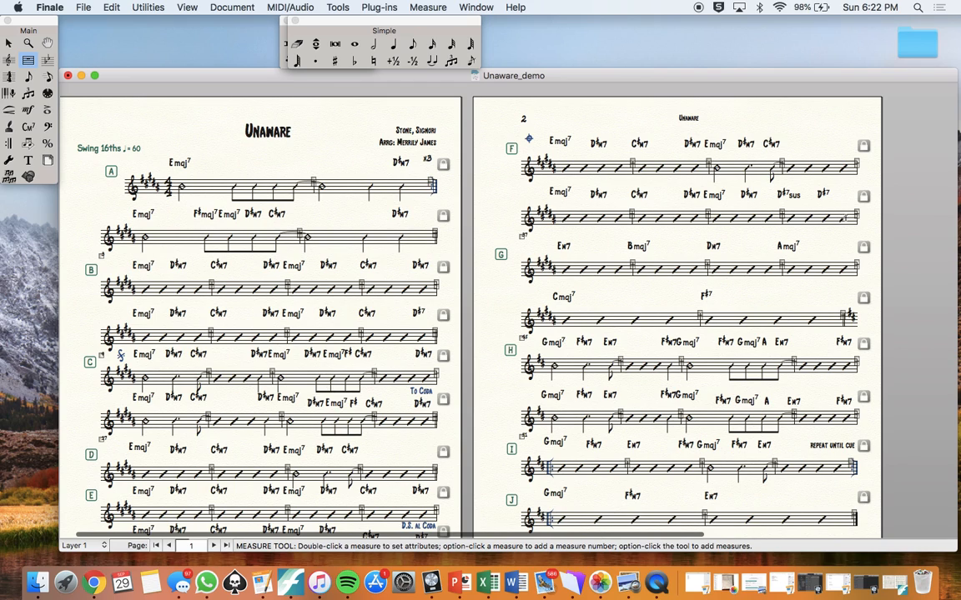
double_click(813, 216)
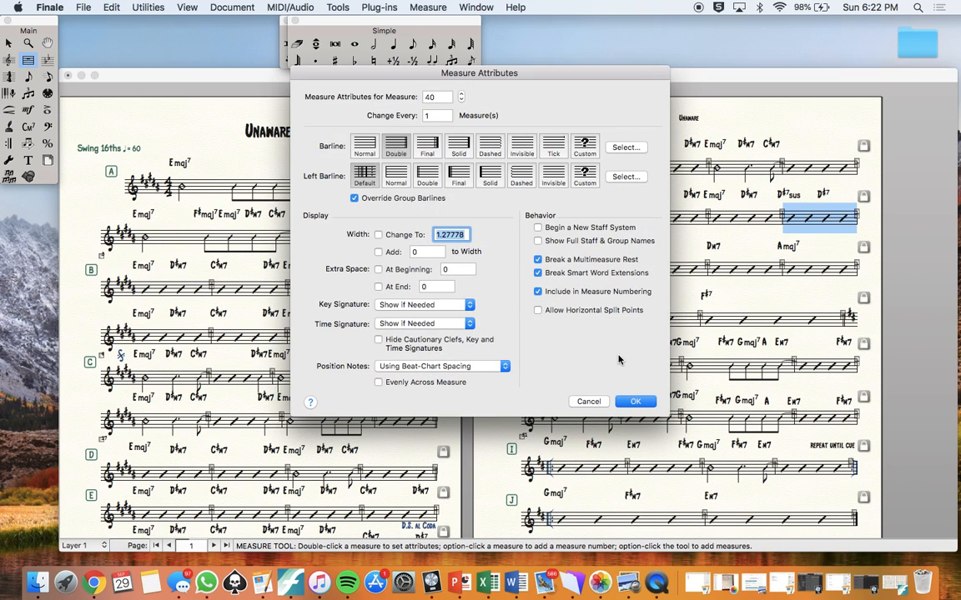
click(636, 401)
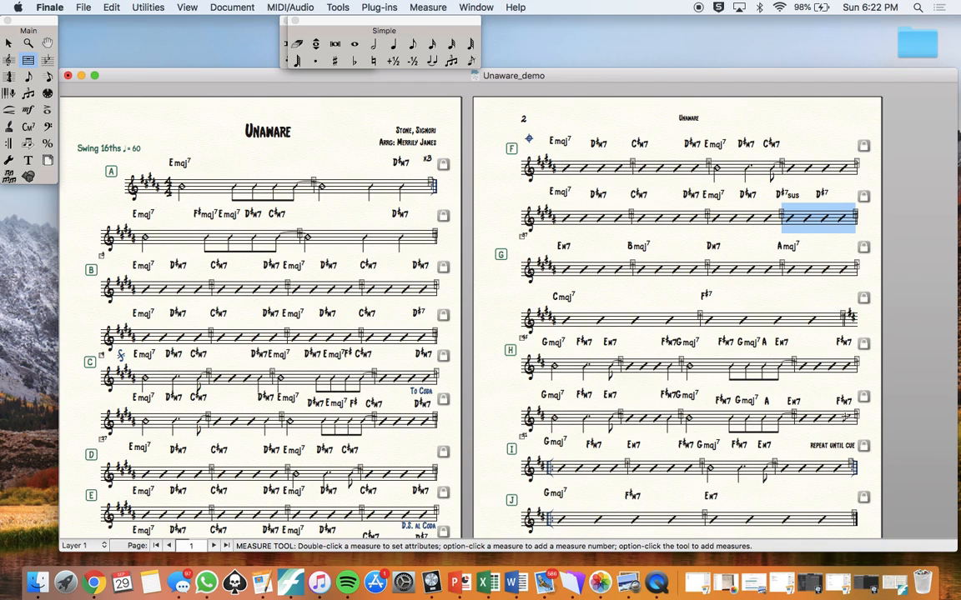
- Set a double barline on measure 54 at the end of section H and clear the measure selection
double_click(824, 420)
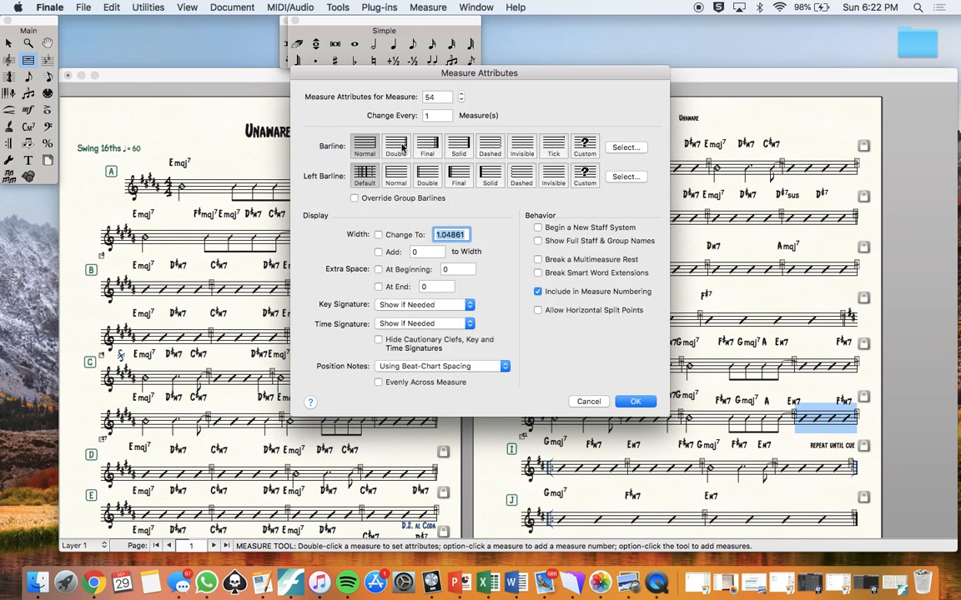
click(636, 402)
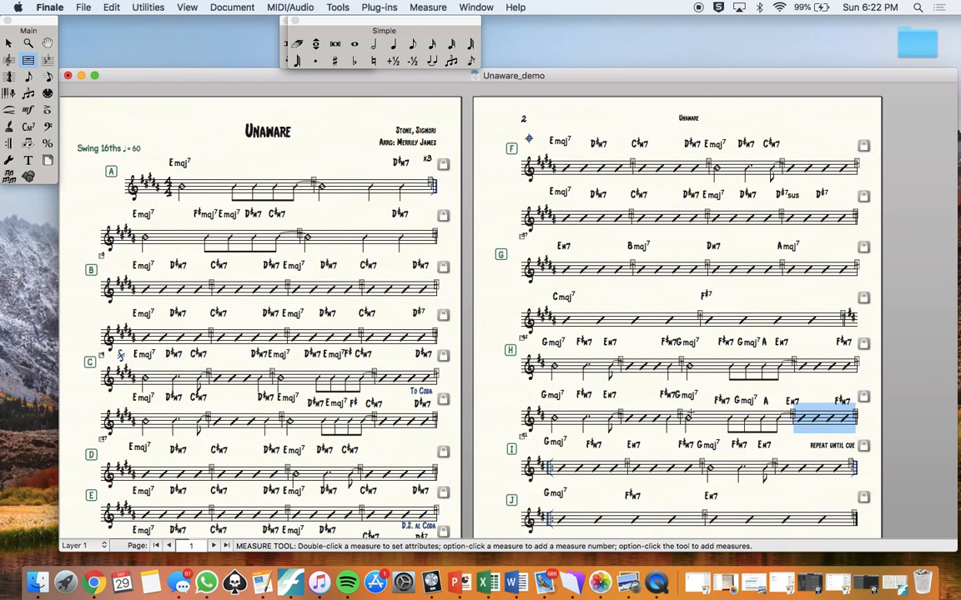
click(692, 391)
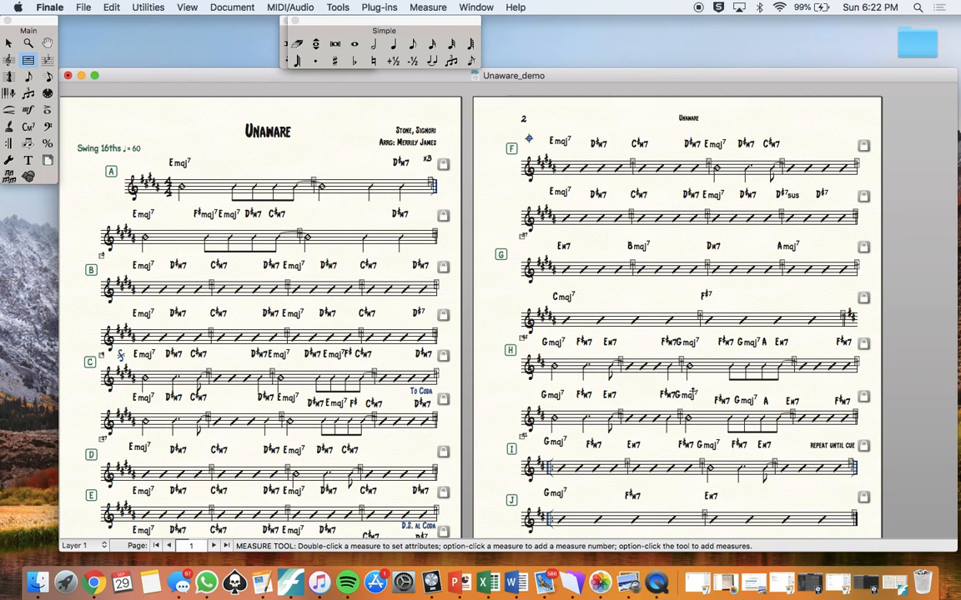
- Look over both pages of the finished chart and save the document
scroll(651, 384, down, 4)
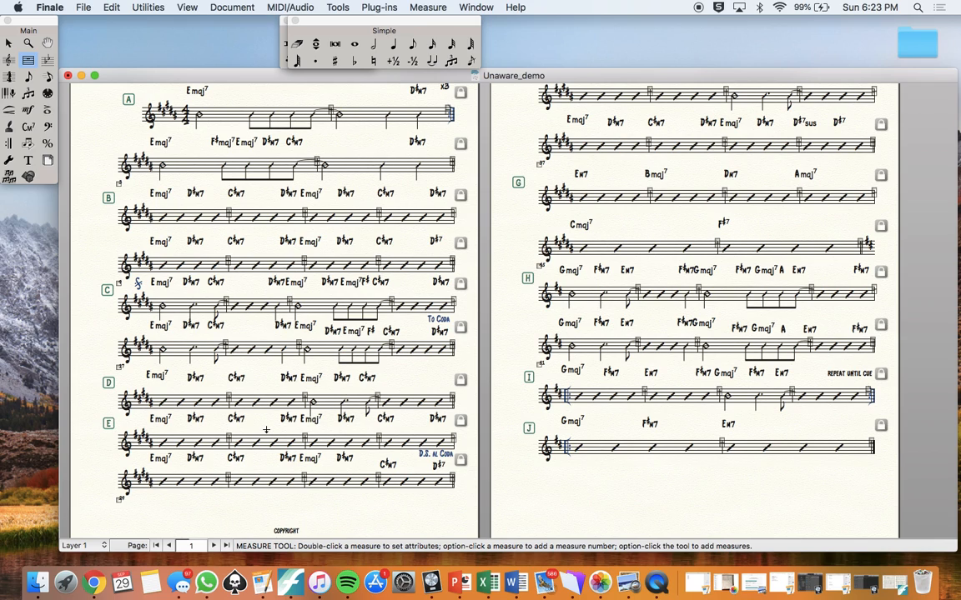
scroll(266, 429, up, 3)
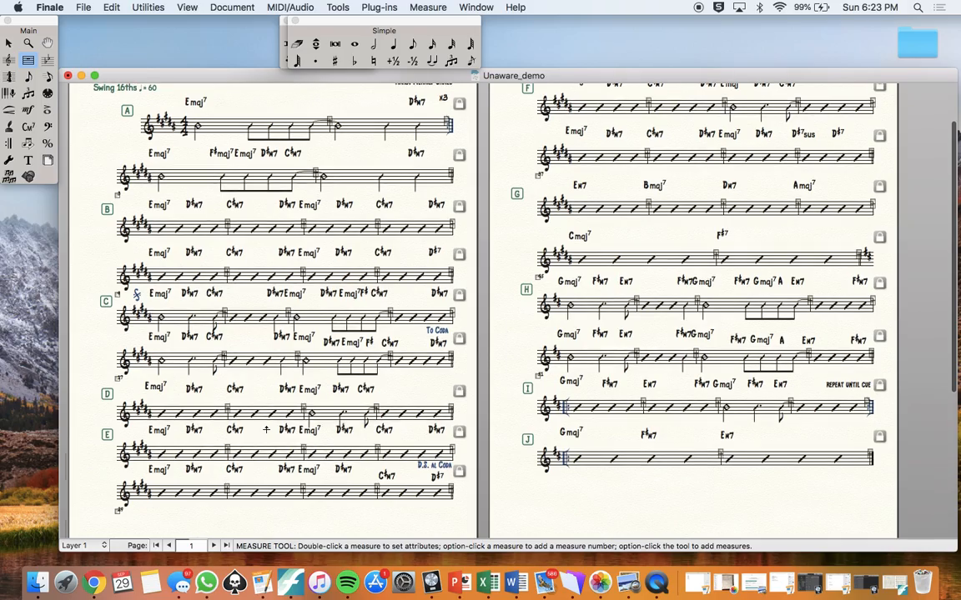
scroll(266, 429, down, 3)
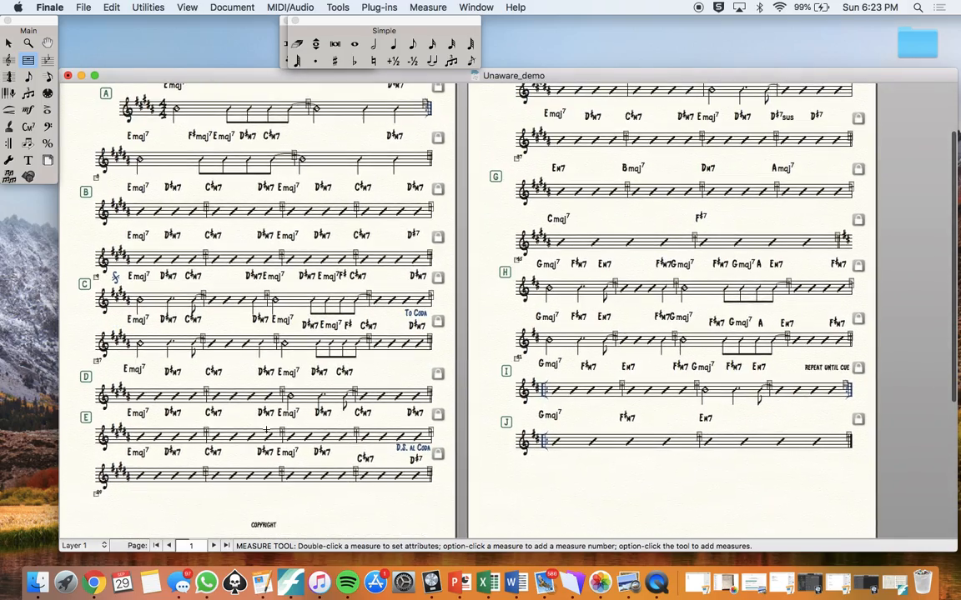
scroll(266, 429, up, 2)
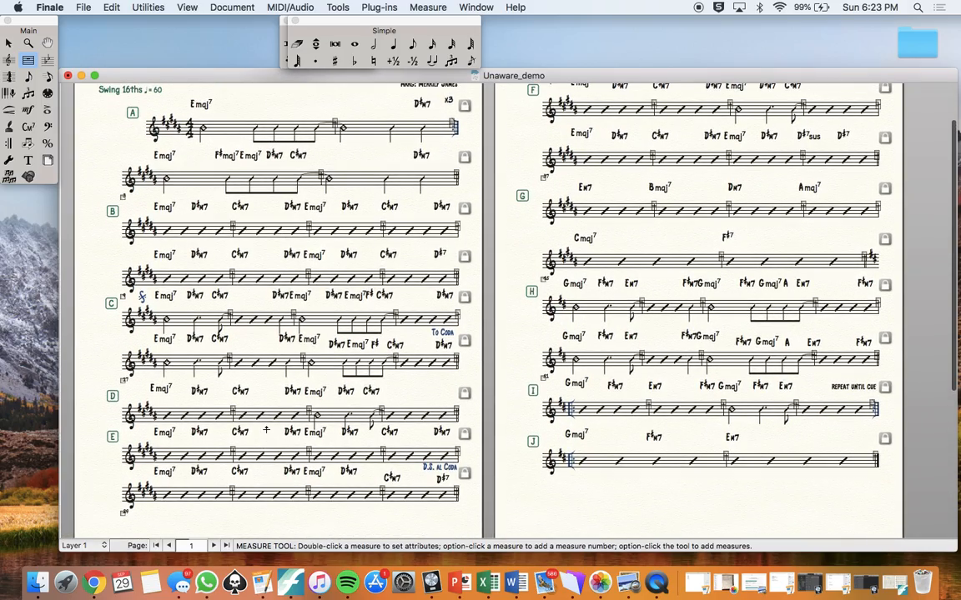
scroll(266, 429, up, 1)
scroll(266, 430, down, 1)
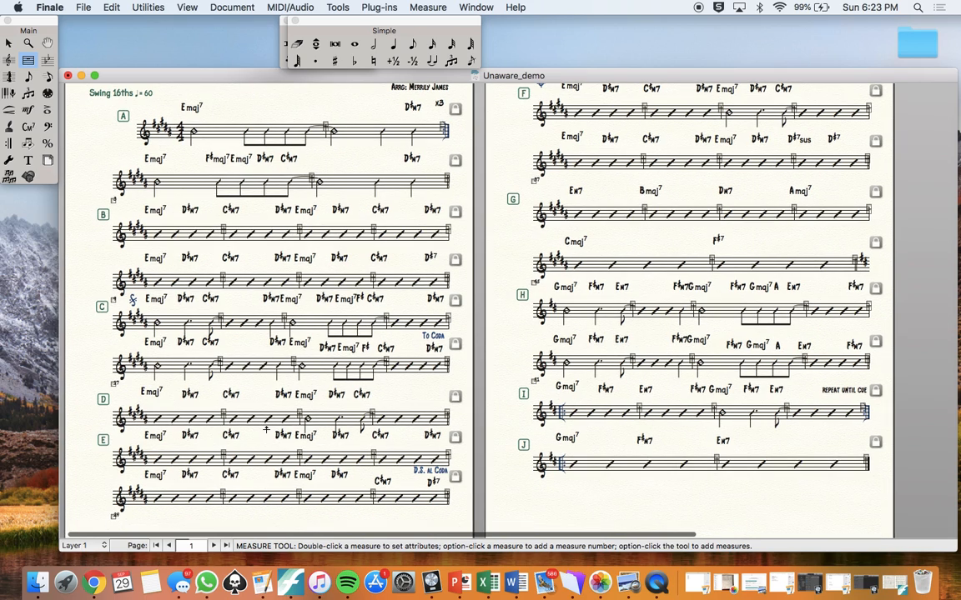
scroll(266, 429, up, 3)
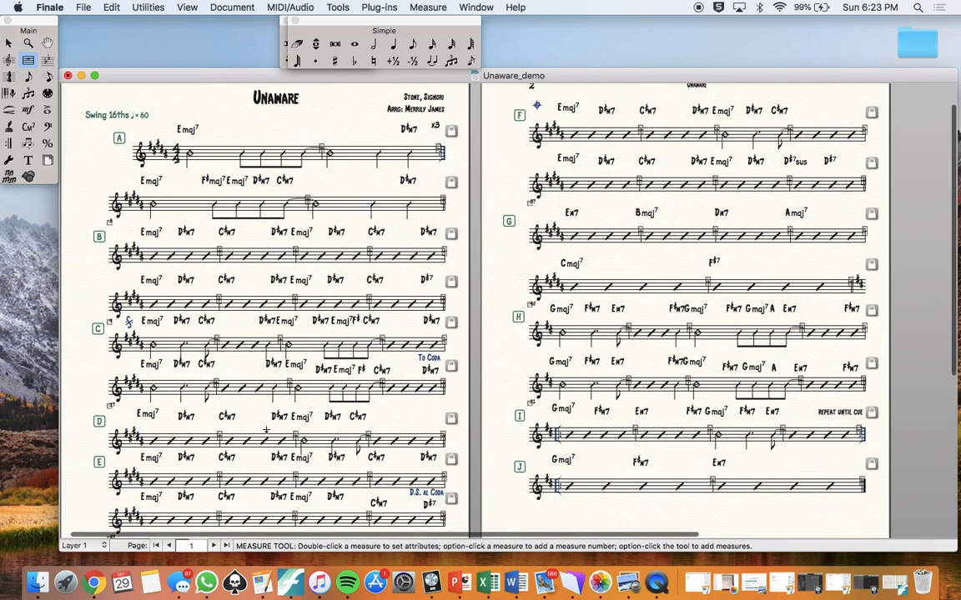
key(super+s)
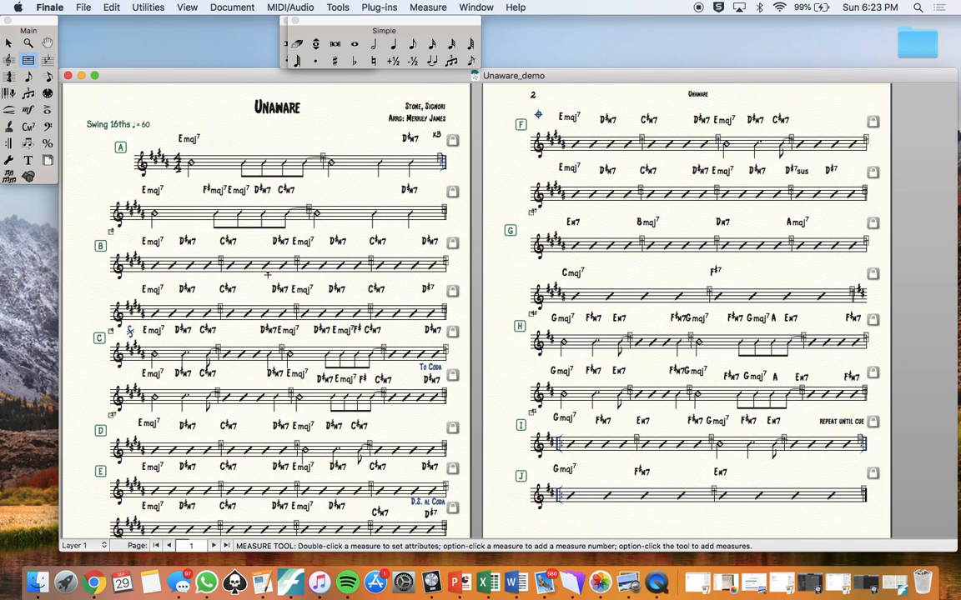